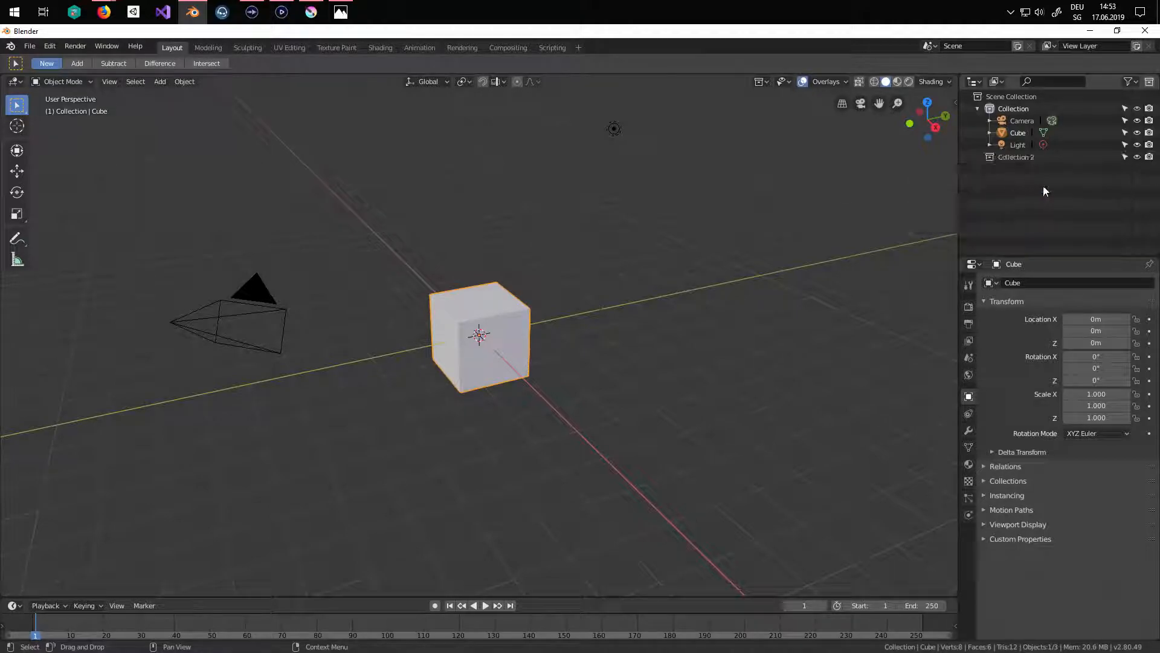
- Delete the default cube and add a plane mesh to Collection 2
{"action": "right_click", "coordinate": [1012, 131]}
{"action": "left_click", "coordinate": [1013, 131]}
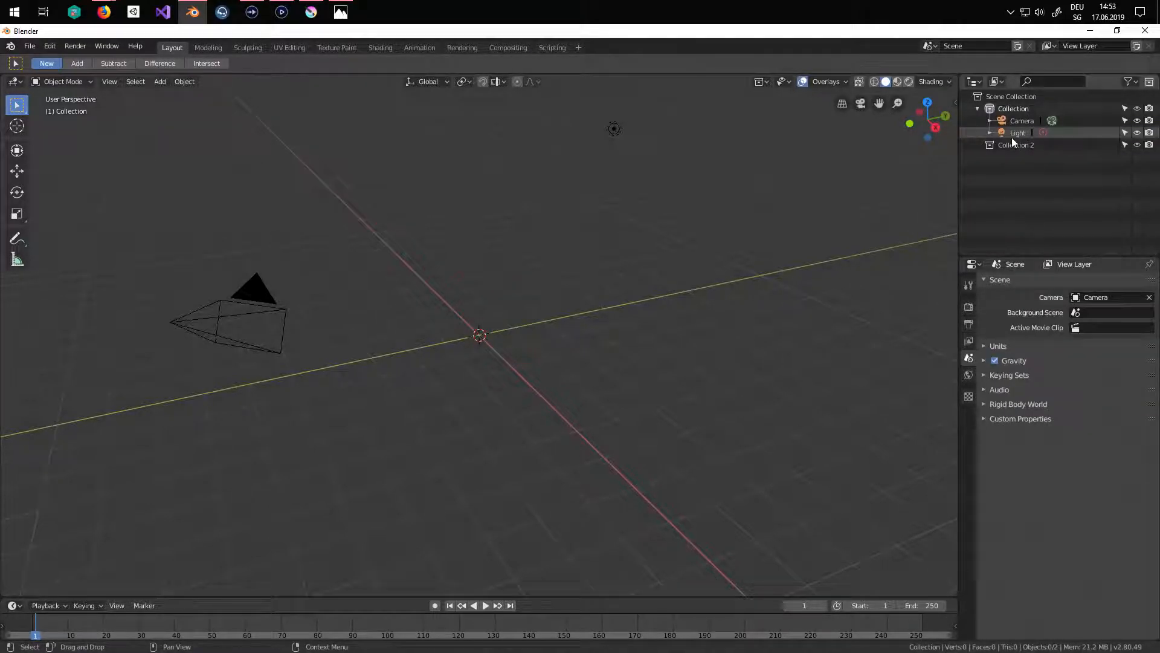
{"action": "left_click", "coordinate": [1013, 146]}
{"action": "left_click", "coordinate": [160, 81]}
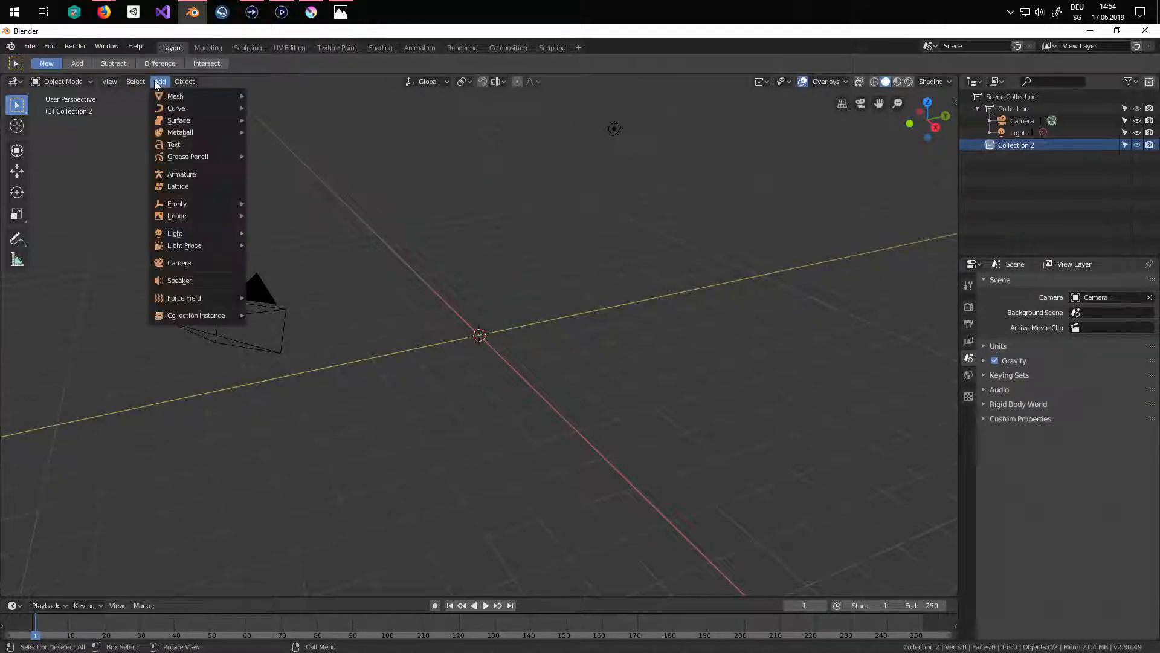
{"action": "mouse_move", "coordinate": [182, 98]}
{"action": "left_click", "coordinate": [299, 92]}
{"action": "scroll", "coordinate": [485, 395], "scroll_direction": "up", "scroll_amount": 8}
{"action": "middle_click_drag", "start_coordinate": [523, 368], "coordinate": [462, 394]}
- Lengthen the plane into a rectangle by moving one of its side edges outward along the X axis
{"action": "key", "text": "Tab"}
{"action": "scroll", "coordinate": [635, 320], "scroll_direction": "down", "scroll_amount": 3}
{"action": "middle_click_drag", "start_coordinate": [650, 313], "coordinate": [584, 332]}
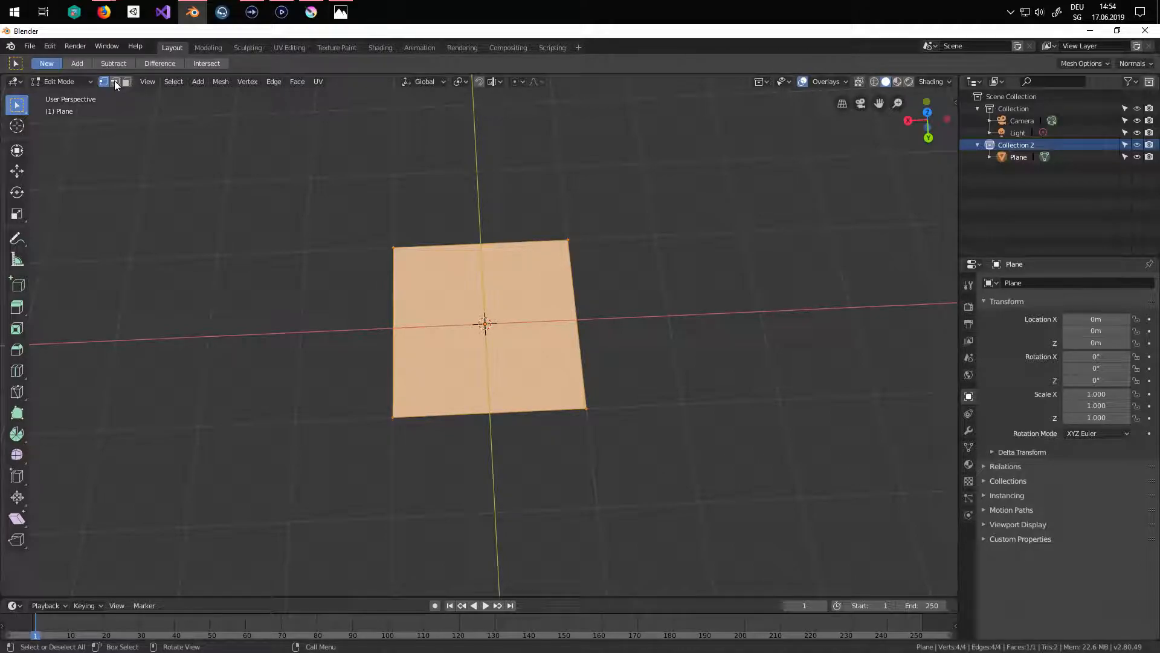
{"action": "left_click", "coordinate": [114, 81]}
{"action": "left_click", "coordinate": [555, 249]}
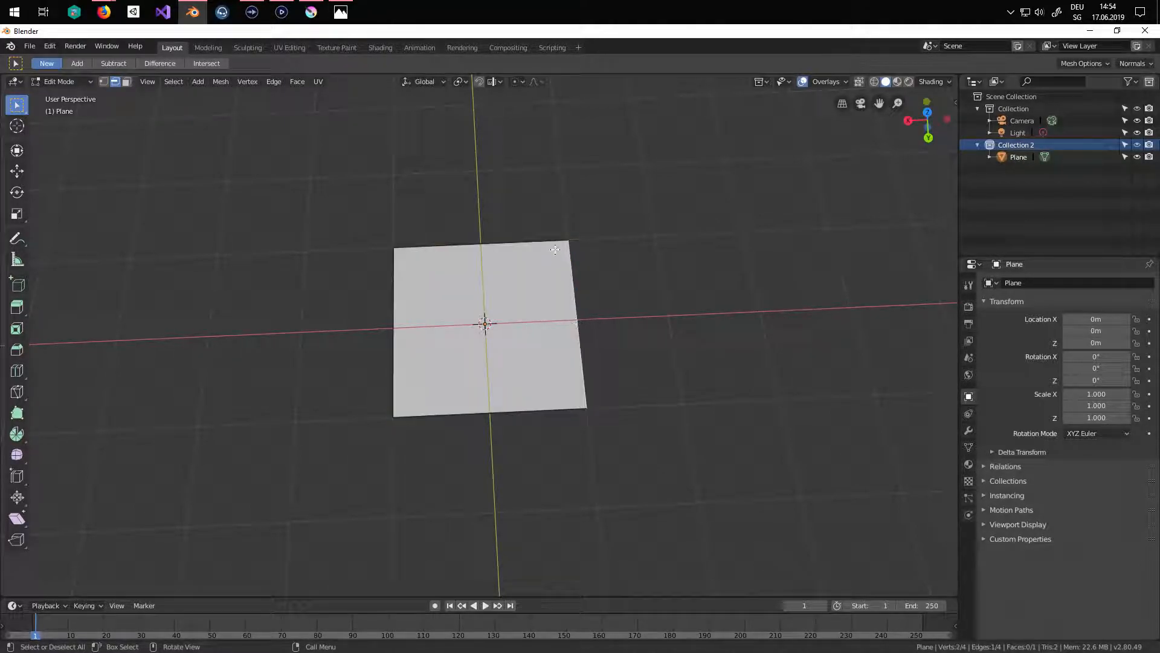
{"action": "left_click", "coordinate": [18, 173]}
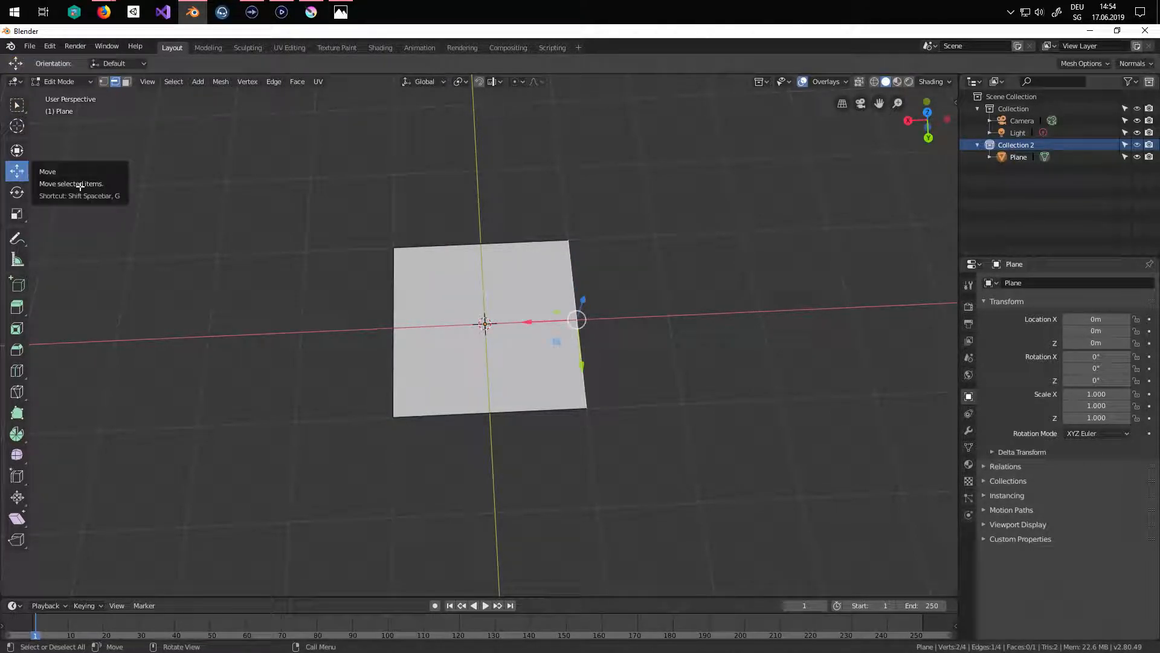
{"action": "left_click_drag", "start_coordinate": [531, 321], "coordinate": [627, 329]}
- Extrude the whole rectangle upward into a low box for the house walls
{"action": "middle_click_drag", "start_coordinate": [626, 329], "coordinate": [561, 404]}
{"action": "key", "text": "a"}
{"action": "key", "text": "e"}
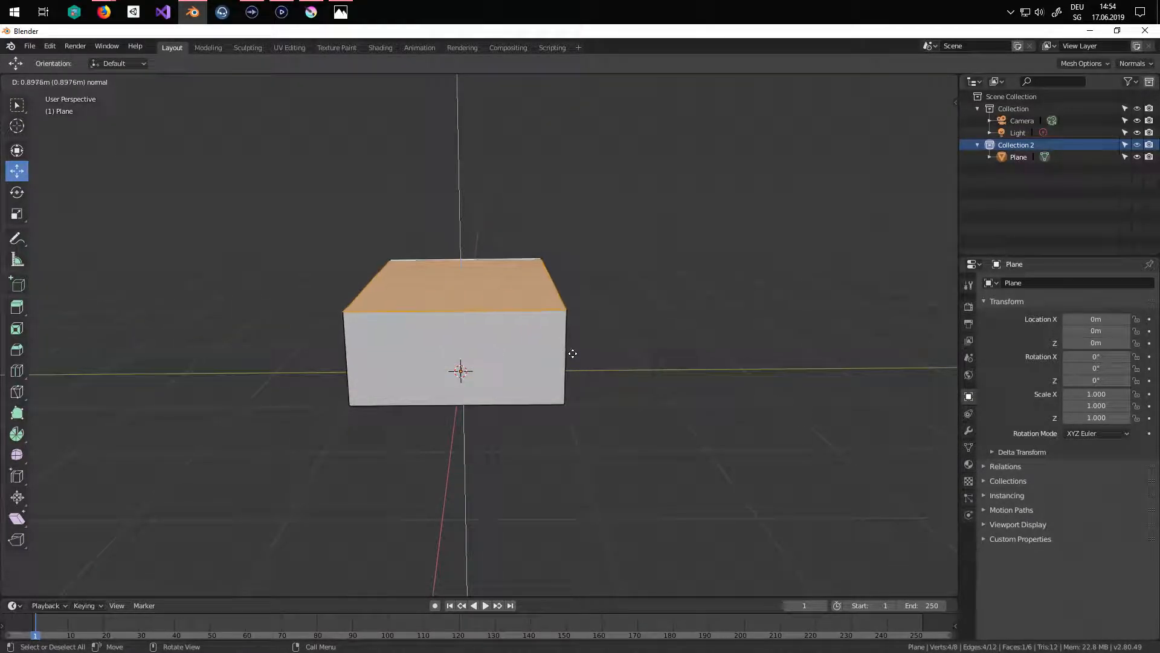
{"action": "left_click", "coordinate": [562, 383]}
{"action": "middle_click_drag", "start_coordinate": [562, 383], "coordinate": [530, 364]}
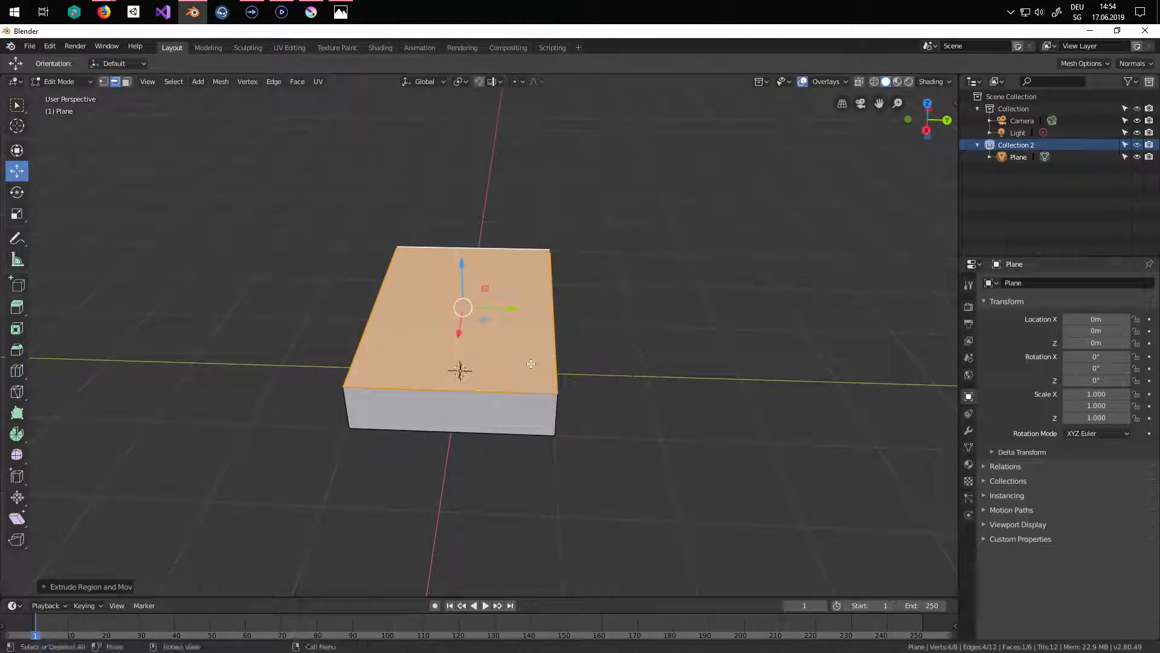
- Add one centred loop cut running lengthwise around the box
{"action": "key", "text": "ctrl+r"}
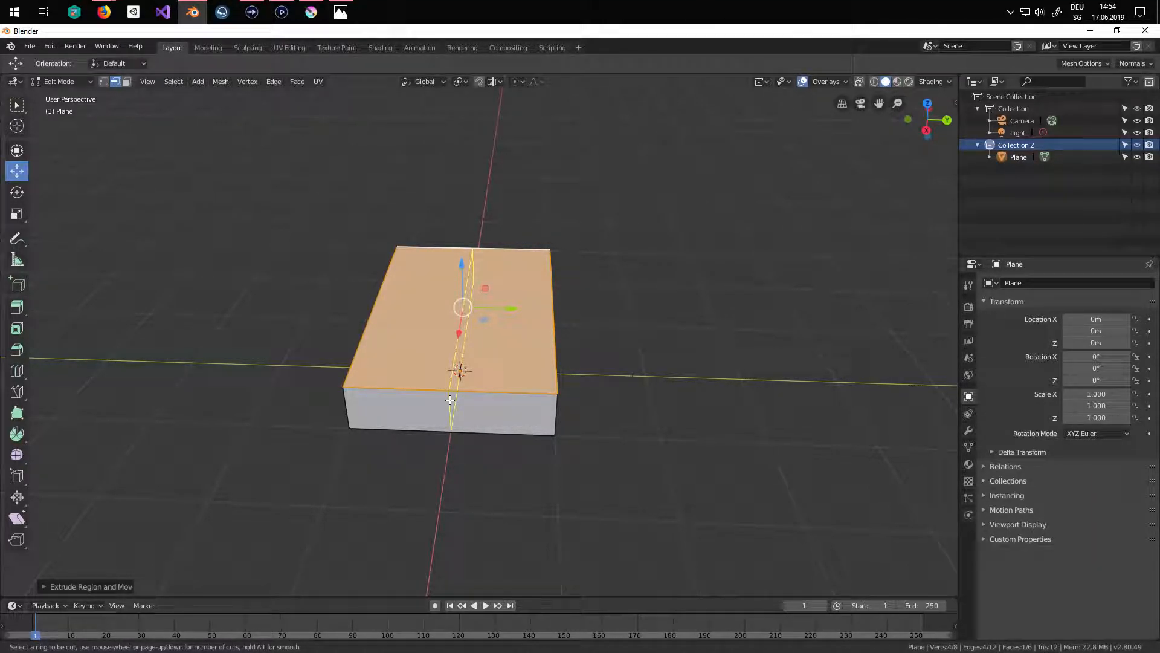
{"action": "left_click", "coordinate": [450, 400]}
{"action": "left_click", "coordinate": [451, 400]}
{"action": "middle_click_drag", "start_coordinate": [515, 403], "coordinate": [498, 359]}
{"action": "scroll", "coordinate": [498, 358], "scroll_direction": "up", "scroll_amount": 2}
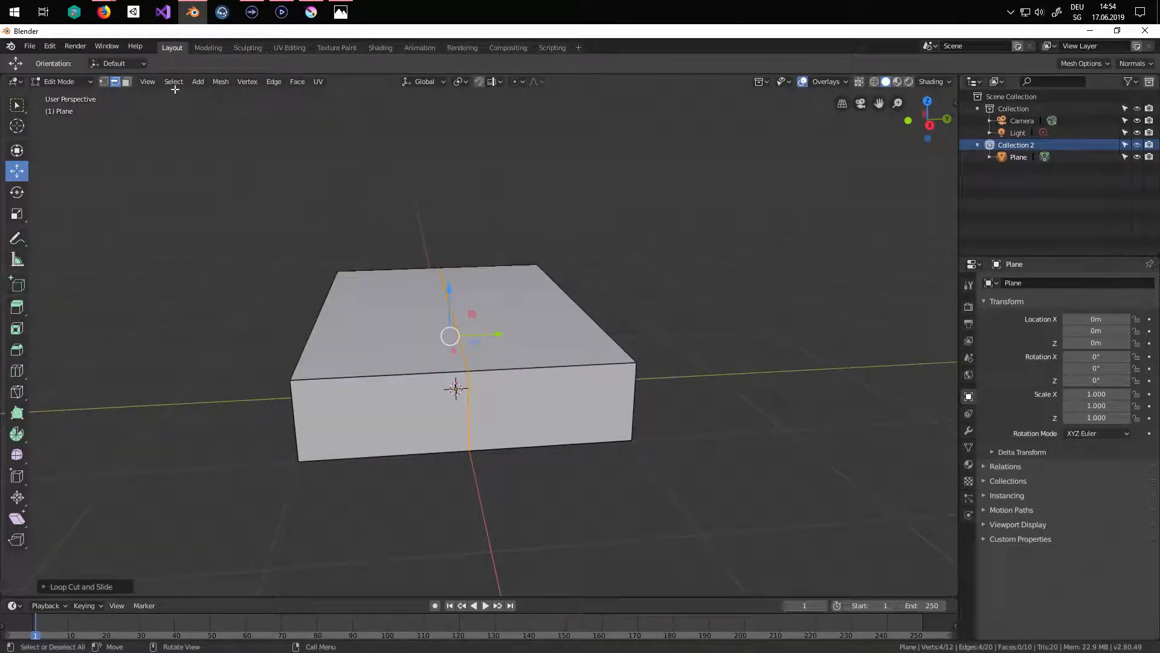
- Raise the top centre edge of the box along Z in the right side view to form a steep gable ridge
{"action": "middle_click_drag", "start_coordinate": [425, 278], "coordinate": [390, 282]}
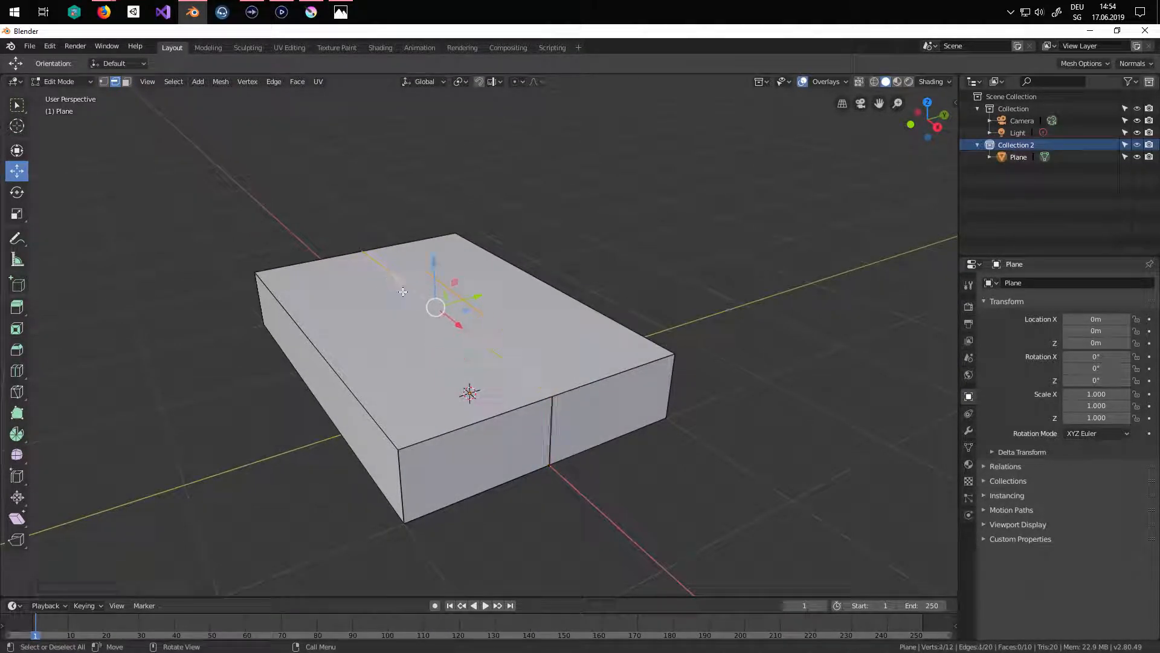
{"action": "middle_click_drag", "start_coordinate": [448, 311], "coordinate": [432, 307]}
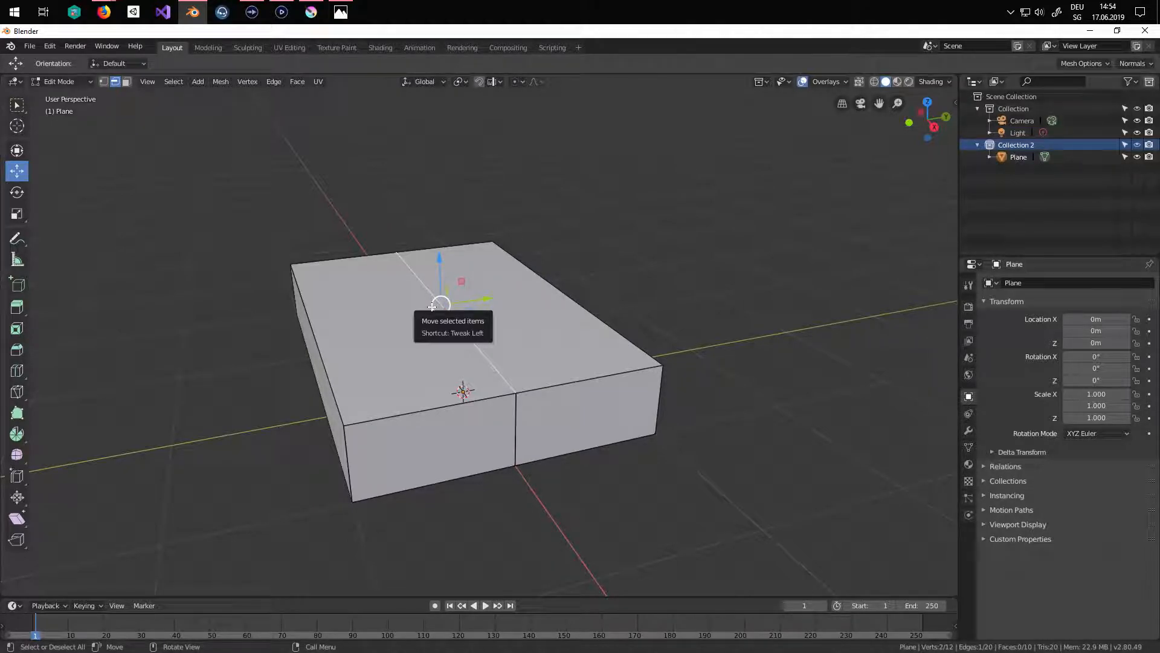
{"action": "key", "text": "KP_1"}
{"action": "key", "text": "KP_3"}
{"action": "scroll", "coordinate": [432, 305], "scroll_direction": "up", "scroll_amount": 2}
{"action": "middle_click_drag", "start_coordinate": [432, 304], "coordinate": [412, 379], "text": "shift"}
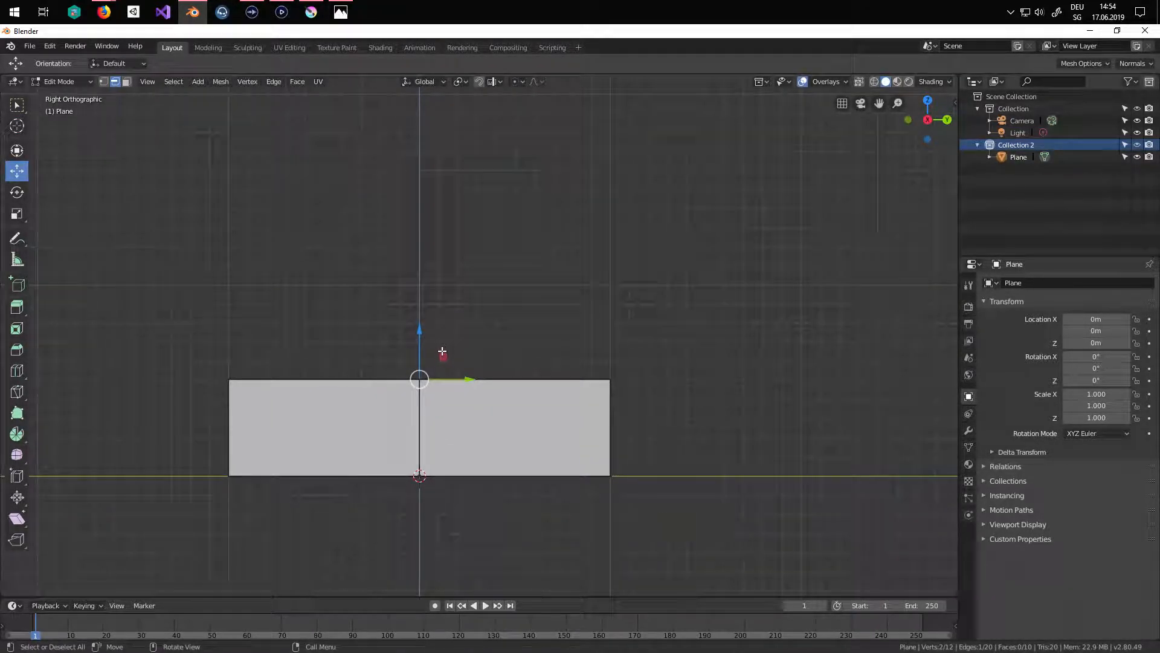
{"action": "left_click_drag", "start_coordinate": [420, 336], "coordinate": [426, 72]}
{"action": "scroll", "coordinate": [520, 395], "scroll_direction": "down", "scroll_amount": 3}
{"action": "scroll", "coordinate": [521, 396], "scroll_direction": "up", "scroll_amount": 1}
{"action": "middle_click_drag", "start_coordinate": [521, 395], "coordinate": [423, 314]}
- Switch to face selection and select both sloping roof faces of the house
{"action": "left_click", "coordinate": [126, 81]}
{"action": "middle_click_drag", "start_coordinate": [492, 261], "coordinate": [538, 348]}
{"action": "left_click", "coordinate": [400, 329]}
{"action": "left_click", "coordinate": [496, 330], "text": "shift"}
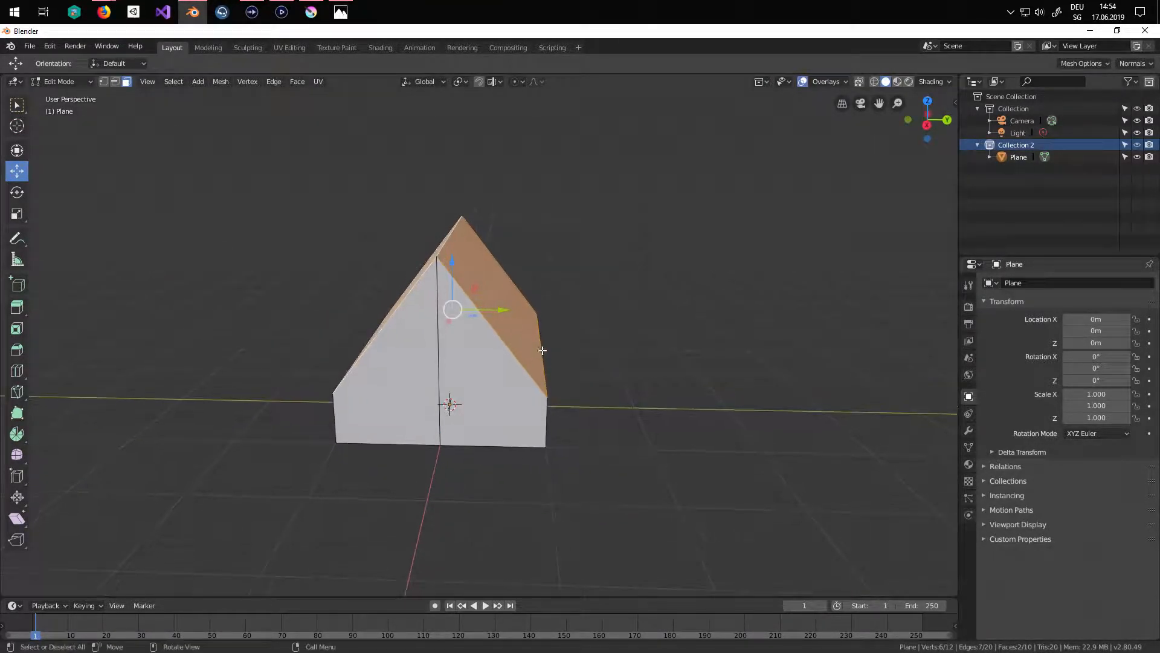
{"action": "key", "text": "e"}
{"action": "key", "text": "Escape"}
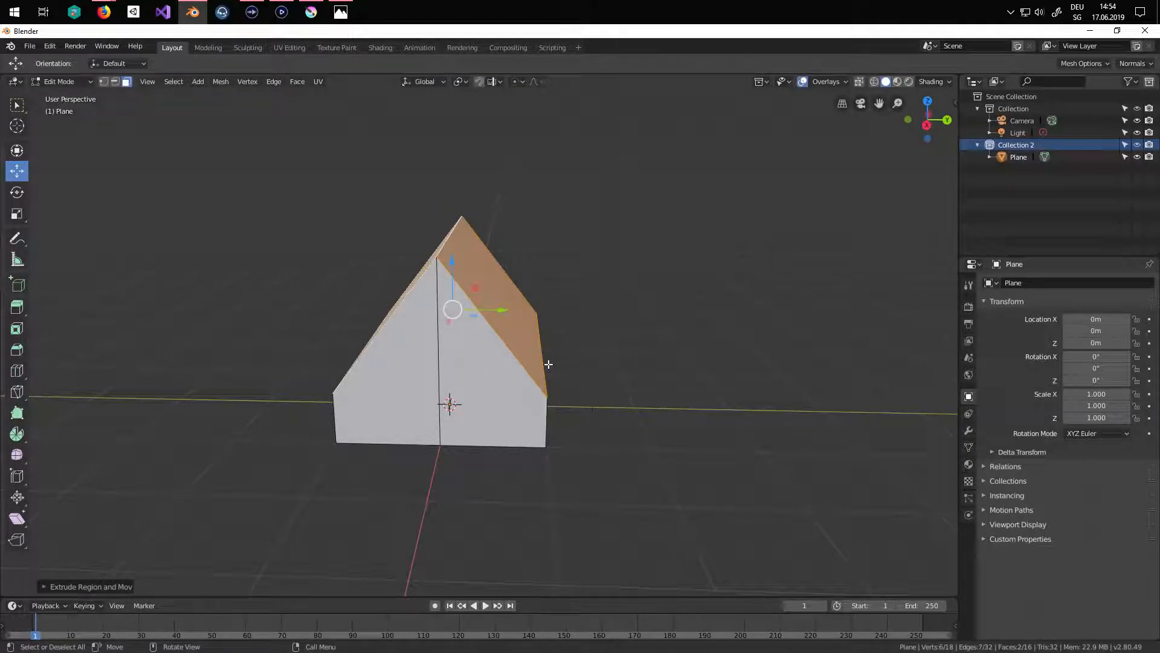
{"action": "key", "text": "ctrl+z"}
{"action": "key", "text": "z"}
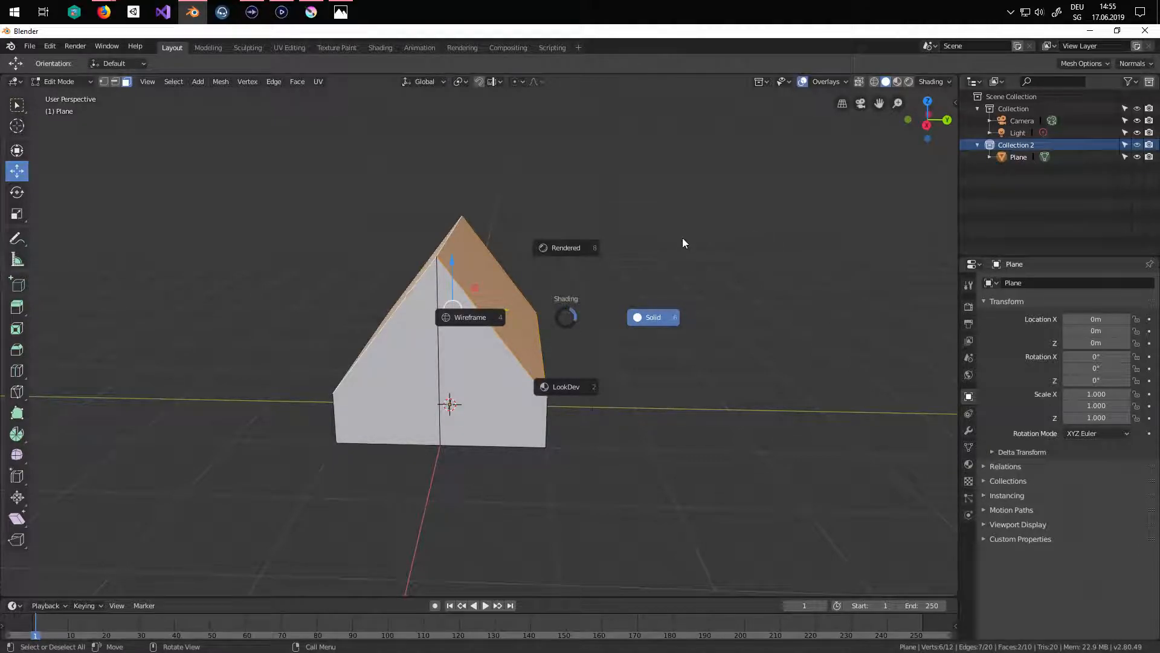
{"action": "left_click", "coordinate": [683, 266]}
{"action": "key", "text": "ctrl+z"}
- Reselect both sloping roof faces, duplicate them in place and raise the copy slightly along Z
{"action": "middle_click_drag", "start_coordinate": [390, 314], "coordinate": [461, 329]}
{"action": "left_click", "coordinate": [461, 329], "text": "shift"}
{"action": "middle_click_drag", "start_coordinate": [649, 315], "coordinate": [502, 331]}
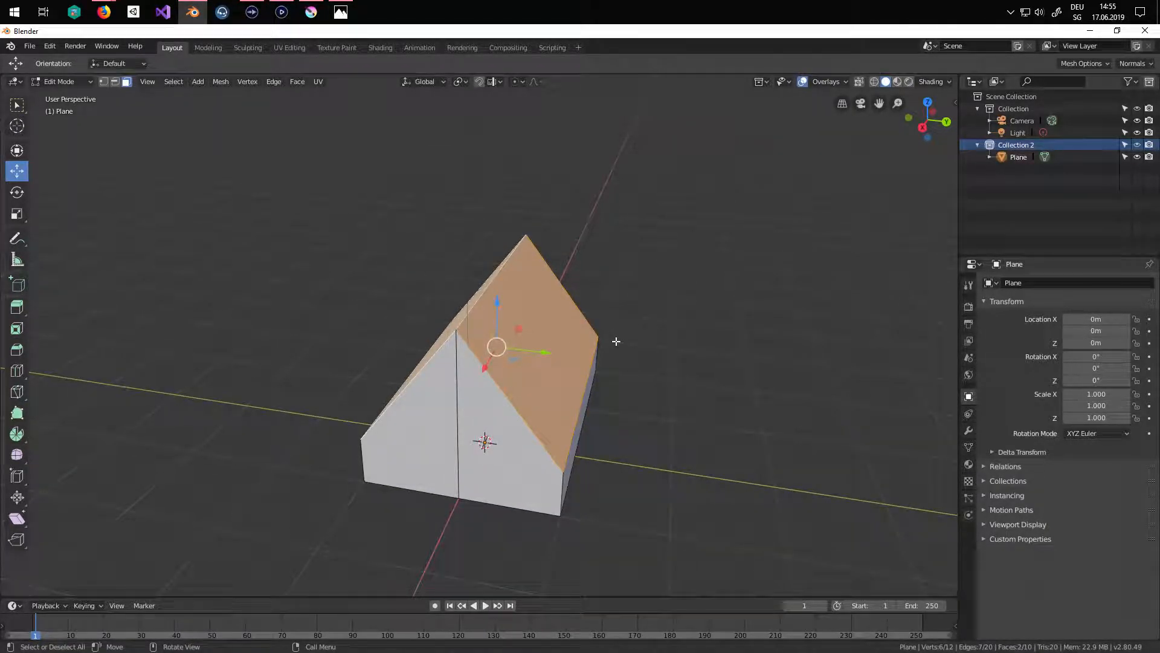
{"action": "left_click", "coordinate": [557, 323], "text": "shift"}
{"action": "middle_click_drag", "start_coordinate": [557, 324], "coordinate": [530, 336]}
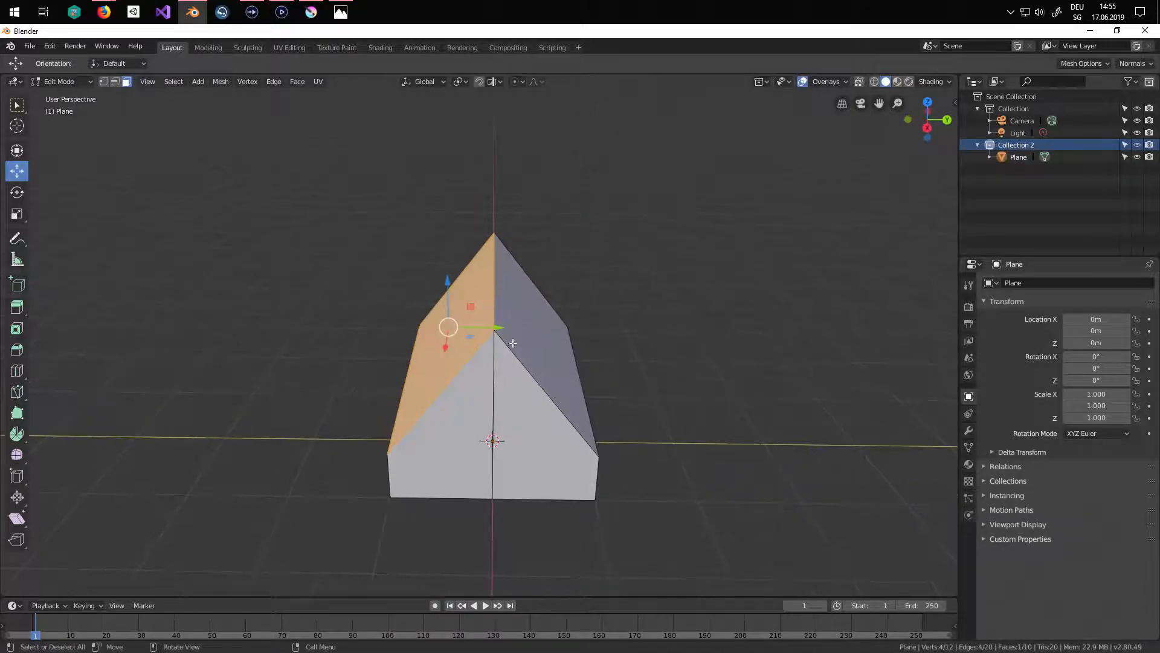
{"action": "left_click", "coordinate": [581, 363], "text": "shift"}
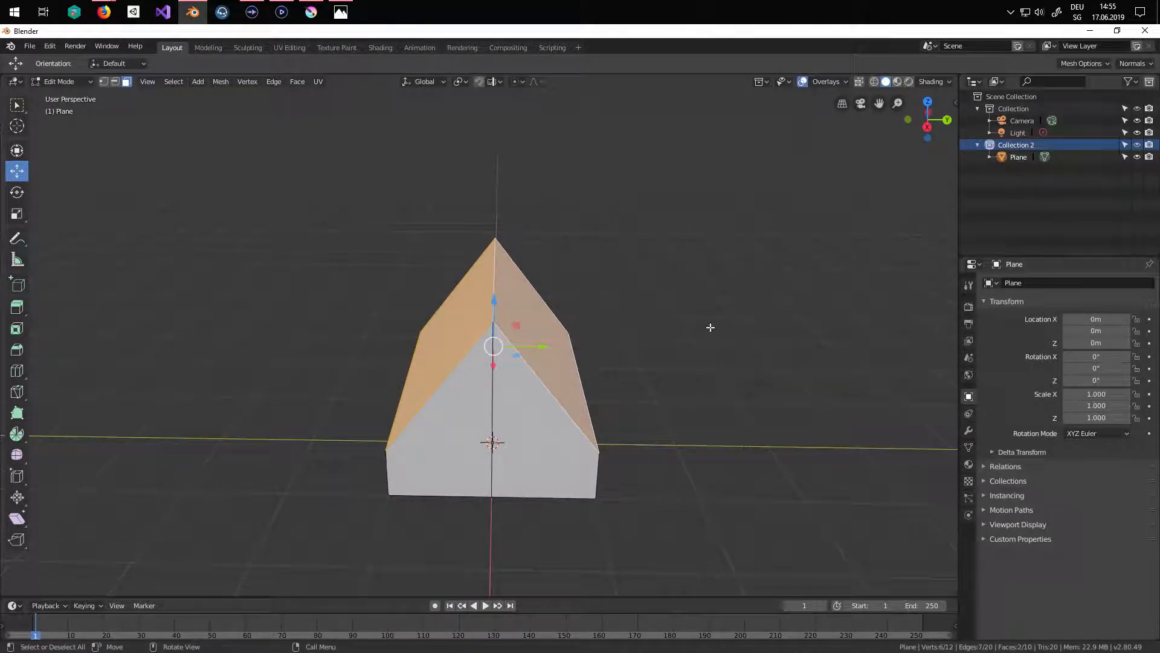
{"action": "key", "text": "shift+d"}
{"action": "key", "text": "Escape"}
{"action": "left_click_drag", "start_coordinate": [494, 305], "coordinate": [495, 296]}
{"action": "middle_click_drag", "start_coordinate": [562, 300], "coordinate": [510, 296]}
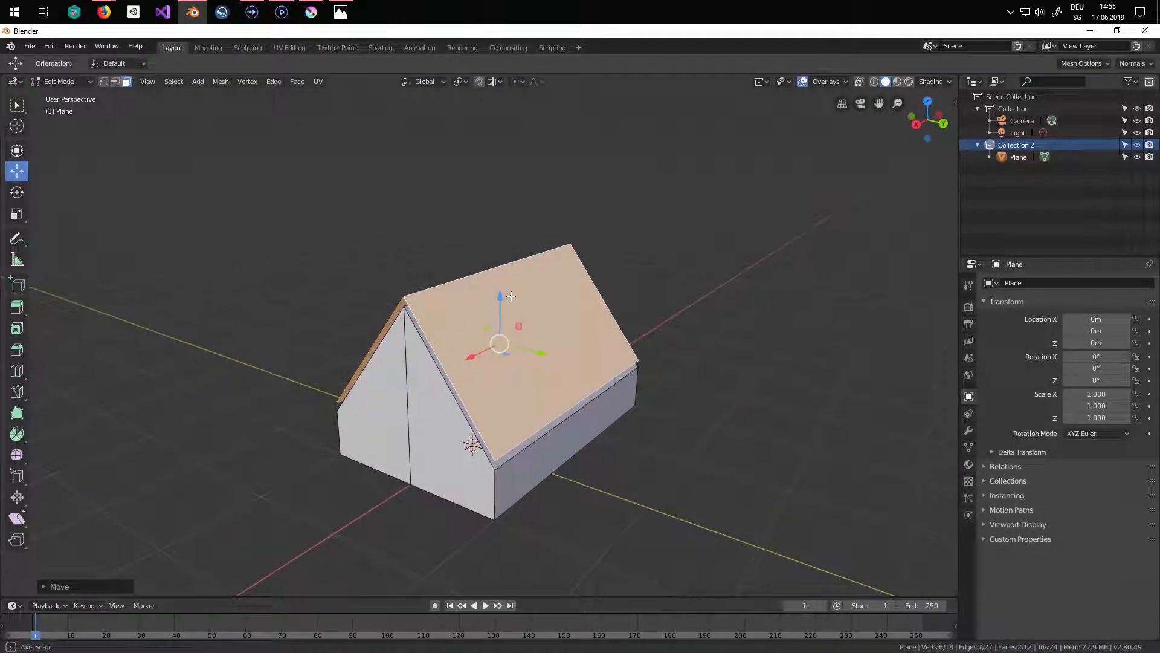
- Scale up the duplicated roof faces so they overhang the walls, and lower them slightly along Z
{"action": "key", "text": "s"}
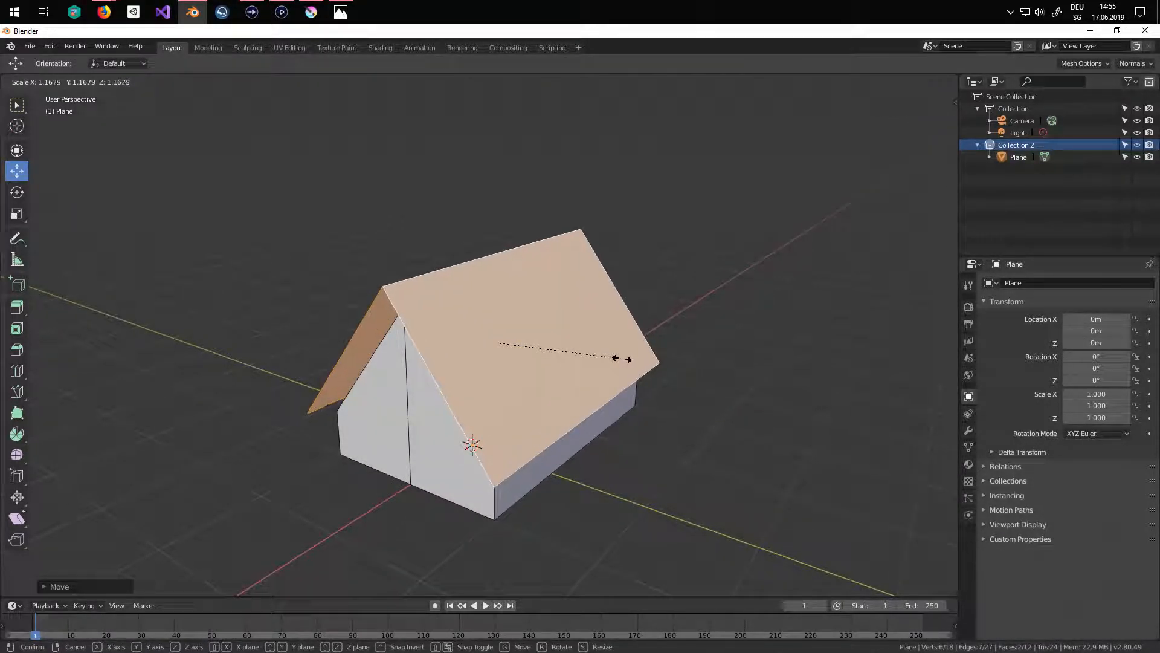
{"action": "left_click", "coordinate": [610, 356]}
{"action": "left_click_drag", "start_coordinate": [502, 296], "coordinate": [507, 302]}
{"action": "middle_click_drag", "start_coordinate": [511, 301], "coordinate": [476, 397]}
- Separate the duplicated roof faces into their own object and select that object in Object Mode
{"action": "key", "text": "p"}
{"action": "left_click", "coordinate": [683, 302]}
{"action": "key", "text": "Tab"}
{"action": "left_click", "coordinate": [631, 343]}
{"action": "middle_click_drag", "start_coordinate": [547, 336], "coordinate": [574, 371]}
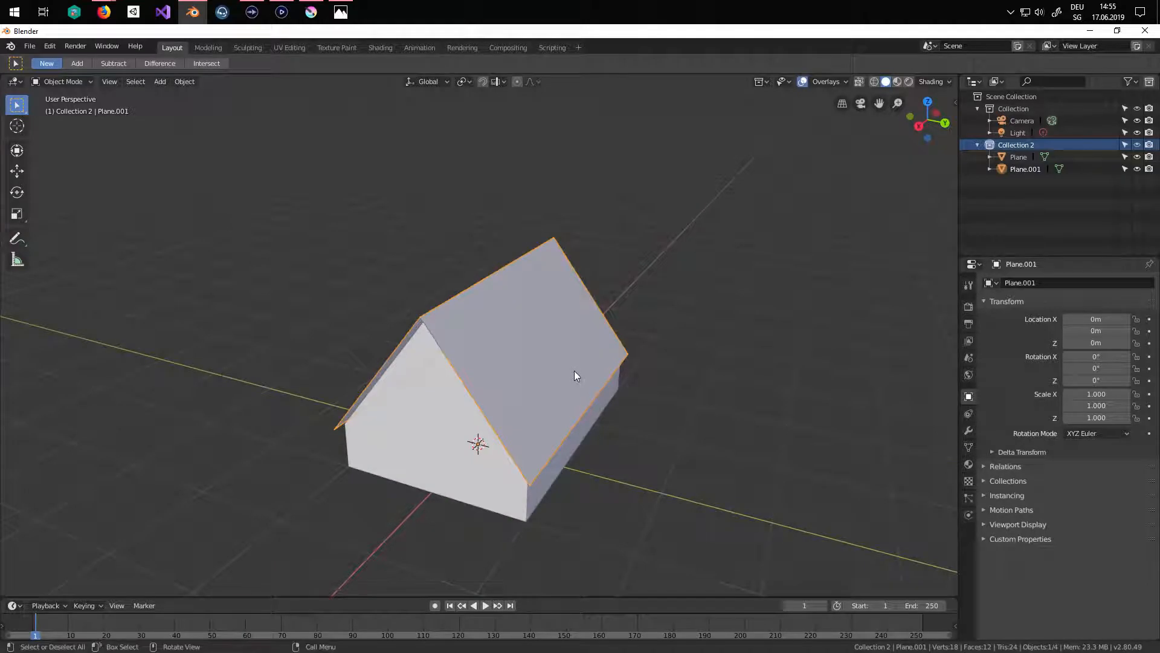
- Divide each slope of the roof object into four strips with three evenly spaced lengthwise loop cuts
{"action": "middle_click_drag", "start_coordinate": [528, 339], "coordinate": [596, 356]}
{"action": "key", "text": "Tab"}
{"action": "key", "text": "a"}
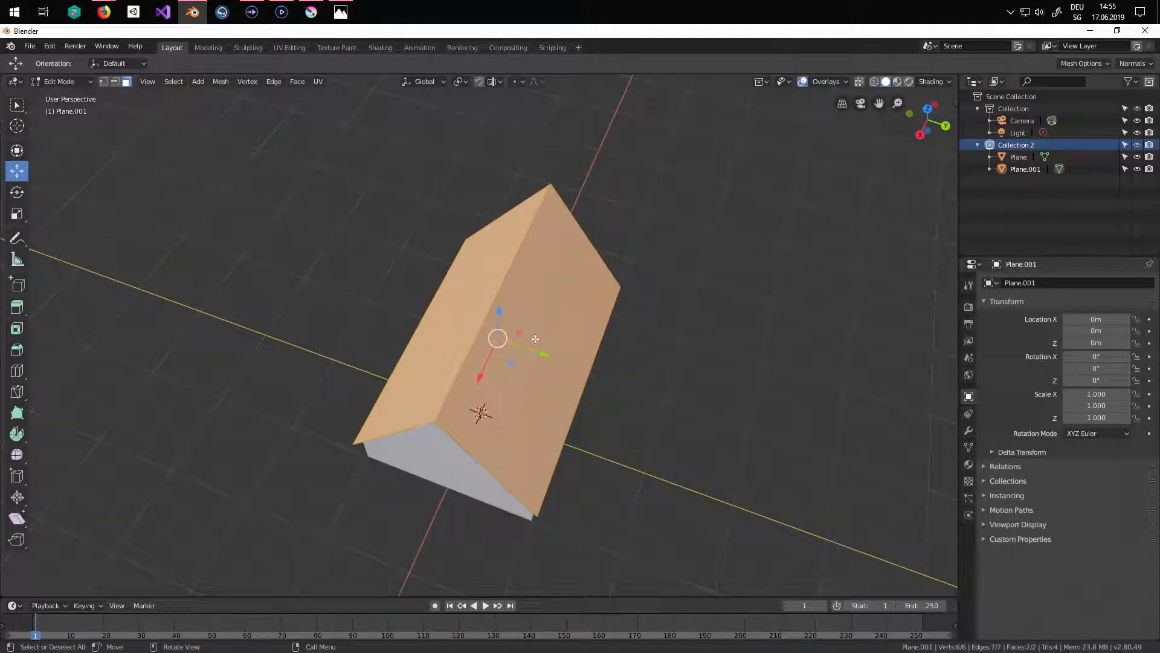
{"action": "key", "text": "ctrl+r"}
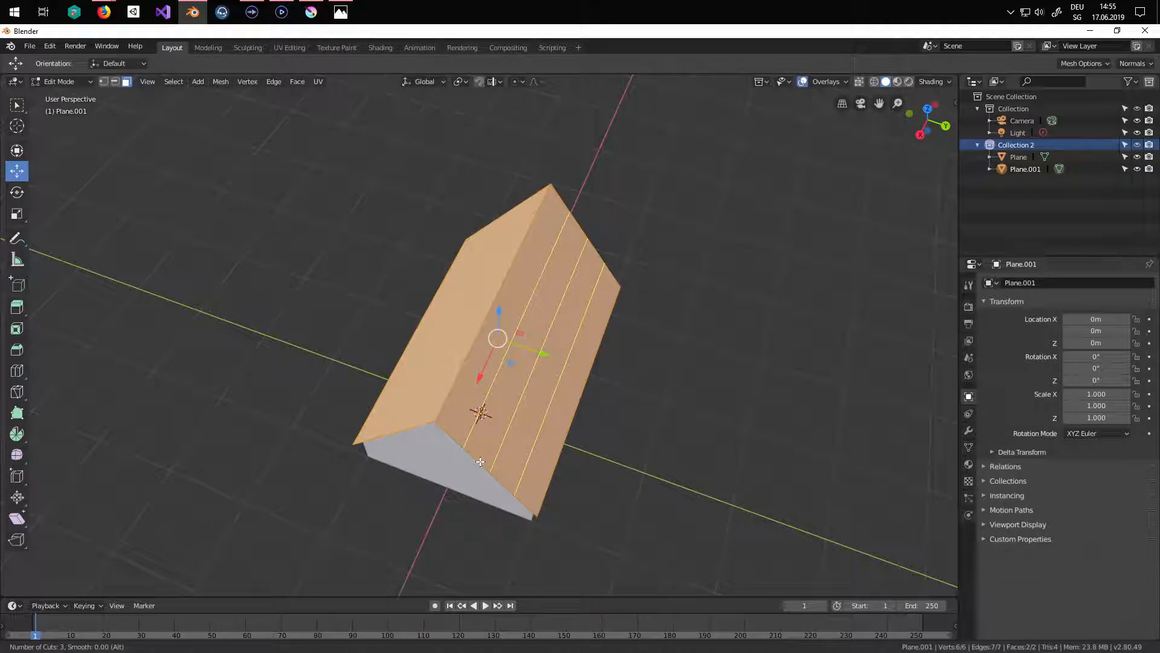
{"action": "left_click", "coordinate": [480, 462]}
{"action": "right_click", "coordinate": [480, 462]}
{"action": "middle_click_drag", "start_coordinate": [480, 461], "coordinate": [651, 373]}
{"action": "key", "text": "ctrl+r"}
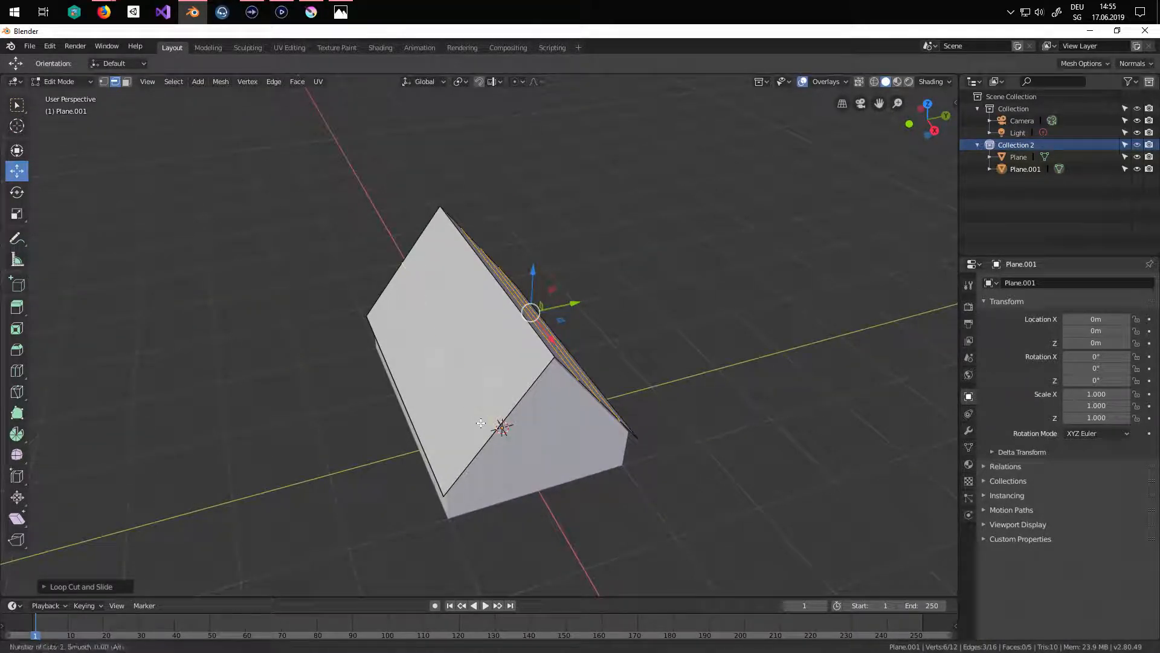
{"action": "left_click", "coordinate": [480, 423]}
{"action": "right_click", "coordinate": [481, 423]}
{"action": "middle_click_drag", "start_coordinate": [480, 423], "coordinate": [488, 341]}
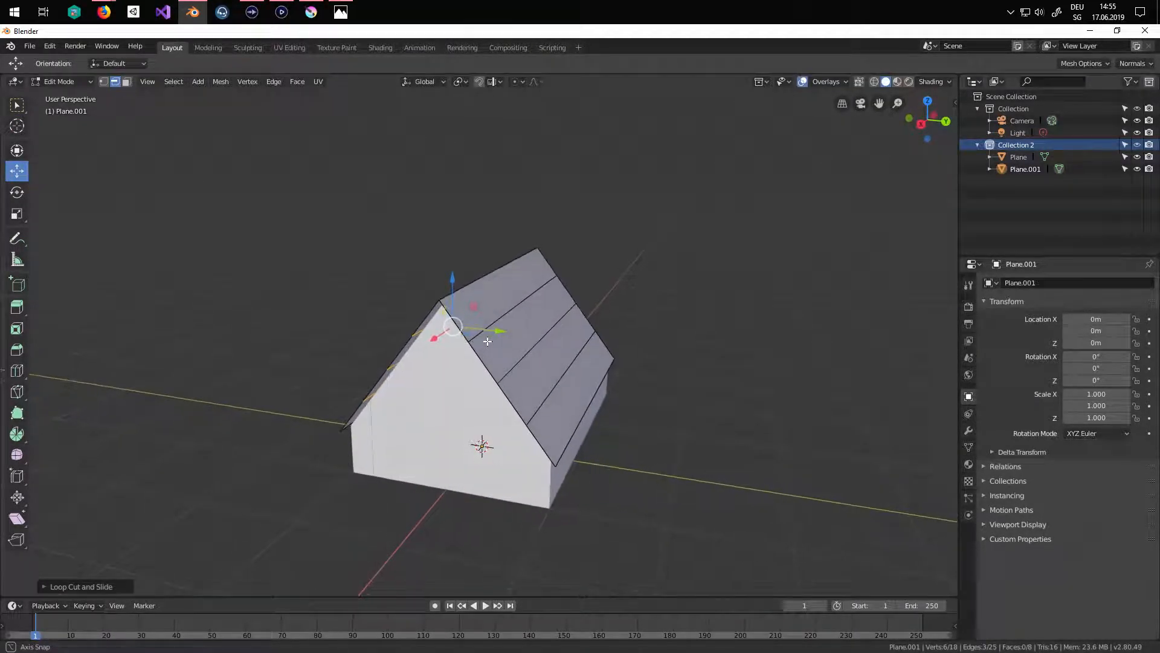
- Extrude all faces of the roof by about 0.05 m to give it thickness
{"action": "left_click", "coordinate": [130, 84]}
{"action": "left_click", "coordinate": [530, 296]}
{"action": "middle_click_drag", "start_coordinate": [530, 296], "coordinate": [574, 338]}
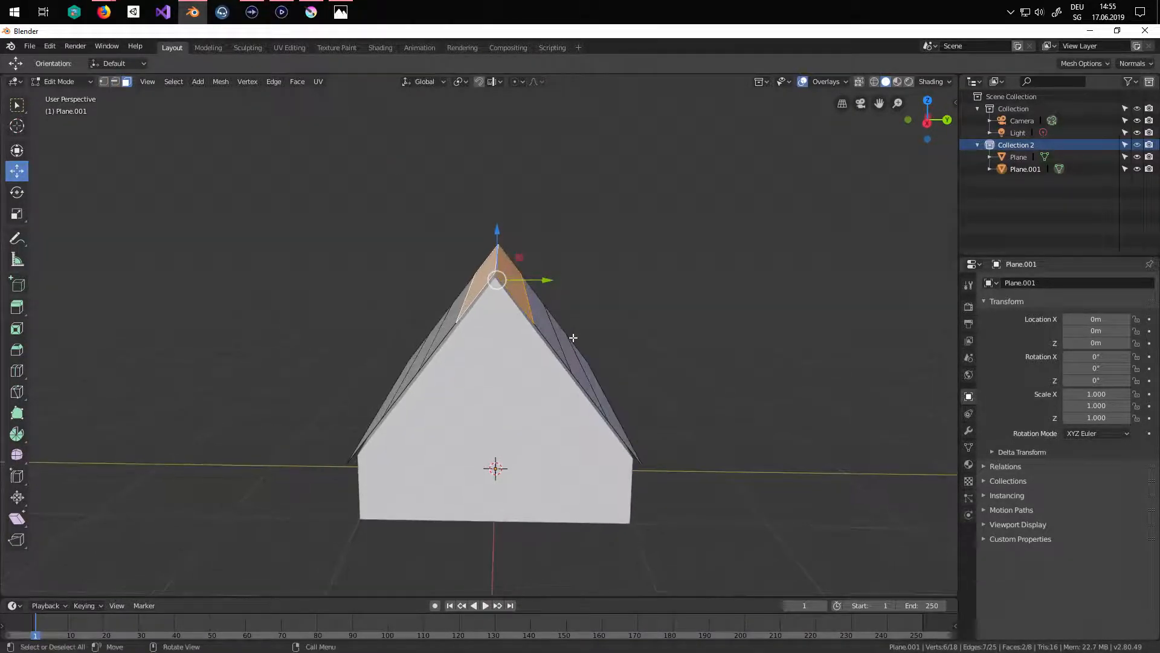
{"action": "key", "text": "a"}
{"action": "key", "text": "e"}
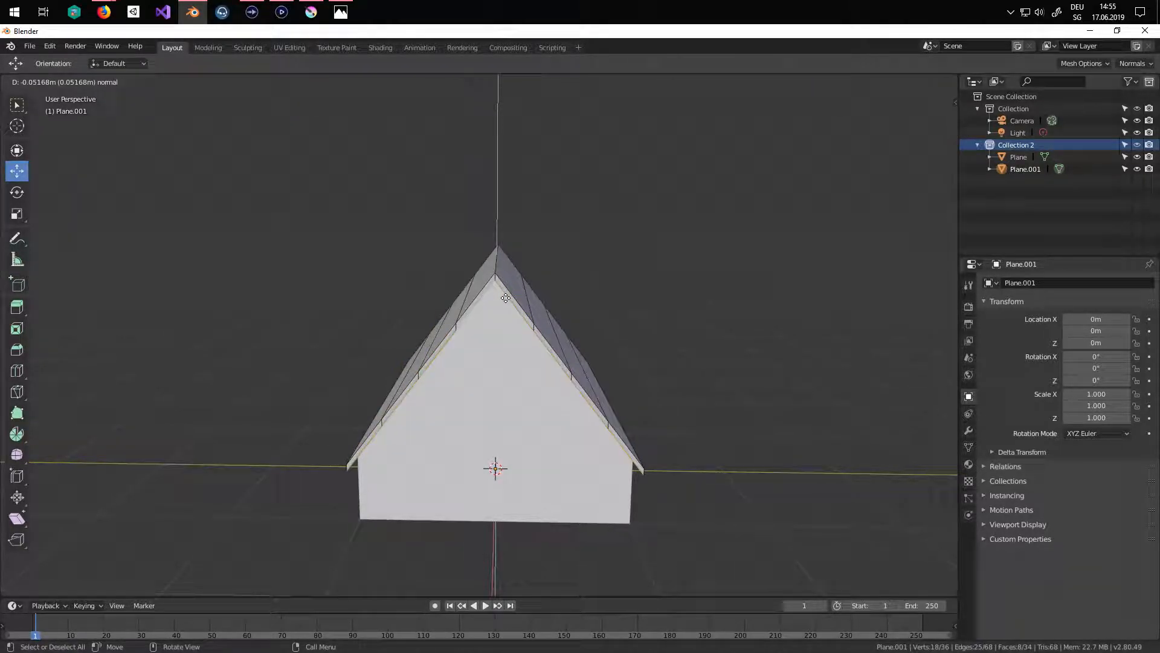
{"action": "left_click", "coordinate": [506, 298]}
{"action": "middle_click_drag", "start_coordinate": [544, 302], "coordinate": [417, 362]}
- Extrude the topmost roof strips on both sides of the ridge outward
{"action": "left_click", "coordinate": [524, 272]}
{"action": "left_click", "coordinate": [479, 301], "text": "shift"}
{"action": "key", "text": "e"}
{"action": "left_click", "coordinate": [549, 314]}
- Extrude the second row of roof strips from the ridge outward on both slopes
{"action": "left_click", "coordinate": [525, 321]}
{"action": "left_click", "coordinate": [461, 326], "text": "shift"}
{"action": "key", "text": "e"}
{"action": "left_click", "coordinate": [513, 332]}
- Extrude the third row of roof strips outward on both slopes and nudge it slightly along Z
{"action": "left_click", "coordinate": [514, 356]}
{"action": "left_click", "coordinate": [531, 380], "text": "shift"}
{"action": "key", "text": "e"}
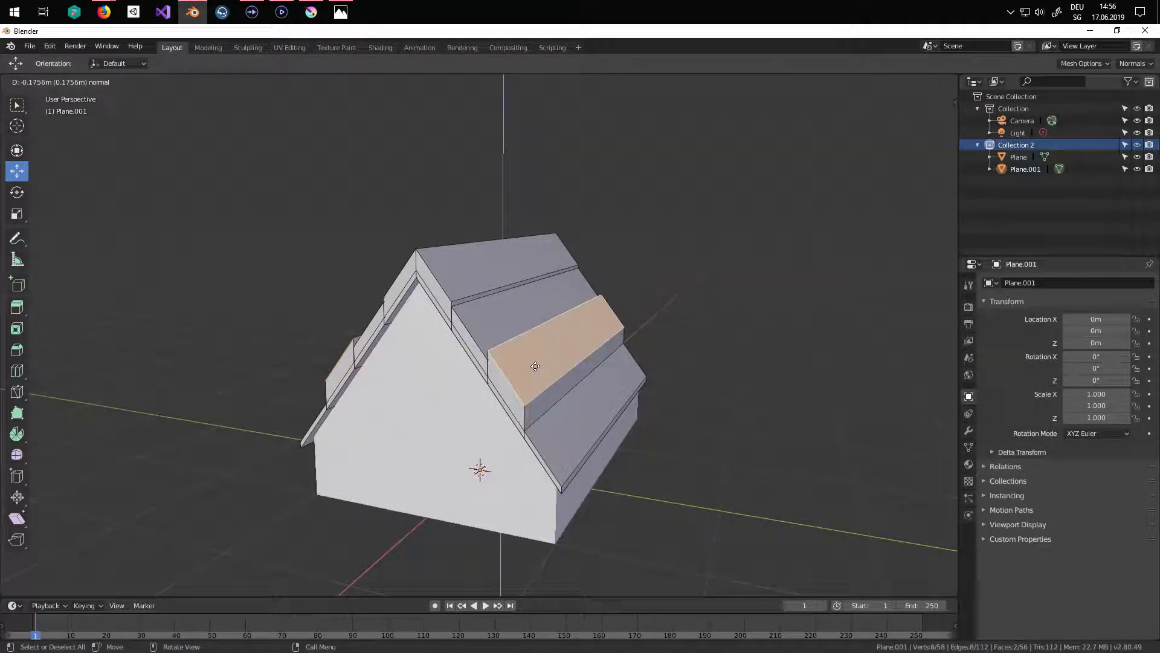
{"action": "left_click", "coordinate": [532, 379]}
{"action": "middle_click_drag", "start_coordinate": [532, 380], "coordinate": [549, 351]}
{"action": "left_click_drag", "start_coordinate": [499, 298], "coordinate": [500, 297]}
- Extrude the lowest roof strips along the eaves outward on both slopes
{"action": "left_click", "coordinate": [606, 401]}
{"action": "middle_click_drag", "start_coordinate": [512, 422], "coordinate": [513, 373]}
{"action": "left_click", "coordinate": [400, 404], "text": "shift"}
{"action": "key", "text": "e"}
{"action": "left_click", "coordinate": [511, 414]}
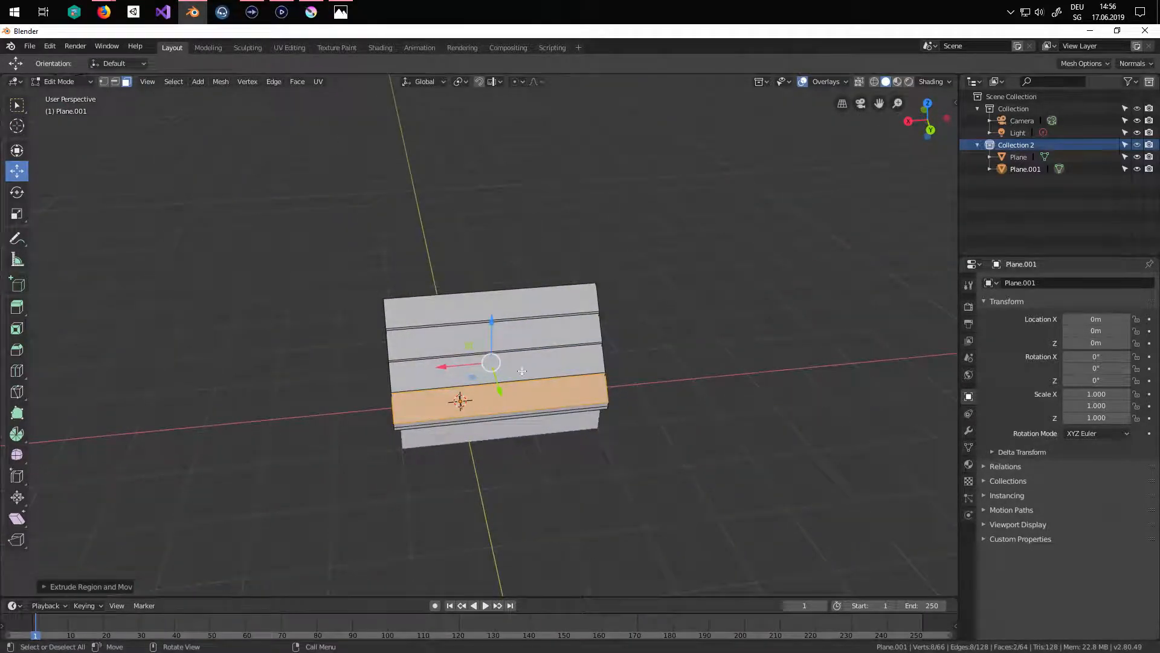
- Add five evenly spaced loop cuts across the roof strips from ridge to eaves, dividing them into tiles
{"action": "scroll", "coordinate": [513, 374], "scroll_direction": "up", "scroll_amount": 2}
{"action": "key", "text": "ctrl+r"}
{"action": "scroll", "coordinate": [472, 301], "scroll_direction": "up", "scroll_amount": 4}
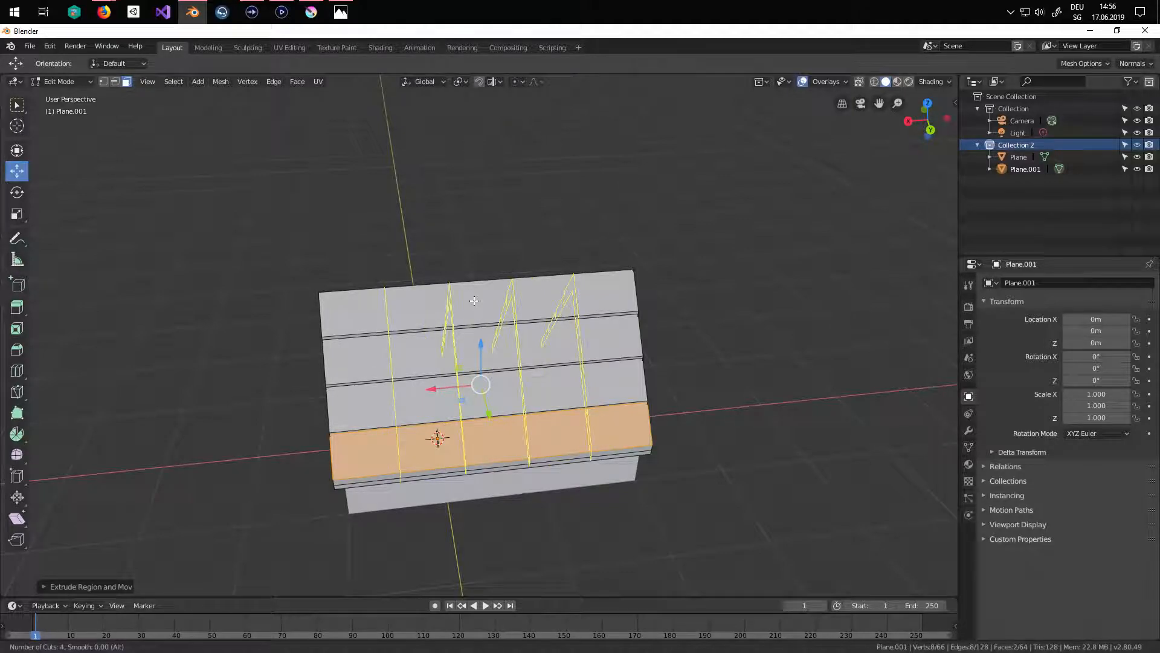
{"action": "left_click", "coordinate": [474, 301]}
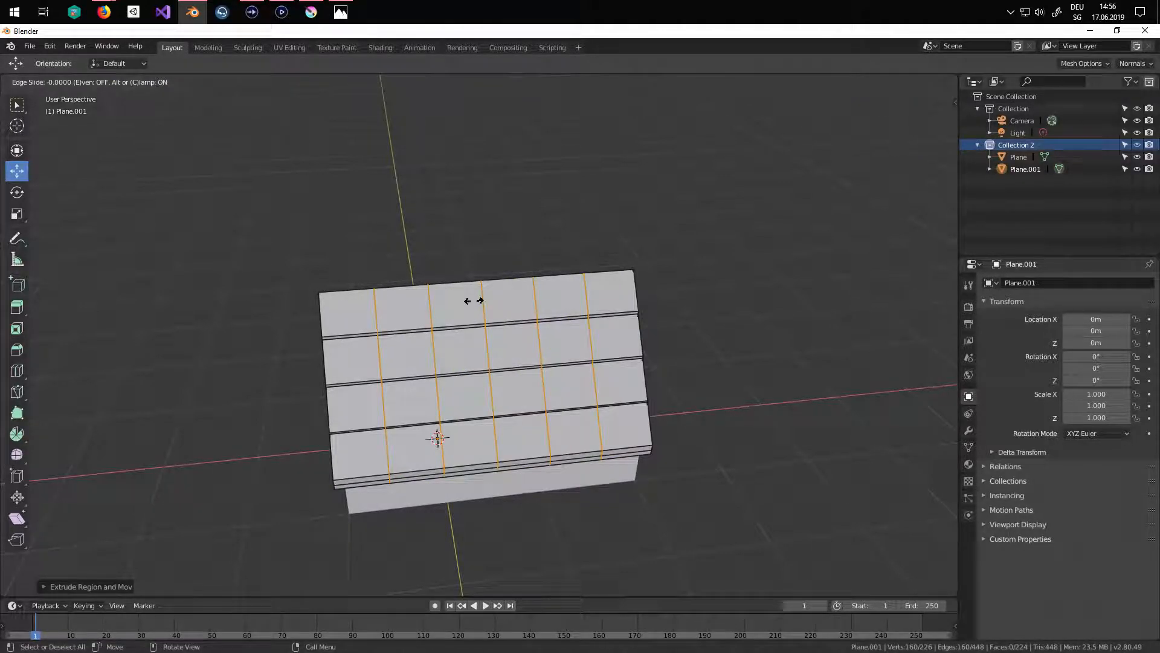
{"action": "left_click", "coordinate": [475, 301]}
{"action": "middle_click_drag", "start_coordinate": [476, 305], "coordinate": [544, 309]}
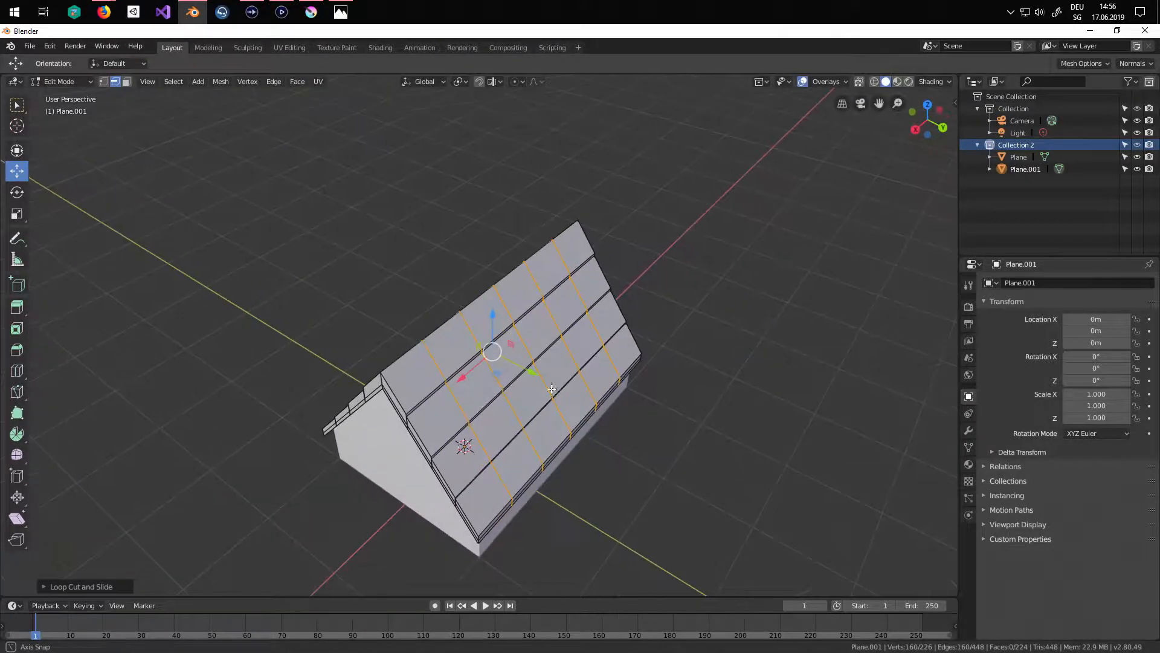
{"action": "left_click", "coordinate": [46, 589]}
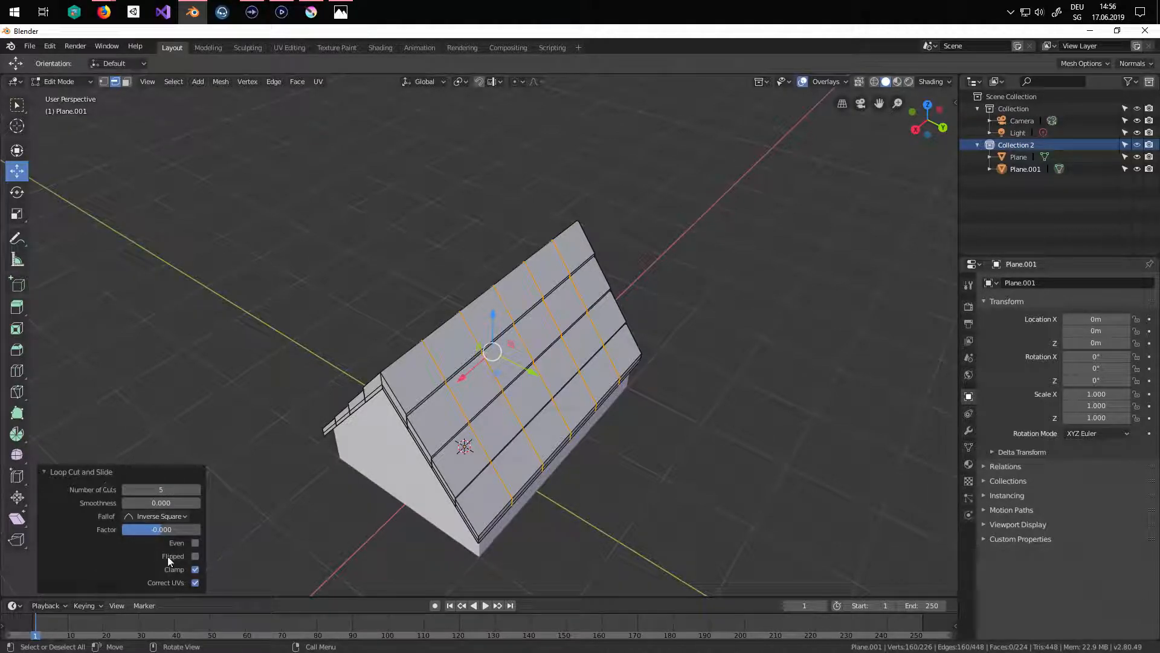
{"action": "left_click", "coordinate": [43, 472]}
- Leave mesh editing and save the file as VikingHouse.blend in D:\Blender
{"action": "middle_click_drag", "start_coordinate": [507, 445], "coordinate": [633, 324]}
{"action": "key", "text": "Tab"}
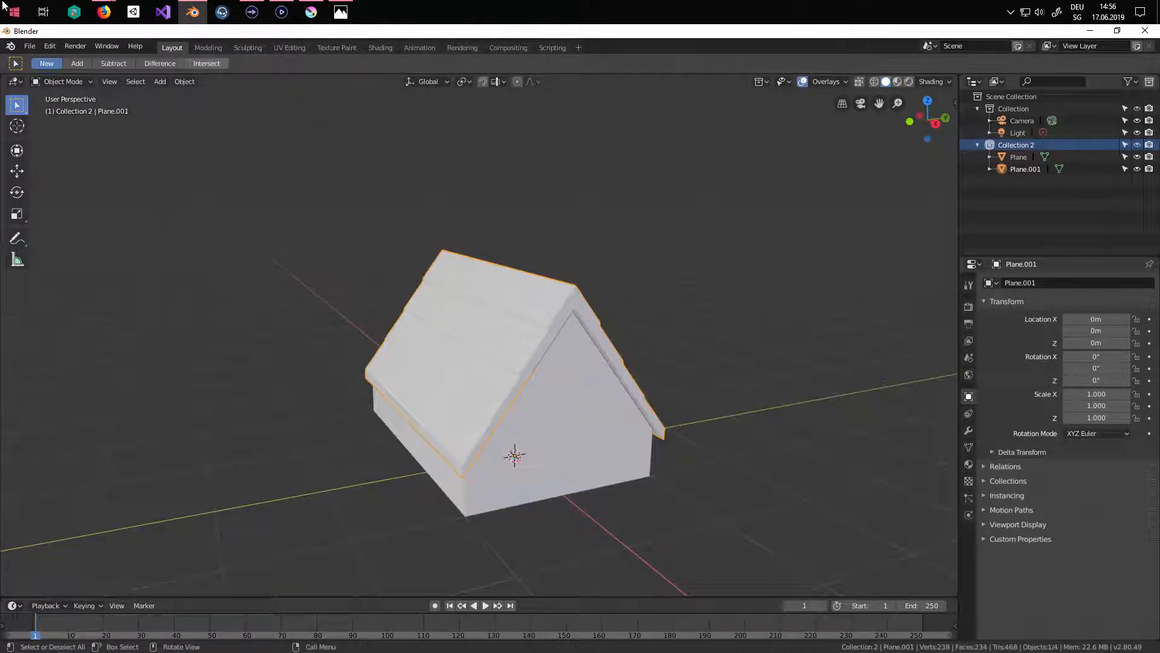
{"action": "left_click", "coordinate": [28, 46]}
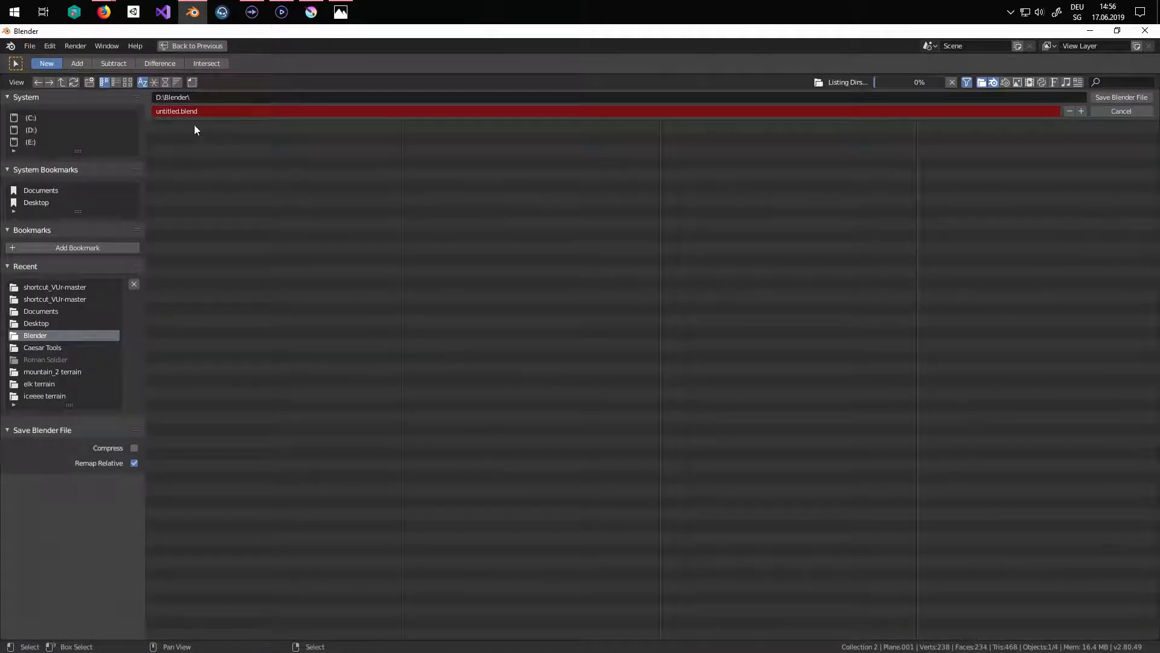
{"action": "left_click", "coordinate": [187, 109]}
{"action": "type", "text": "VikingHouse"}
{"action": "key", "text": "Return"}
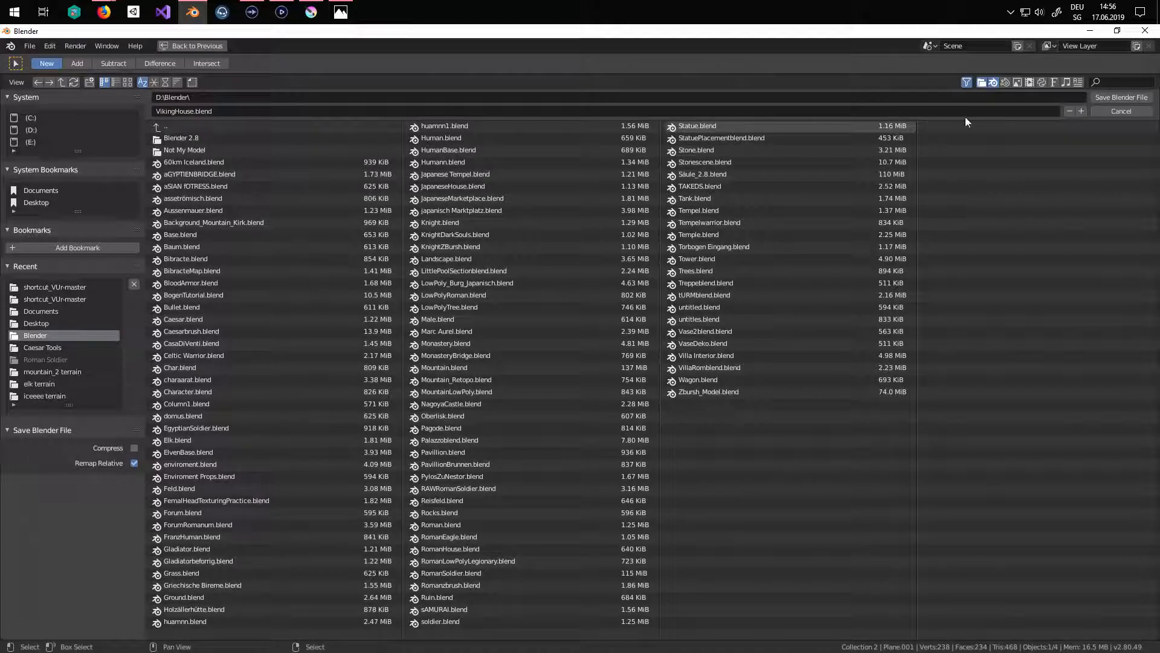
{"action": "left_click", "coordinate": [1123, 97]}
- Add a plane and raise it to the height of the roof ridge, at about Z 1.93 m
{"action": "middle_click_drag", "start_coordinate": [613, 306], "coordinate": [167, 59]}
{"action": "scroll", "coordinate": [494, 332], "scroll_direction": "up", "scroll_amount": 4}
{"action": "scroll", "coordinate": [494, 320], "scroll_direction": "down", "scroll_amount": 3}
{"action": "left_click", "coordinate": [160, 81]}
{"action": "mouse_move", "coordinate": [172, 97]}
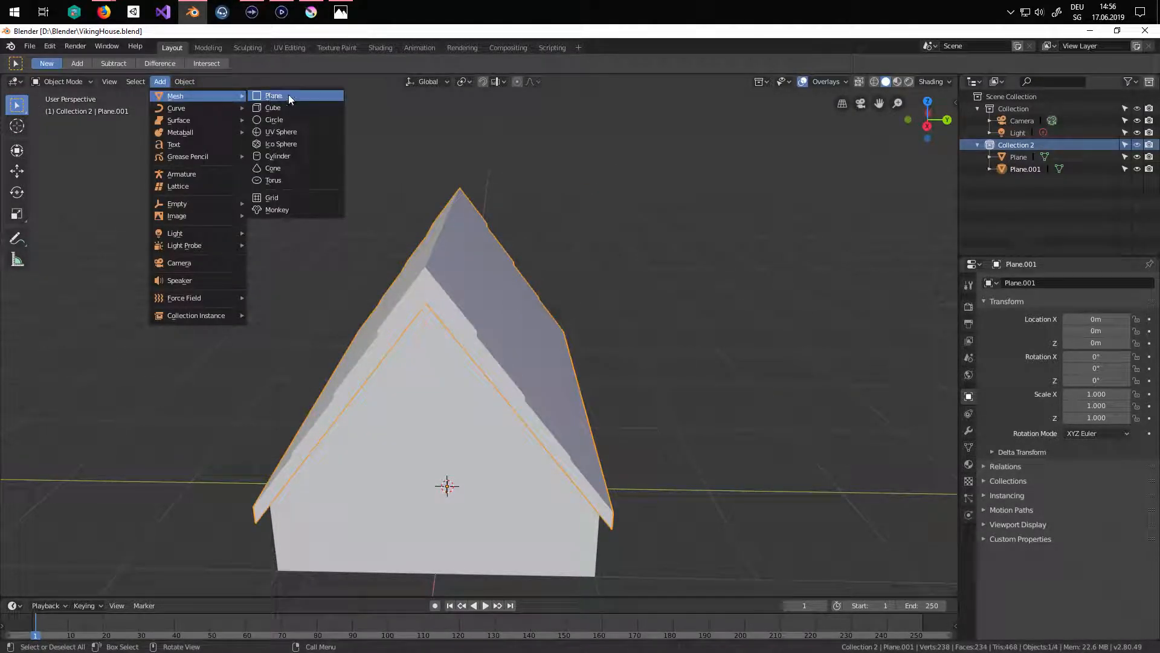
{"action": "left_click", "coordinate": [288, 95]}
{"action": "middle_click_drag", "start_coordinate": [481, 419], "coordinate": [534, 403]}
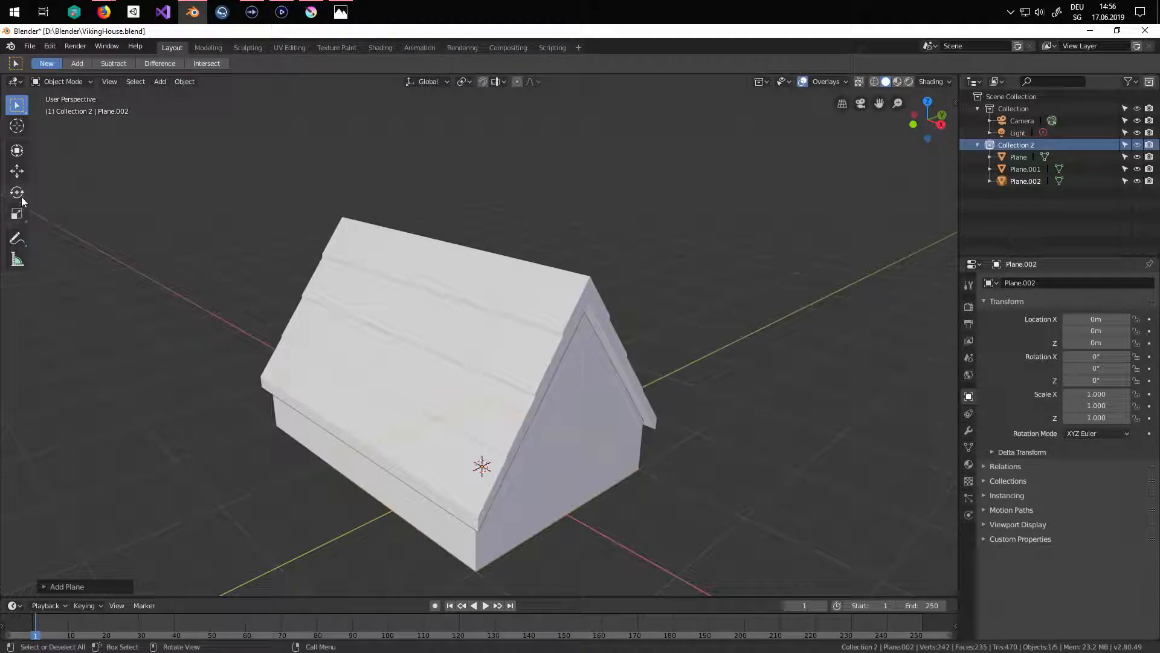
{"action": "left_click", "coordinate": [17, 171]}
{"action": "left_click_drag", "start_coordinate": [481, 428], "coordinate": [633, 332]}
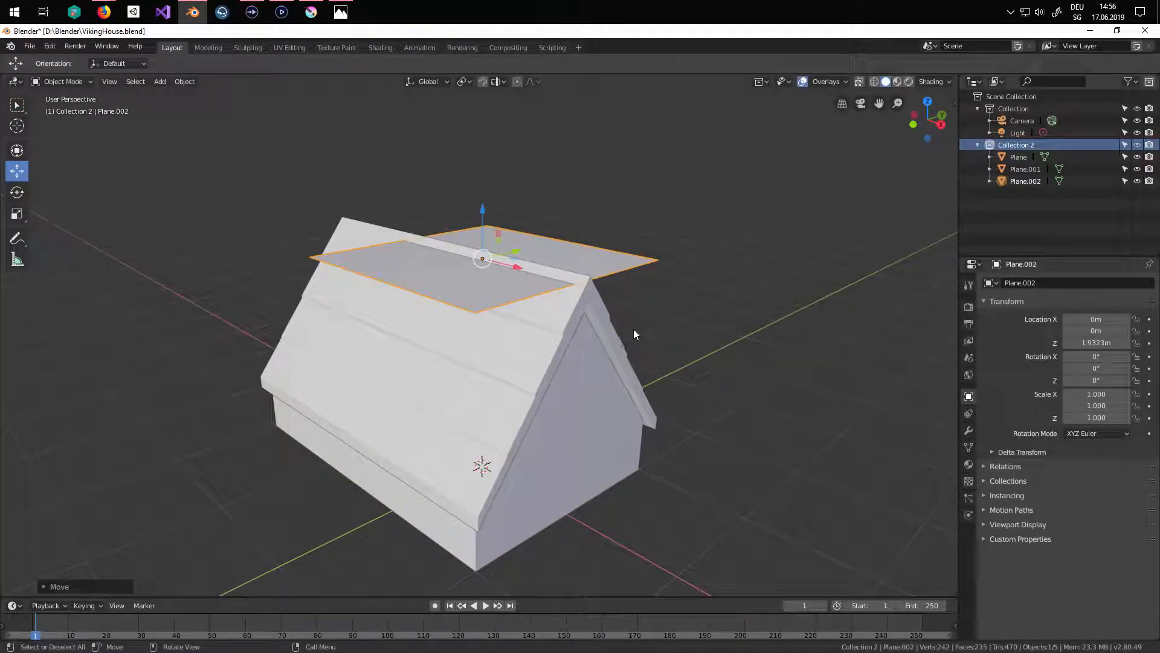
- Scale the plane to a narrow strip along the ridge, about 1.669 by 0.094, and position it at about X -0.488 m, Z 1.886 m
{"action": "key", "text": "s"}
{"action": "left_click", "coordinate": [509, 266]}
{"action": "middle_click_drag", "start_coordinate": [509, 266], "coordinate": [510, 293]}
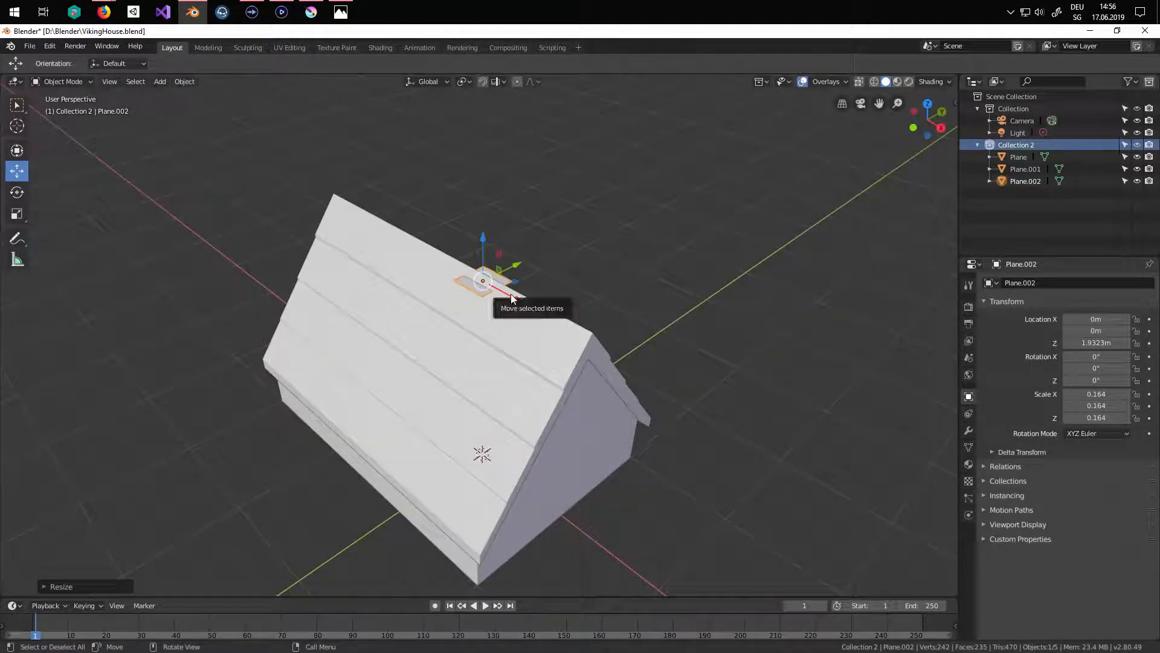
{"action": "key", "text": "KP_7"}
{"action": "scroll", "coordinate": [510, 299], "scroll_direction": "down", "scroll_amount": 2}
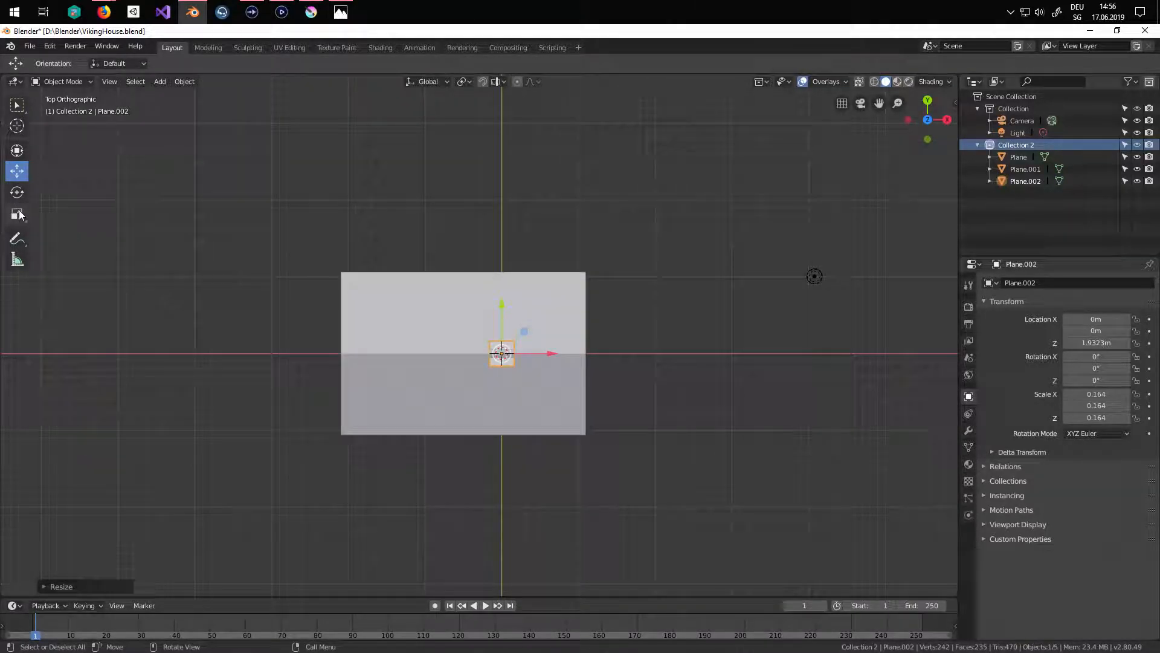
{"action": "left_click_drag", "start_coordinate": [551, 357], "coordinate": [95, 331]}
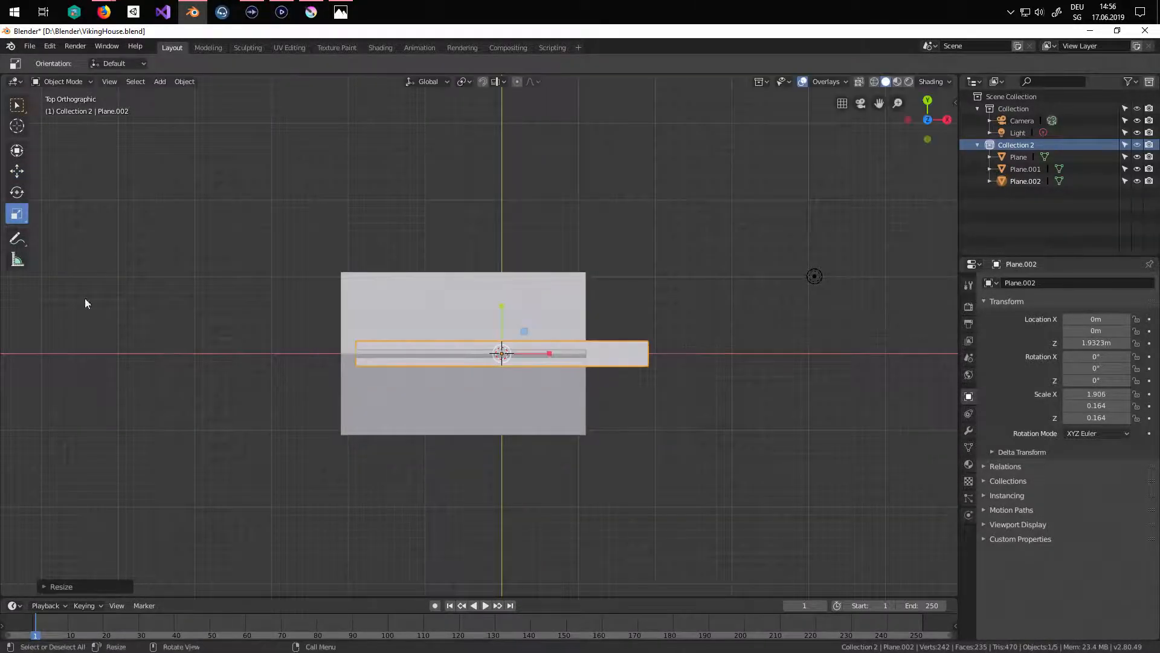
{"action": "left_click_drag", "start_coordinate": [549, 354], "coordinate": [519, 351]}
{"action": "left_click_drag", "start_coordinate": [474, 306], "coordinate": [510, 353]}
{"action": "middle_click_drag", "start_coordinate": [510, 353], "coordinate": [491, 288]}
{"action": "scroll", "coordinate": [491, 289], "scroll_direction": "up", "scroll_amount": 6}
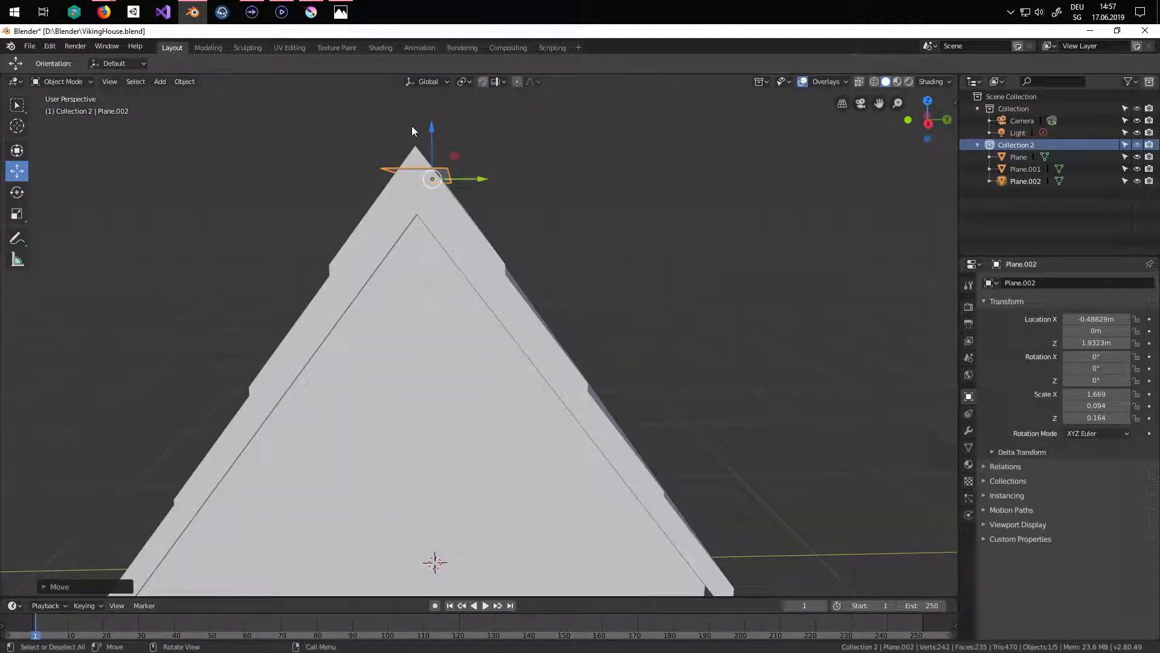
{"action": "left_click_drag", "start_coordinate": [434, 125], "coordinate": [433, 135]}
{"action": "middle_click_drag", "start_coordinate": [467, 217], "coordinate": [490, 226]}
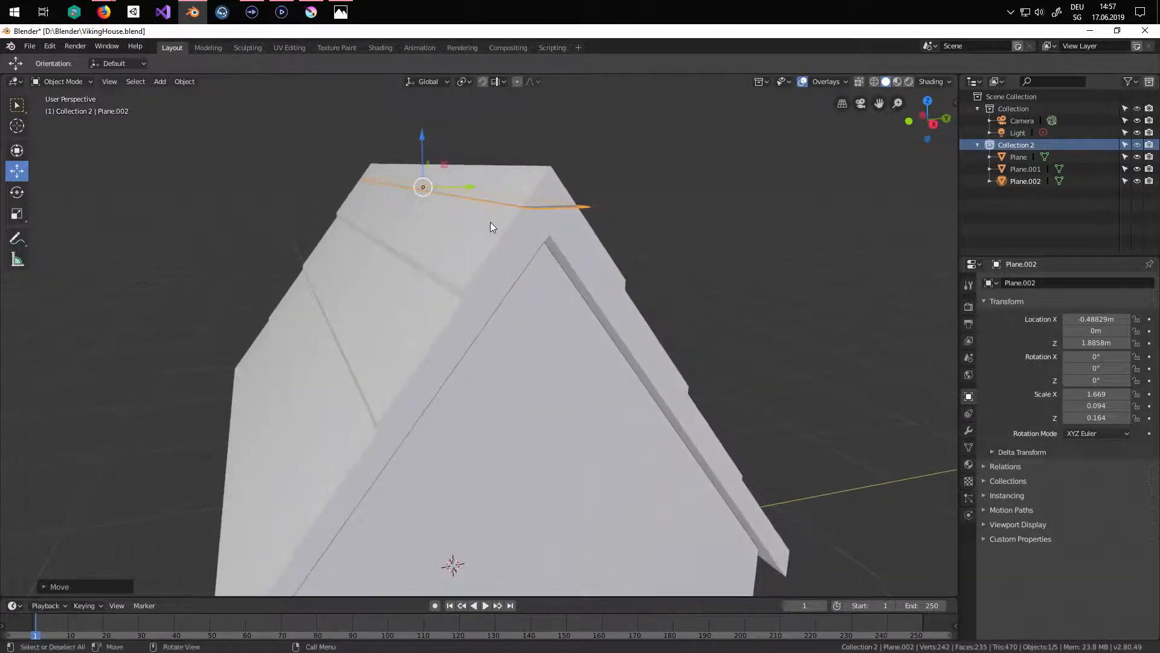
- Extrude the ridge strip upward into a thin beam along the roof ridge
{"action": "key", "text": "Tab"}
{"action": "middle_click_drag", "start_coordinate": [549, 289], "coordinate": [552, 320]}
{"action": "key", "text": "e"}
{"action": "left_click", "coordinate": [534, 312]}
- Extrude the +X end face of the ridge beam outward about 0.18 m and raise it along Z so the end slants upward
{"action": "left_click", "coordinate": [457, 254]}
{"action": "middle_click_drag", "start_coordinate": [468, 256], "coordinate": [536, 306]}
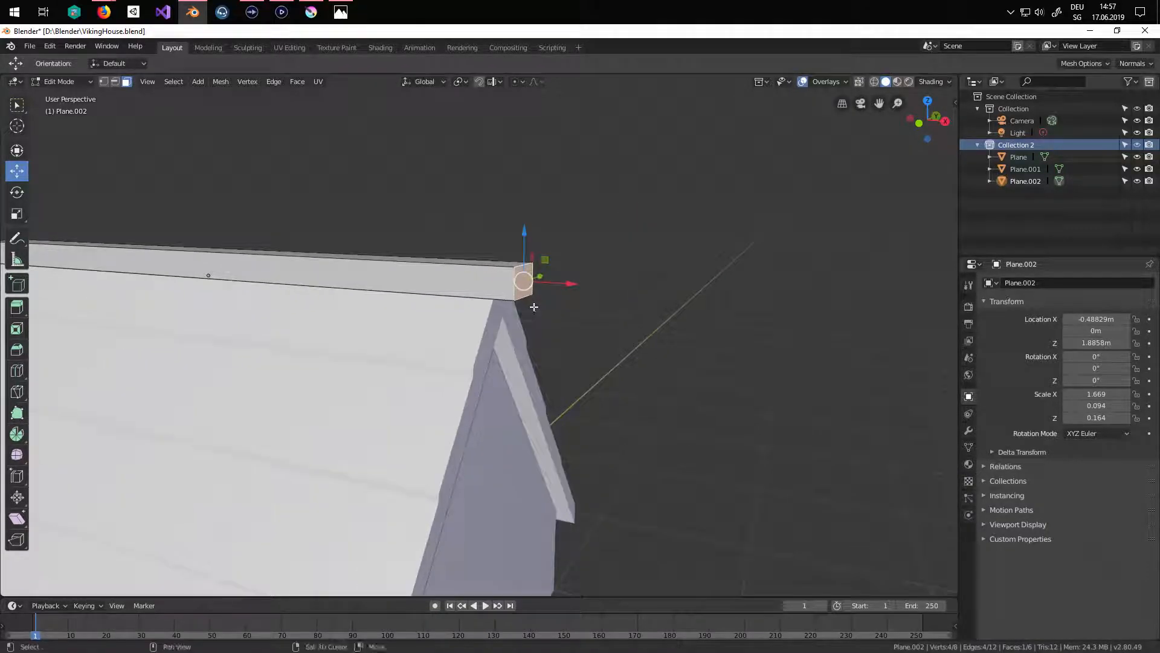
{"action": "key", "text": "e"}
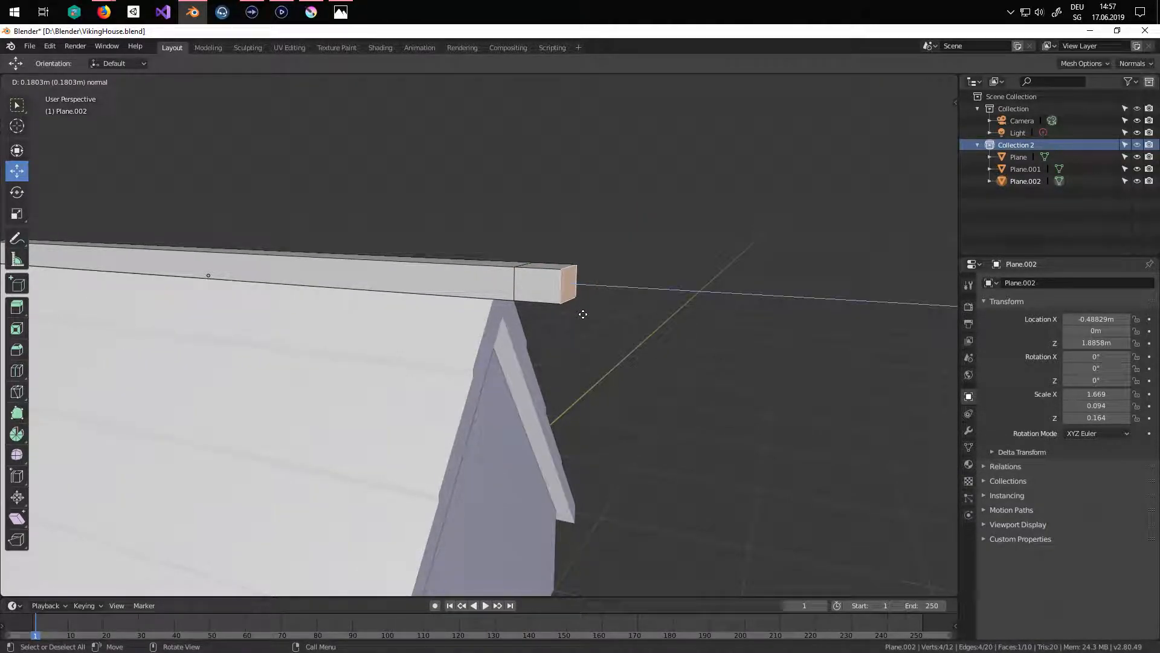
{"action": "left_click", "coordinate": [583, 314]}
{"action": "left_click_drag", "start_coordinate": [575, 235], "coordinate": [573, 203]}
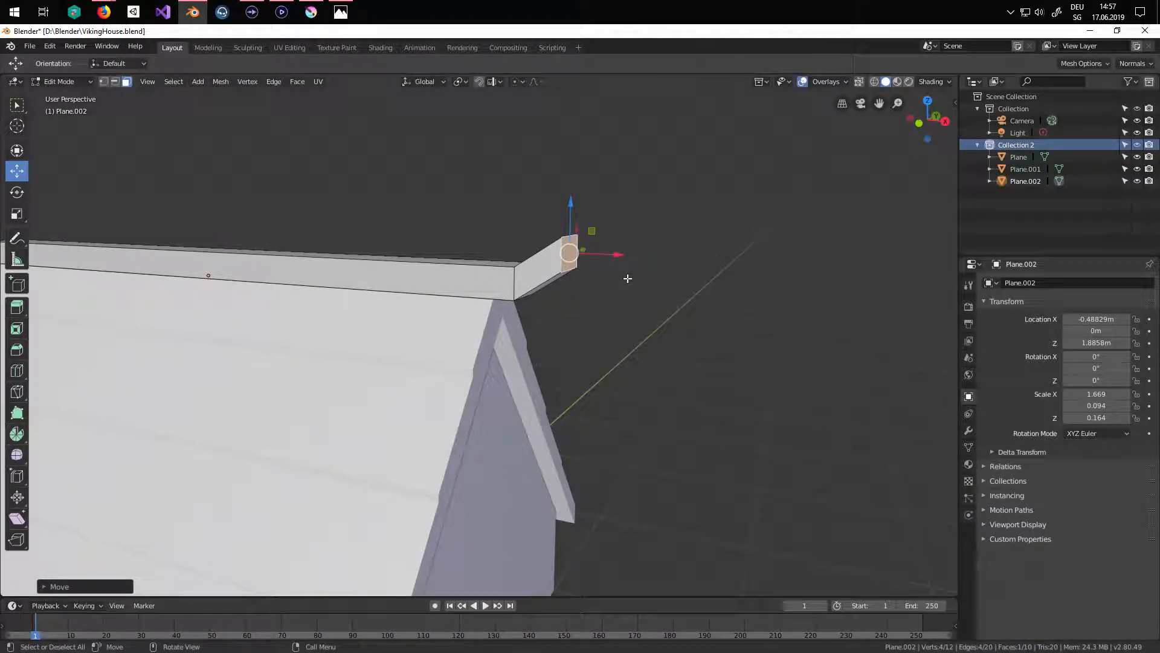
- Rotate the raised end face of the beam in the front view and shift it slightly to shape the upturned tip
{"action": "key", "text": "r"}
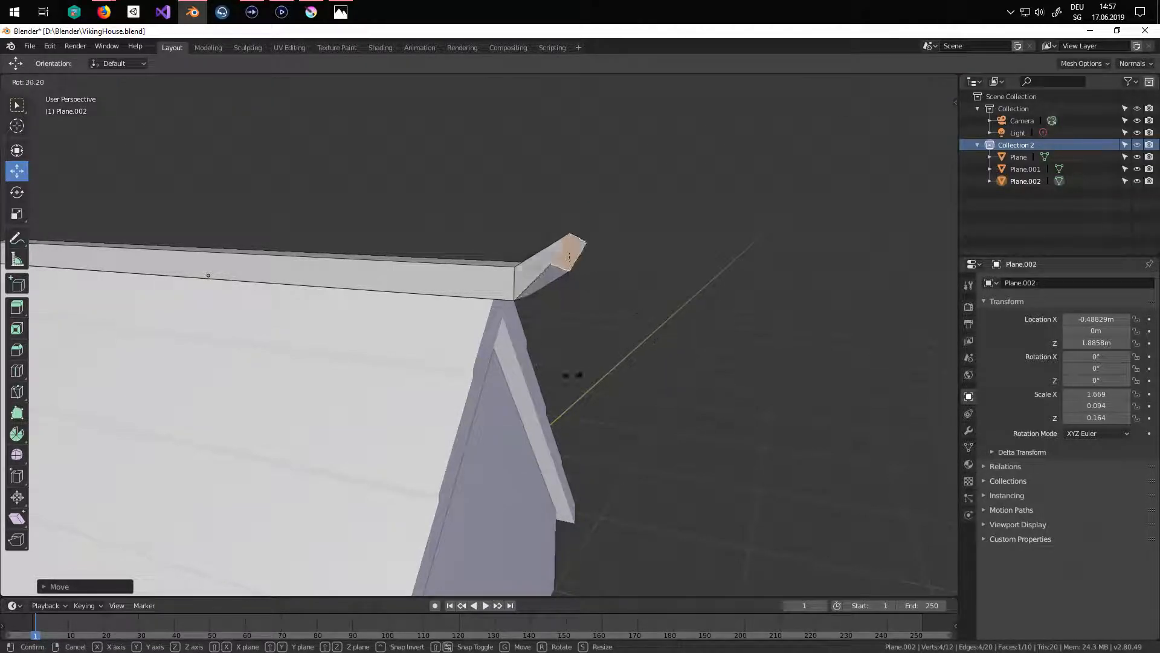
{"action": "right_click", "coordinate": [607, 287]}
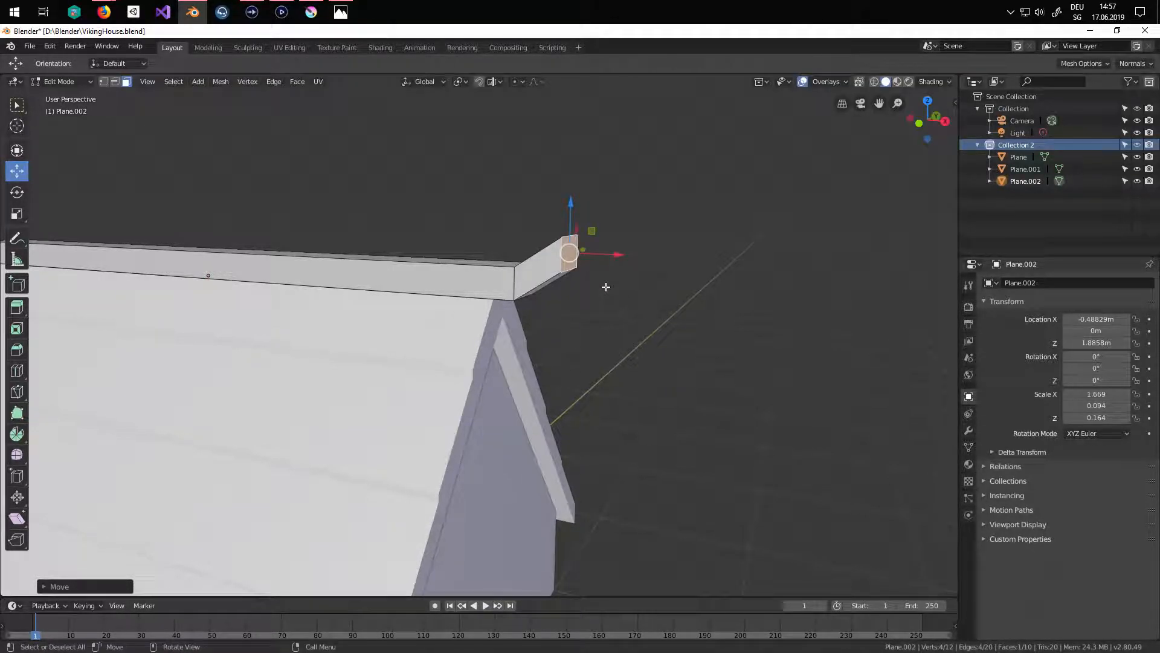
{"action": "key", "text": "KP_1"}
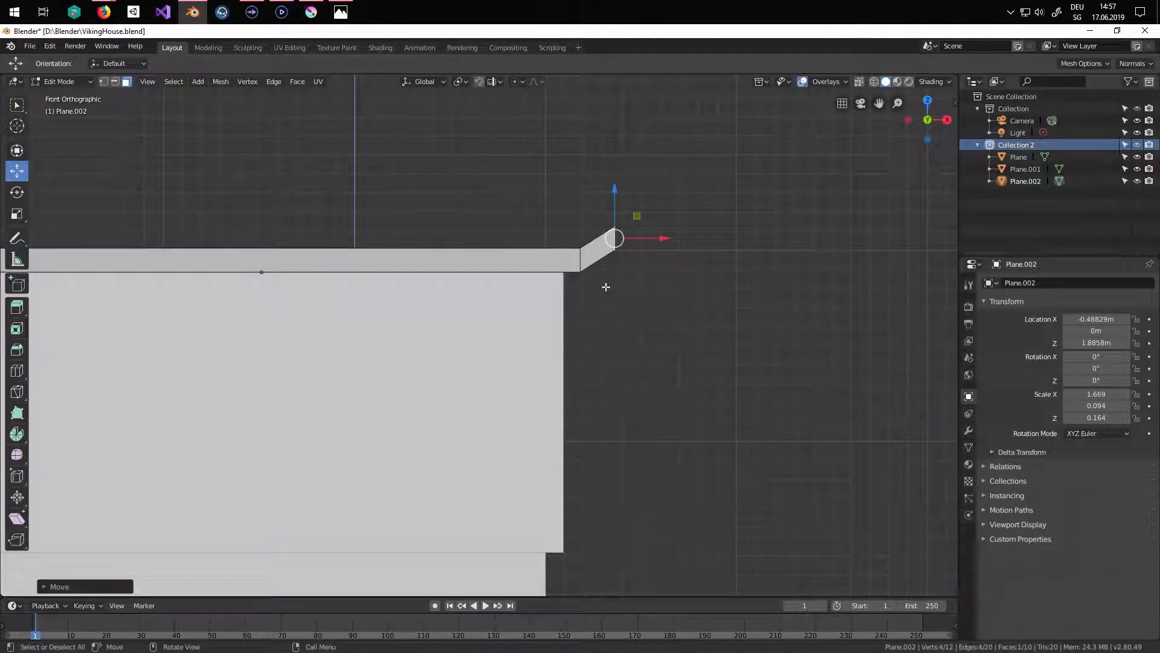
{"action": "key", "text": "r"}
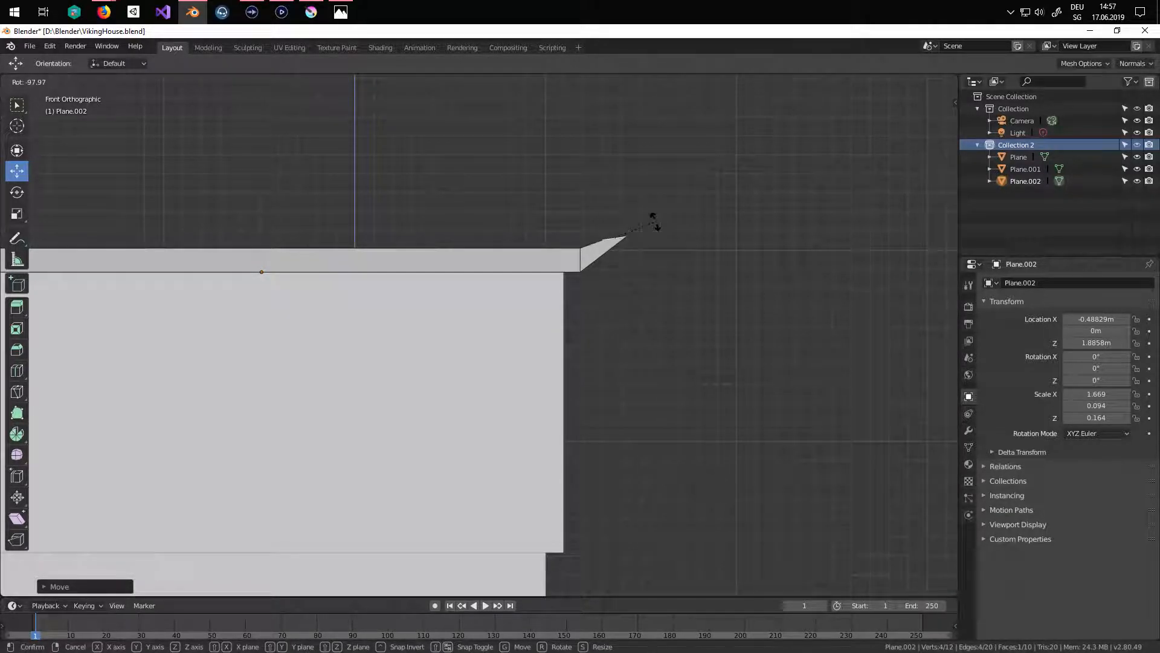
{"action": "left_click", "coordinate": [655, 224]}
{"action": "key", "text": "g"}
{"action": "left_click", "coordinate": [614, 184]}
{"action": "middle_click_drag", "start_coordinate": [614, 194], "coordinate": [682, 367]}
{"action": "key", "text": "KP_1"}
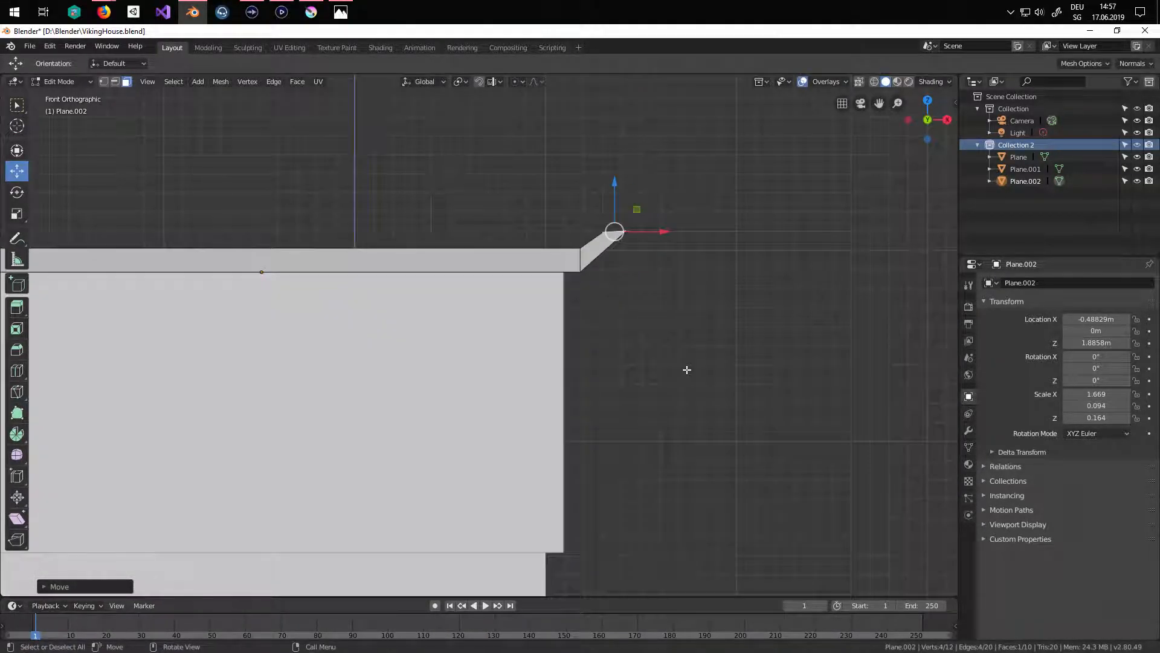
{"action": "key", "text": "r"}
{"action": "left_click", "coordinate": [573, 411]}
{"action": "key", "text": "s"}
{"action": "right_click", "coordinate": [701, 345]}
- Select the end face at the opposite (-X) end of the ridge beam
{"action": "middle_click_drag", "start_coordinate": [416, 406], "coordinate": [944, 456], "text": "shift"}
{"action": "middle_click_drag", "start_coordinate": [598, 396], "coordinate": [666, 424]}
{"action": "left_click", "coordinate": [599, 334]}
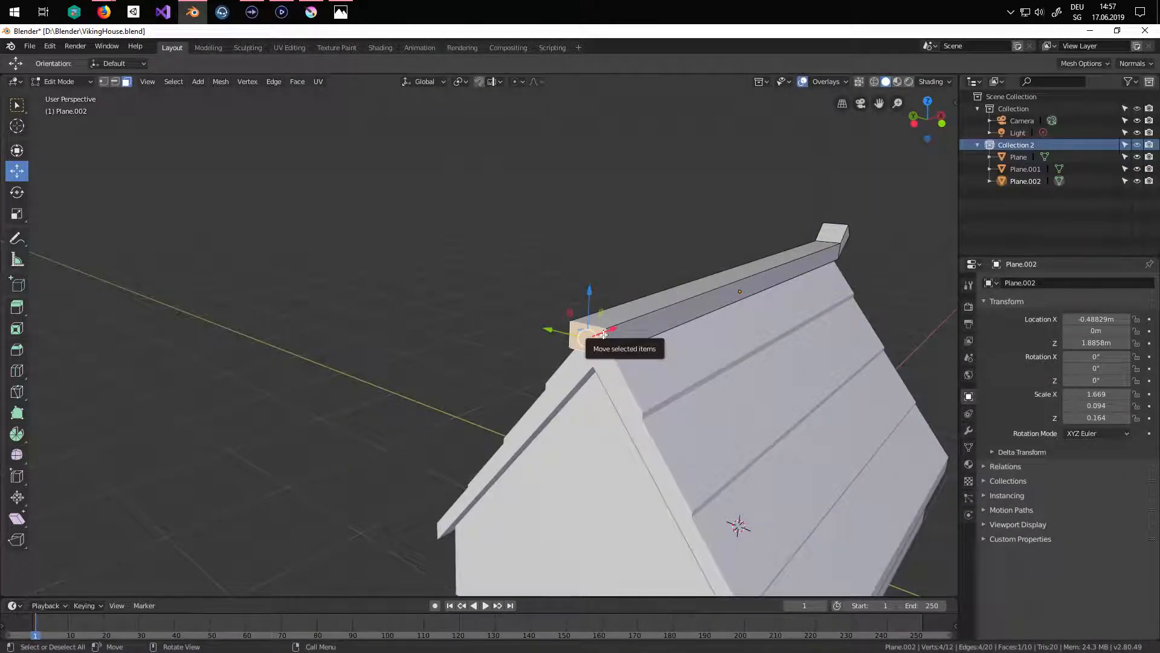
{"action": "key", "text": "KP_1"}
{"action": "key", "text": "e"}
{"action": "left_click", "coordinate": [589, 357]}
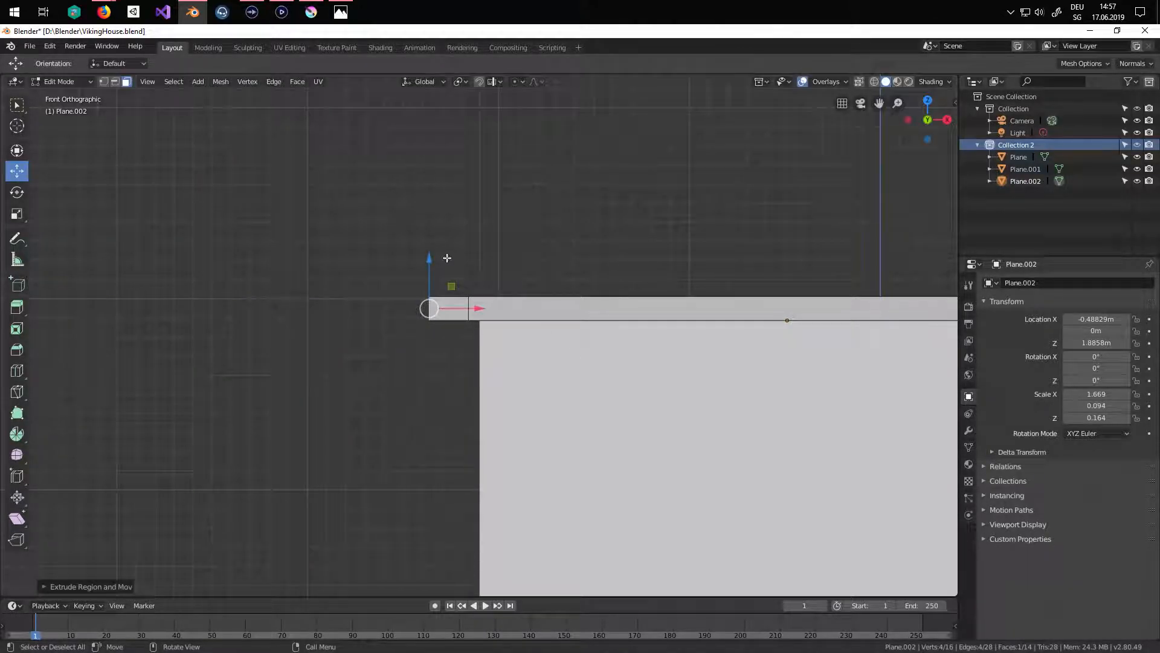
{"action": "key", "text": "e"}
{"action": "right_click", "coordinate": [536, 278]}
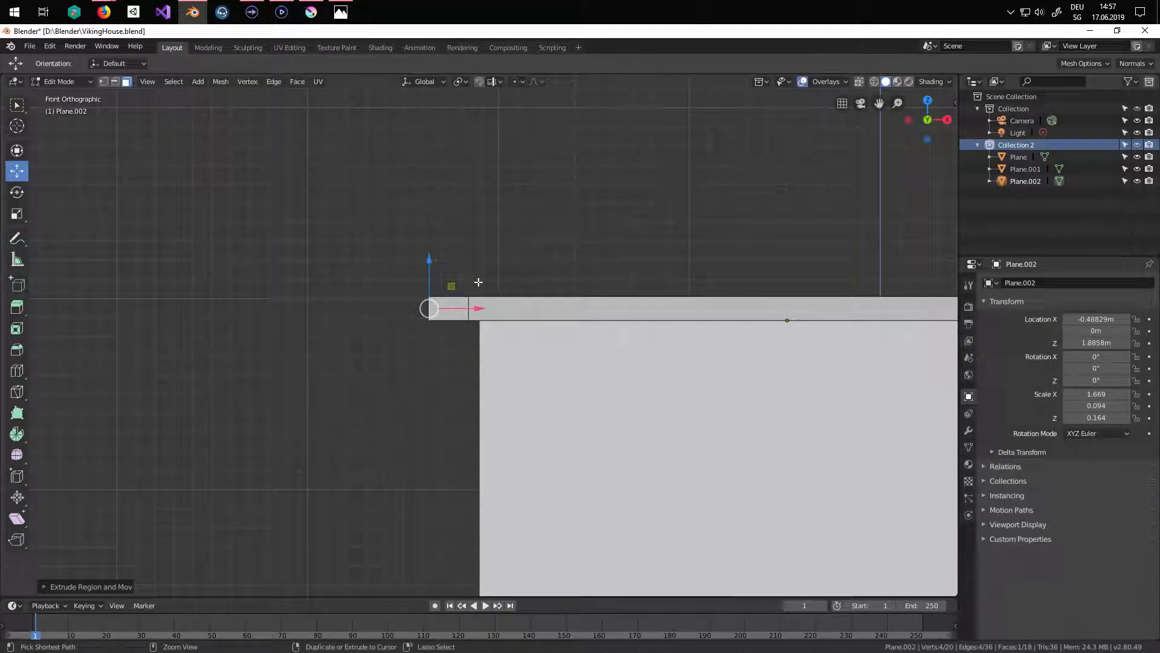
{"action": "key", "text": "ctrl+z"}
{"action": "key", "text": "e"}
{"action": "right_click", "coordinate": [490, 331]}
{"action": "key", "text": "ctrl+z"}
{"action": "key", "text": "ctrl+z"}
- Extrude the beam's -X end face outward and upward, and rotate it to mirror the upturned tip at the other end
{"action": "key", "text": "e"}
{"action": "key", "text": "z"}
{"action": "left_click", "coordinate": [440, 230]}
{"action": "key", "text": "r"}
{"action": "left_click", "coordinate": [535, 301]}
{"action": "scroll", "coordinate": [757, 440], "scroll_direction": "down", "scroll_amount": 4}
{"action": "middle_click_drag", "start_coordinate": [758, 440], "coordinate": [852, 461]}
{"action": "key", "text": "Tab"}
{"action": "middle_click_drag", "start_coordinate": [568, 450], "coordinate": [678, 464]}
{"action": "middle_click_drag", "start_coordinate": [534, 423], "coordinate": [434, 407]}
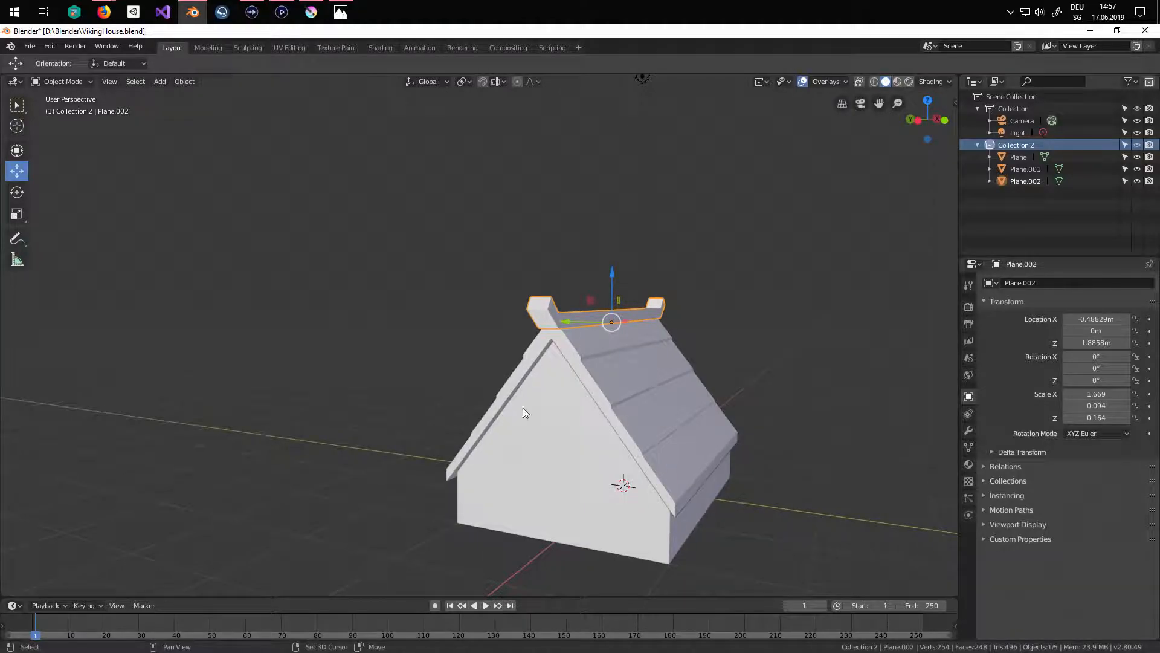
{"action": "middle_click_drag", "start_coordinate": [613, 423], "coordinate": [583, 373], "text": "shift"}
- Edit the roof's vertices and displace two tile corners on one slope, one in the top seam and one in the second
{"action": "left_click", "coordinate": [617, 301]}
{"action": "middle_click_drag", "start_coordinate": [617, 301], "coordinate": [515, 407]}
{"action": "scroll", "coordinate": [546, 382], "scroll_direction": "up", "scroll_amount": 3}
{"action": "scroll", "coordinate": [502, 393], "scroll_direction": "down", "scroll_amount": 4}
{"action": "middle_click_drag", "start_coordinate": [622, 402], "coordinate": [605, 338]}
{"action": "key", "text": "Tab"}
{"action": "left_click", "coordinate": [104, 81]}
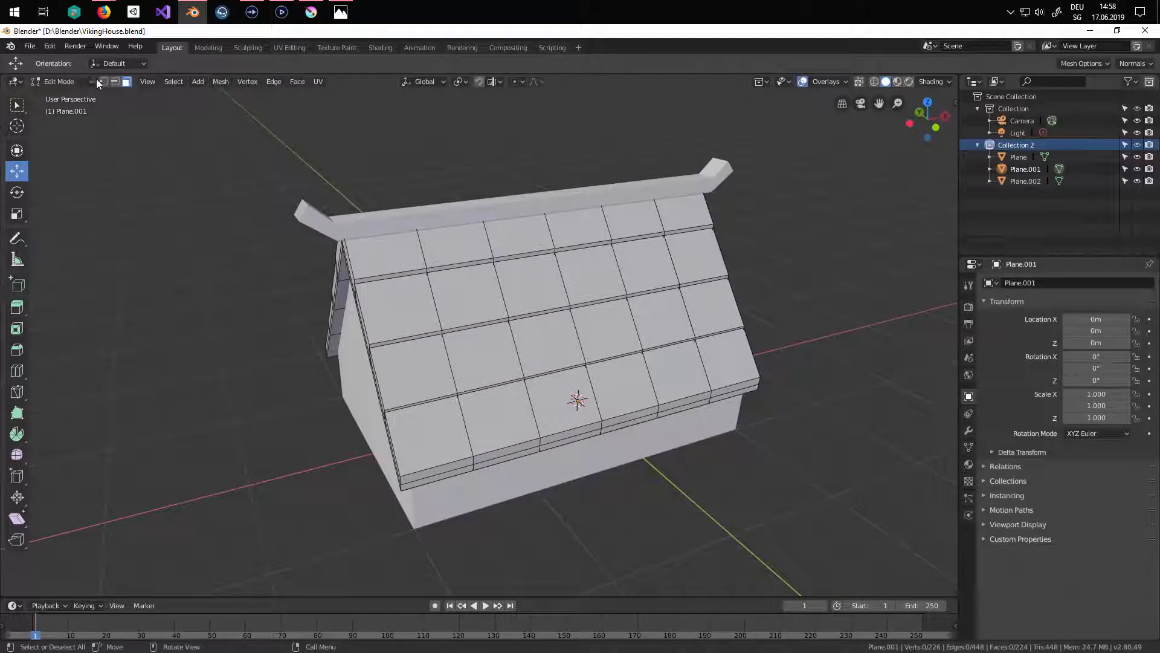
{"action": "scroll", "coordinate": [513, 317], "scroll_direction": "up", "scroll_amount": 2}
{"action": "left_click", "coordinate": [417, 254]}
{"action": "middle_click_drag", "start_coordinate": [435, 254], "coordinate": [476, 261]}
{"action": "left_click_drag", "start_coordinate": [398, 252], "coordinate": [422, 235]}
{"action": "left_click", "coordinate": [568, 282]}
{"action": "left_click_drag", "start_coordinate": [536, 271], "coordinate": [592, 268]}
- Move a tile corner in the third seam of the same slope outward along Y and slightly down
{"action": "scroll", "coordinate": [595, 278], "scroll_direction": "up", "scroll_amount": 2}
{"action": "middle_click_drag", "start_coordinate": [749, 532], "coordinate": [566, 444]}
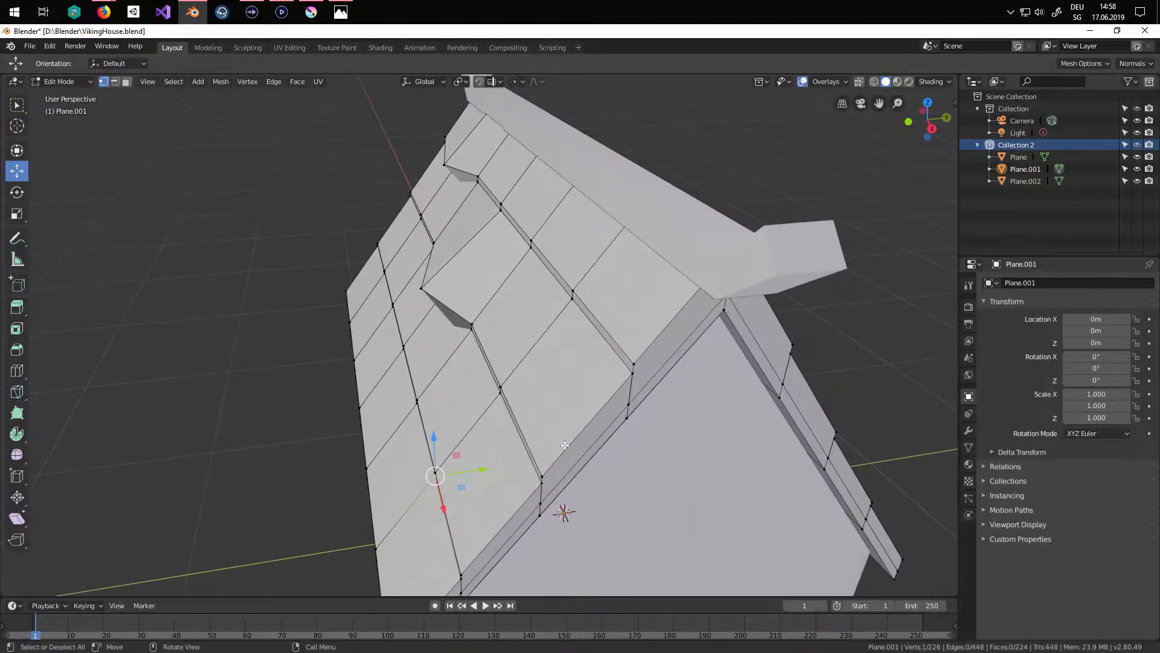
{"action": "left_click_drag", "start_coordinate": [485, 466], "coordinate": [461, 470]}
{"action": "left_click_drag", "start_coordinate": [412, 436], "coordinate": [410, 446]}
{"action": "middle_click_drag", "start_coordinate": [450, 443], "coordinate": [589, 423]}
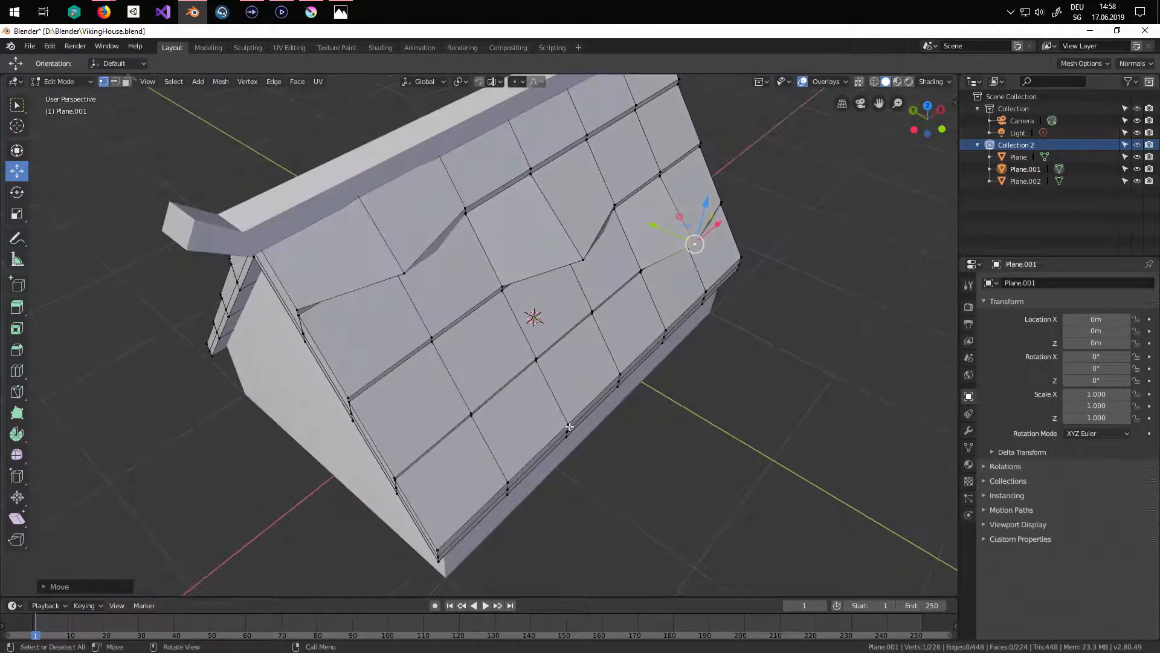
{"action": "left_click_drag", "start_coordinate": [587, 407], "coordinate": [587, 412]}
{"action": "middle_click_drag", "start_coordinate": [618, 483], "coordinate": [539, 393]}
{"action": "key", "text": "Tab"}
{"action": "scroll", "coordinate": [704, 446], "scroll_direction": "down", "scroll_amount": 4}
{"action": "scroll", "coordinate": [539, 393], "scroll_direction": "up", "scroll_amount": 3}
- On the opposite slope, move one tile corner in the second seam and one in the third outward along Y and slightly down
{"action": "key", "text": "Tab"}
{"action": "scroll", "coordinate": [532, 375], "scroll_direction": "up", "scroll_amount": 3}
{"action": "left_click", "coordinate": [444, 323]}
{"action": "middle_click_drag", "start_coordinate": [448, 323], "coordinate": [468, 338]}
{"action": "left_click_drag", "start_coordinate": [515, 361], "coordinate": [543, 372]}
{"action": "left_click_drag", "start_coordinate": [504, 318], "coordinate": [504, 323]}
{"action": "left_click", "coordinate": [644, 348]}
{"action": "mouse_move", "coordinate": [689, 365]}
{"action": "left_mouse_down"}
{"action": "mouse_move", "coordinate": [718, 375]}
{"action": "mouse_move", "coordinate": [693, 370]}
{"action": "left_mouse_up"}
{"action": "left_click_drag", "start_coordinate": [657, 313], "coordinate": [658, 326]}
{"action": "left_click_drag", "start_coordinate": [695, 384], "coordinate": [699, 383]}
- Displace a tile corner in the top seam and a vertex on the eaves of this slope outward, and leave mesh editing
{"action": "left_click", "coordinate": [568, 192]}
{"action": "left_click_drag", "start_coordinate": [609, 201], "coordinate": [626, 206]}
{"action": "left_click_drag", "start_coordinate": [592, 147], "coordinate": [593, 162]}
{"action": "scroll", "coordinate": [552, 393], "scroll_direction": "down", "scroll_amount": 1}
{"action": "left_click", "coordinate": [492, 546]}
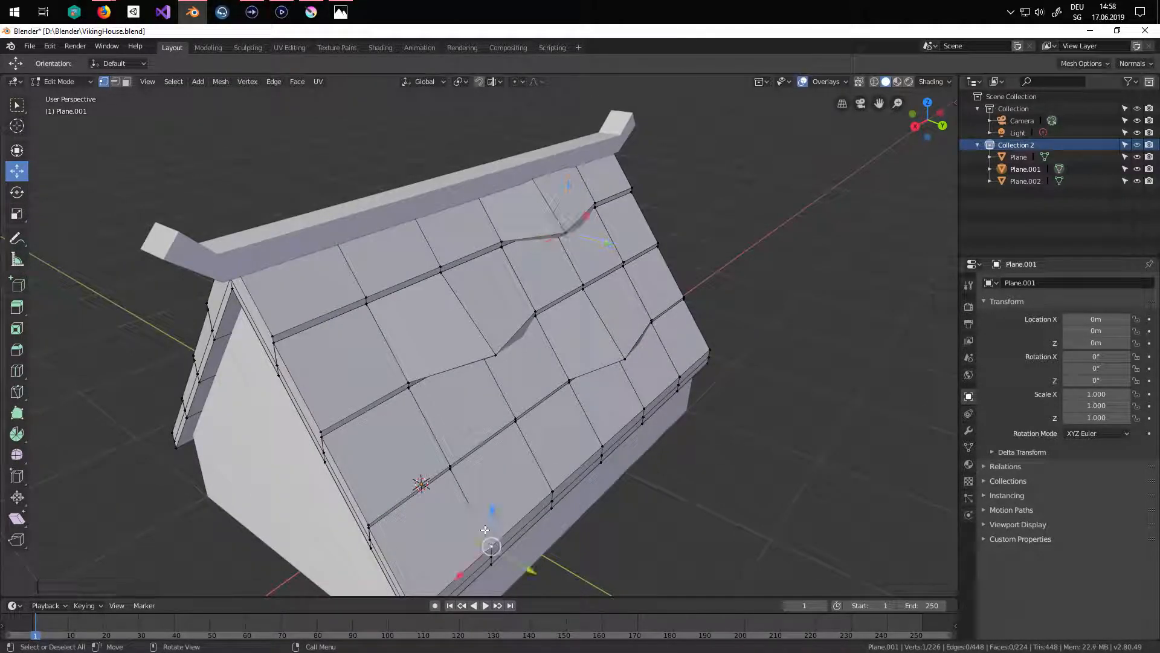
{"action": "middle_click_drag", "start_coordinate": [495, 541], "coordinate": [489, 417], "text": "shift"}
{"action": "left_click_drag", "start_coordinate": [524, 416], "coordinate": [547, 426]}
{"action": "key", "text": "Tab"}
{"action": "scroll", "coordinate": [652, 413], "scroll_direction": "down", "scroll_amount": 2}
{"action": "middle_click_drag", "start_coordinate": [622, 430], "coordinate": [713, 450]}
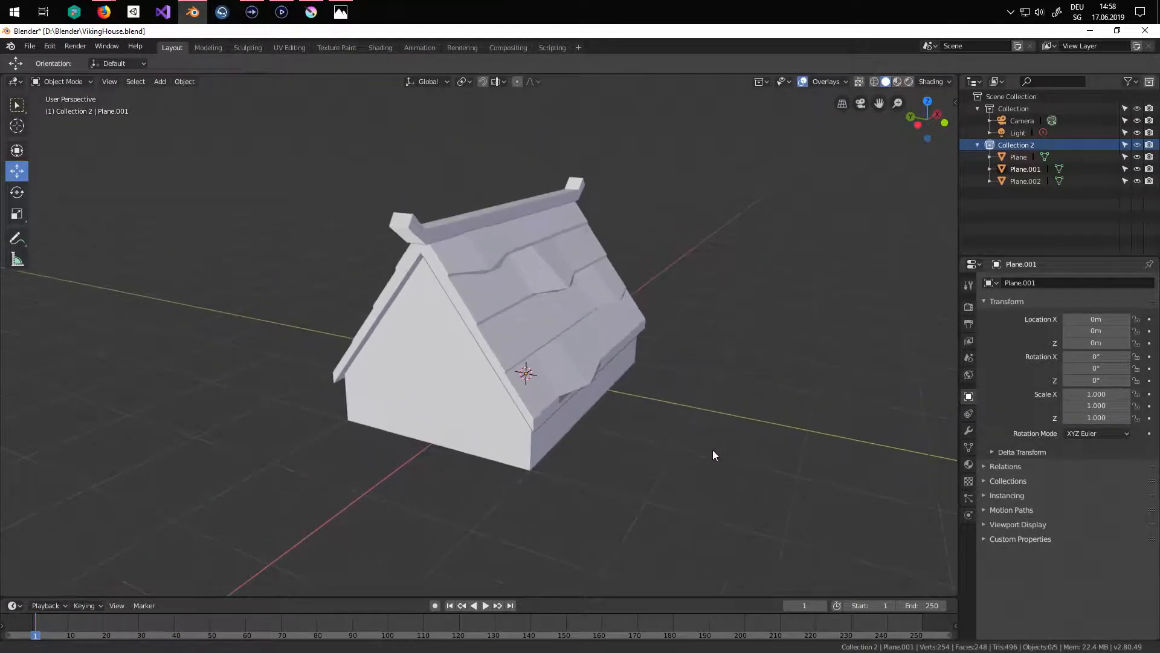
- Expand the Ambient Occlusion render settings and switch the viewport shading to LookDev
{"action": "left_click", "coordinate": [968, 307]}
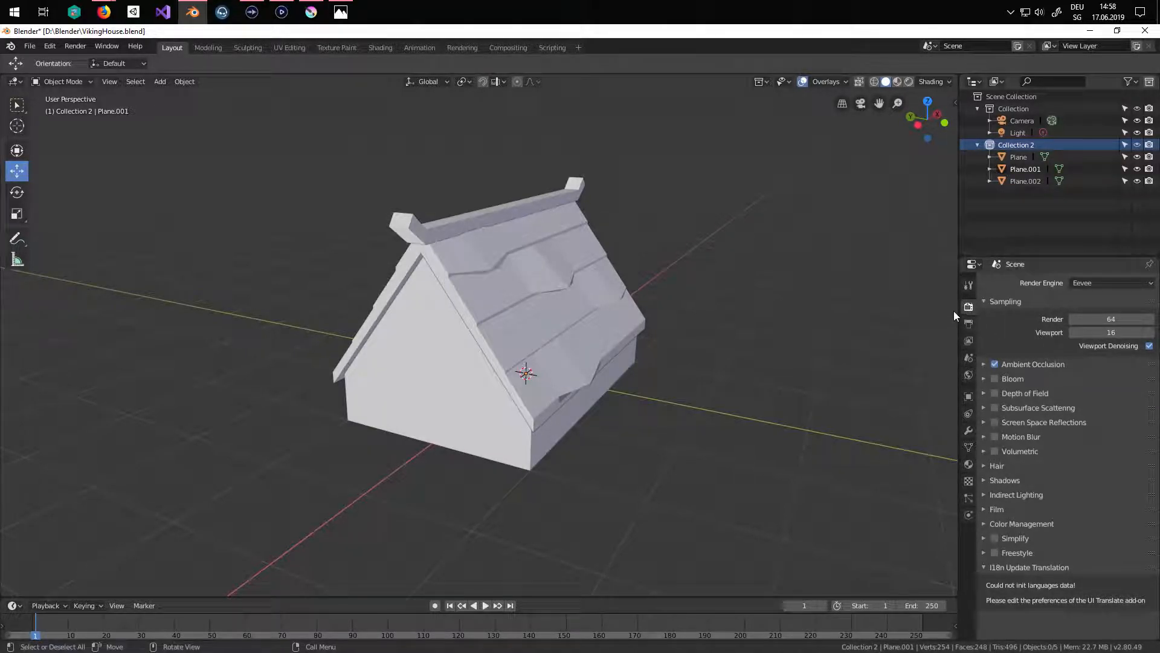
{"action": "left_click", "coordinate": [1036, 363]}
{"action": "middle_click_drag", "start_coordinate": [614, 339], "coordinate": [609, 308]}
{"action": "key", "text": "z"}
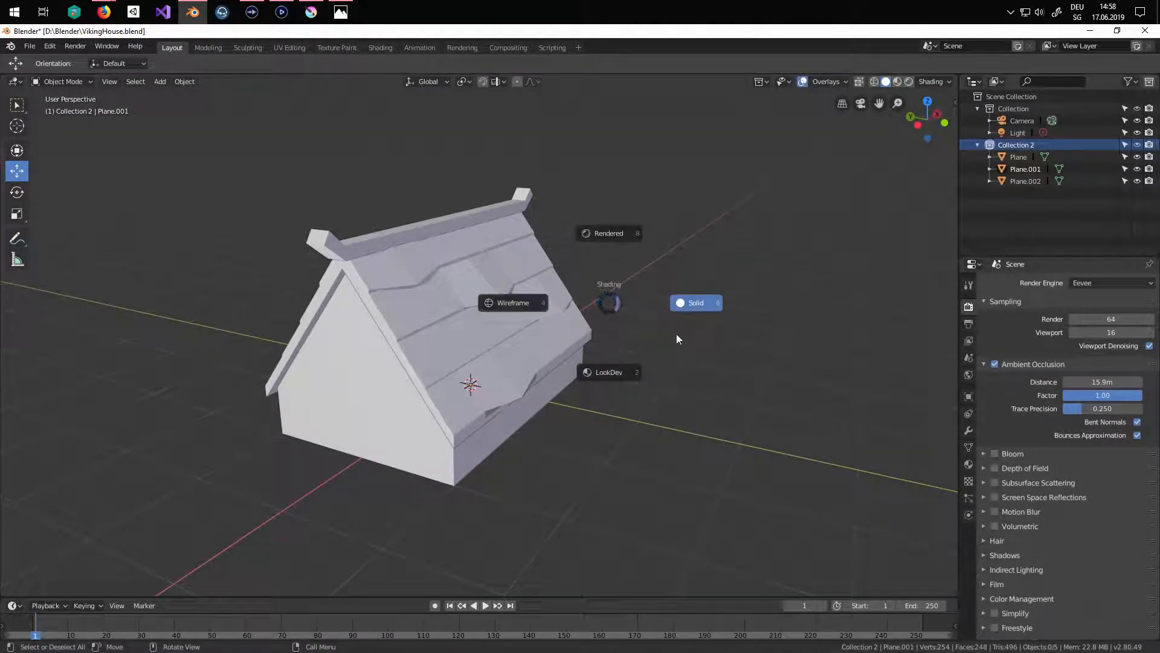
{"action": "left_click", "coordinate": [528, 303]}
{"action": "mouse_move", "coordinate": [529, 303]}
{"action": "middle_mouse_down"}
{"action": "mouse_move", "coordinate": [684, 321]}
{"action": "mouse_move", "coordinate": [635, 337]}
{"action": "middle_mouse_up"}
{"action": "key", "text": "z"}
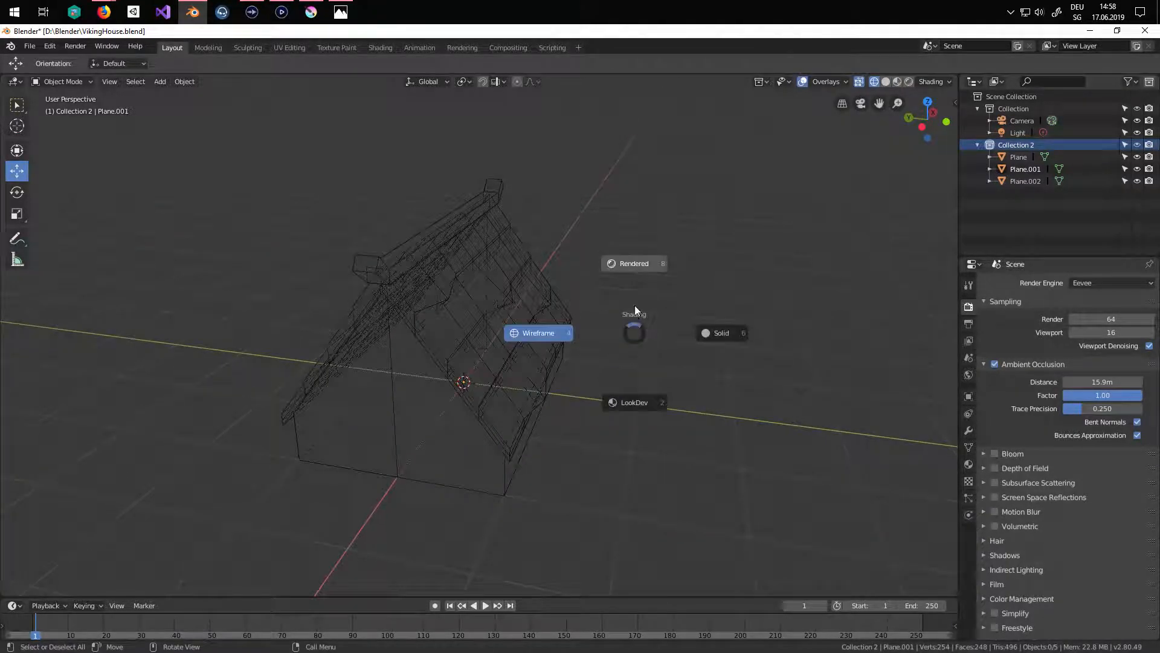
{"action": "left_click", "coordinate": [694, 294]}
{"action": "mouse_move", "coordinate": [697, 293]}
{"action": "middle_mouse_down"}
{"action": "mouse_move", "coordinate": [615, 267]}
{"action": "mouse_move", "coordinate": [659, 282]}
{"action": "middle_mouse_up"}
{"action": "key", "text": "z"}
{"action": "left_click", "coordinate": [723, 293]}
{"action": "mouse_move", "coordinate": [725, 296]}
{"action": "middle_mouse_down"}
{"action": "mouse_move", "coordinate": [645, 332]}
{"action": "mouse_move", "coordinate": [633, 360]}
{"action": "mouse_move", "coordinate": [720, 408]}
{"action": "middle_mouse_up"}
- Save the changes to the existing VikingHouse.blend file
{"action": "left_click", "coordinate": [29, 46]}
{"action": "left_click", "coordinate": [103, 139]}
{"action": "middle_click_drag", "start_coordinate": [137, 165], "coordinate": [514, 260]}
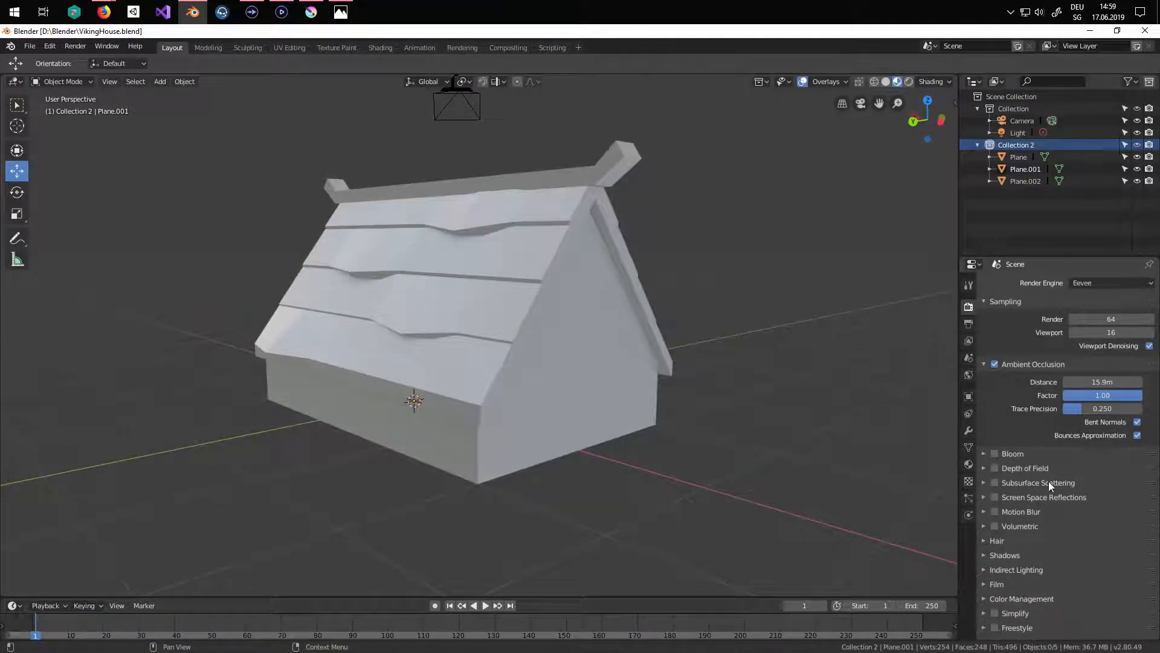
{"action": "middle_click_drag", "start_coordinate": [680, 396], "coordinate": [637, 398]}
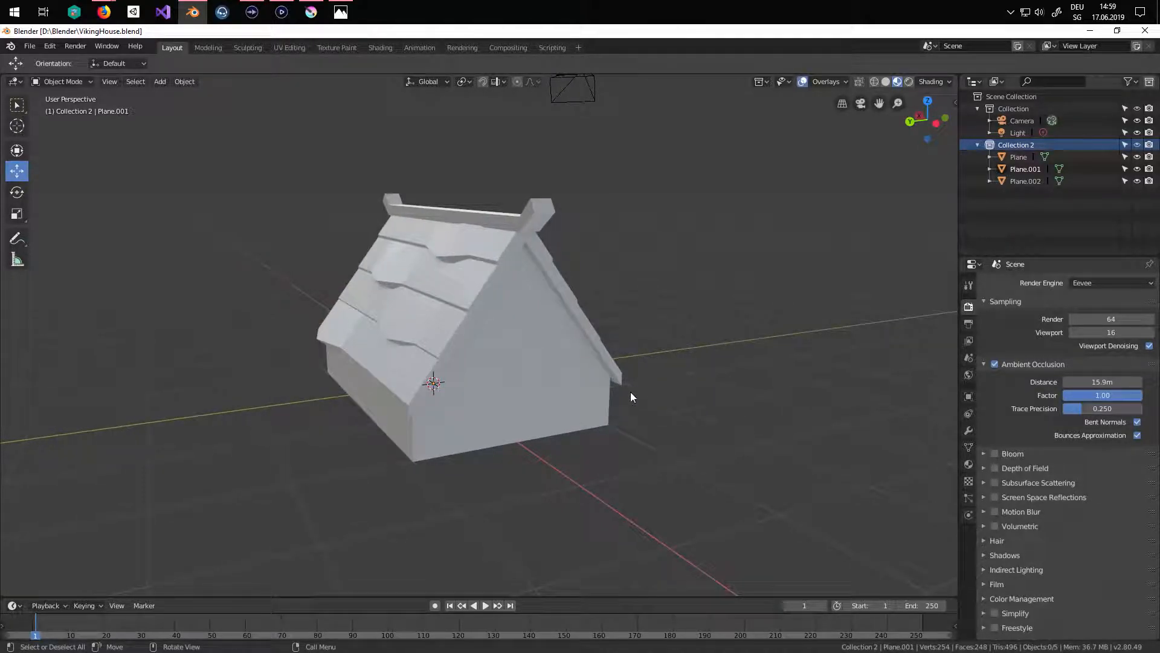
{"action": "mouse_move", "coordinate": [559, 360]}
{"action": "middle_mouse_down"}
{"action": "mouse_move", "coordinate": [583, 383]}
{"action": "mouse_move", "coordinate": [611, 381]}
{"action": "mouse_move", "coordinate": [567, 386]}
{"action": "mouse_move", "coordinate": [577, 386]}
{"action": "mouse_move", "coordinate": [578, 360]}
{"action": "mouse_move", "coordinate": [557, 363]}
{"action": "middle_mouse_up"}
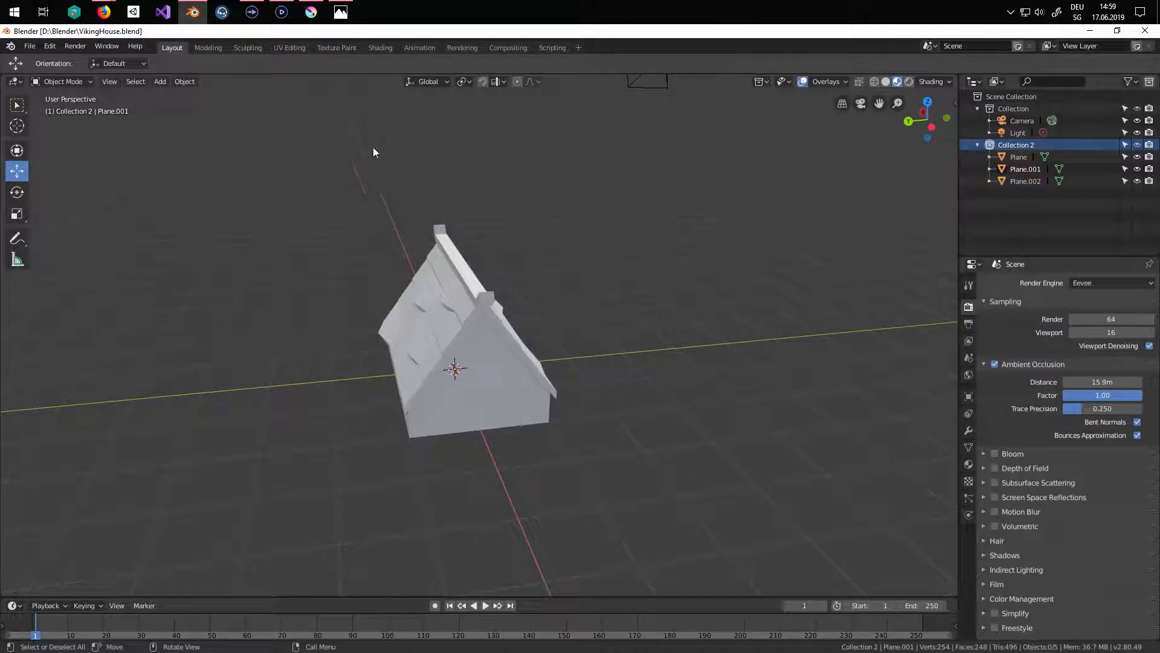
- Add another plane at the 3D cursor inside the house
{"action": "middle_click_drag", "start_coordinate": [461, 342], "coordinate": [463, 311]}
{"action": "left_click", "coordinate": [159, 82]}
{"action": "mouse_move", "coordinate": [181, 95]}
{"action": "left_click", "coordinate": [282, 98]}
{"action": "middle_click_drag", "start_coordinate": [423, 254], "coordinate": [552, 327]}
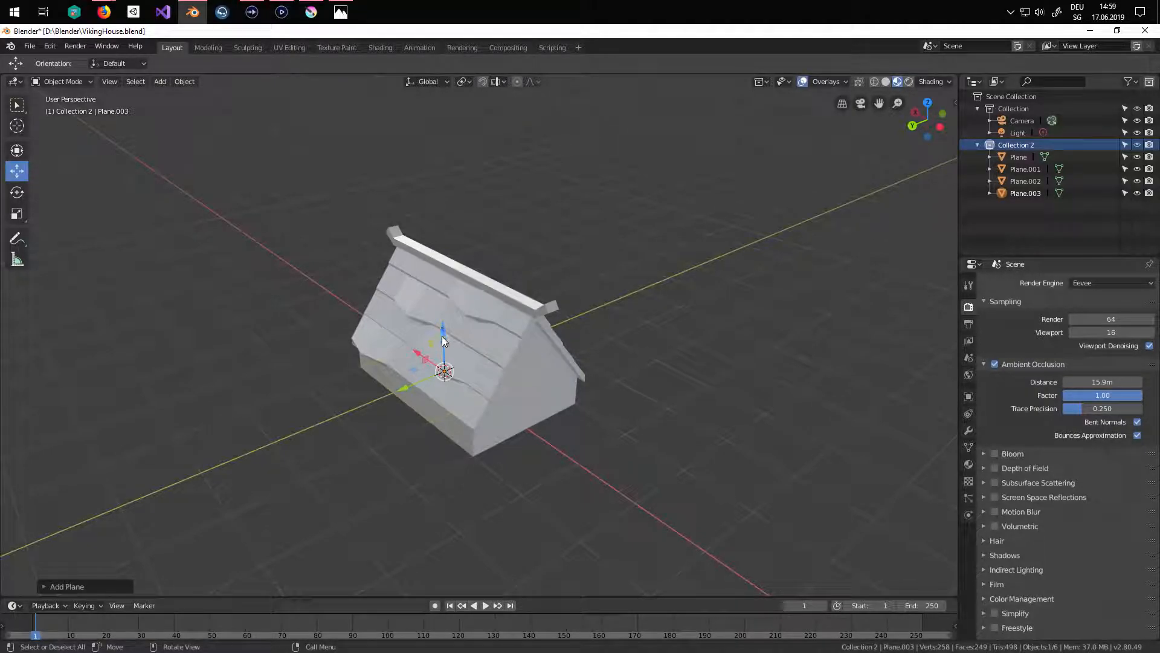
- Enlarge the new plane in mesh editing and shift it along X so it is centred under the house
{"action": "middle_click_drag", "start_coordinate": [471, 393], "coordinate": [387, 363]}
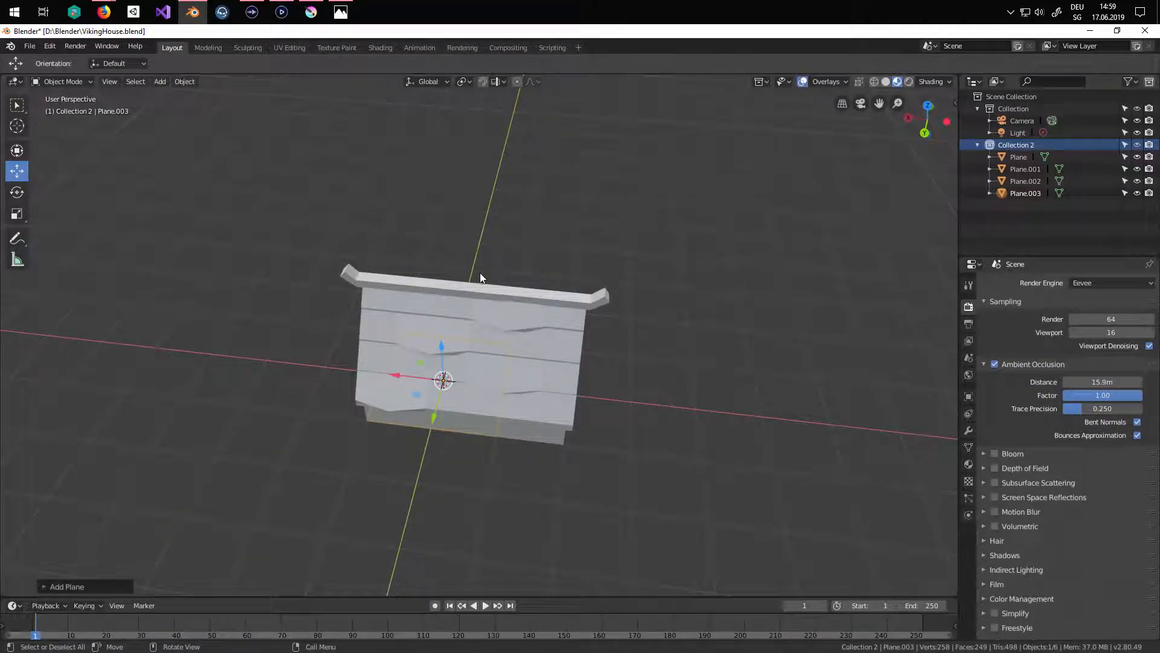
{"action": "key", "text": "KP_7"}
{"action": "key", "text": "Tab"}
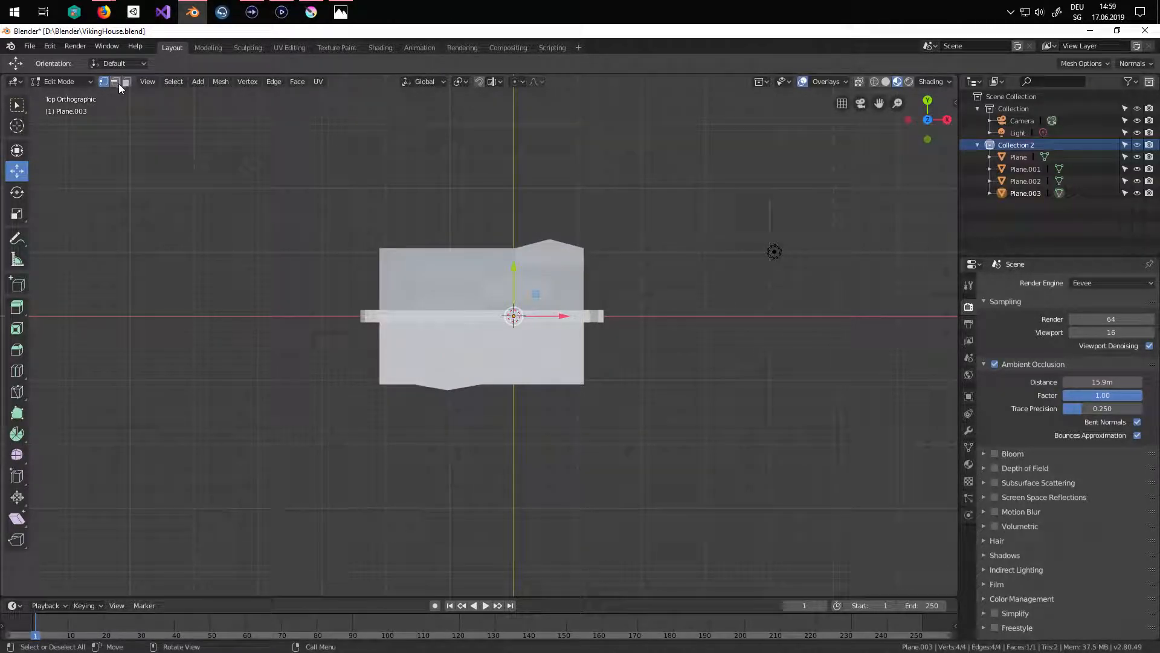
{"action": "key", "text": "s"}
{"action": "left_click", "coordinate": [629, 294]}
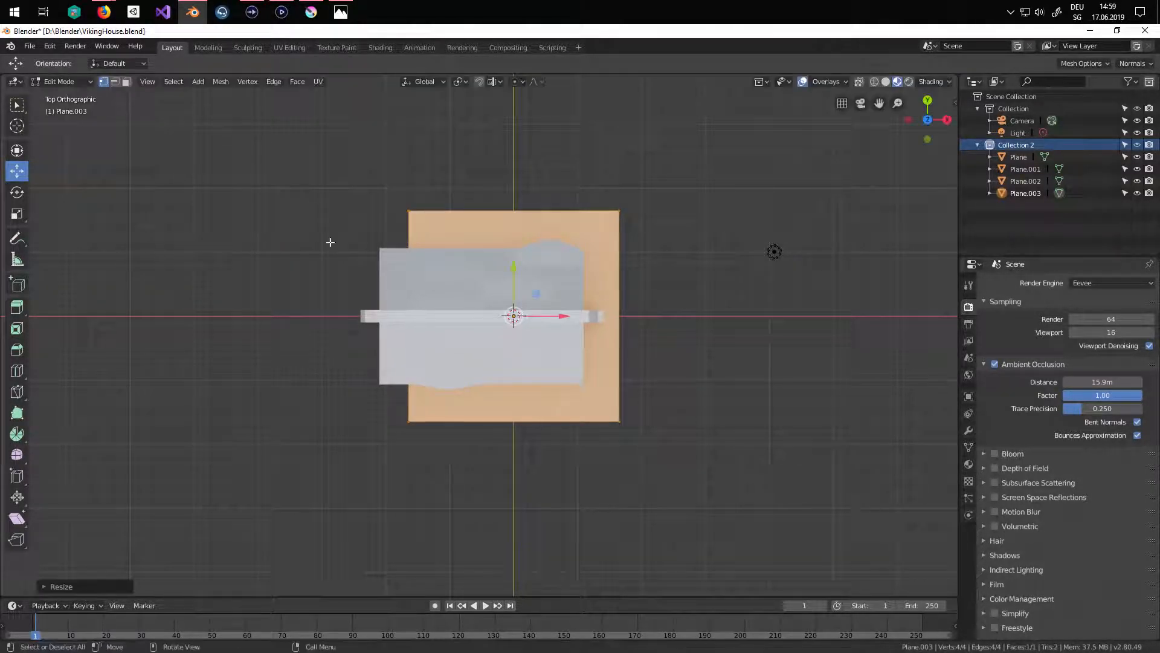
{"action": "left_click_drag", "start_coordinate": [554, 315], "coordinate": [527, 327]}
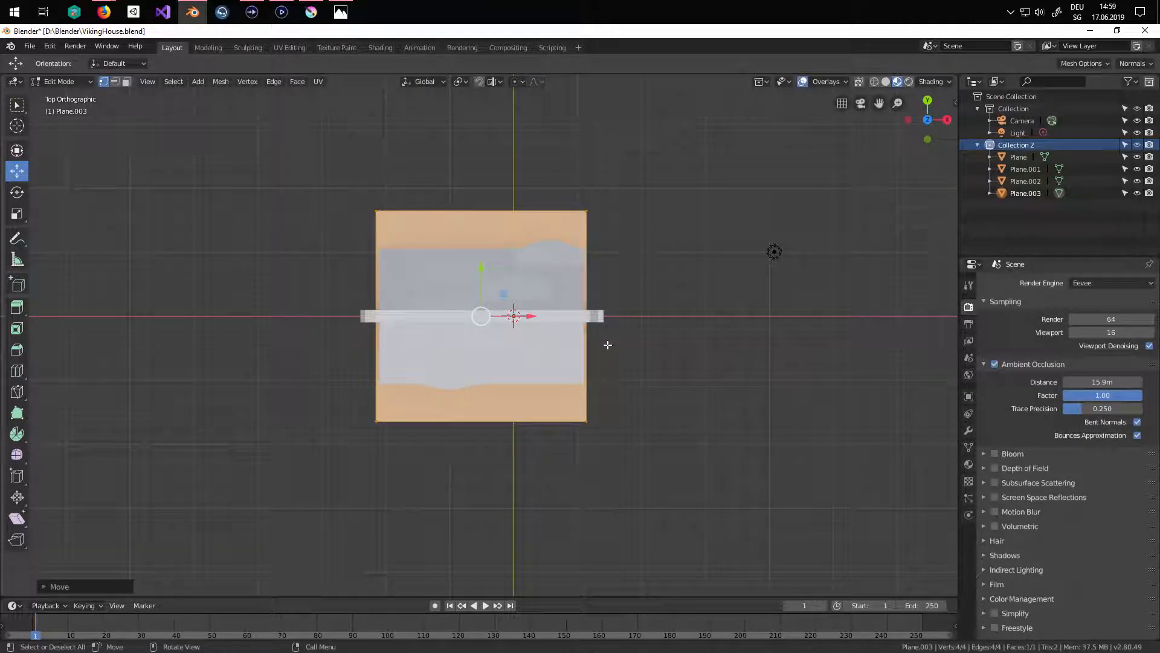
{"action": "left_click", "coordinate": [608, 344]}
- Lower the plane's face beneath the house and extrude it upward about 0.47 m into a block
{"action": "middle_click_drag", "start_coordinate": [609, 344], "coordinate": [565, 233]}
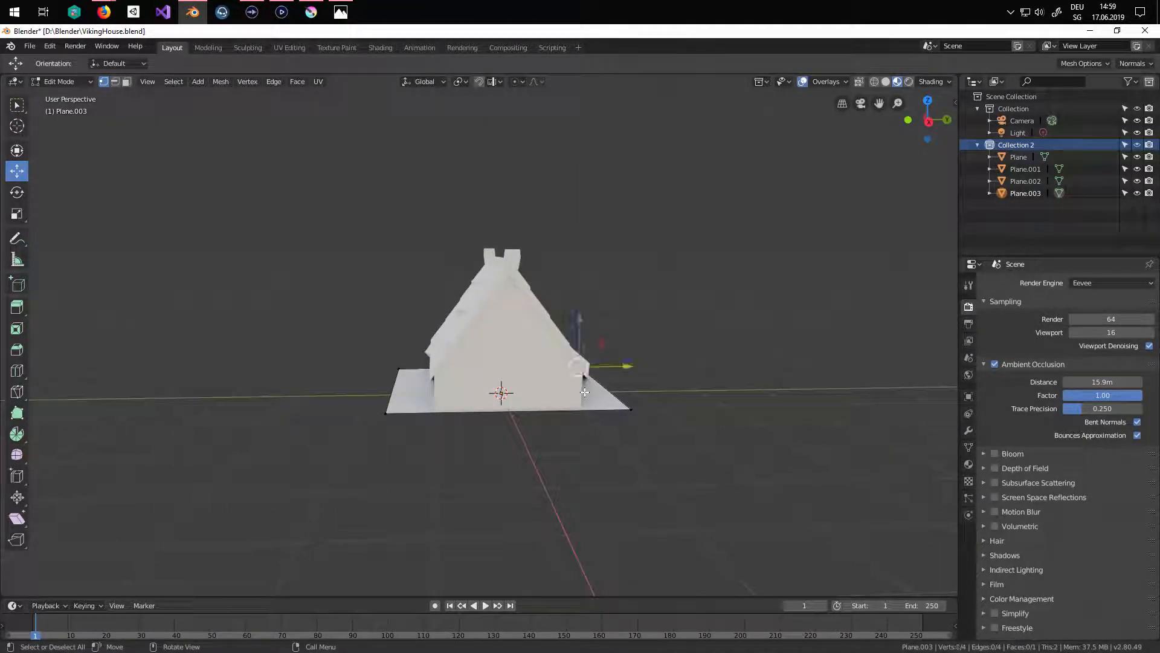
{"action": "left_click", "coordinate": [422, 393]}
{"action": "left_click_drag", "start_coordinate": [500, 343], "coordinate": [501, 372]}
{"action": "scroll", "coordinate": [553, 381], "scroll_direction": "up", "scroll_amount": 2}
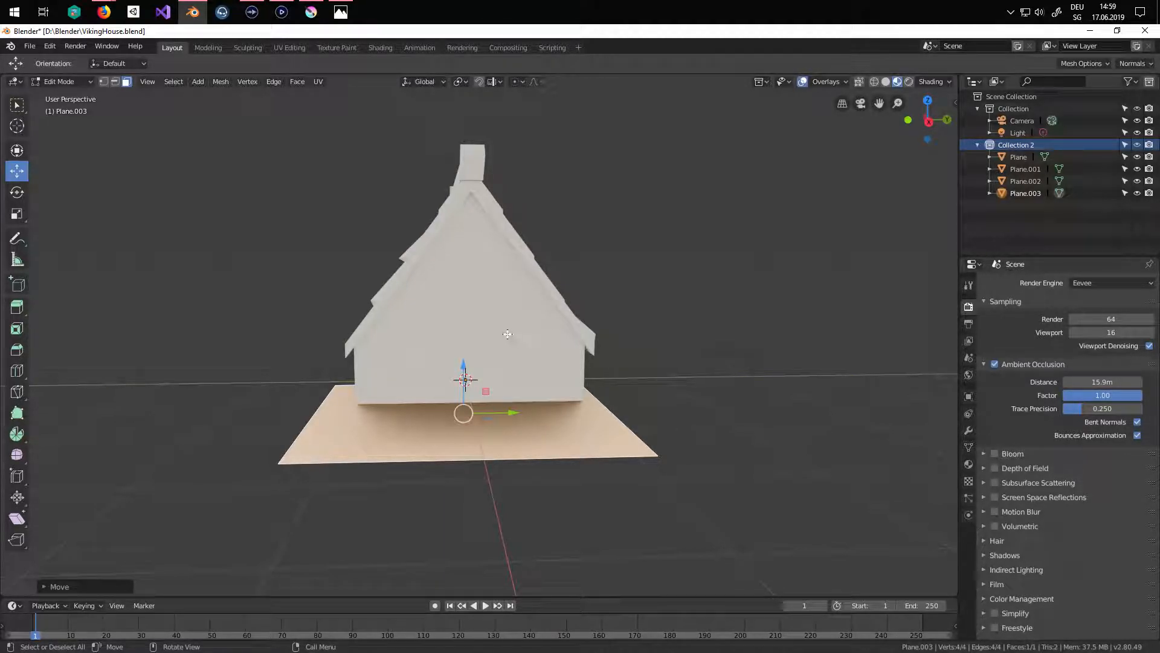
{"action": "middle_click_drag", "start_coordinate": [492, 331], "coordinate": [534, 344]}
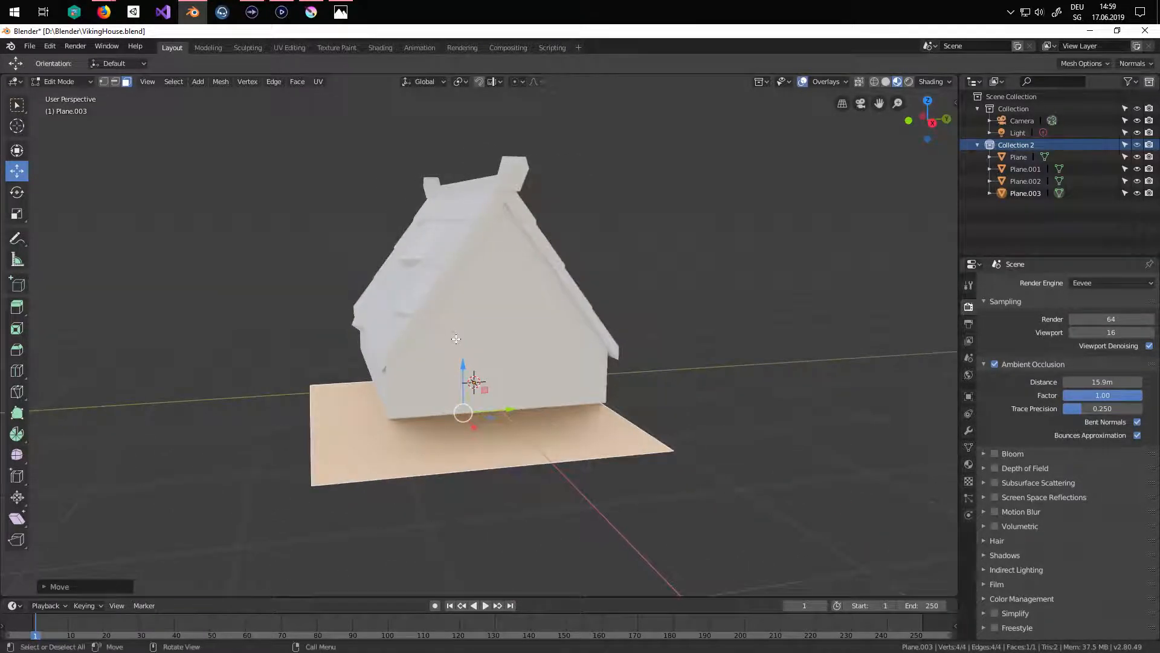
{"action": "key", "text": "e"}
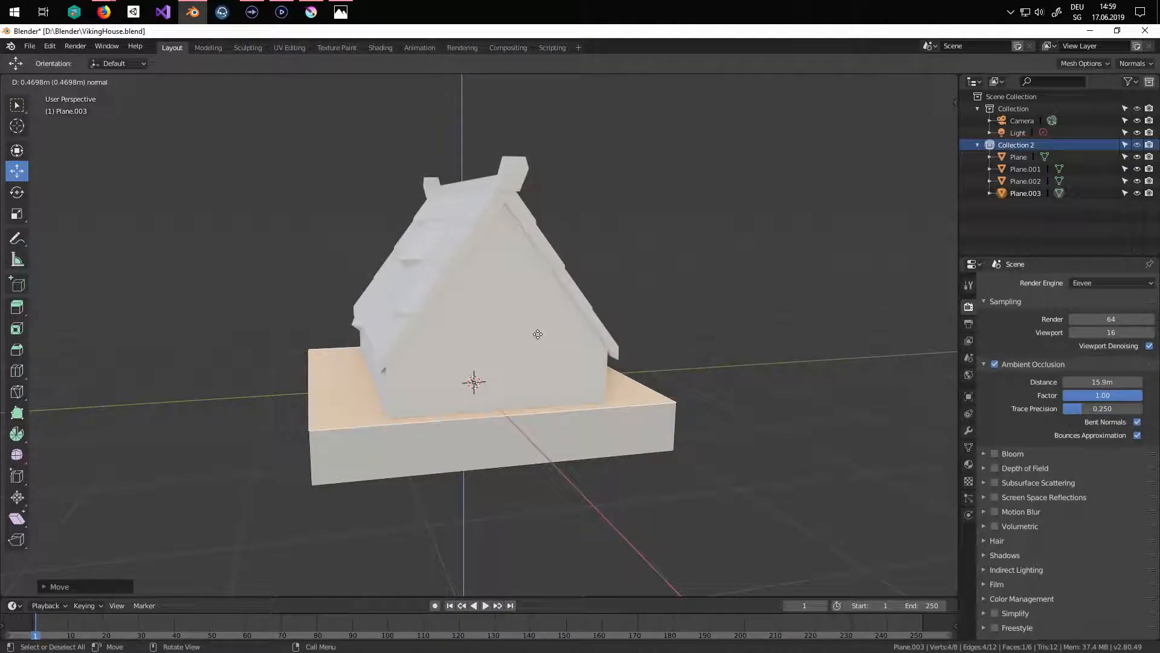
{"action": "left_click", "coordinate": [537, 334]}
- Cut a central edge loop lengthwise through the block and raise its top edge to form a gable
{"action": "middle_click_drag", "start_coordinate": [537, 336], "coordinate": [518, 362]}
{"action": "key", "text": "ctrl+r"}
{"action": "left_click", "coordinate": [473, 444]}
{"action": "left_click", "coordinate": [473, 444]}
{"action": "left_click", "coordinate": [494, 424]}
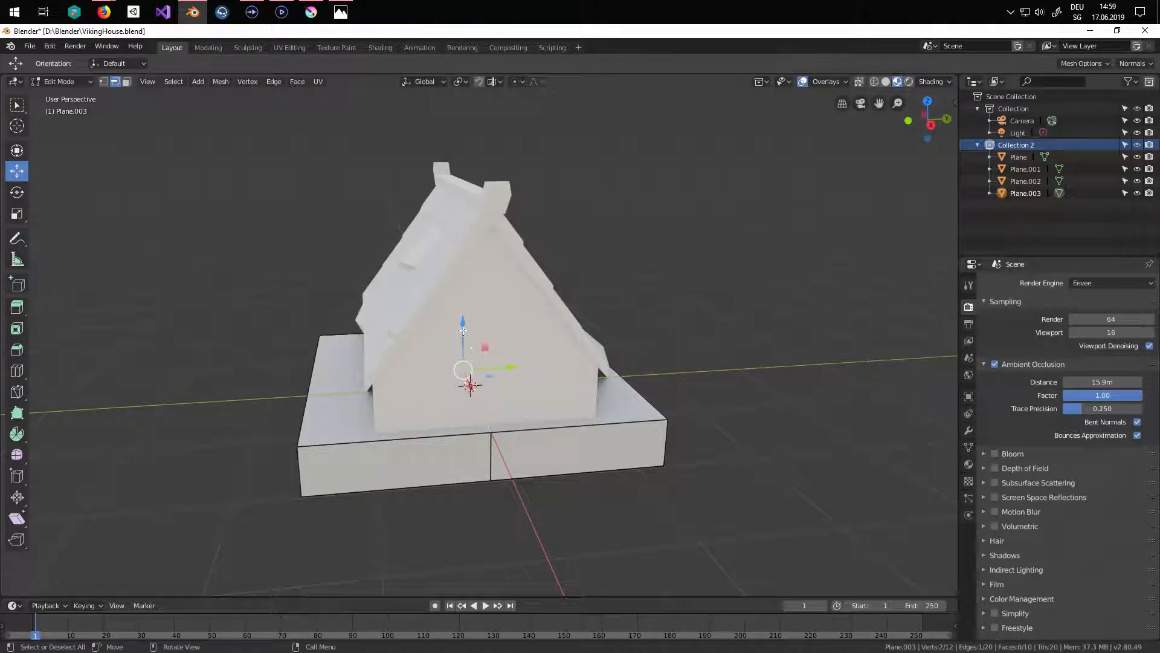
{"action": "key", "text": "g"}
{"action": "key", "text": "z"}
{"action": "left_click", "coordinate": [566, 365]}
{"action": "middle_click_drag", "start_coordinate": [501, 403], "coordinate": [567, 414]}
{"action": "left_click", "coordinate": [126, 82]}
{"action": "left_click", "coordinate": [411, 454]}
{"action": "middle_click_drag", "start_coordinate": [547, 456], "coordinate": [297, 412]}
{"action": "left_click", "coordinate": [590, 433], "text": "shift"}
{"action": "middle_click_drag", "start_coordinate": [595, 434], "coordinate": [683, 455]}
{"action": "key", "text": "s"}
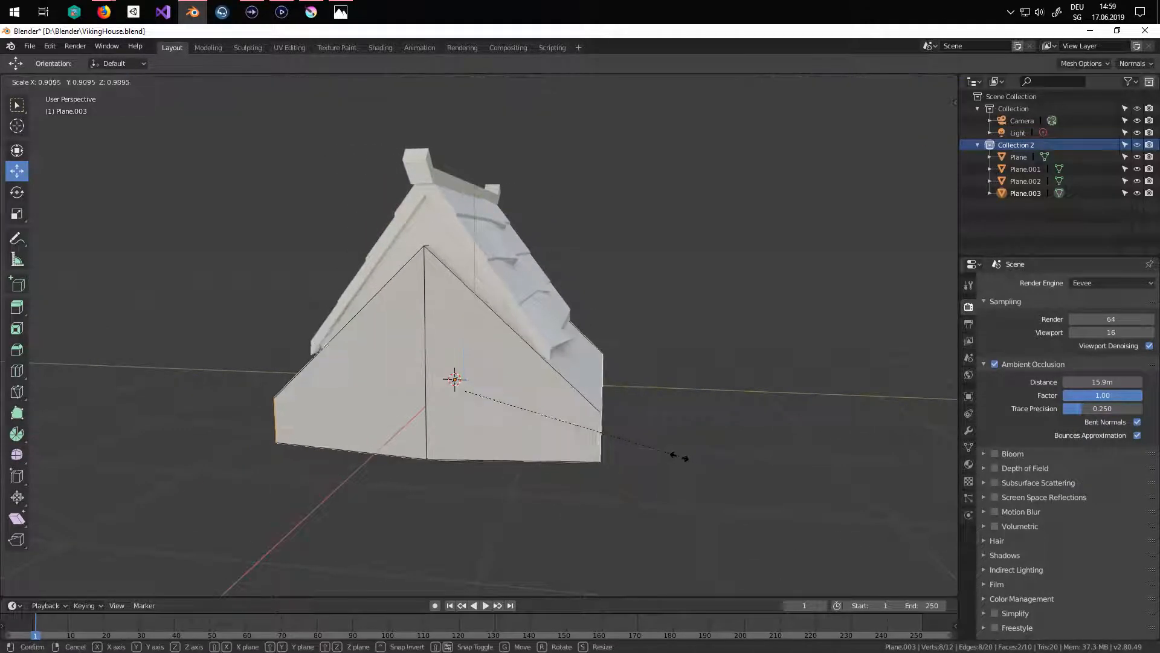
{"action": "right_click", "coordinate": [596, 432]}
- Narrow the gabled block by moving its two long side faces inward along Y
{"action": "middle_click_drag", "start_coordinate": [532, 411], "coordinate": [649, 451]}
{"action": "left_click", "coordinate": [356, 460]}
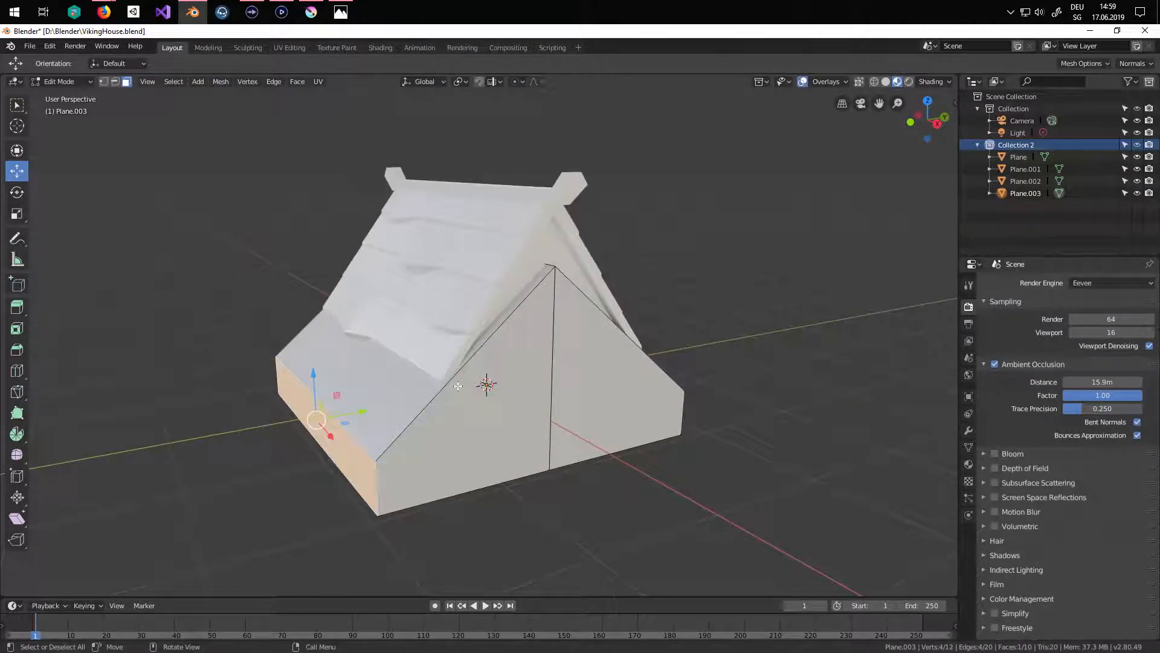
{"action": "key", "text": "KP_3"}
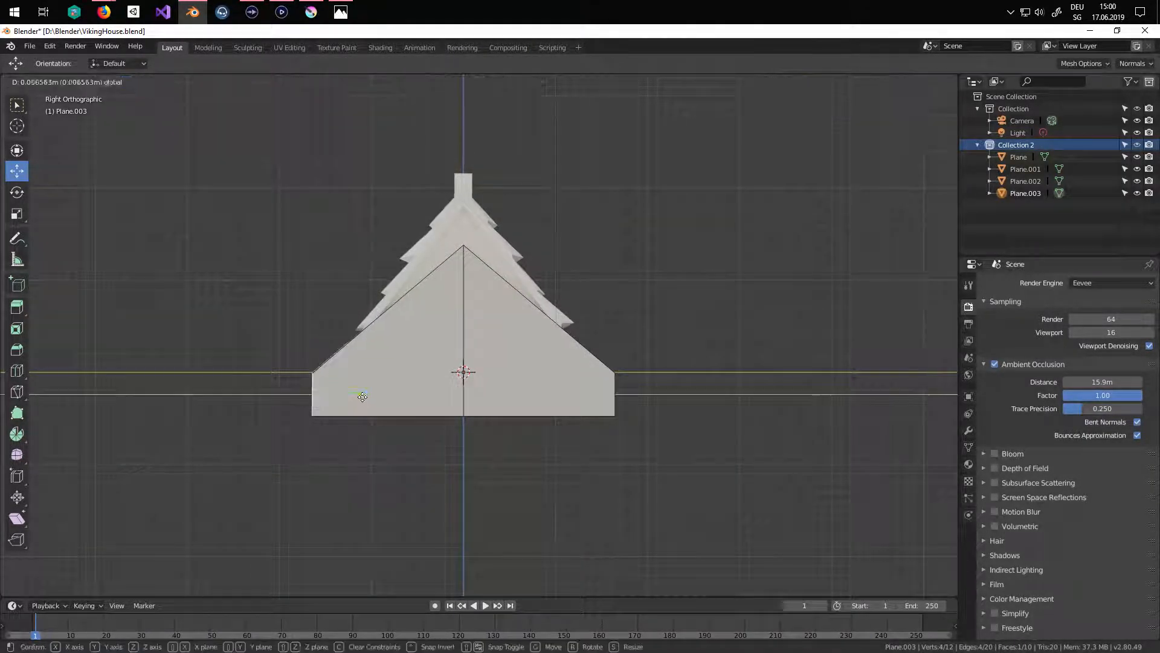
{"action": "middle_click_drag", "start_coordinate": [405, 401], "coordinate": [629, 407]}
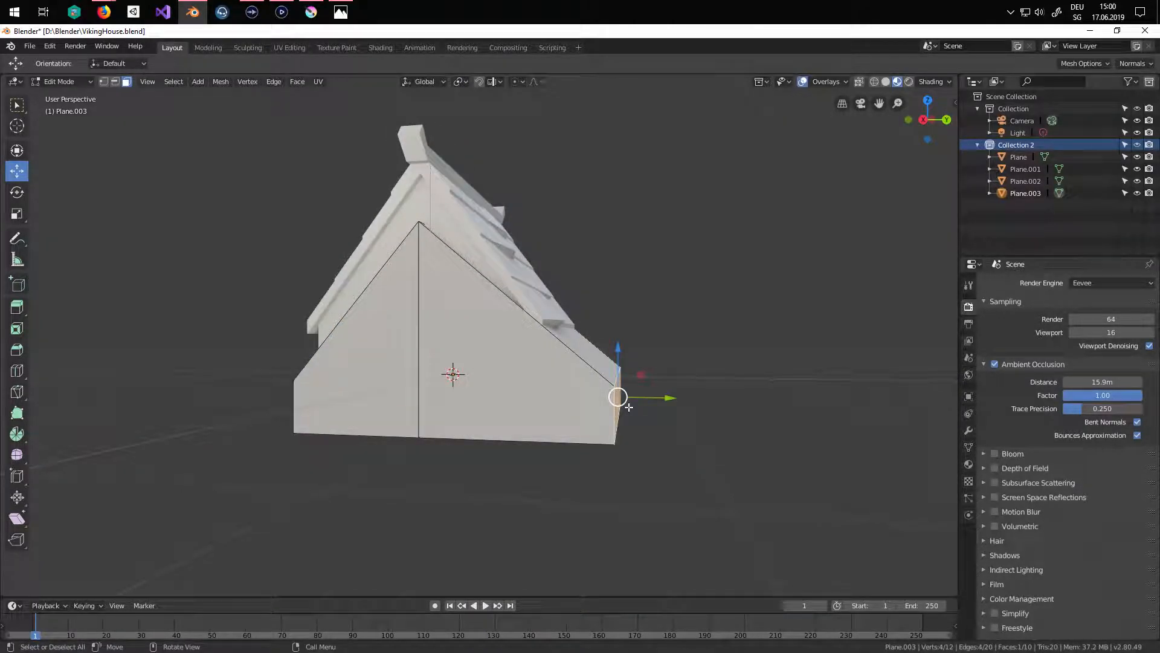
{"action": "key", "text": "KP_3"}
{"action": "left_click_drag", "start_coordinate": [658, 402], "coordinate": [619, 415]}
- Select the whole gabled block, raise it, and scale it down to fit inside the house
{"action": "mouse_move", "coordinate": [620, 415]}
{"action": "middle_mouse_down"}
{"action": "mouse_move", "coordinate": [477, 380]}
{"action": "mouse_move", "coordinate": [596, 381]}
{"action": "mouse_move", "coordinate": [710, 402]}
{"action": "mouse_move", "coordinate": [574, 408]}
{"action": "mouse_move", "coordinate": [610, 435]}
{"action": "middle_mouse_up"}
{"action": "key", "text": "a"}
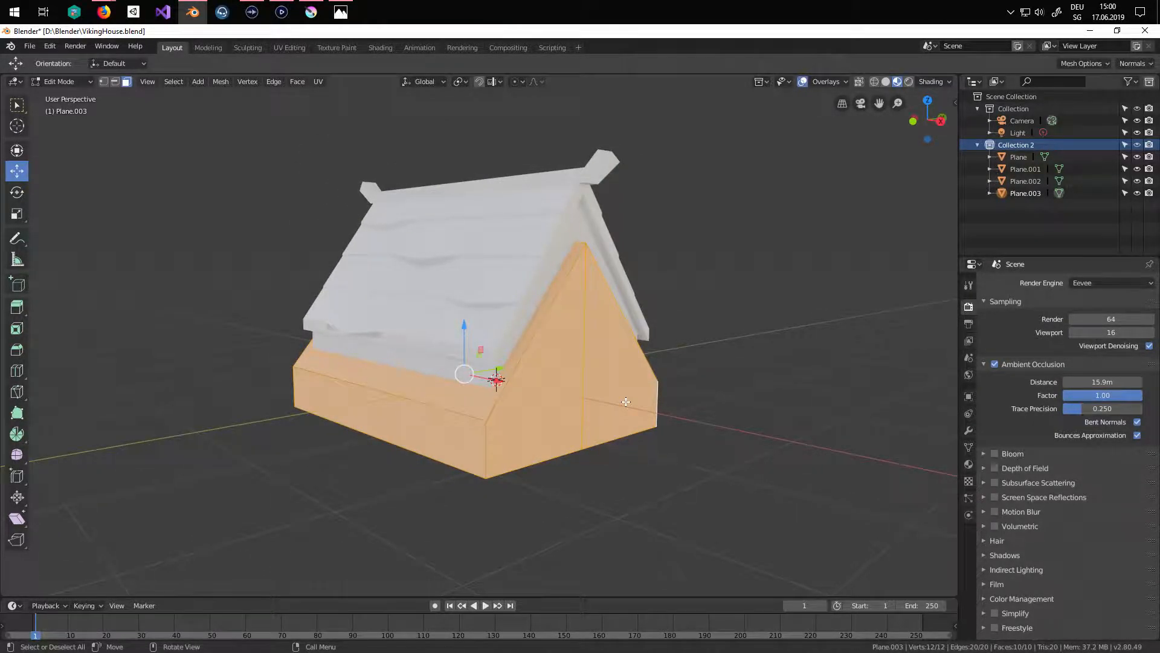
{"action": "key", "text": "KP_1"}
{"action": "left_click_drag", "start_coordinate": [475, 327], "coordinate": [475, 287]}
{"action": "key", "text": "s"}
{"action": "left_click", "coordinate": [682, 366]}
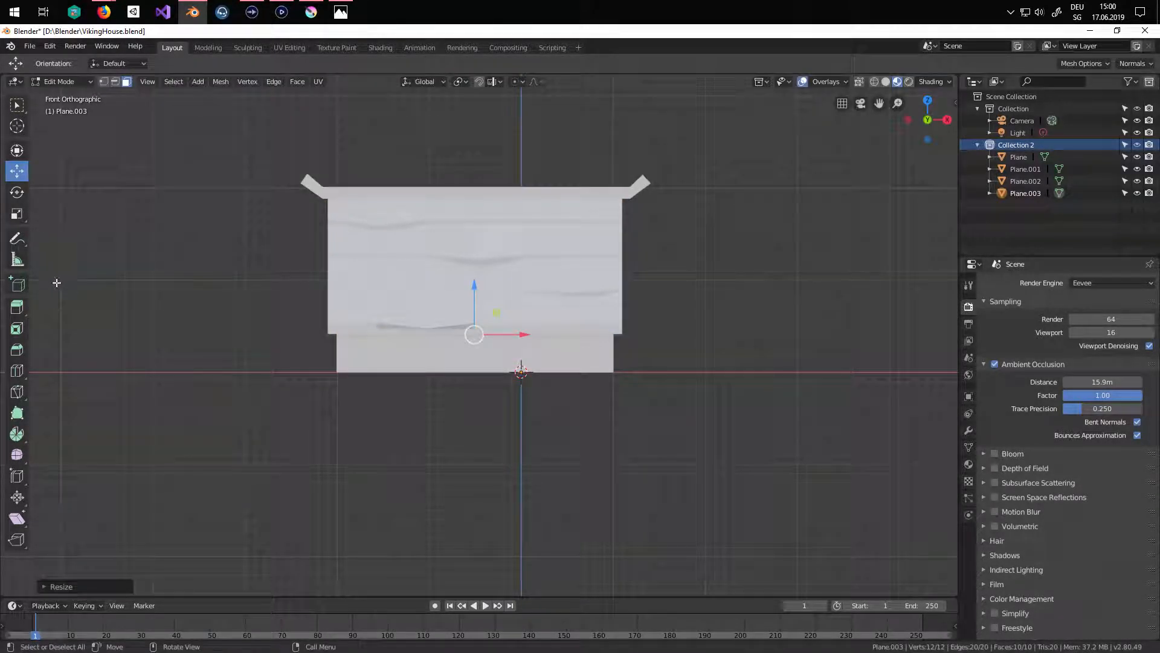
- Stretch the block along X so it extends past both gable ends of the house, and fine-tune its fit
{"action": "left_click_drag", "start_coordinate": [524, 338], "coordinate": [555, 339]}
{"action": "middle_click_drag", "start_coordinate": [652, 325], "coordinate": [158, 188]}
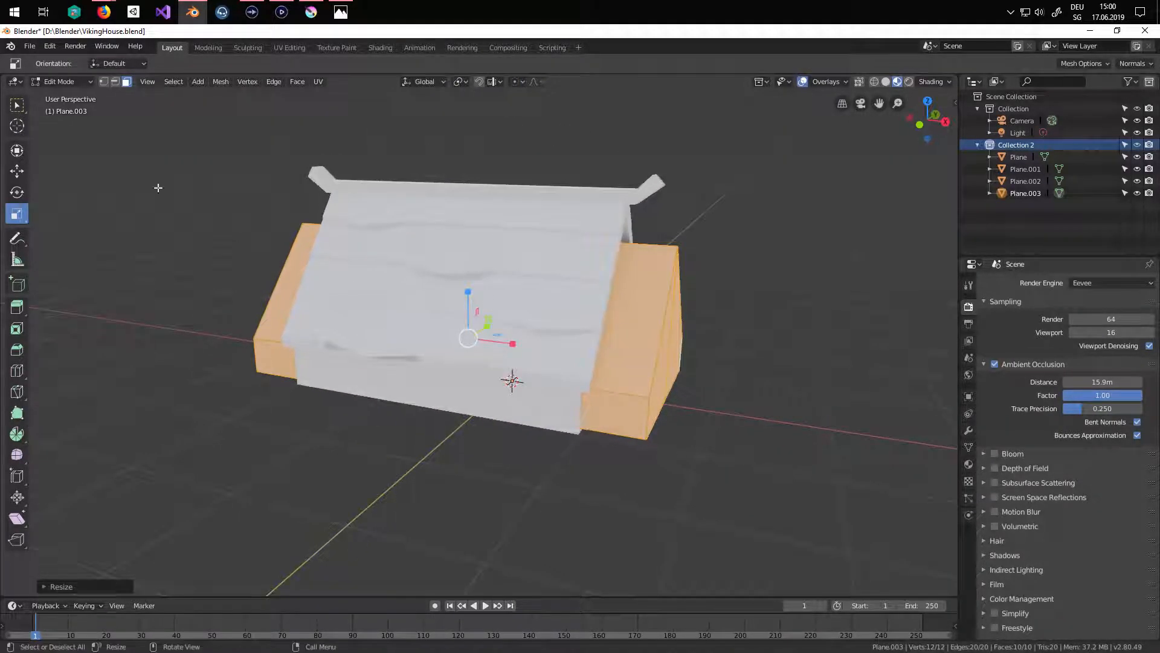
{"action": "left_click", "coordinate": [17, 171]}
{"action": "left_click_drag", "start_coordinate": [469, 293], "coordinate": [469, 297]}
{"action": "middle_click_drag", "start_coordinate": [607, 329], "coordinate": [386, 332]}
{"action": "left_click_drag", "start_coordinate": [434, 337], "coordinate": [427, 342]}
{"action": "middle_click_drag", "start_coordinate": [453, 349], "coordinate": [605, 344]}
- Select the two sloping top faces of the extension block and duplicate them in place
{"action": "left_click", "coordinate": [538, 355]}
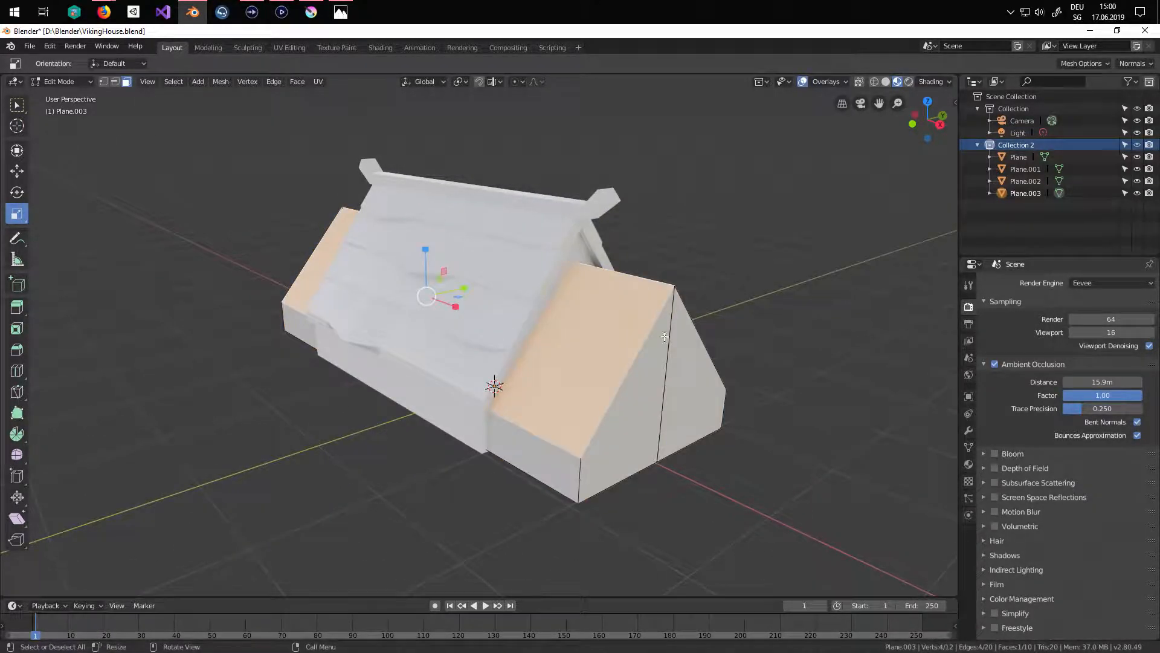
{"action": "middle_click_drag", "start_coordinate": [534, 357], "coordinate": [453, 359]}
{"action": "middle_click_drag", "start_coordinate": [505, 349], "coordinate": [469, 377]}
{"action": "middle_click_drag", "start_coordinate": [394, 397], "coordinate": [611, 376]}
{"action": "left_click", "coordinate": [369, 403], "text": "shift"}
{"action": "key", "text": "e"}
{"action": "left_click", "coordinate": [611, 376]}
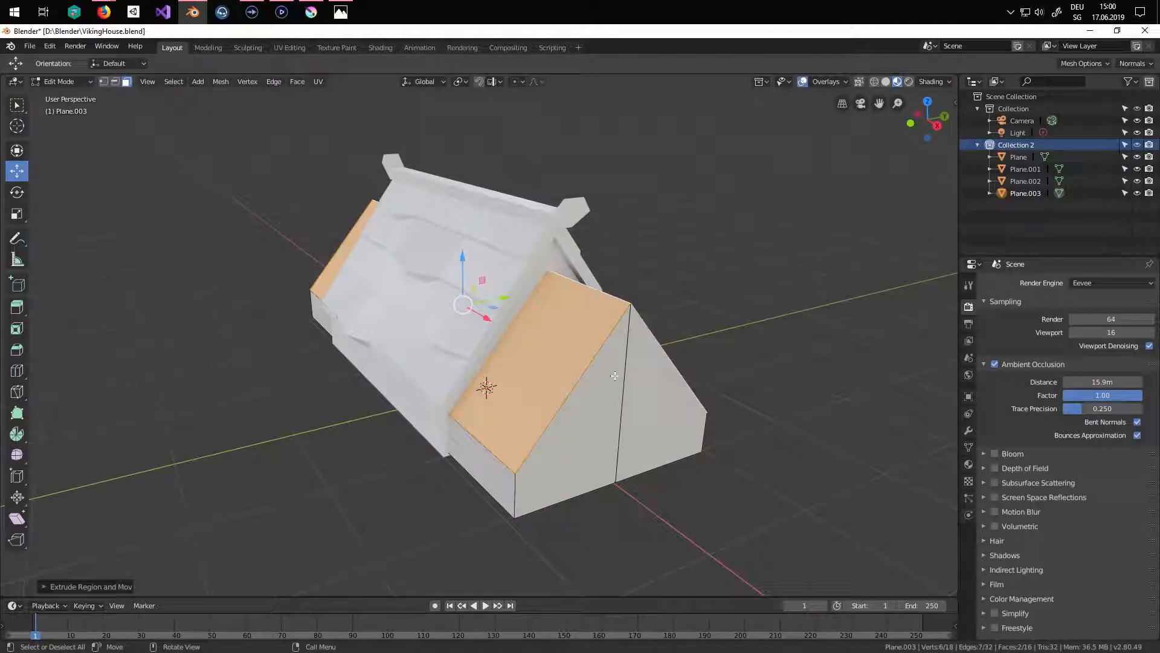
{"action": "key", "text": "shift+d"}
{"action": "right_click", "coordinate": [646, 368]}
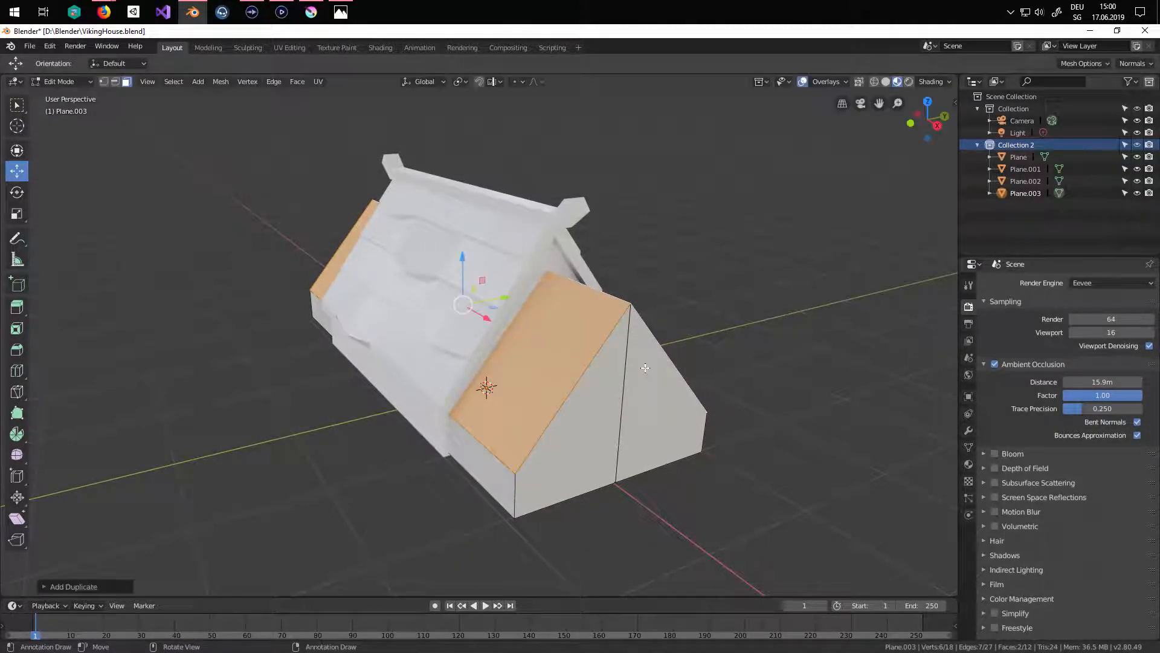
- Raise the duplicated slopes slightly and scale them up so they overhang the extension walls
{"action": "left_click_drag", "start_coordinate": [463, 262], "coordinate": [463, 258]}
{"action": "key", "text": "s"}
{"action": "left_click", "coordinate": [637, 342]}
{"action": "middle_click_drag", "start_coordinate": [463, 258], "coordinate": [604, 365]}
- Separate the duplicated slopes into their own object and open that object for mesh editing
{"action": "key", "text": "p"}
{"action": "left_click", "coordinate": [574, 321]}
{"action": "key", "text": "Tab"}
{"action": "left_click", "coordinate": [702, 335]}
{"action": "key", "text": "Tab"}
- Cut one edge loop across the extension roof near each gable end of the main house
{"action": "left_click", "coordinate": [395, 325]}
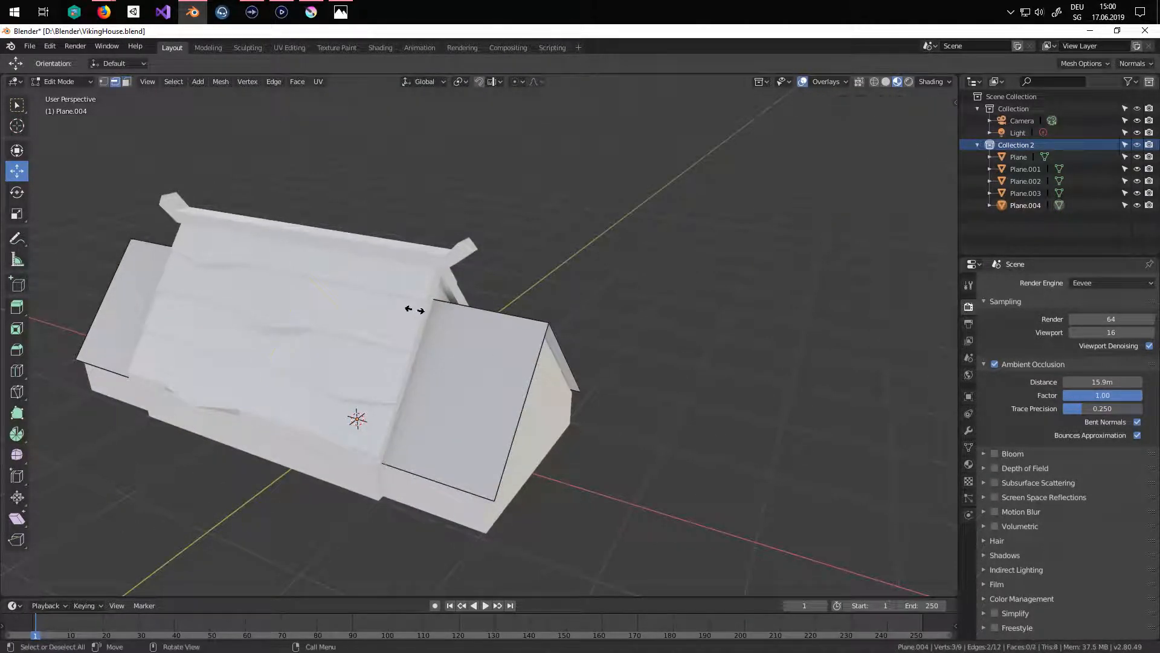
{"action": "left_click", "coordinate": [521, 333]}
{"action": "middle_click_drag", "start_coordinate": [521, 333], "coordinate": [390, 355]}
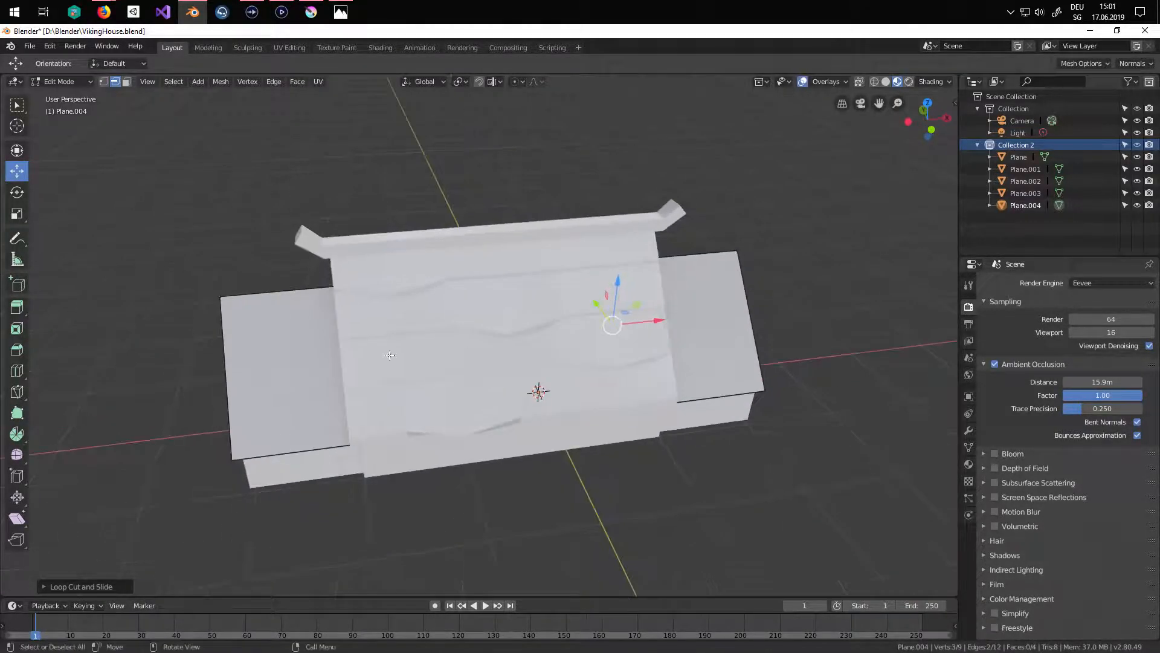
{"action": "left_click", "coordinate": [338, 305]}
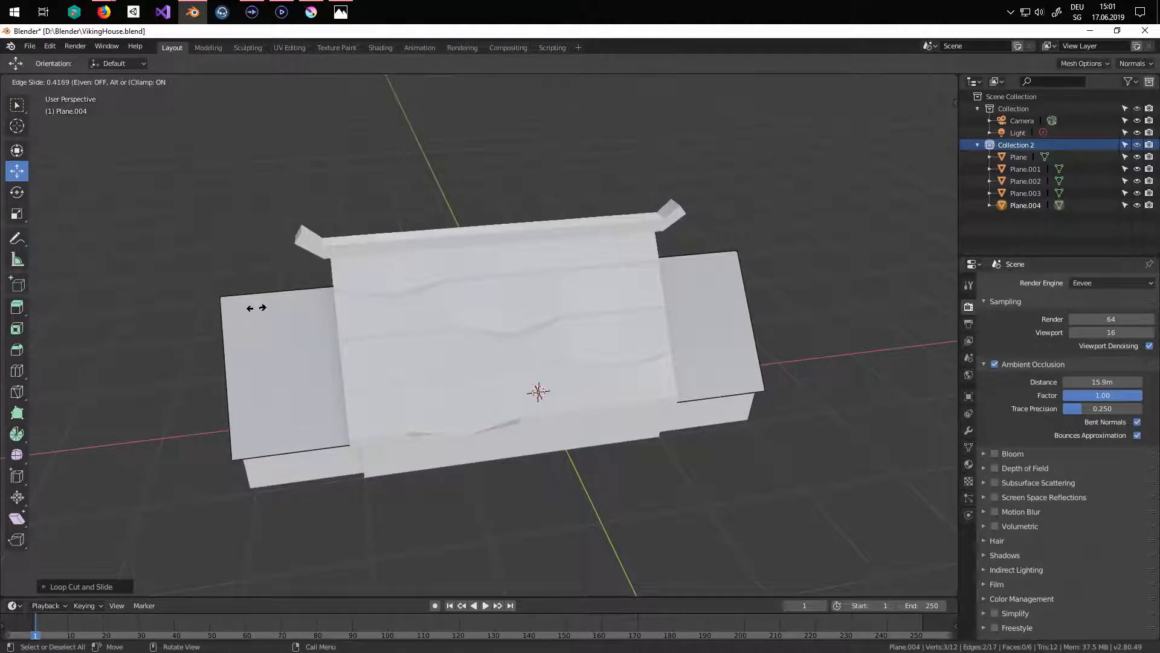
{"action": "left_click", "coordinate": [256, 307]}
{"action": "middle_click_drag", "start_coordinate": [256, 307], "coordinate": [568, 365]}
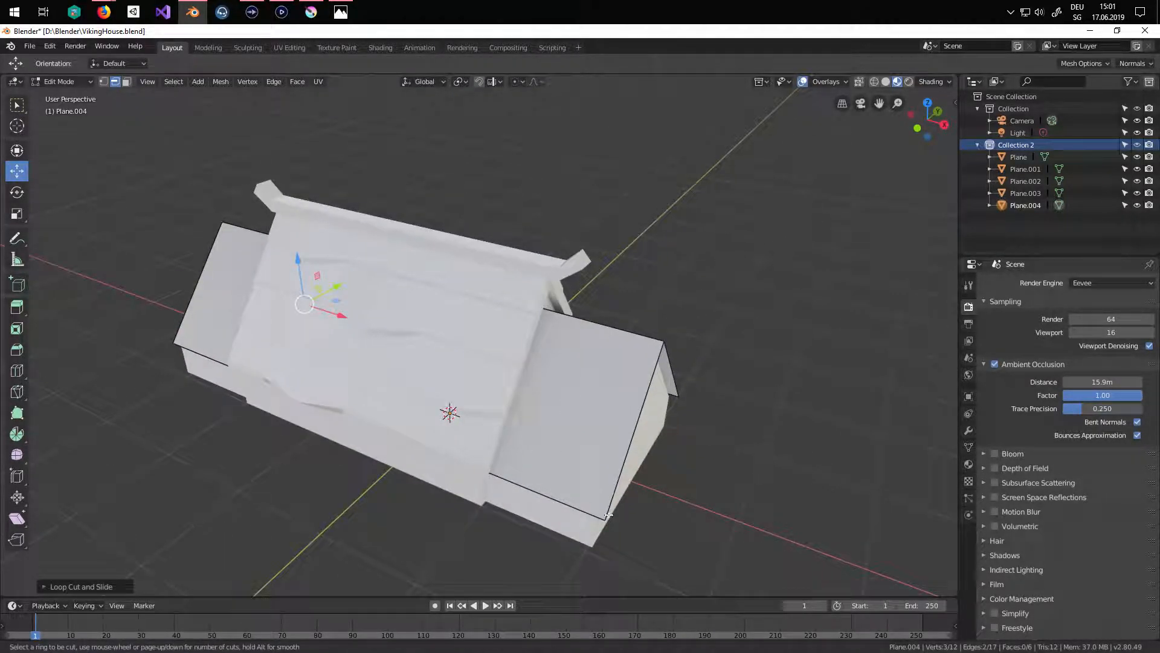
- Add more loop cuts to divide the extension roof into tile columns at both ends and three rows per slope
{"action": "left_click", "coordinate": [492, 383]}
{"action": "left_click", "coordinate": [492, 383]}
{"action": "middle_click_drag", "start_coordinate": [492, 383], "coordinate": [416, 405]}
{"action": "left_click", "coordinate": [404, 433]}
{"action": "left_click", "coordinate": [404, 433]}
{"action": "left_click", "coordinate": [361, 435]}
{"action": "left_click", "coordinate": [361, 435]}
{"action": "middle_click_drag", "start_coordinate": [360, 434], "coordinate": [193, 101]}
{"action": "key", "text": "ctrl+r"}
{"action": "left_click", "coordinate": [400, 311]}
{"action": "left_click", "coordinate": [397, 310]}
- Select all faces of the extension roof and extrude them to give the roof thickness
{"action": "left_click", "coordinate": [128, 82]}
{"action": "middle_click_drag", "start_coordinate": [477, 315], "coordinate": [543, 371]}
{"action": "key", "text": "a"}
{"action": "key", "text": "e"}
{"action": "left_click", "coordinate": [561, 299]}
- Select the top tile row on both slopes at both ends of the extension roof and extrude it about 0.1 m
{"action": "left_click", "coordinate": [450, 368]}
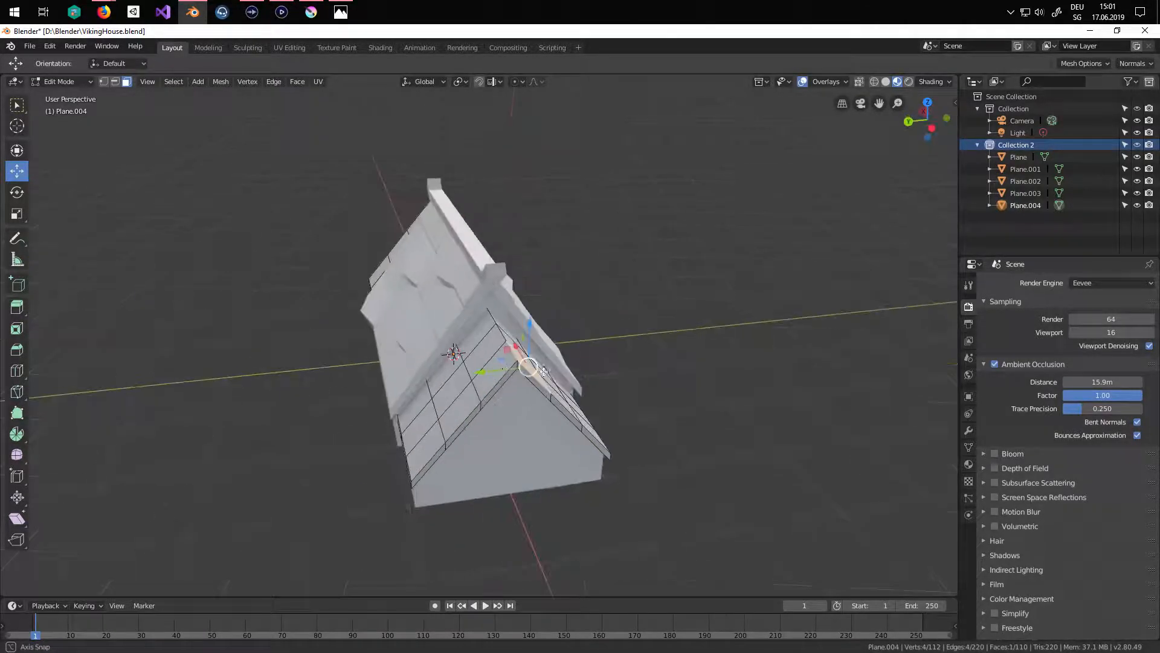
{"action": "scroll", "coordinate": [517, 380], "scroll_direction": "up", "scroll_amount": 2}
{"action": "left_click", "coordinate": [514, 394], "text": "shift"}
{"action": "left_click", "coordinate": [493, 364], "text": "shift"}
{"action": "left_click", "coordinate": [480, 335], "text": "shift"}
{"action": "middle_click_drag", "start_coordinate": [481, 344], "coordinate": [619, 371]}
{"action": "left_click", "coordinate": [440, 379], "text": "shift"}
{"action": "left_click", "coordinate": [460, 329], "text": "shift"}
{"action": "scroll", "coordinate": [619, 370], "scroll_direction": "up", "scroll_amount": 4}
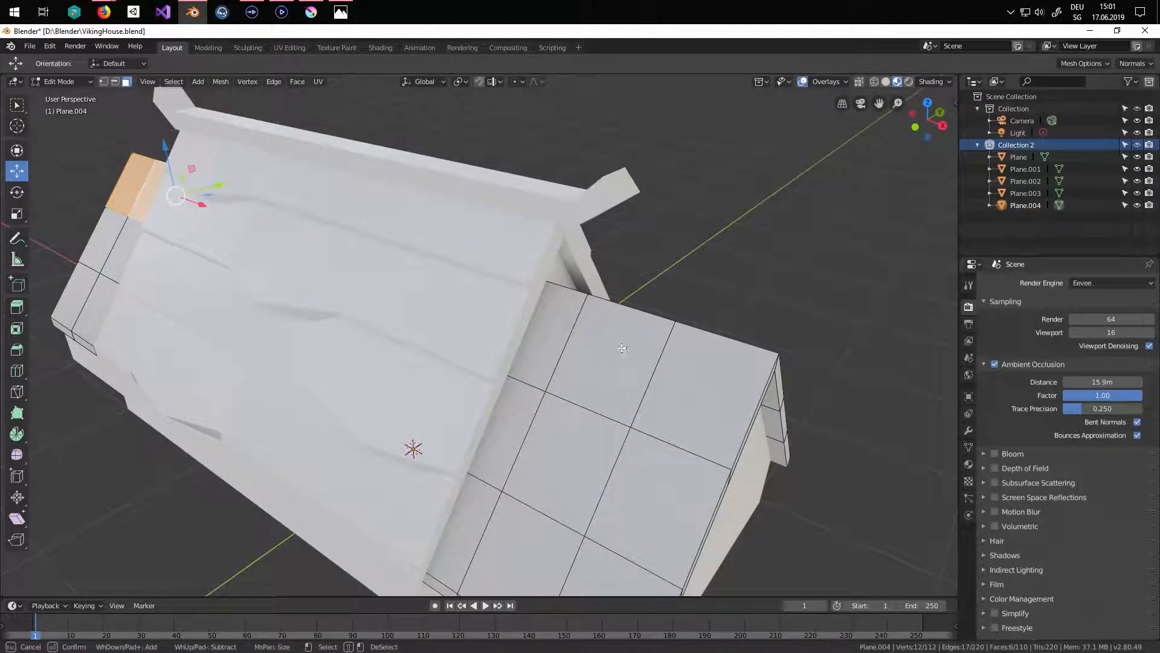
{"action": "left_click_drag", "start_coordinate": [639, 379], "coordinate": [683, 386]}
{"action": "right_click", "coordinate": [683, 387]}
{"action": "middle_click_drag", "start_coordinate": [683, 387], "coordinate": [372, 292]}
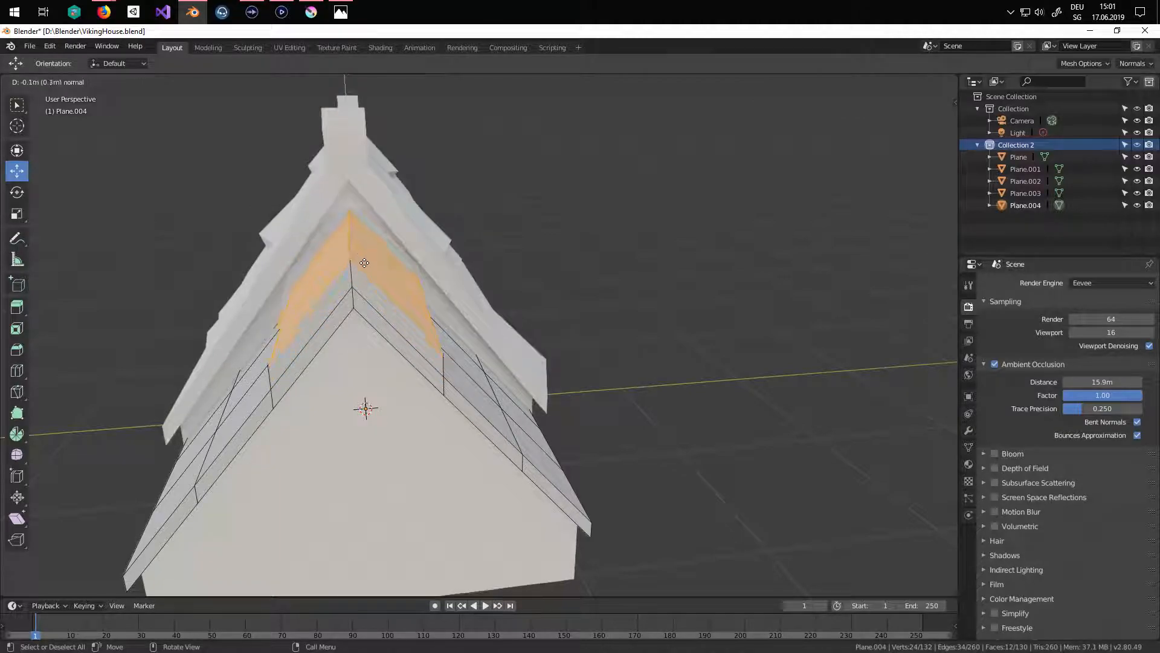
{"action": "left_click", "coordinate": [363, 261]}
- Select the middle tile row on both slopes at both ends of the extension roof and extrude it outward
{"action": "middle_click_drag", "start_coordinate": [428, 365], "coordinate": [492, 413]}
{"action": "left_click", "coordinate": [534, 386]}
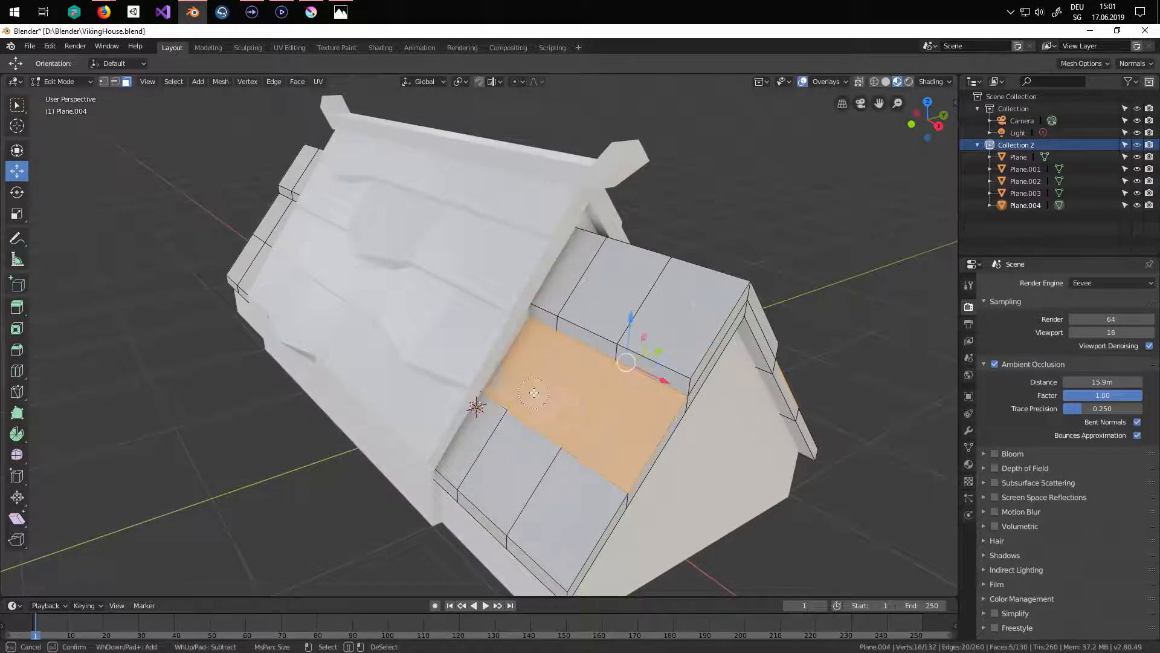
{"action": "middle_click_drag", "start_coordinate": [313, 351], "coordinate": [452, 378]}
{"action": "key", "text": "c"}
{"action": "middle_click_drag", "start_coordinate": [351, 404], "coordinate": [357, 316]}
{"action": "left_click", "coordinate": [644, 288]}
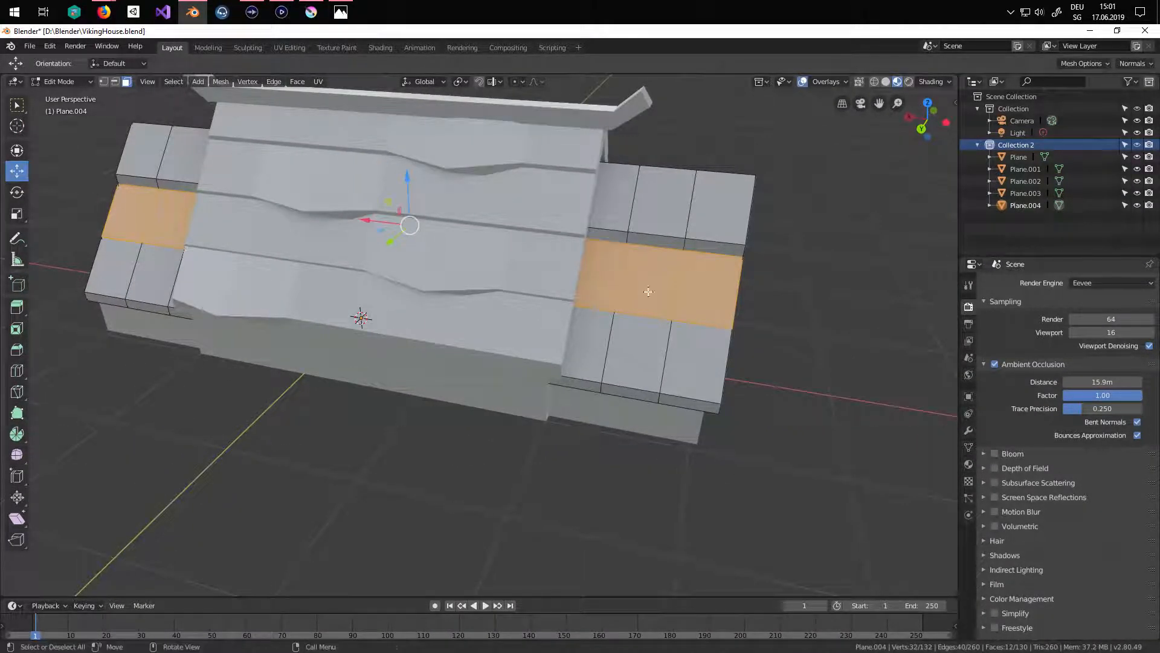
{"action": "middle_click_drag", "start_coordinate": [630, 290], "coordinate": [538, 247]}
{"action": "key", "text": "e"}
{"action": "left_click", "coordinate": [604, 329]}
- Select the bottom tile row on both slopes at both ends of the extension roof and extrude it outward
{"action": "middle_click_drag", "start_coordinate": [604, 329], "coordinate": [682, 400]}
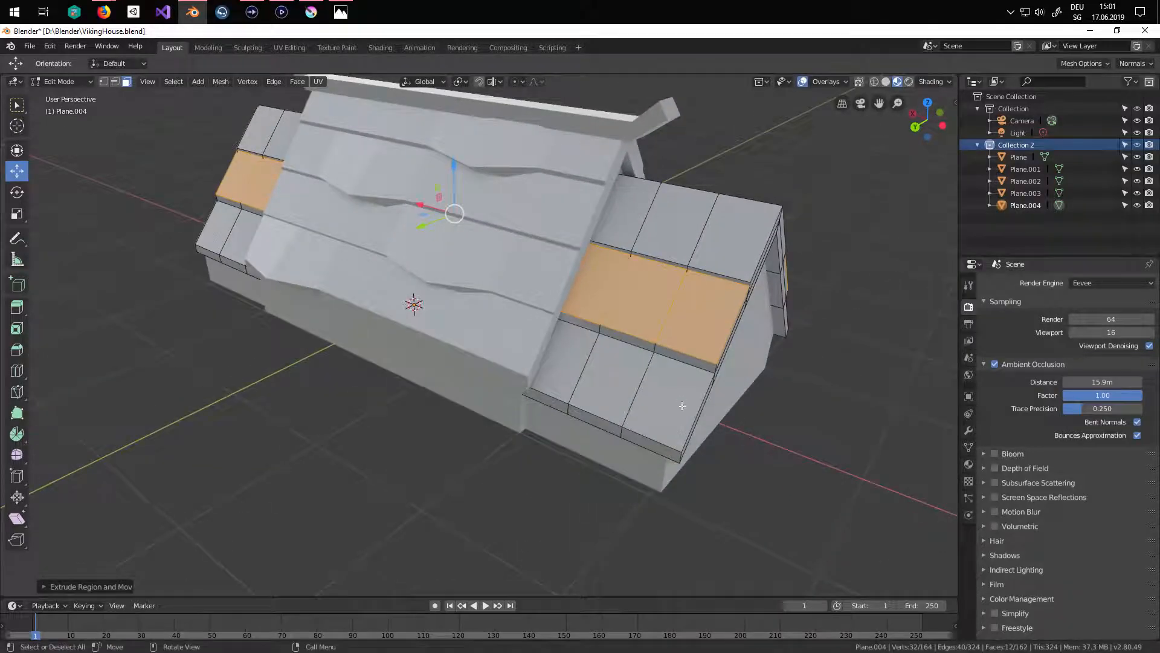
{"action": "left_click", "coordinate": [604, 380]}
{"action": "middle_click_drag", "start_coordinate": [427, 388], "coordinate": [535, 382]}
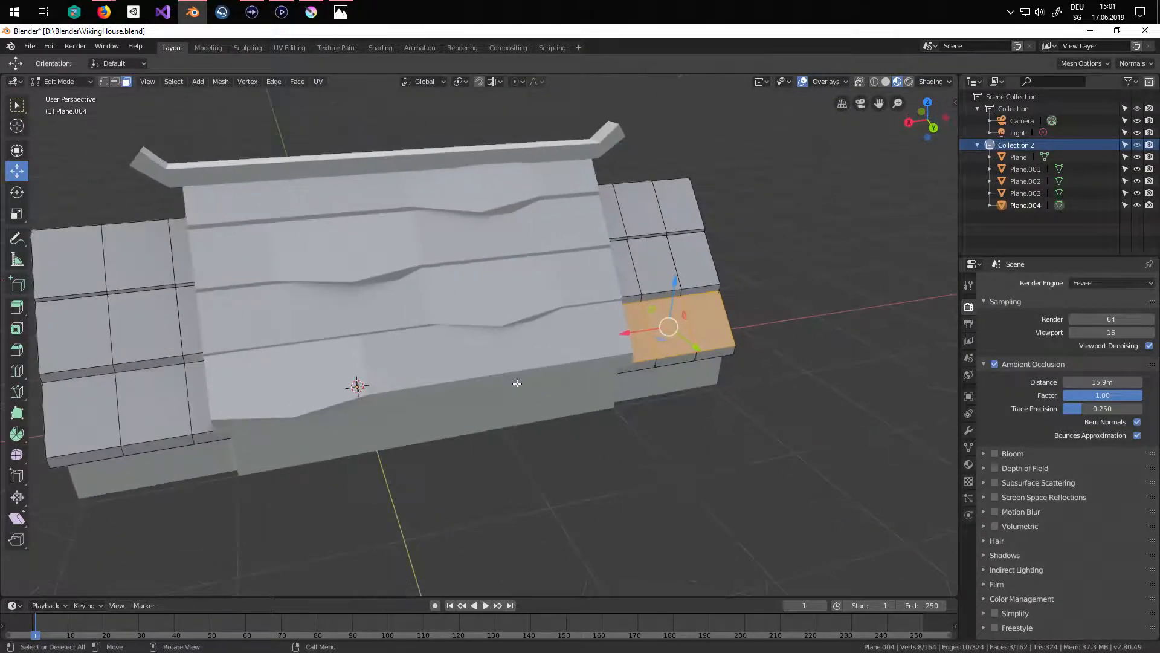
{"action": "left_click", "coordinate": [200, 406]}
{"action": "middle_click_drag", "start_coordinate": [280, 401], "coordinate": [451, 388]}
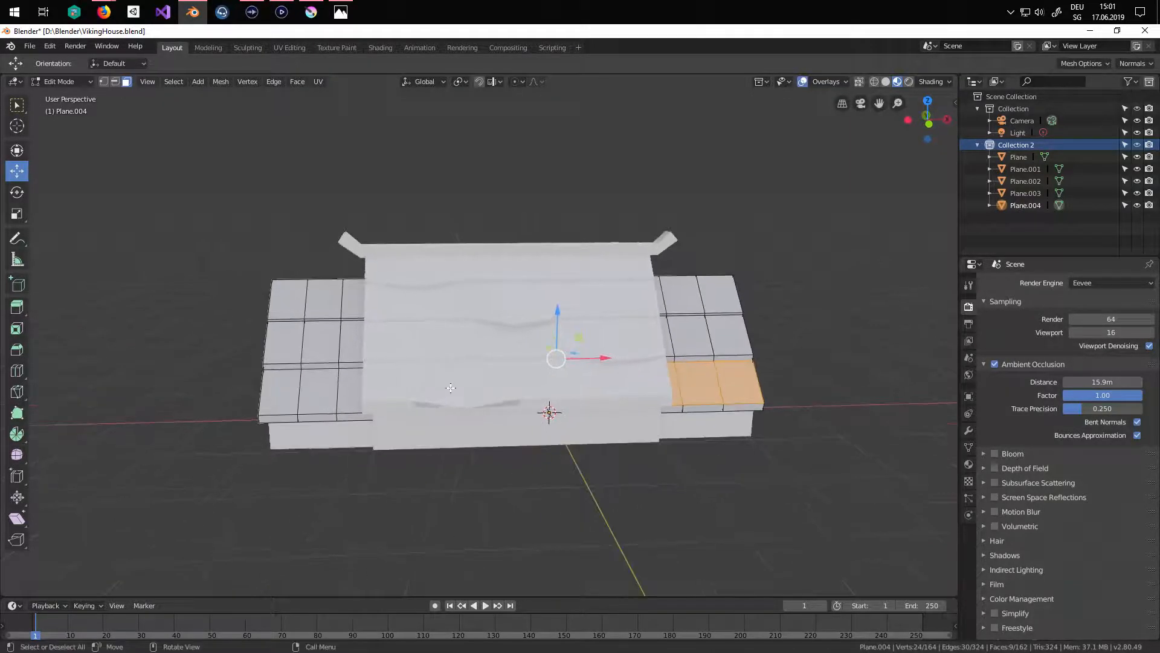
{"action": "middle_click_drag", "start_coordinate": [299, 393], "coordinate": [362, 333]}
{"action": "key", "text": "e"}
{"action": "left_click", "coordinate": [638, 407]}
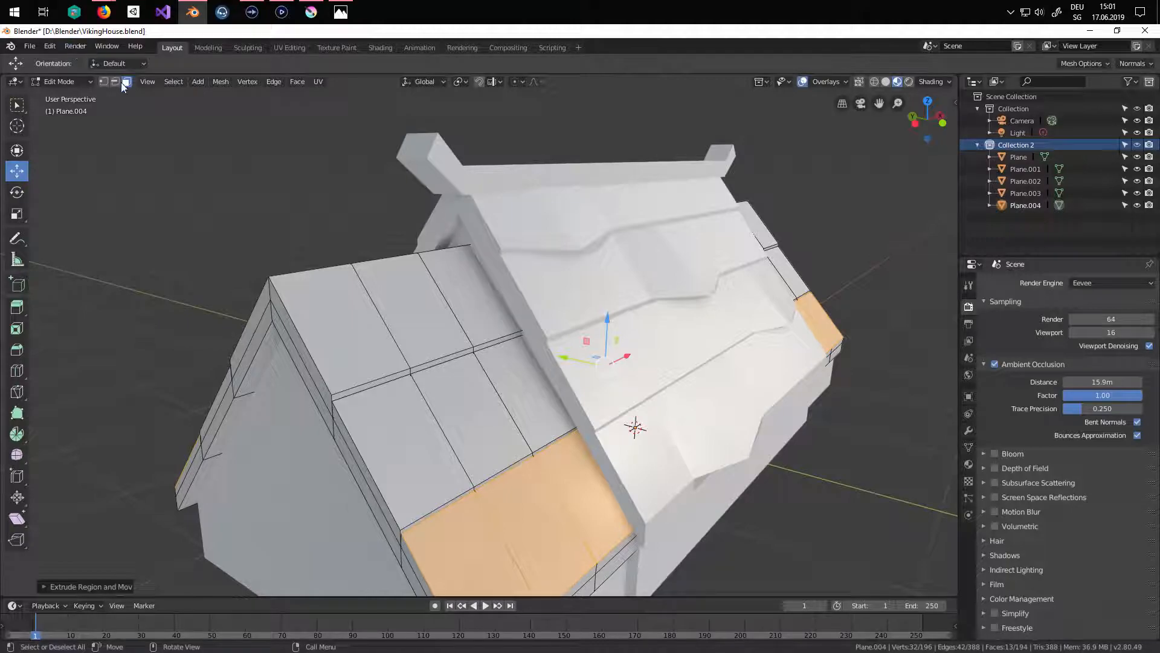
- Displace a tile-corner vertex in the upper seam and another in the lower seam of this extension slope
{"action": "left_click", "coordinate": [409, 370]}
{"action": "key", "text": "g"}
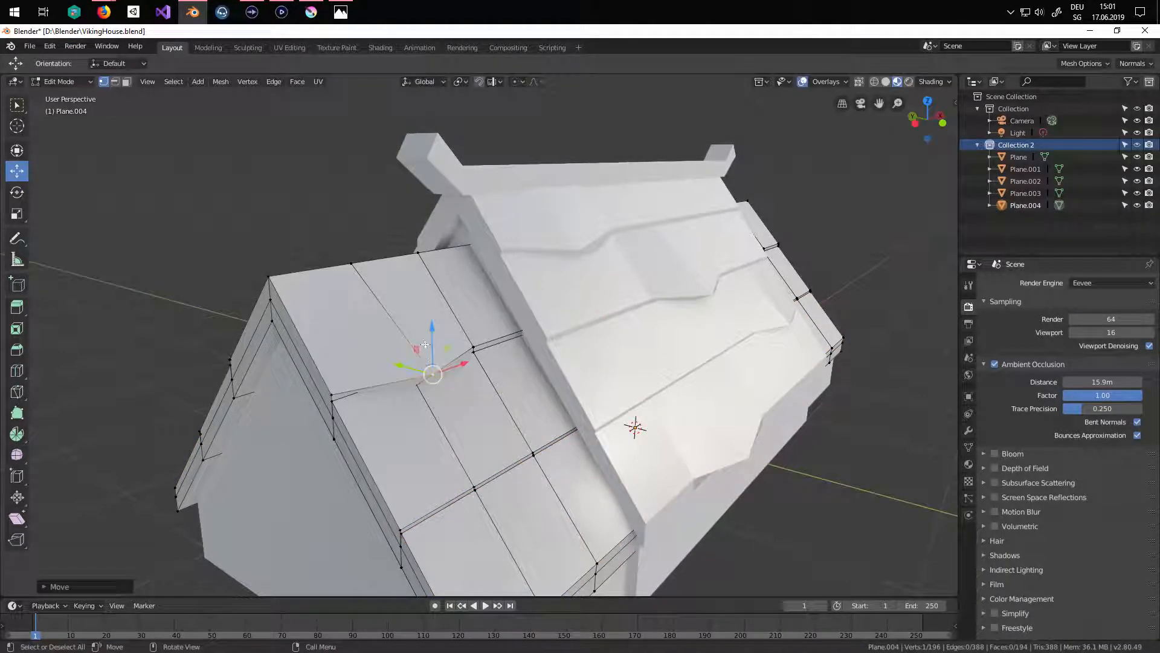
{"action": "left_click", "coordinate": [496, 464]}
{"action": "left_click", "coordinate": [472, 483]}
{"action": "key", "text": "g"}
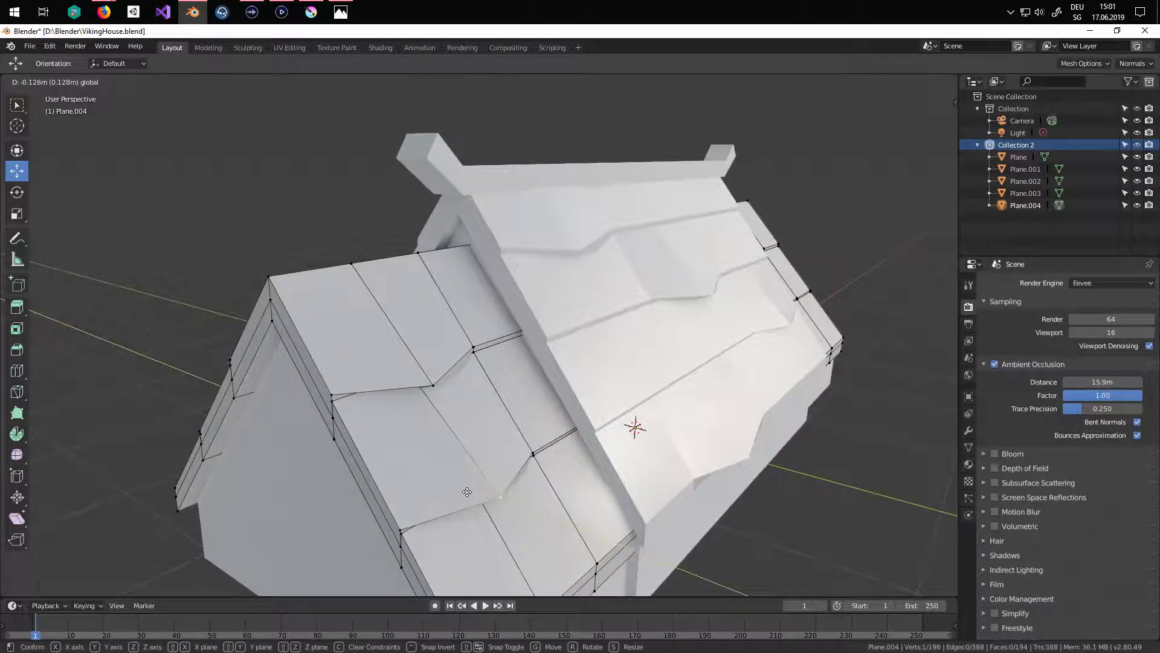
{"action": "left_click", "coordinate": [467, 496]}
{"action": "key", "text": "g"}
{"action": "left_click", "coordinate": [507, 474]}
- Displace a vertex on the eaves of the same extension slope to make its edge irregular
{"action": "scroll", "coordinate": [538, 463], "scroll_direction": "down", "scroll_amount": 3}
{"action": "left_click", "coordinate": [543, 463]}
{"action": "key", "text": "g"}
{"action": "left_click", "coordinate": [519, 446]}
{"action": "middle_click_drag", "start_coordinate": [519, 443], "coordinate": [578, 411]}
{"action": "scroll", "coordinate": [577, 407], "scroll_direction": "up", "scroll_amount": 2}
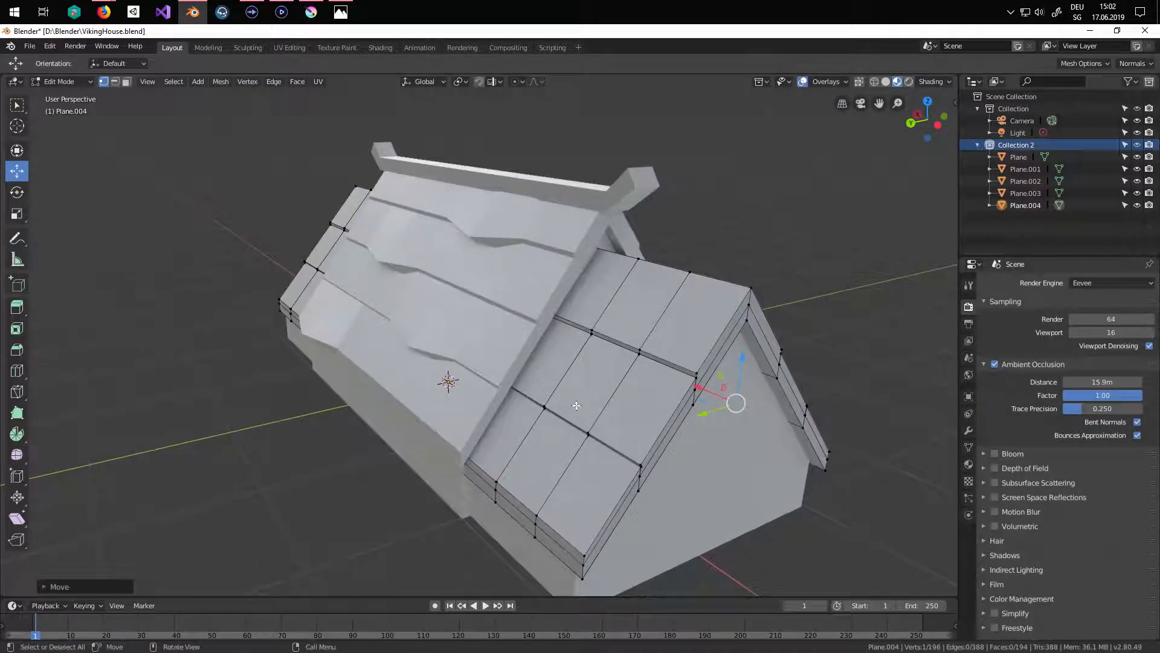
- Displace vertices in both tile seams and at the eaves on the other slope at this end of the extension roof
{"action": "left_click_drag", "start_coordinate": [569, 442], "coordinate": [552, 448]}
{"action": "left_click_drag", "start_coordinate": [559, 343], "coordinate": [539, 357]}
{"action": "left_click_drag", "start_coordinate": [466, 491], "coordinate": [446, 496]}
{"action": "key", "text": "Tab"}
- Displace seam vertices on one slope at the opposite end of the extension roof and shift an eaves vertex along Y
{"action": "middle_click_drag", "start_coordinate": [437, 401], "coordinate": [585, 390]}
{"action": "scroll", "coordinate": [514, 423], "scroll_direction": "down", "scroll_amount": 5}
{"action": "middle_click_drag", "start_coordinate": [506, 430], "coordinate": [571, 379], "text": "shift"}
{"action": "key", "text": "Tab"}
{"action": "left_click", "coordinate": [415, 356]}
{"action": "left_click_drag", "start_coordinate": [457, 364], "coordinate": [481, 367]}
{"action": "key", "text": "g"}
{"action": "key", "text": "y"}
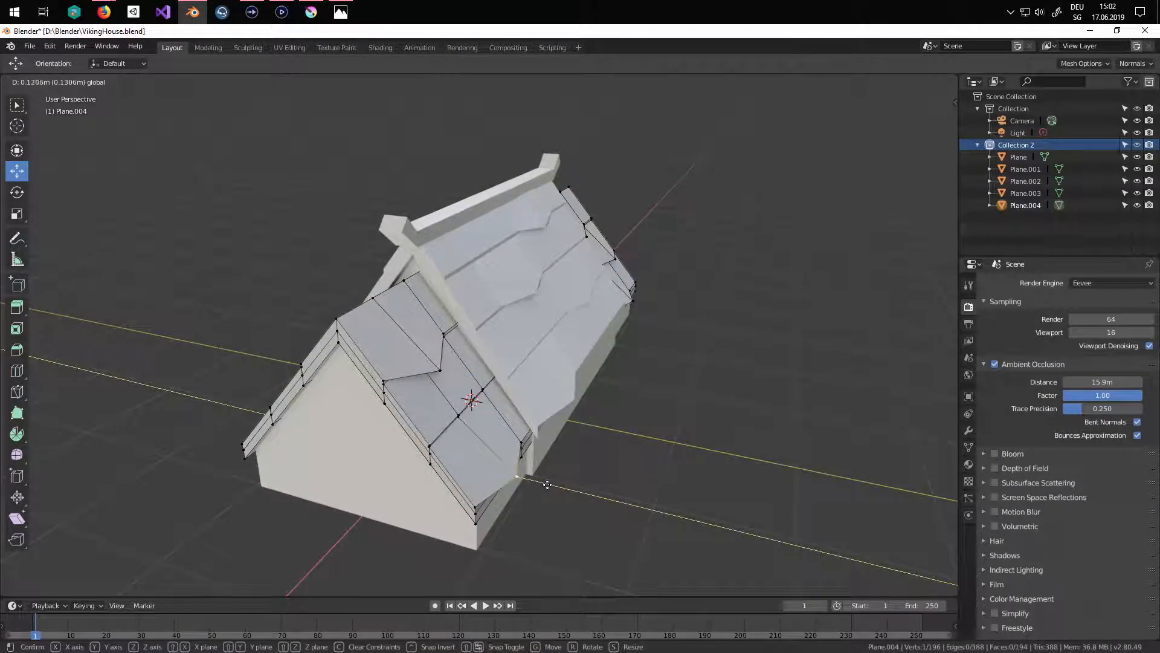
{"action": "left_click", "coordinate": [525, 400]}
- Displace a vertex in each tile seam and at the eaves of the remaining extension roof slope
{"action": "middle_click_drag", "start_coordinate": [525, 400], "coordinate": [497, 407]}
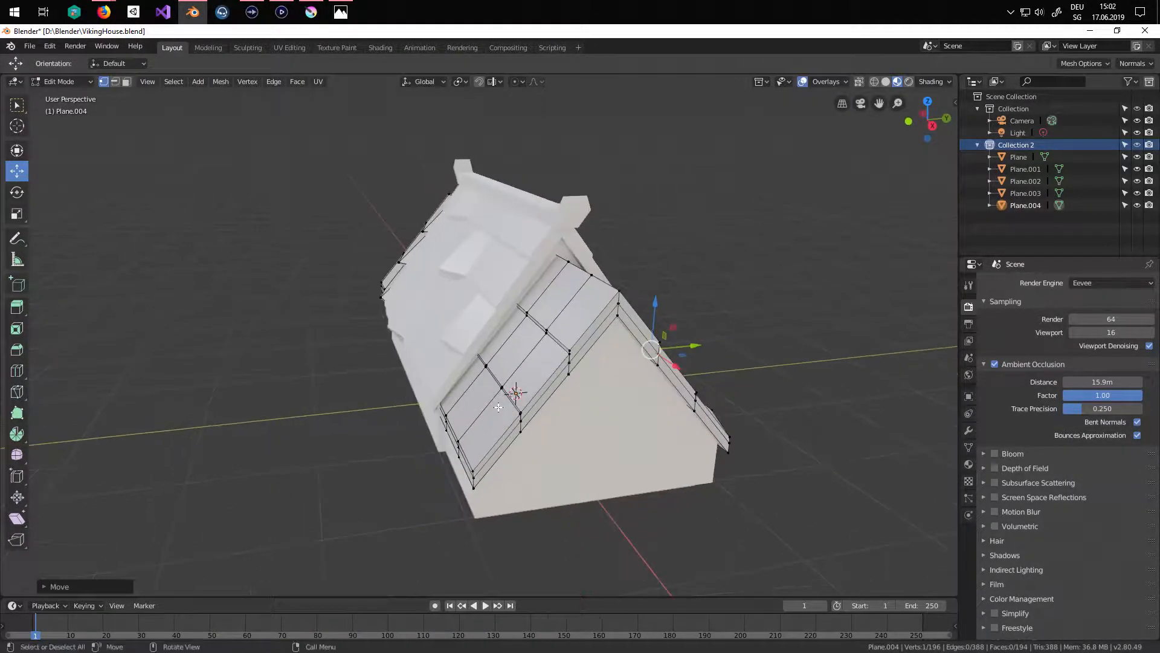
{"action": "left_click_drag", "start_coordinate": [557, 331], "coordinate": [515, 363]}
{"action": "left_click", "coordinate": [488, 365]}
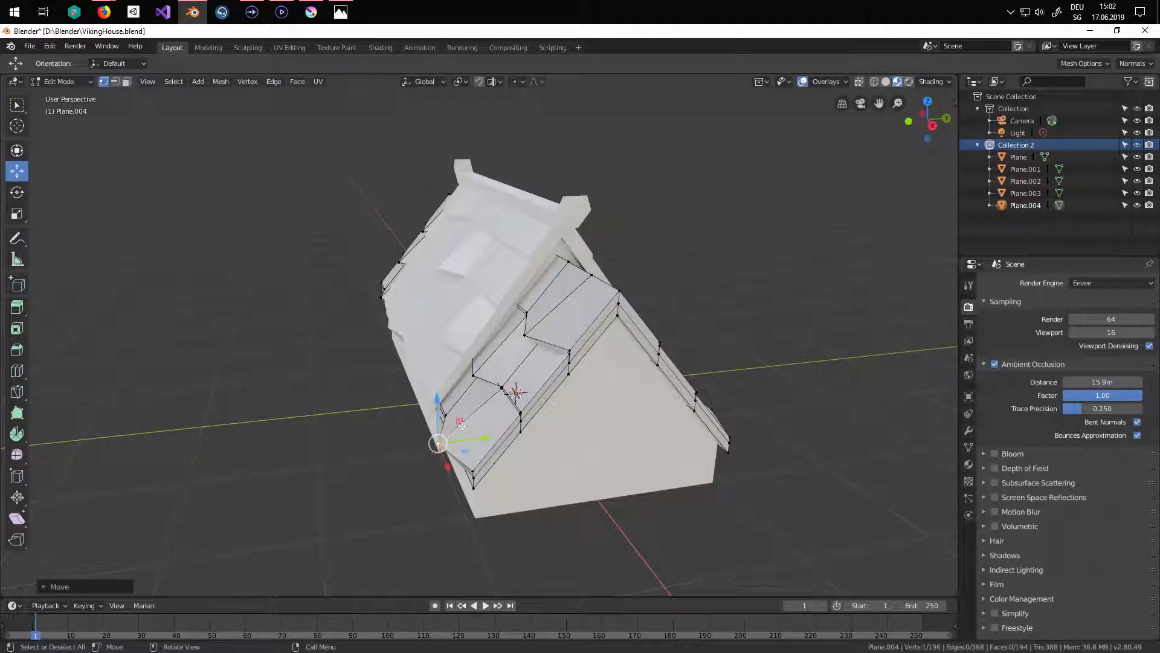
{"action": "key", "text": "Tab"}
- Duplicate the upturned ridge beam and lower the copy along Z toward the extension roof ridge
{"action": "middle_click_drag", "start_coordinate": [629, 418], "coordinate": [428, 257]}
{"action": "scroll", "coordinate": [428, 257], "scroll_direction": "up", "scroll_amount": 3}
{"action": "left_click", "coordinate": [428, 257]}
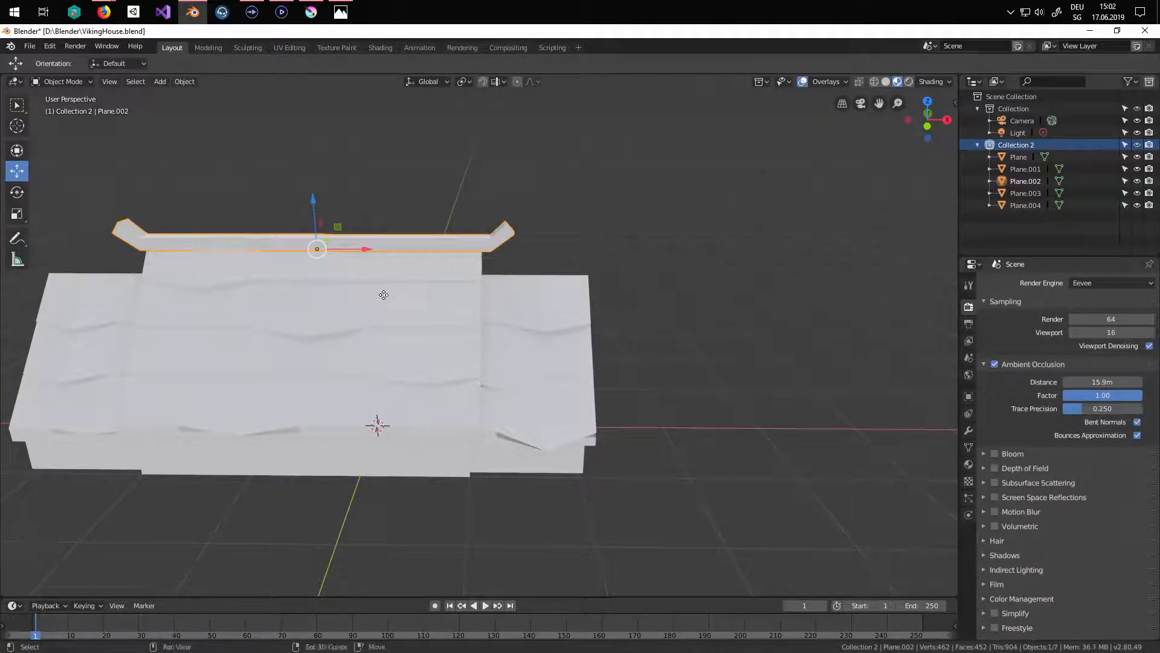
{"action": "key", "text": "shift+d"}
{"action": "key", "text": "z"}
{"action": "left_click", "coordinate": [261, 236]}
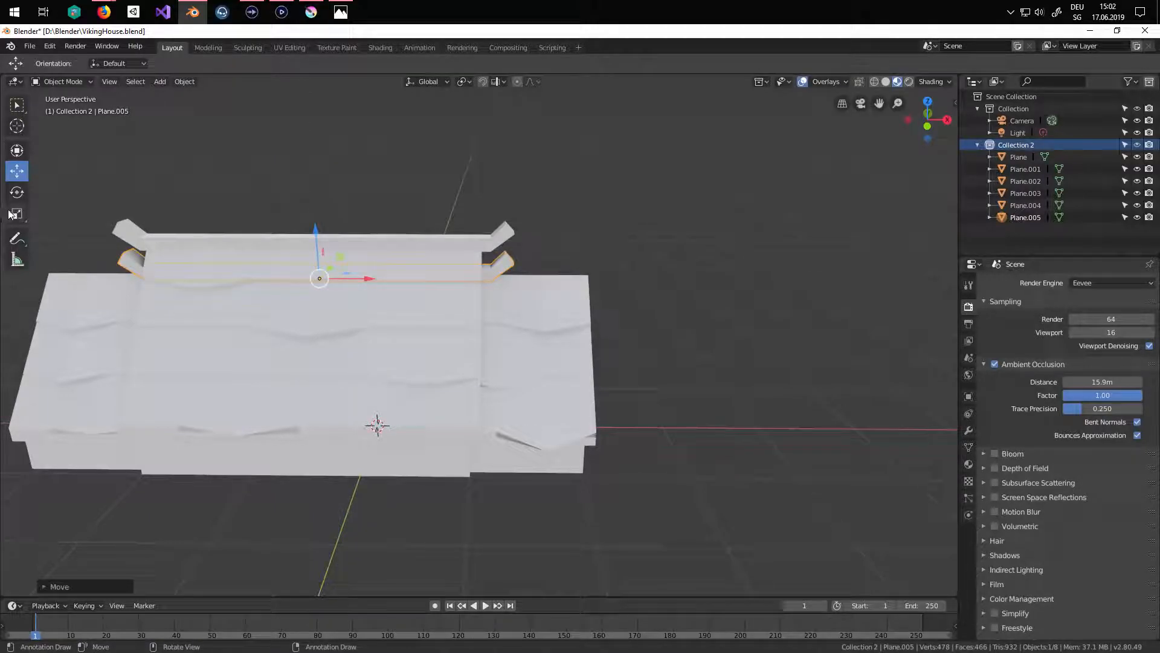
- Lengthen the copied ridge beam along X past both extension gables and lower it onto the extension ridge
{"action": "key", "text": "s"}
{"action": "key", "text": "x"}
{"action": "left_click", "coordinate": [391, 284]}
{"action": "middle_click_drag", "start_coordinate": [391, 284], "coordinate": [322, 285]}
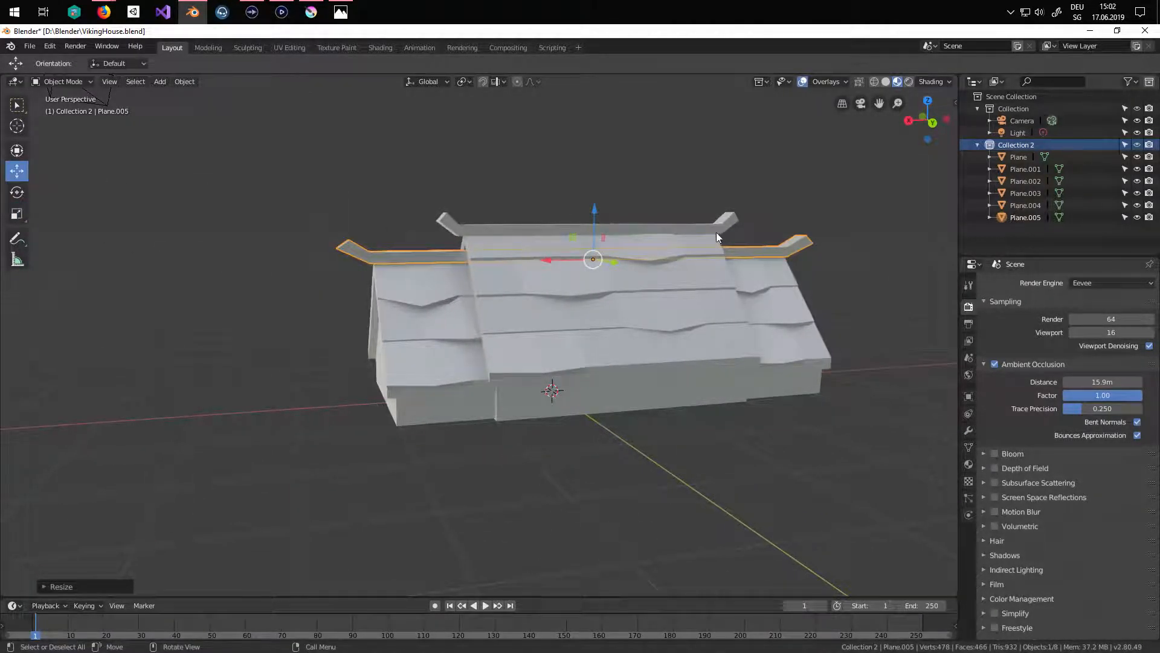
{"action": "left_click_drag", "start_coordinate": [594, 211], "coordinate": [589, 276]}
{"action": "middle_click_drag", "start_coordinate": [590, 275], "coordinate": [608, 381]}
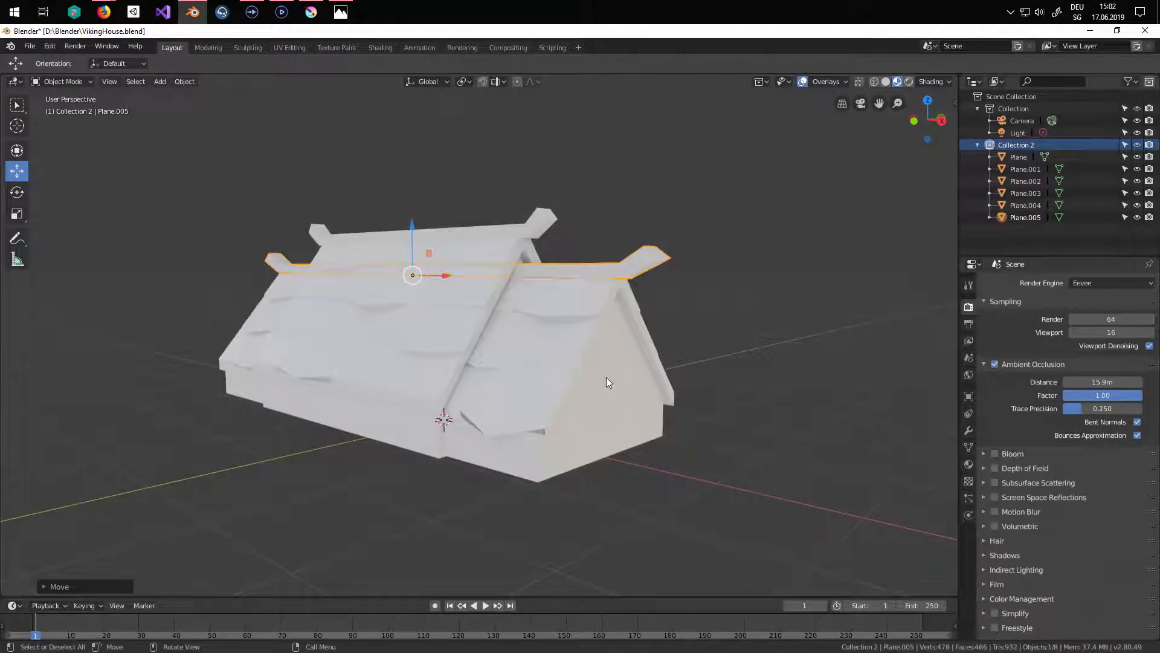
- Select the end extensions' walls, roof and ridge beam and shorten them together along X
{"action": "left_click", "coordinate": [608, 380]}
{"action": "left_click", "coordinate": [657, 262], "text": "shift"}
{"action": "middle_click_drag", "start_coordinate": [555, 285], "coordinate": [594, 287]}
{"action": "left_click_drag", "start_coordinate": [488, 377], "coordinate": [476, 378]}
{"action": "middle_click_drag", "start_coordinate": [476, 378], "coordinate": [596, 379]}
- Select the main house walls, tiled roof and upper ridge beam and scale them together
{"action": "left_click", "coordinate": [514, 288]}
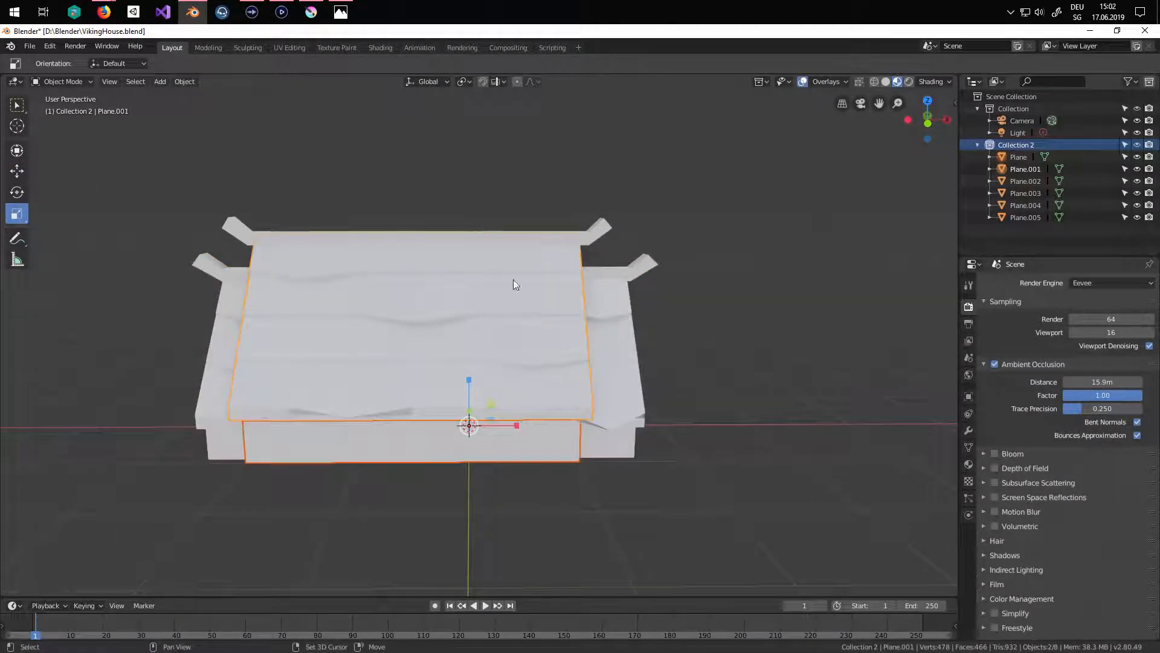
{"action": "left_click", "coordinate": [594, 241], "text": "shift"}
{"action": "middle_click_drag", "start_coordinate": [593, 240], "coordinate": [493, 244]}
{"action": "left_click_drag", "start_coordinate": [430, 310], "coordinate": [430, 299]}
{"action": "middle_click_drag", "start_coordinate": [430, 299], "coordinate": [473, 307]}
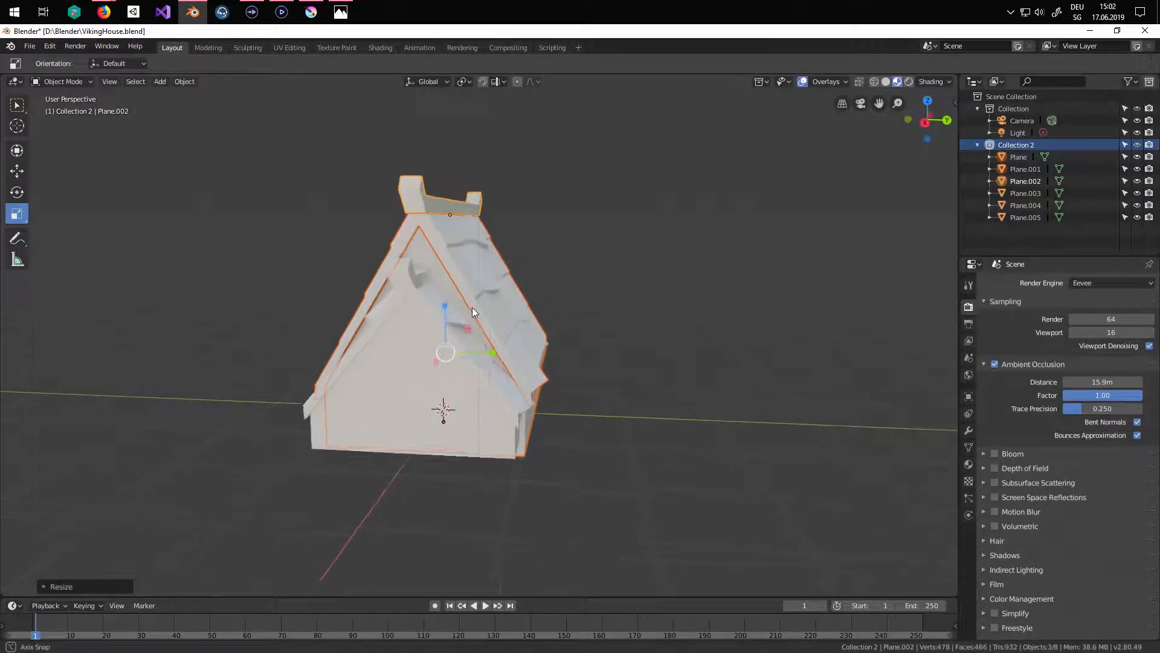
- Adjust the main house's width along Y and scale its walls, roof and ridge beam taller along Z
{"action": "left_click_drag", "start_coordinate": [497, 353], "coordinate": [501, 349]}
{"action": "key", "text": "KP_1"}
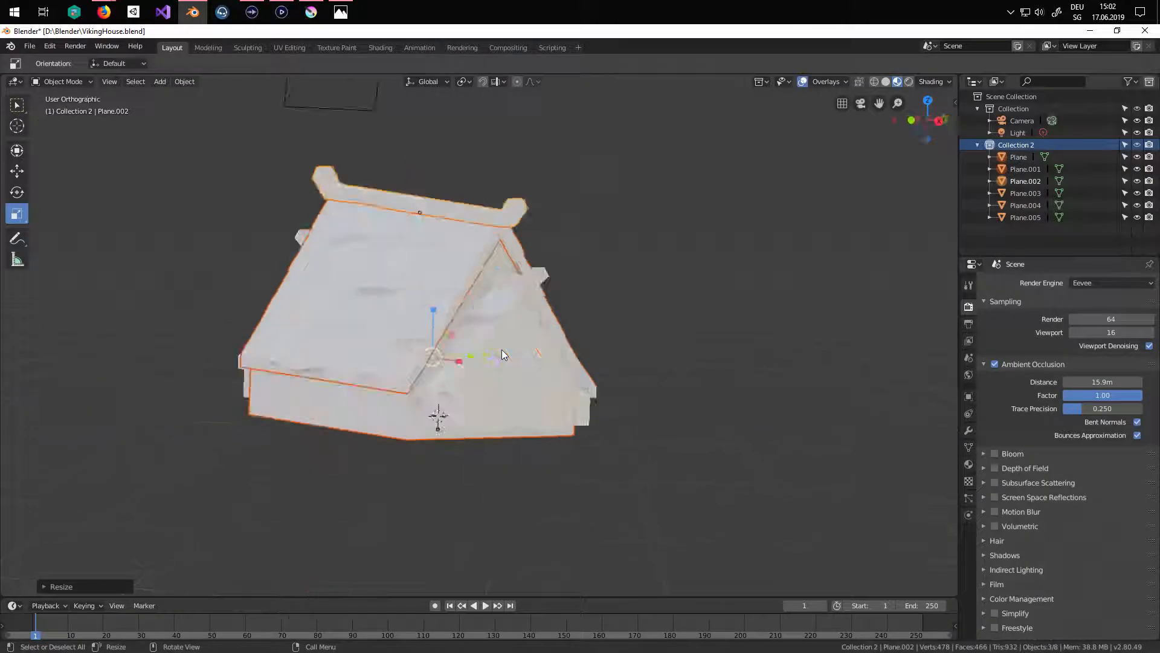
{"action": "left_click_drag", "start_coordinate": [456, 307], "coordinate": [455, 298]}
{"action": "middle_click_drag", "start_coordinate": [701, 324], "coordinate": [411, 300]}
{"action": "left_click_drag", "start_coordinate": [433, 297], "coordinate": [430, 293]}
{"action": "middle_click_drag", "start_coordinate": [441, 296], "coordinate": [498, 303]}
{"action": "key", "text": "Tab"}
{"action": "key", "text": "Tab"}
{"action": "middle_click_drag", "start_coordinate": [668, 296], "coordinate": [715, 327]}
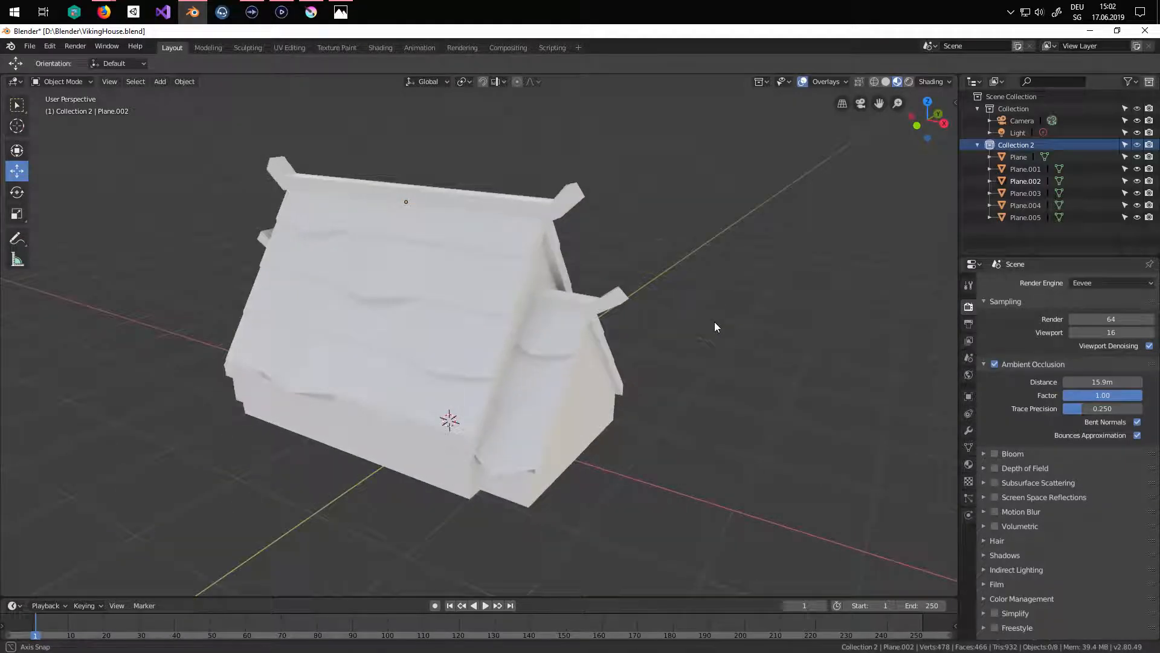
- Save the Viking house file
{"action": "left_click", "coordinate": [30, 46]}
{"action": "left_click", "coordinate": [63, 138]}
{"action": "middle_click_drag", "start_coordinate": [525, 360], "coordinate": [589, 356]}
- Examine the mesh of all house parts and the main roof and ridge beam individually
{"action": "key", "text": "Tab"}
{"action": "key", "text": "Tab"}
{"action": "key", "text": "a"}
{"action": "key", "text": "Tab"}
{"action": "key", "text": "a"}
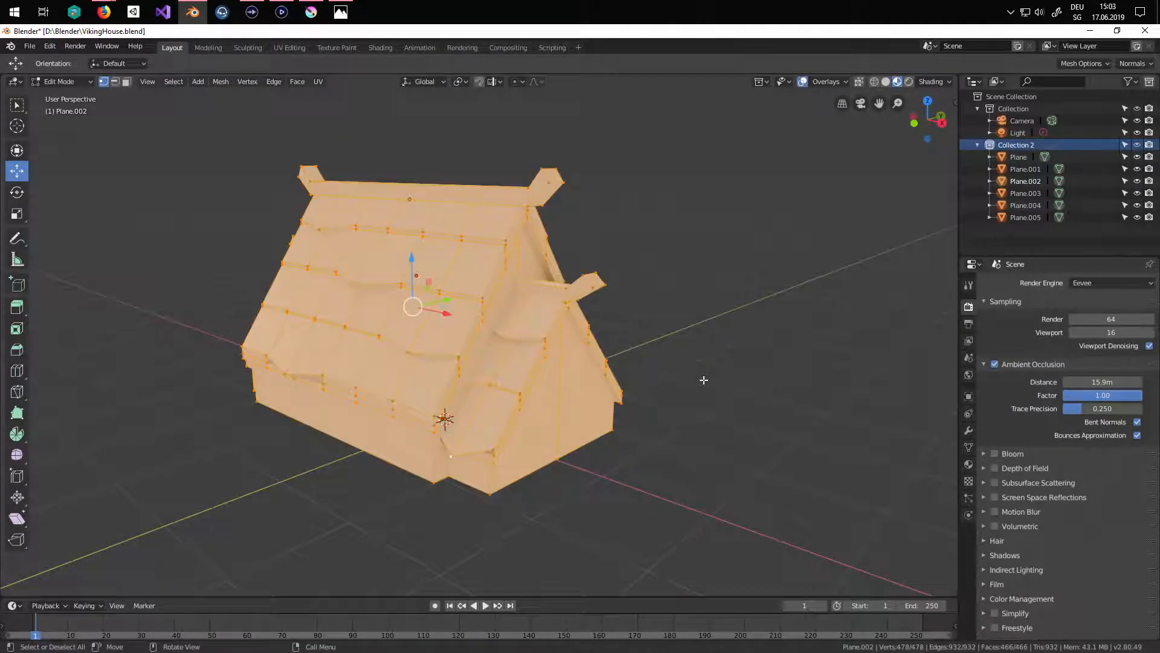
{"action": "key", "text": "Tab"}
{"action": "key", "text": "alt+a"}
{"action": "middle_click_drag", "start_coordinate": [704, 379], "coordinate": [641, 363]}
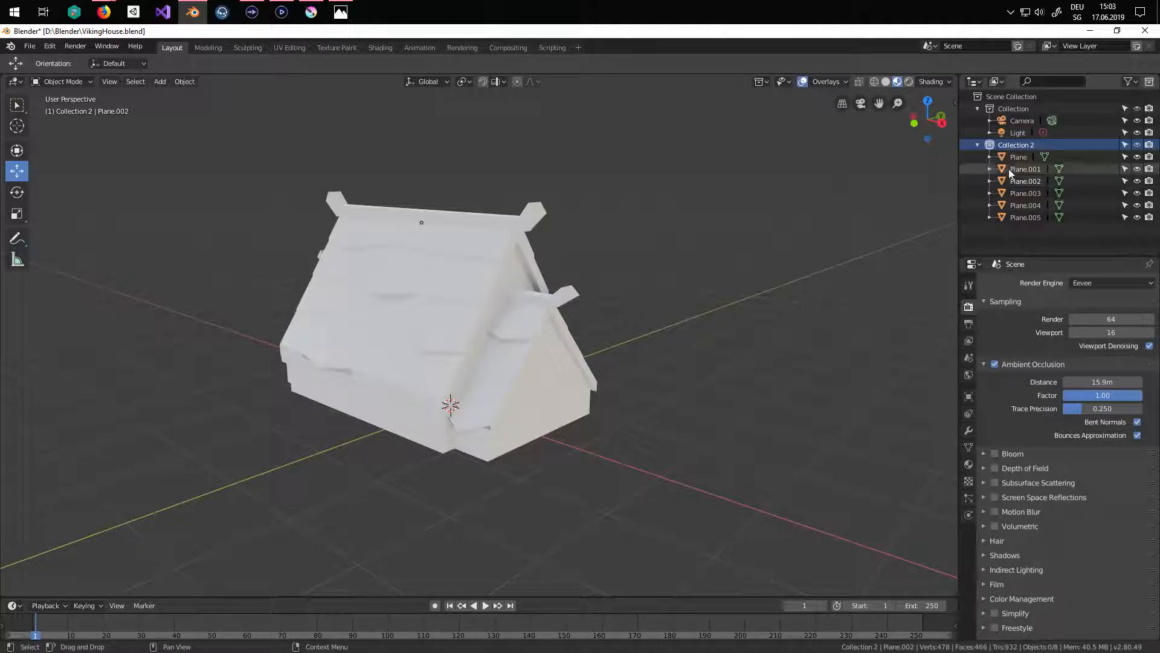
{"action": "left_click", "coordinate": [1021, 158]}
{"action": "left_click", "coordinate": [1016, 170]}
{"action": "key", "text": "alt+a"}
{"action": "middle_click_drag", "start_coordinate": [741, 330], "coordinate": [725, 353]}
{"action": "left_click", "coordinate": [361, 295]}
{"action": "middle_click_drag", "start_coordinate": [529, 343], "coordinate": [553, 346]}
{"action": "key", "text": "Tab"}
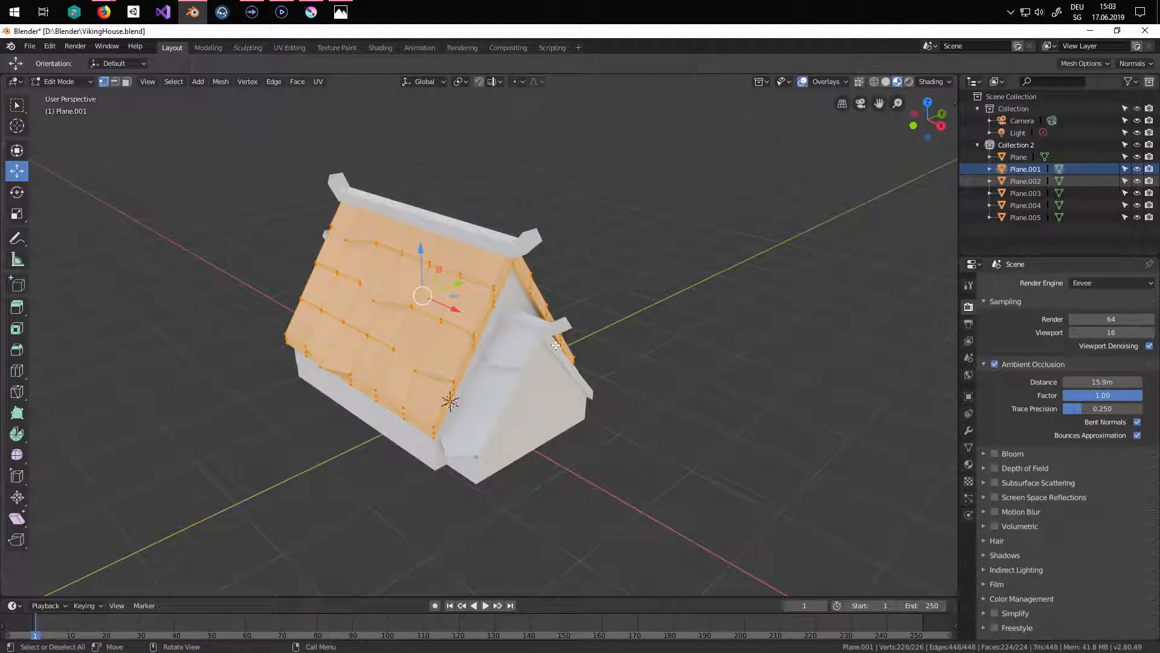
{"action": "key", "text": "Tab"}
{"action": "mouse_move", "coordinate": [503, 268]}
{"action": "middle_mouse_down"}
{"action": "mouse_move", "coordinate": [519, 295]}
{"action": "mouse_move", "coordinate": [495, 258]}
{"action": "middle_mouse_up"}
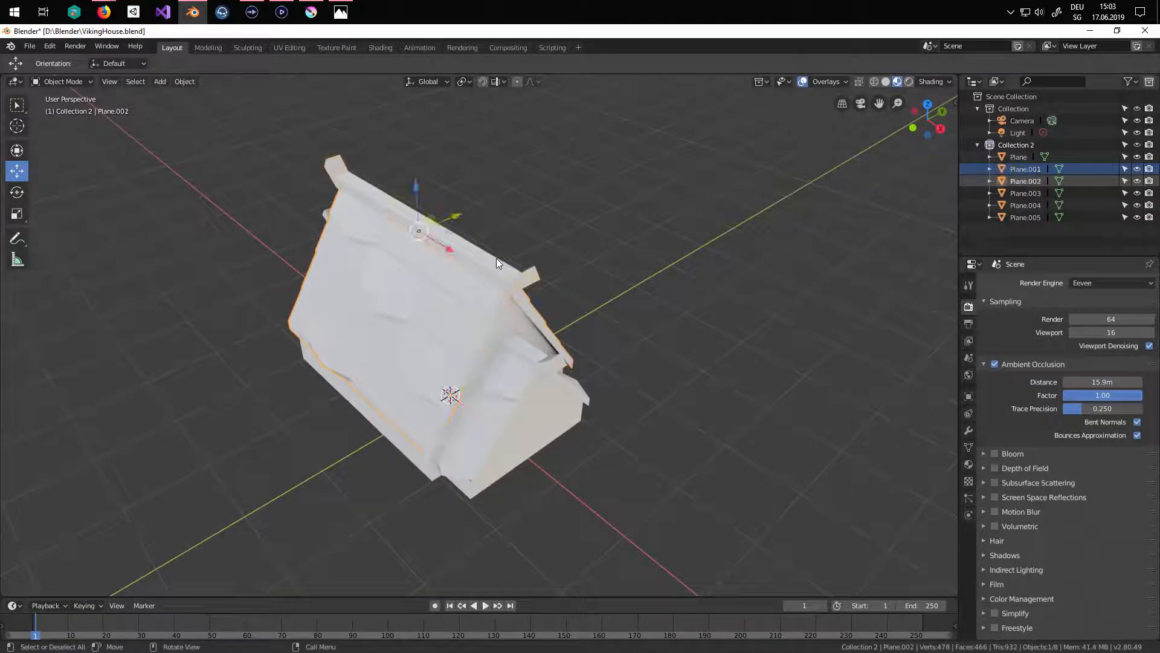
- Duplicate the extension roof in place and rotate the copy 90° about the Z axis
{"action": "middle_click_drag", "start_coordinate": [448, 319], "coordinate": [464, 337]}
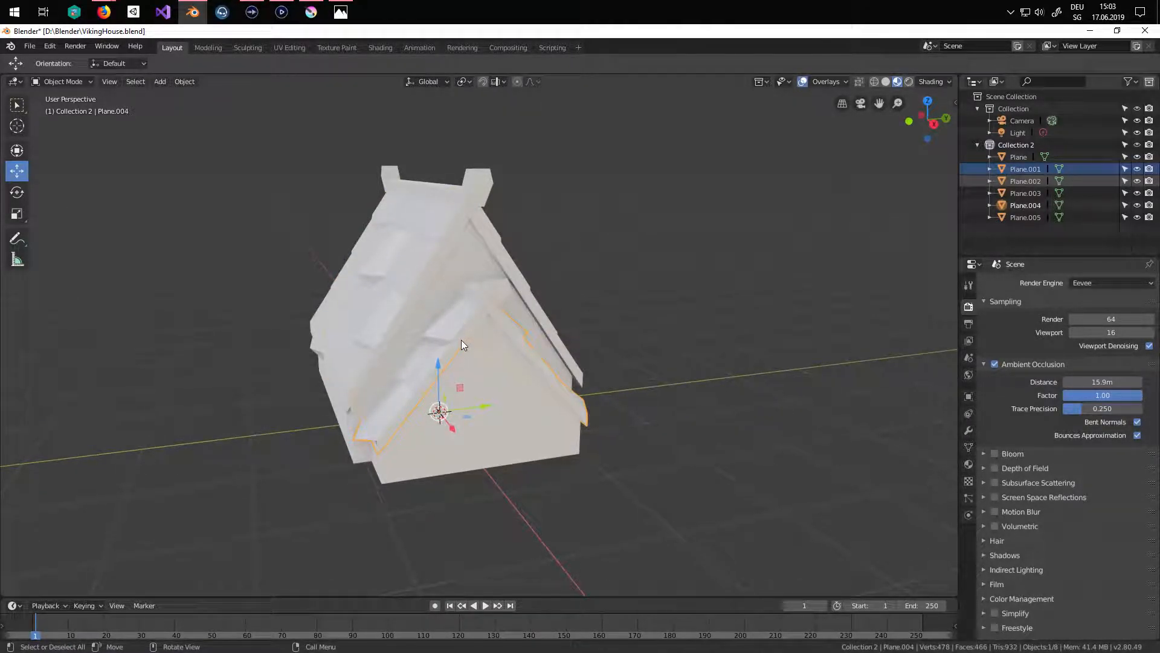
{"action": "key", "text": "shift+d"}
{"action": "key", "text": "Escape"}
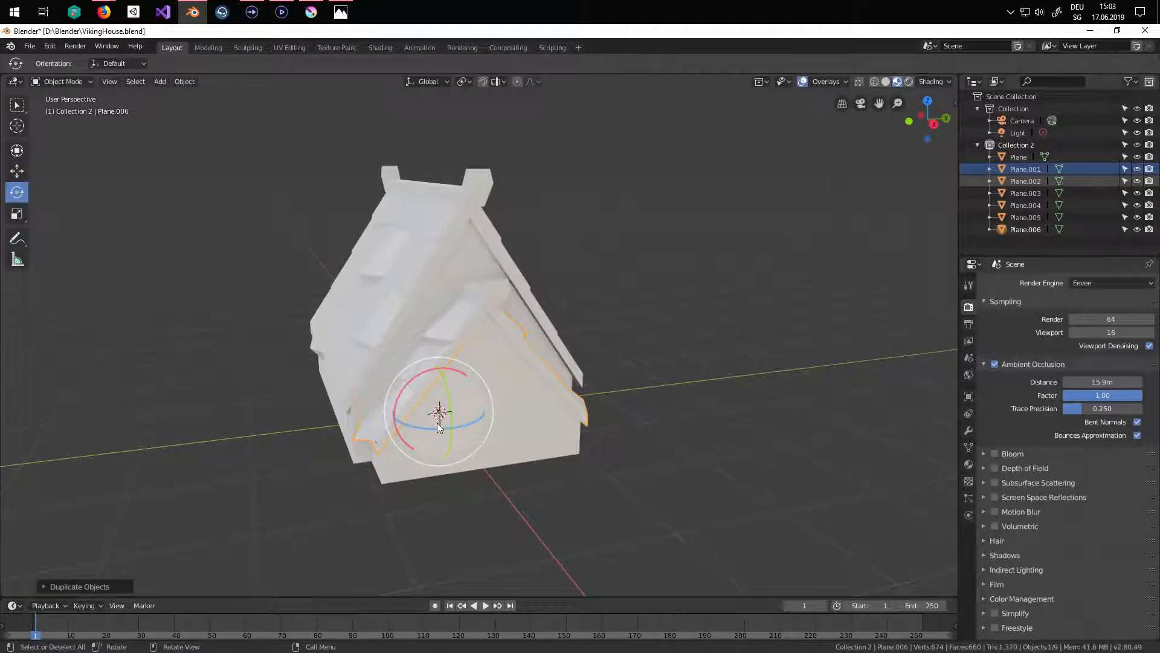
{"action": "left_click", "coordinate": [114, 587]}
{"action": "type", "text": "90"}
{"action": "key", "text": "Return"}
- Raise the rotated roof copy 0.433 m along Z and shorten it along Y
{"action": "left_click", "coordinate": [17, 171]}
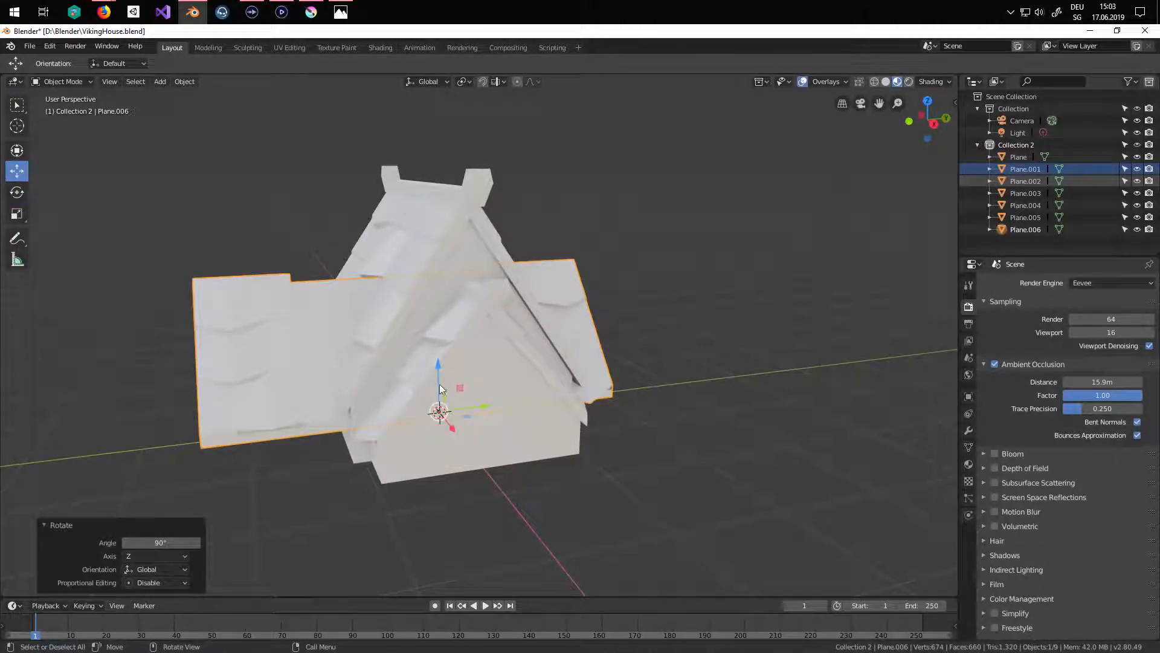
{"action": "left_click_drag", "start_coordinate": [436, 368], "coordinate": [433, 328]}
{"action": "middle_click_drag", "start_coordinate": [432, 328], "coordinate": [420, 392]}
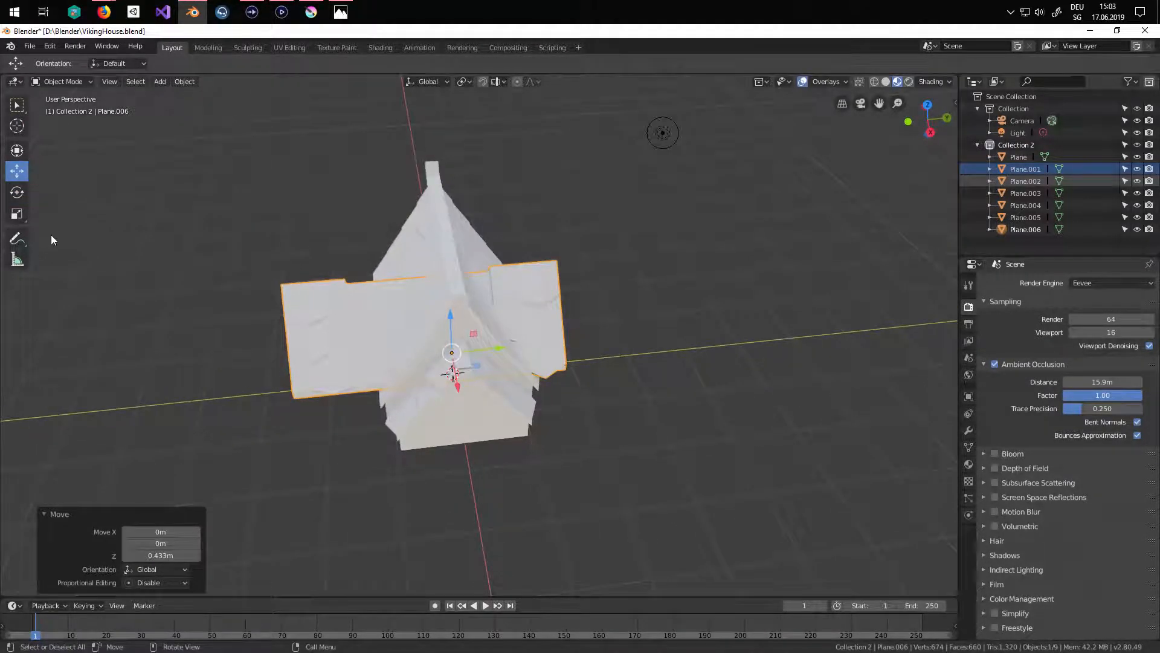
{"action": "left_click_drag", "start_coordinate": [498, 353], "coordinate": [486, 352]}
{"action": "middle_click_drag", "start_coordinate": [486, 352], "coordinate": [484, 376]}
{"action": "left_click_drag", "start_coordinate": [483, 370], "coordinate": [484, 368]}
{"action": "key", "text": "ctrl+z"}
- Scale the cross roof uniformly to 0.723 and move it -0.596 m along X
{"action": "scroll", "coordinate": [499, 386], "scroll_direction": "up", "scroll_amount": 3}
{"action": "middle_click_drag", "start_coordinate": [498, 386], "coordinate": [490, 412], "text": "shift"}
{"action": "left_click_drag", "start_coordinate": [470, 419], "coordinate": [468, 417]}
{"action": "middle_click_drag", "start_coordinate": [467, 417], "coordinate": [33, 159]}
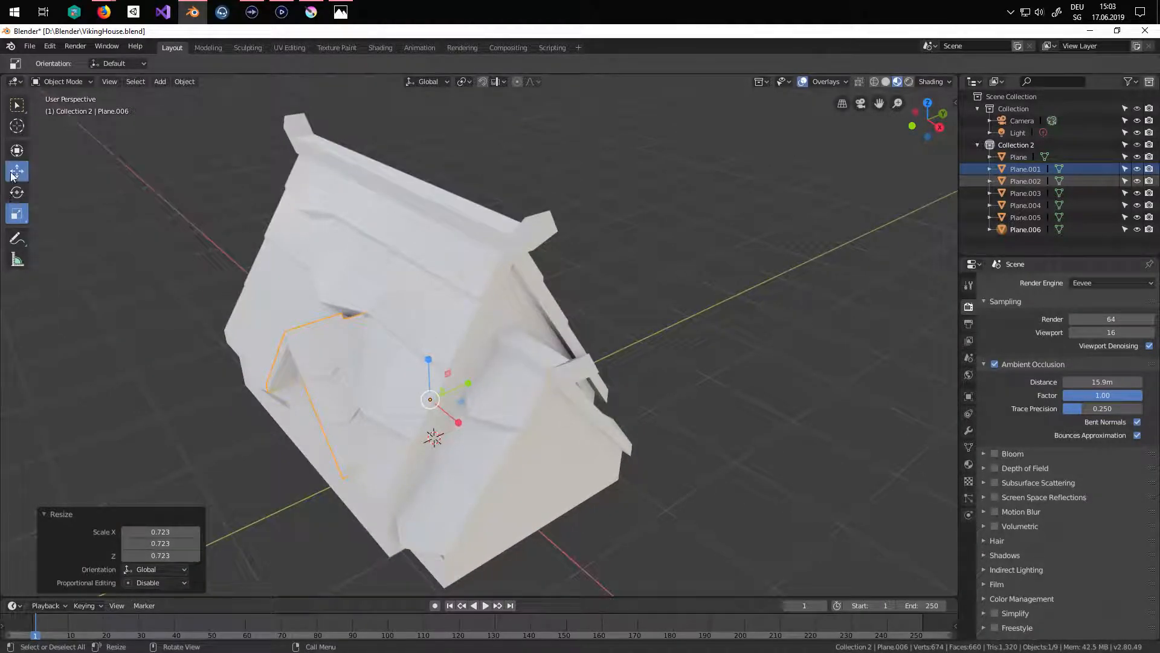
{"action": "left_click_drag", "start_coordinate": [457, 423], "coordinate": [423, 394]}
{"action": "middle_click_drag", "start_coordinate": [420, 389], "coordinate": [391, 397]}
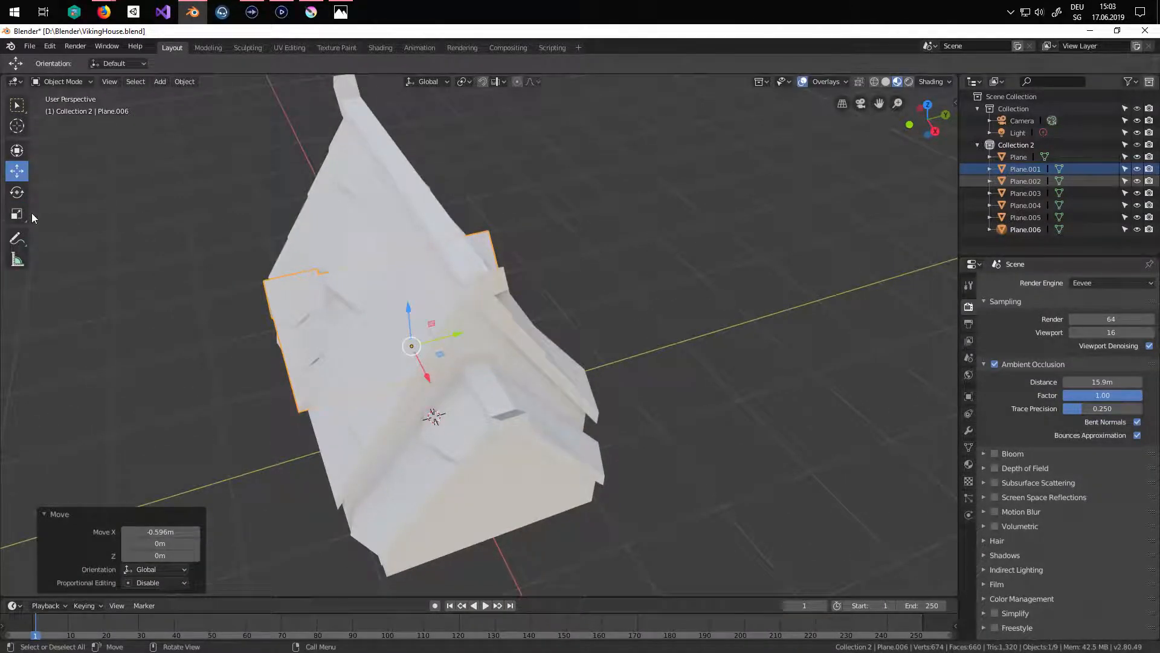
- Scale the cross roof by 1.415 along Y and shift it along Y across the main roof
{"action": "left_click", "coordinate": [168, 245]}
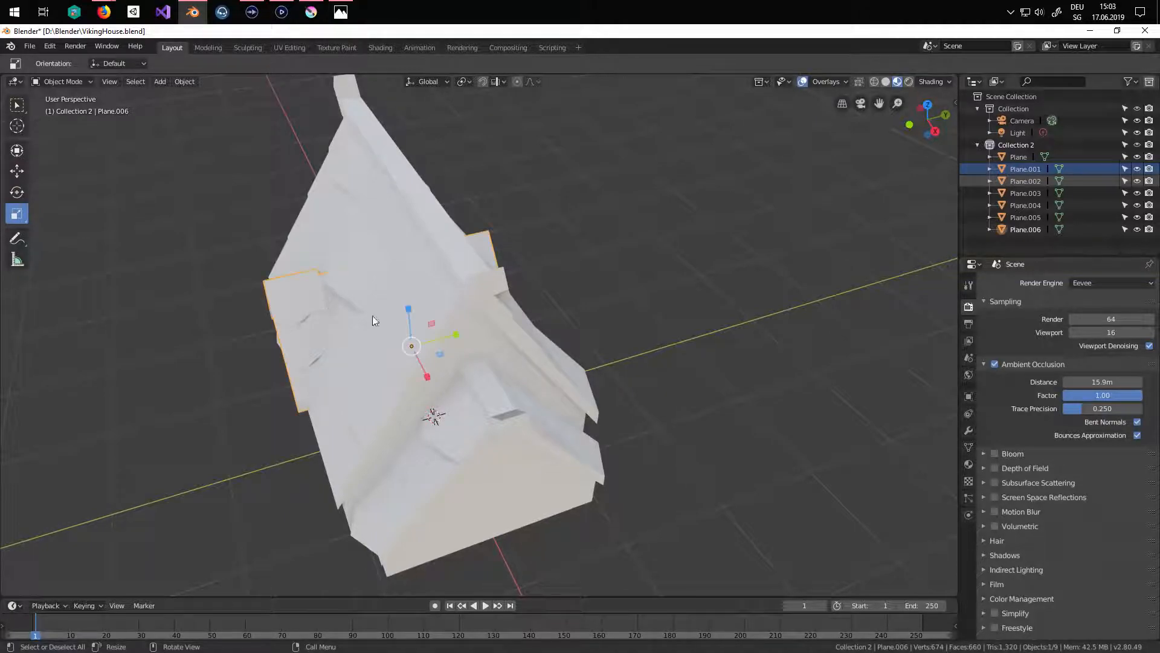
{"action": "left_click_drag", "start_coordinate": [458, 336], "coordinate": [476, 330]}
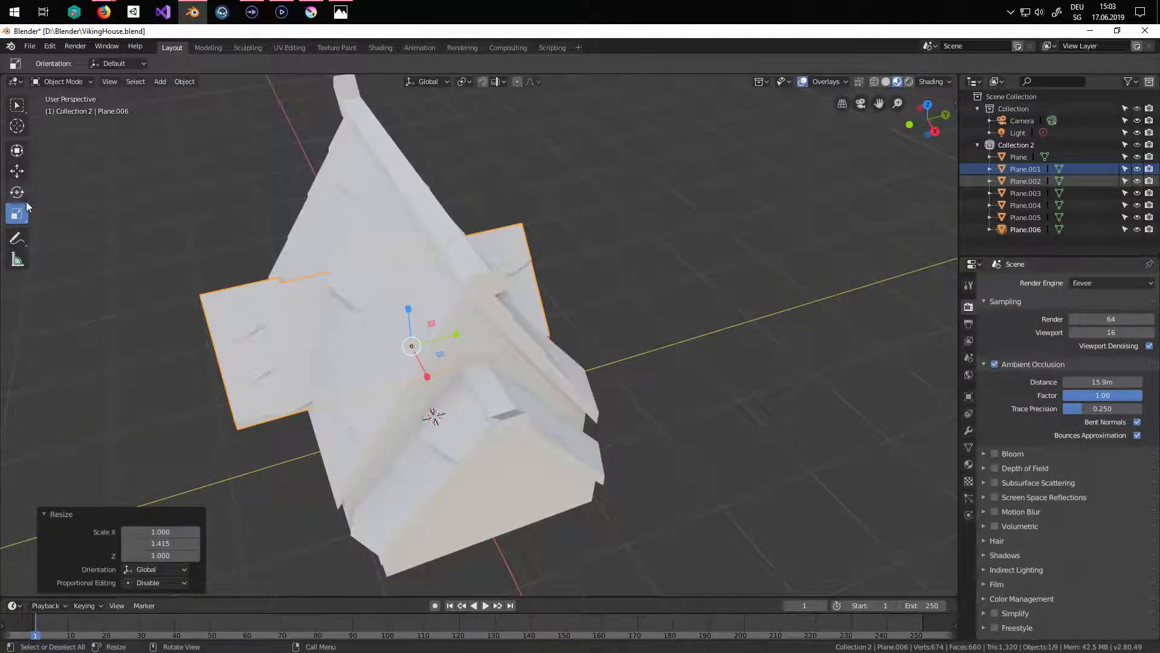
{"action": "middle_click_drag", "start_coordinate": [358, 295], "coordinate": [542, 350]}
{"action": "left_click_drag", "start_coordinate": [502, 330], "coordinate": [533, 334]}
{"action": "middle_click_drag", "start_coordinate": [485, 347], "coordinate": [649, 322]}
{"action": "left_click", "coordinate": [56, 222]}
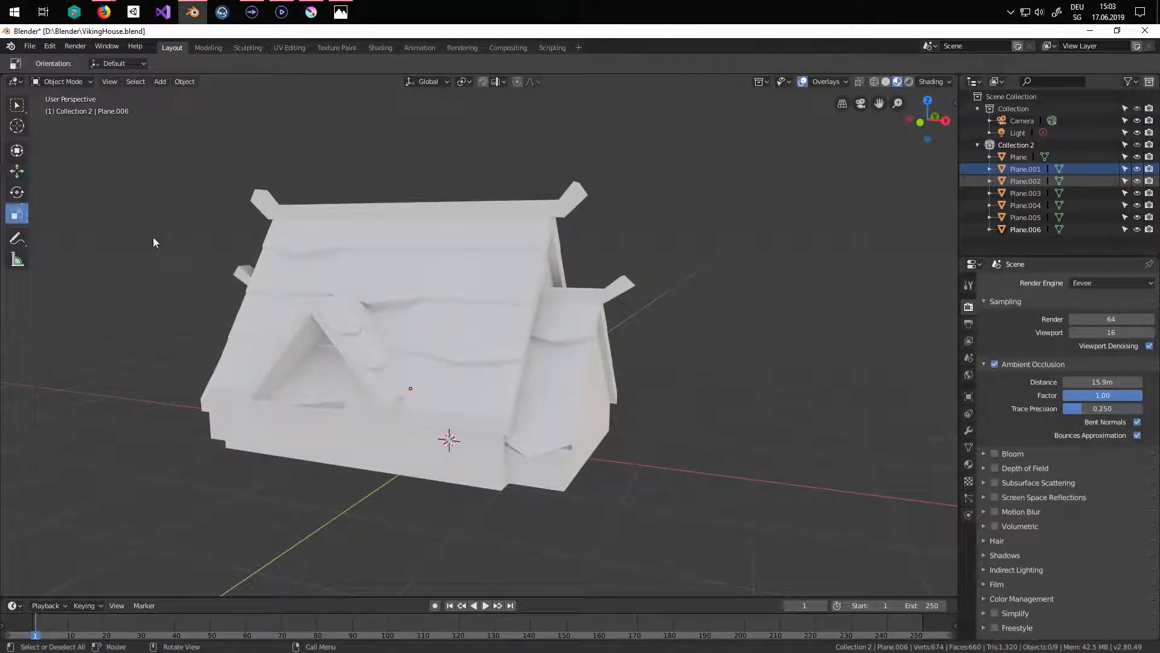
- Scale the cross roof by 1.275 along Y and raise it along Z
{"action": "middle_click_drag", "start_coordinate": [493, 343], "coordinate": [419, 364]}
{"action": "left_click_drag", "start_coordinate": [521, 355], "coordinate": [533, 354]}
{"action": "middle_click_drag", "start_coordinate": [524, 358], "coordinate": [661, 329]}
{"action": "middle_click_drag", "start_coordinate": [645, 340], "coordinate": [168, 254]}
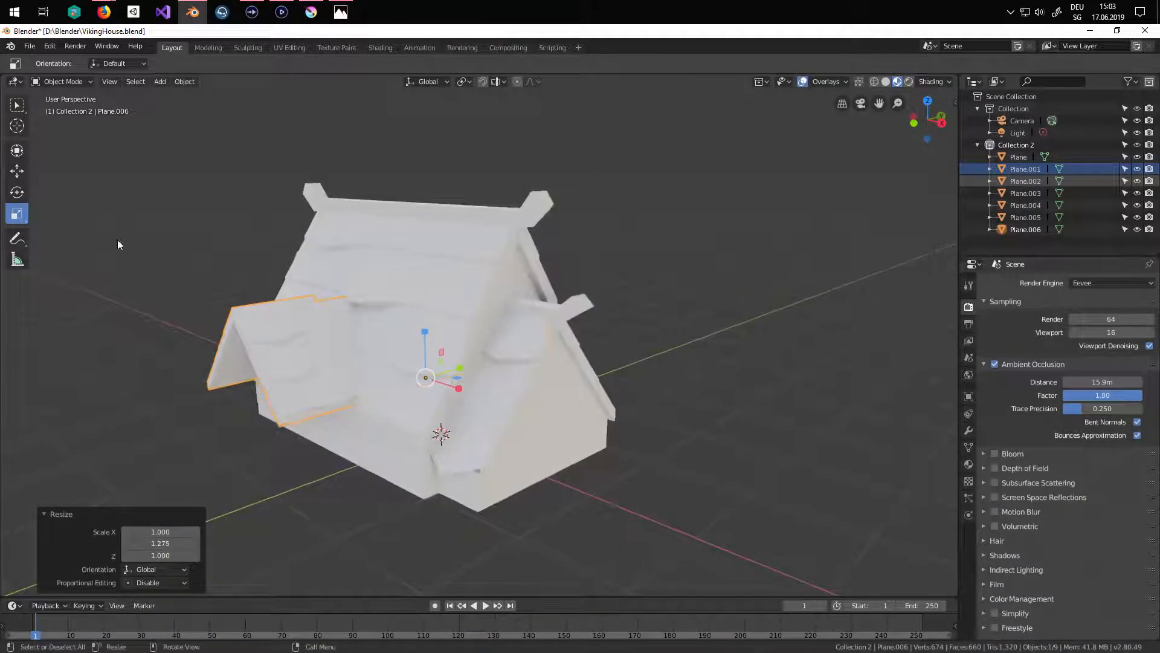
{"action": "left_click_drag", "start_coordinate": [424, 330], "coordinate": [425, 303]}
{"action": "middle_click_drag", "start_coordinate": [490, 324], "coordinate": [484, 355]}
- Add two loop cuts to the cross roof near its intersections with the main roof slopes, the first with slide factor -0.258
{"action": "scroll", "coordinate": [346, 329], "scroll_direction": "up", "scroll_amount": 2}
{"action": "key", "text": "Tab"}
{"action": "middle_click_drag", "start_coordinate": [346, 330], "coordinate": [421, 420]}
{"action": "key", "text": "ctrl+r"}
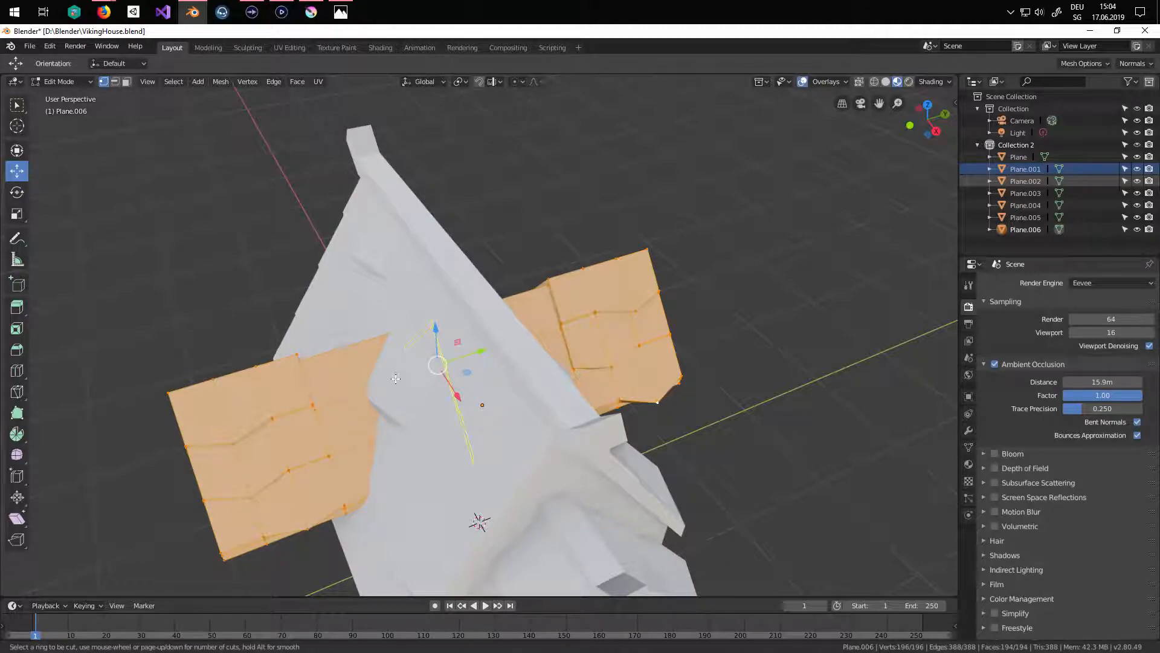
{"action": "left_click", "coordinate": [381, 385]}
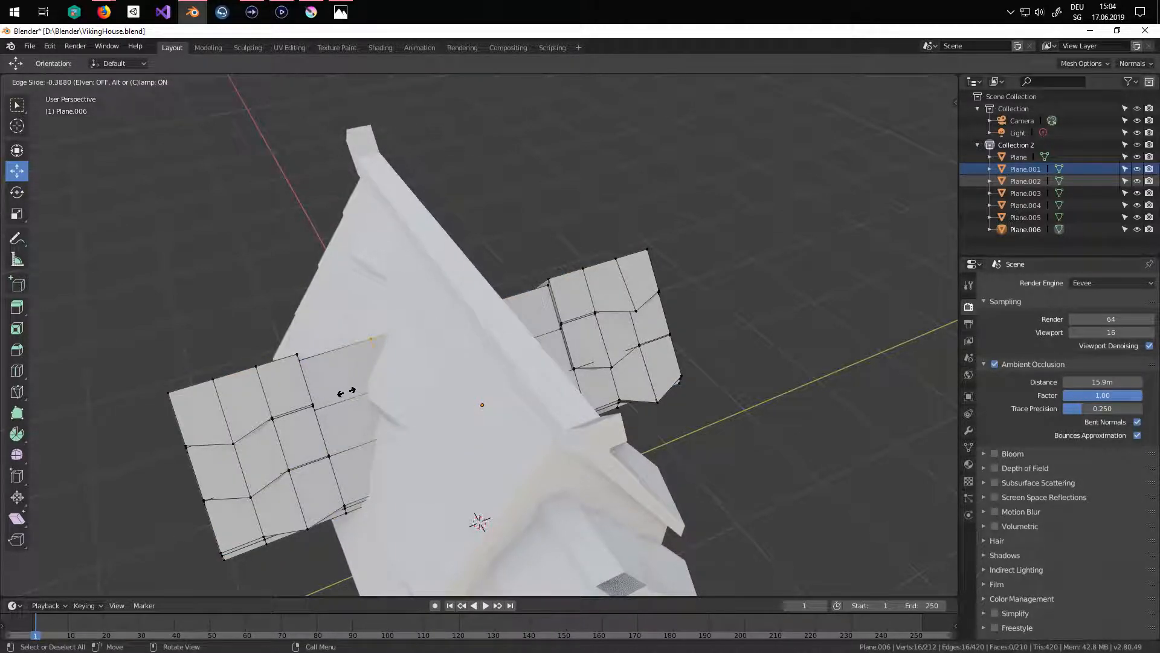
{"action": "left_click", "coordinate": [361, 393]}
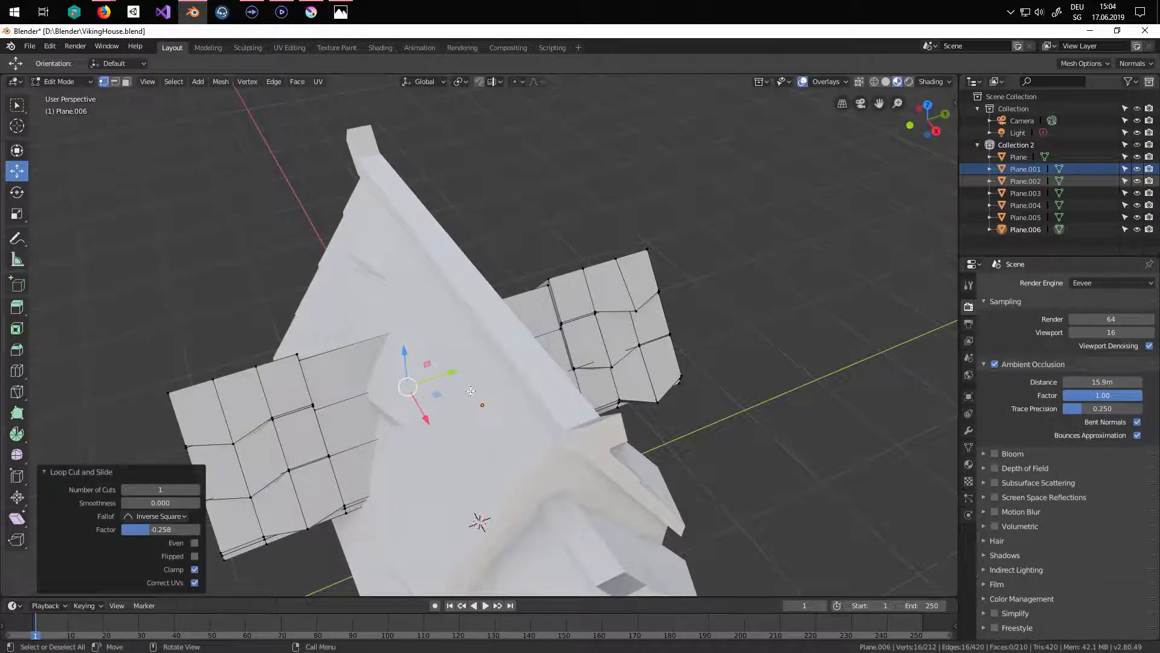
{"action": "middle_click_drag", "start_coordinate": [505, 389], "coordinate": [463, 347]}
{"action": "key", "text": "ctrl+r"}
{"action": "left_click", "coordinate": [461, 342]}
{"action": "left_click", "coordinate": [461, 343]}
- Select the top-row faces of the cross roof beside the main roof on both slopes and both sides and extrude them outward
{"action": "left_click", "coordinate": [125, 84]}
{"action": "left_click", "coordinate": [336, 396]}
{"action": "left_click", "coordinate": [354, 330]}
{"action": "left_click", "coordinate": [544, 330], "text": "shift"}
{"action": "middle_click_drag", "start_coordinate": [544, 330], "coordinate": [287, 323]}
{"action": "left_click", "coordinate": [427, 365], "text": "shift"}
{"action": "left_click", "coordinate": [639, 360], "text": "shift"}
{"action": "key", "text": "e"}
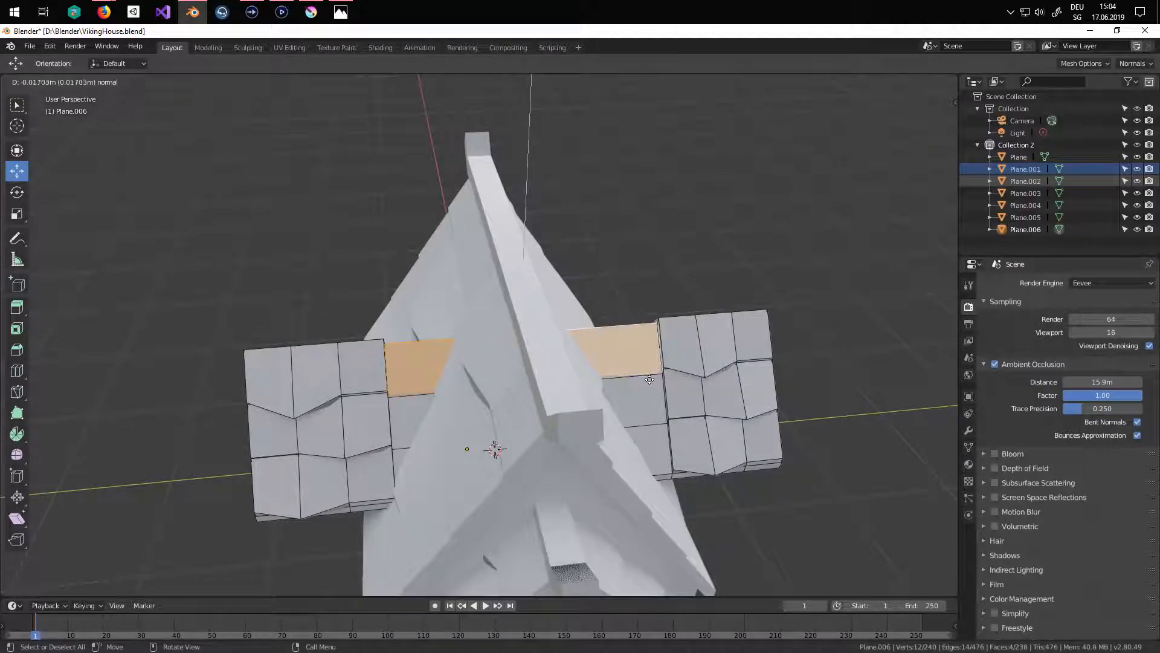
{"action": "left_click", "coordinate": [651, 376]}
- Select the middle-row faces of the cross roof beside the main roof on both slopes and both sides and extrude them outward
{"action": "left_click", "coordinate": [643, 397]}
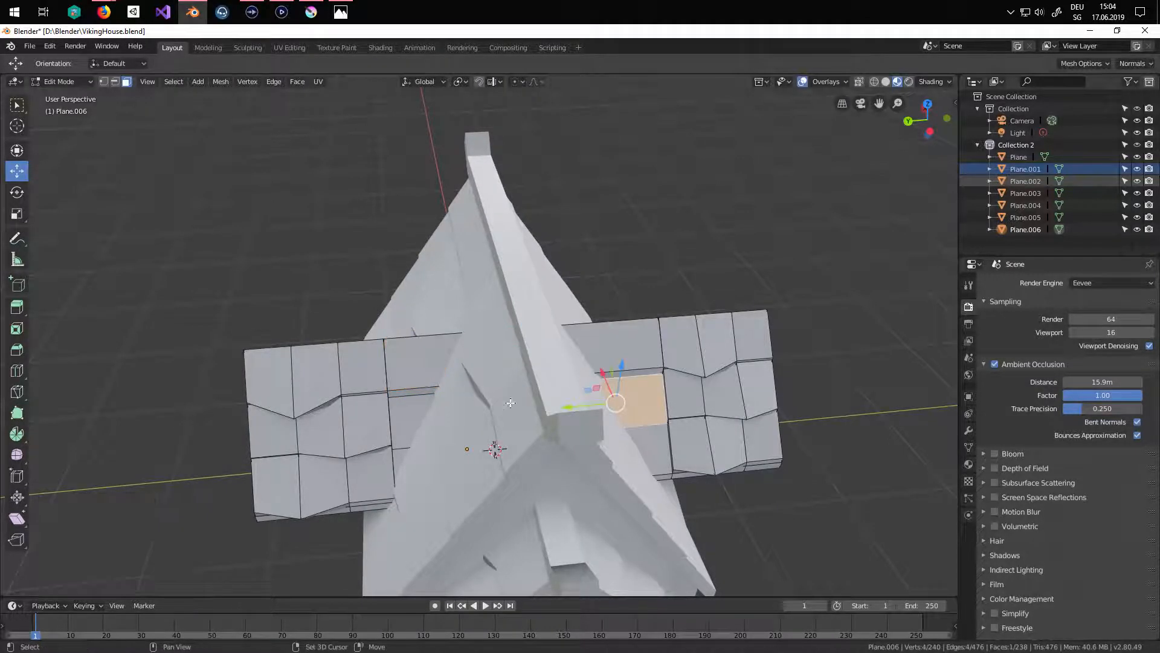
{"action": "left_click", "coordinate": [421, 418], "text": "shift"}
{"action": "middle_click_drag", "start_coordinate": [421, 418], "coordinate": [658, 392]}
{"action": "left_click", "coordinate": [536, 393], "text": "shift"}
{"action": "middle_click_drag", "start_coordinate": [537, 393], "coordinate": [623, 397]}
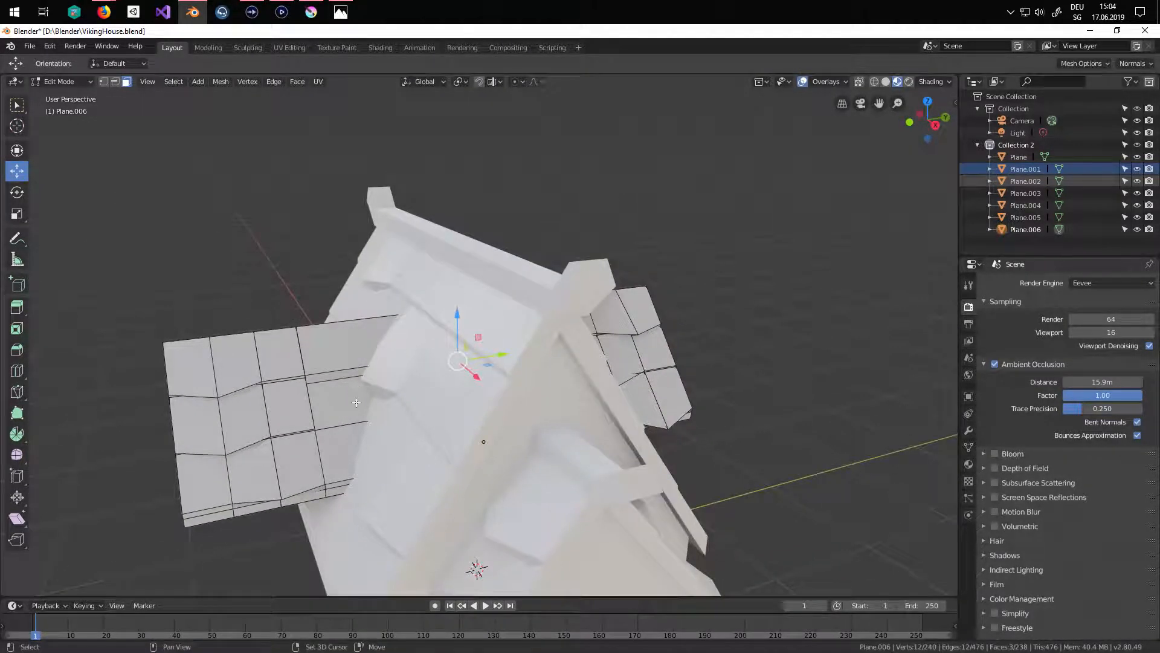
{"action": "left_click", "coordinate": [354, 399], "text": "shift"}
{"action": "key", "text": "e"}
{"action": "left_click", "coordinate": [360, 395]}
- Select the bottom-row faces of the cross roof beside the main roof on its slopes
{"action": "left_click", "coordinate": [344, 452]}
{"action": "middle_click_drag", "start_coordinate": [538, 440], "coordinate": [432, 438]}
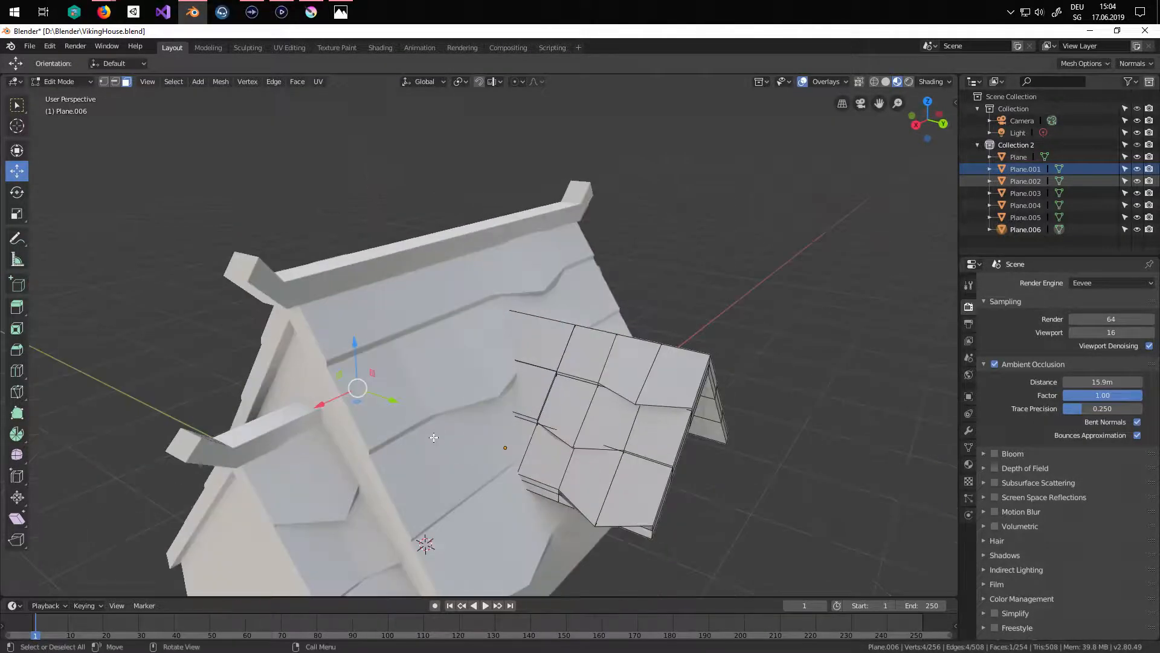
{"action": "left_click", "coordinate": [527, 439], "text": "shift"}
{"action": "middle_click_drag", "start_coordinate": [526, 438], "coordinate": [379, 417]}
{"action": "left_click", "coordinate": [425, 450], "text": "shift"}
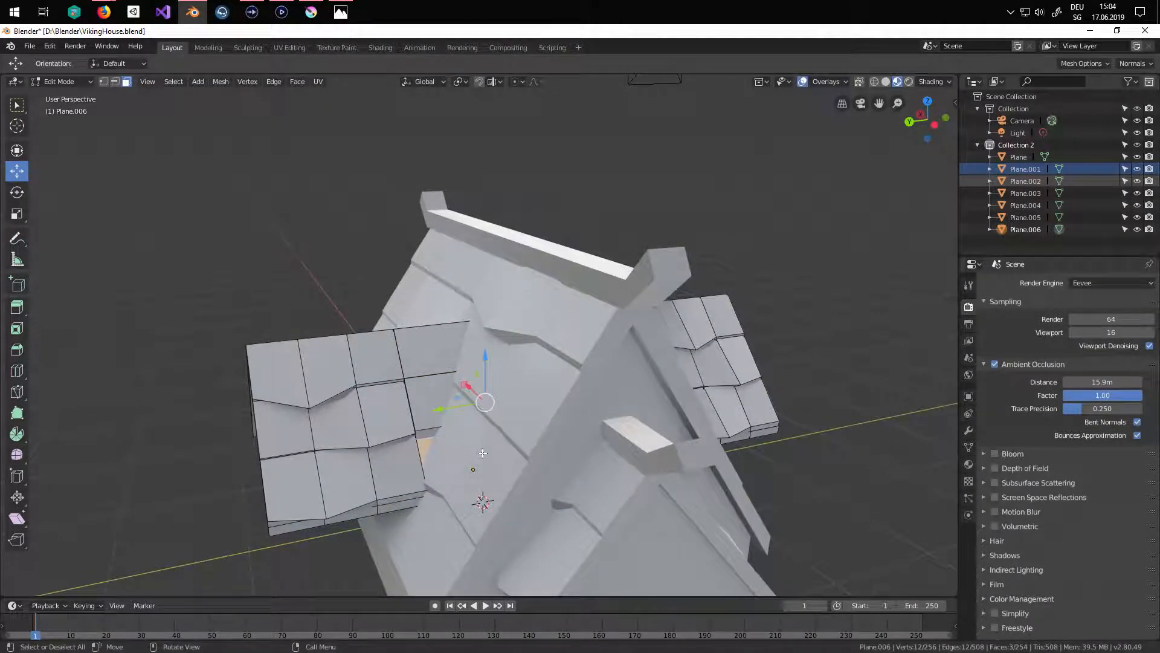
- Try to extrude the selected bottom-row faces of the cross roof outward, and undo the attempts
{"action": "key", "text": "e"}
{"action": "left_click", "coordinate": [489, 438]}
{"action": "key", "text": "Tab"}
{"action": "middle_click_drag", "start_coordinate": [488, 438], "coordinate": [369, 227]}
{"action": "middle_click_drag", "start_coordinate": [429, 348], "coordinate": [527, 444]}
{"action": "key", "text": "Tab"}
{"action": "key", "text": "ctrl+z"}
{"action": "key", "text": "ctrl+z"}
{"action": "key", "text": "ctrl+z"}
{"action": "key", "text": "e"}
{"action": "left_click", "coordinate": [527, 410]}
{"action": "key", "text": "ctrl+z"}
{"action": "key", "text": "ctrl+z"}
- Extrude the selected bottom-row faces of the cross roof outward and do the same with another bottom-row face beside the main roof
{"action": "key", "text": "e"}
{"action": "left_click", "coordinate": [585, 447]}
{"action": "left_click", "coordinate": [529, 445]}
{"action": "key", "text": "e"}
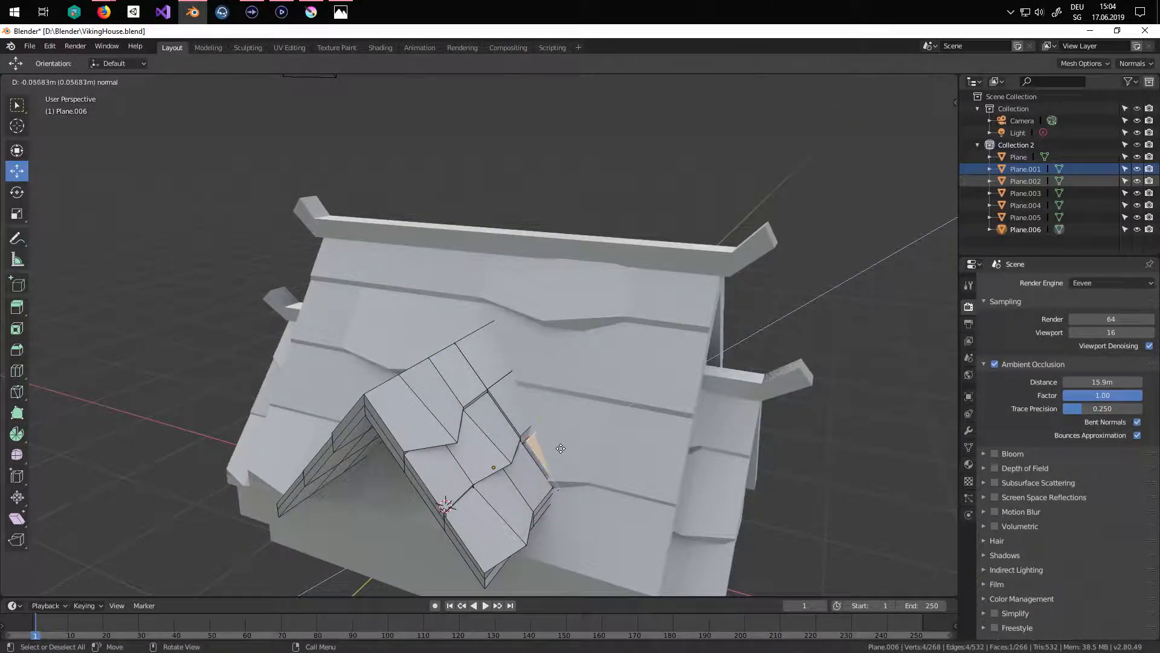
{"action": "left_click", "coordinate": [561, 448]}
{"action": "key", "text": "Tab"}
{"action": "middle_click_drag", "start_coordinate": [744, 278], "coordinate": [302, 242]}
{"action": "key", "text": "Tab"}
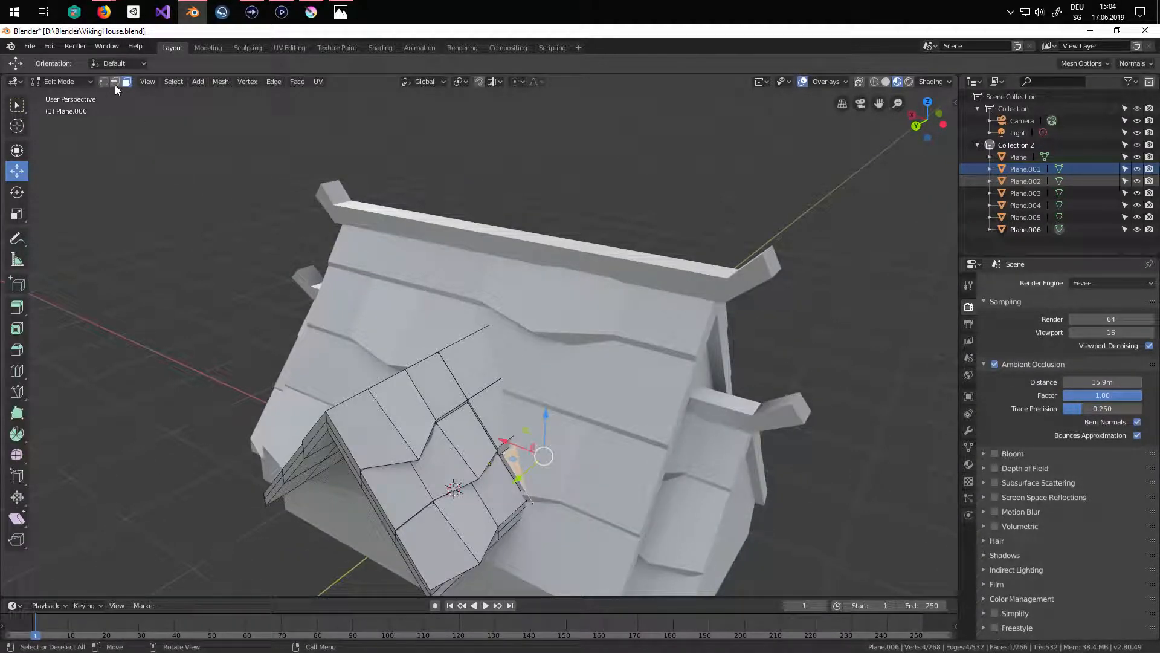
- Switch to vertex selection and shift a single corner vertex of the cross roof's raised faces beside the main roof
{"action": "left_click", "coordinate": [515, 450]}
{"action": "left_click", "coordinate": [681, 247]}
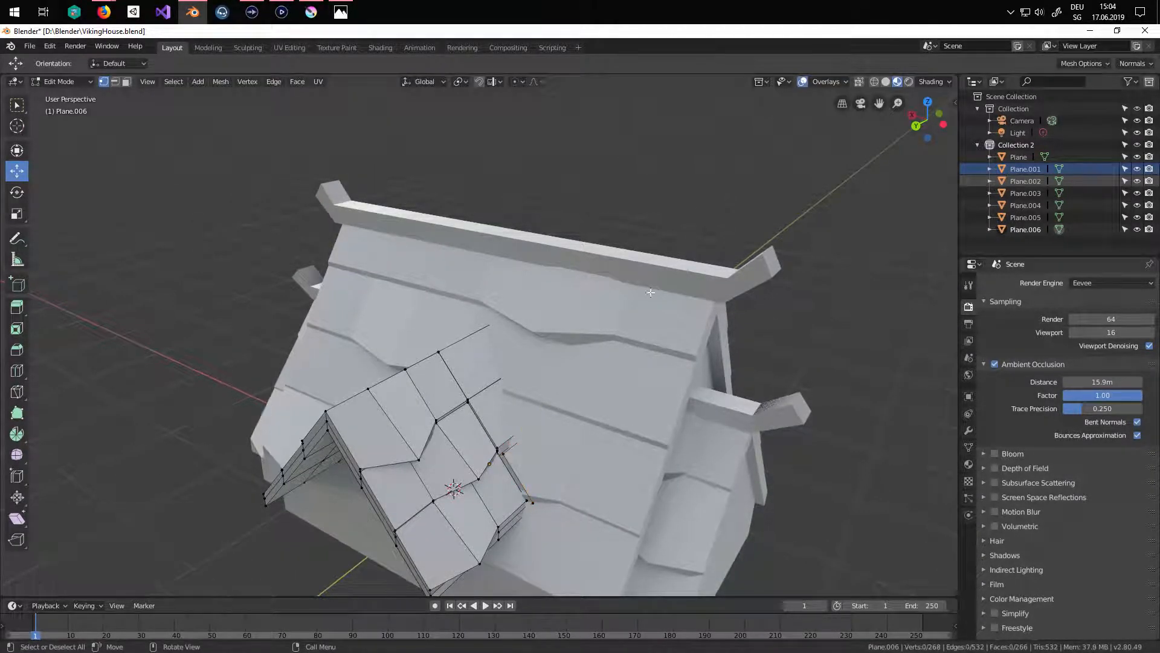
{"action": "left_click_drag", "start_coordinate": [472, 435], "coordinate": [482, 440]}
{"action": "left_click_drag", "start_coordinate": [479, 440], "coordinate": [474, 437]}
{"action": "key", "text": "Tab"}
{"action": "middle_click_drag", "start_coordinate": [578, 480], "coordinate": [443, 373]}
{"action": "key", "text": "Tab"}
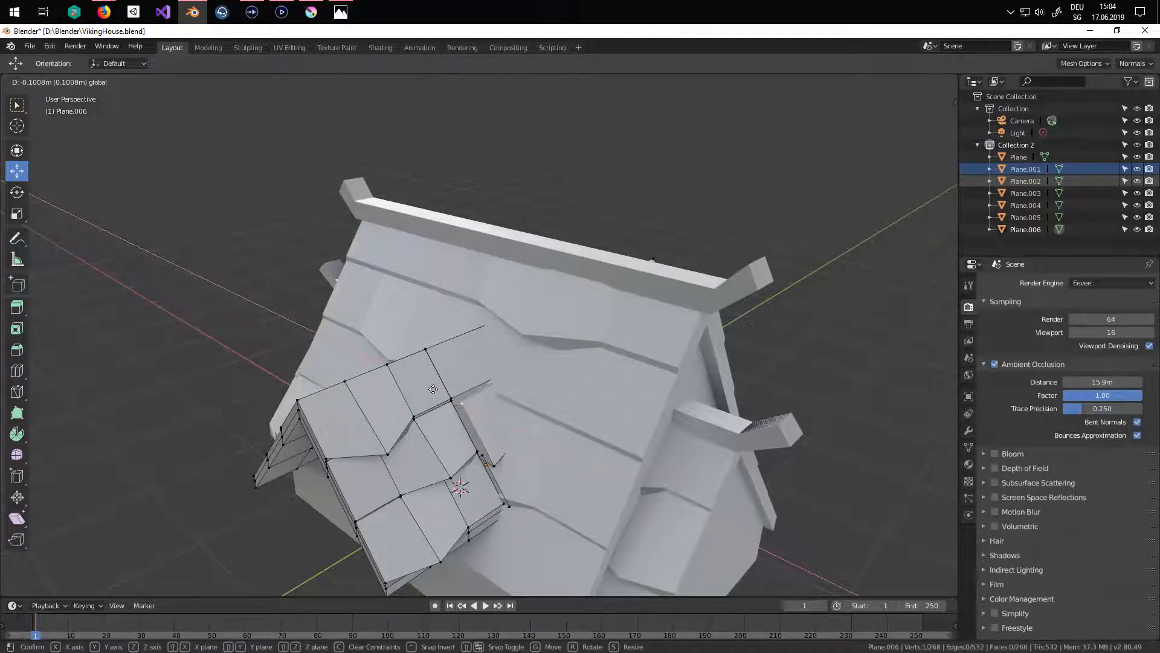
- Select the overlapping vertices at the lower corner of the cross roof's top row and move them about -0.097 m along X
{"action": "scroll", "coordinate": [471, 410], "scroll_direction": "up", "scroll_amount": 4}
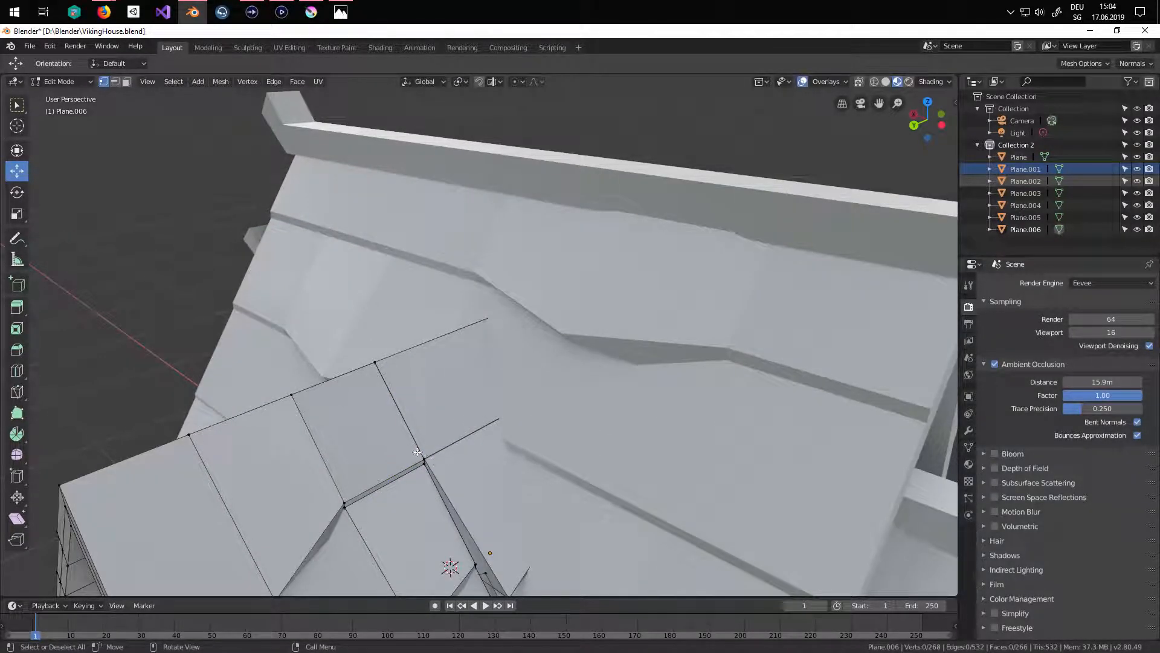
{"action": "left_click_drag", "start_coordinate": [399, 442], "coordinate": [420, 456]}
{"action": "left_click", "coordinate": [424, 399]}
{"action": "key", "text": "ctrl+z"}
{"action": "key", "text": "c"}
{"action": "left_click", "coordinate": [427, 461]}
{"action": "right_click", "coordinate": [427, 460]}
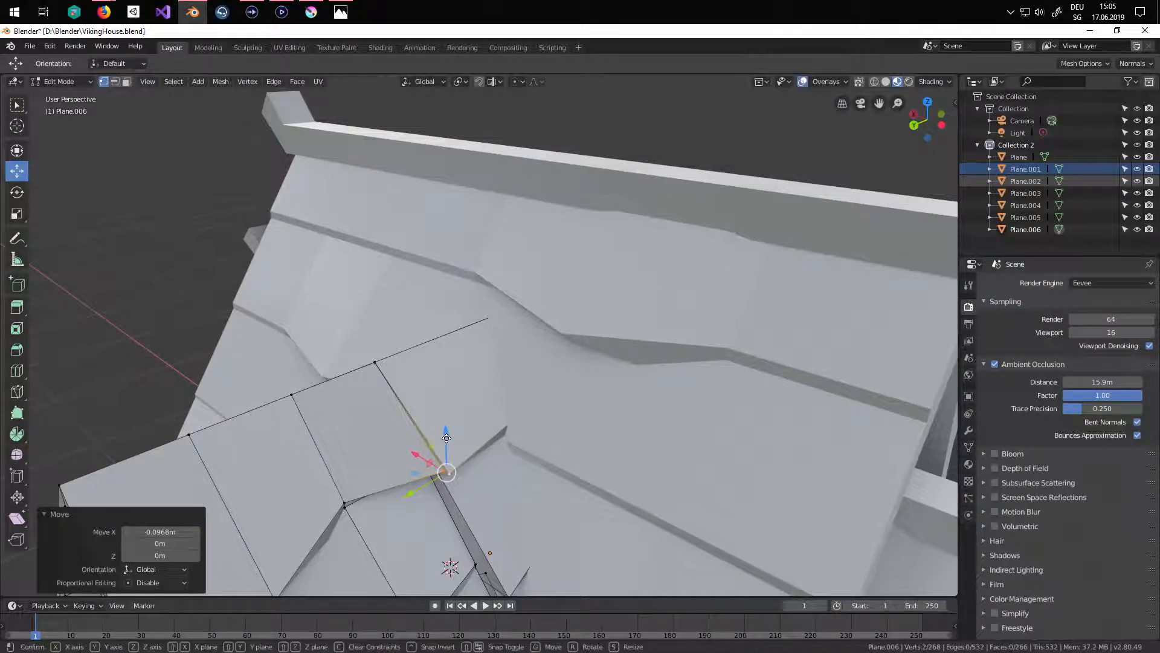
- Move the matching corner vertices on the cross roof's opposite slope about 0.097 m along X
{"action": "key", "text": "Tab"}
{"action": "scroll", "coordinate": [447, 442], "scroll_direction": "down", "scroll_amount": 4}
{"action": "middle_click_drag", "start_coordinate": [448, 436], "coordinate": [606, 404]}
{"action": "key", "text": "Tab"}
{"action": "scroll", "coordinate": [536, 400], "scroll_direction": "up", "scroll_amount": 4}
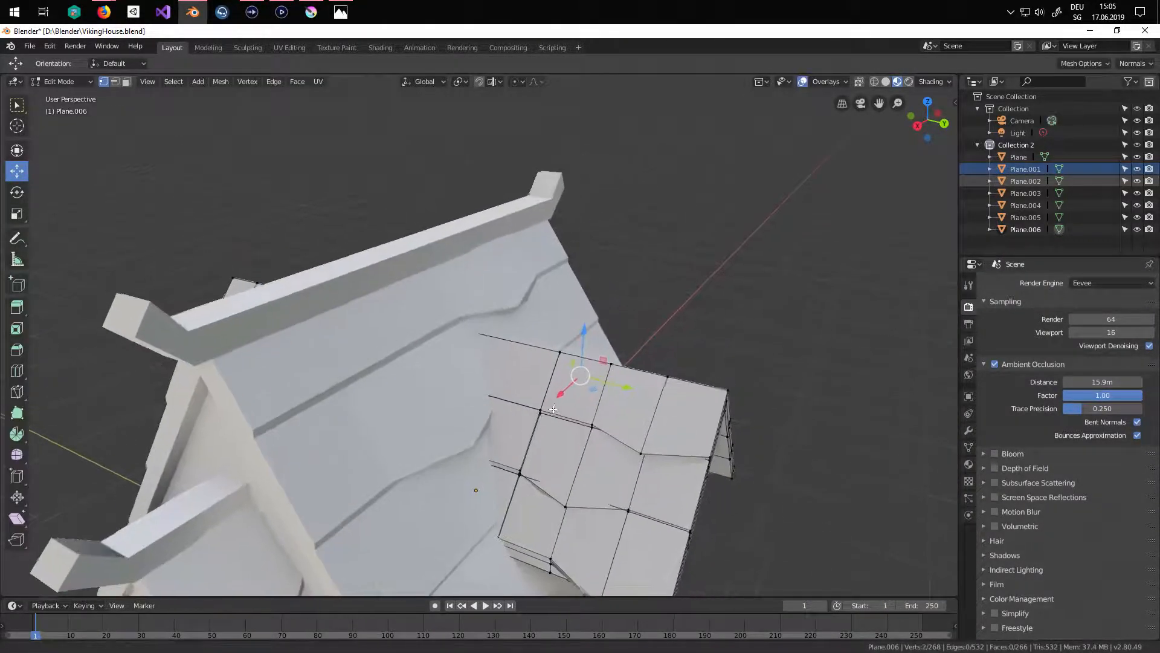
{"action": "key", "text": "c"}
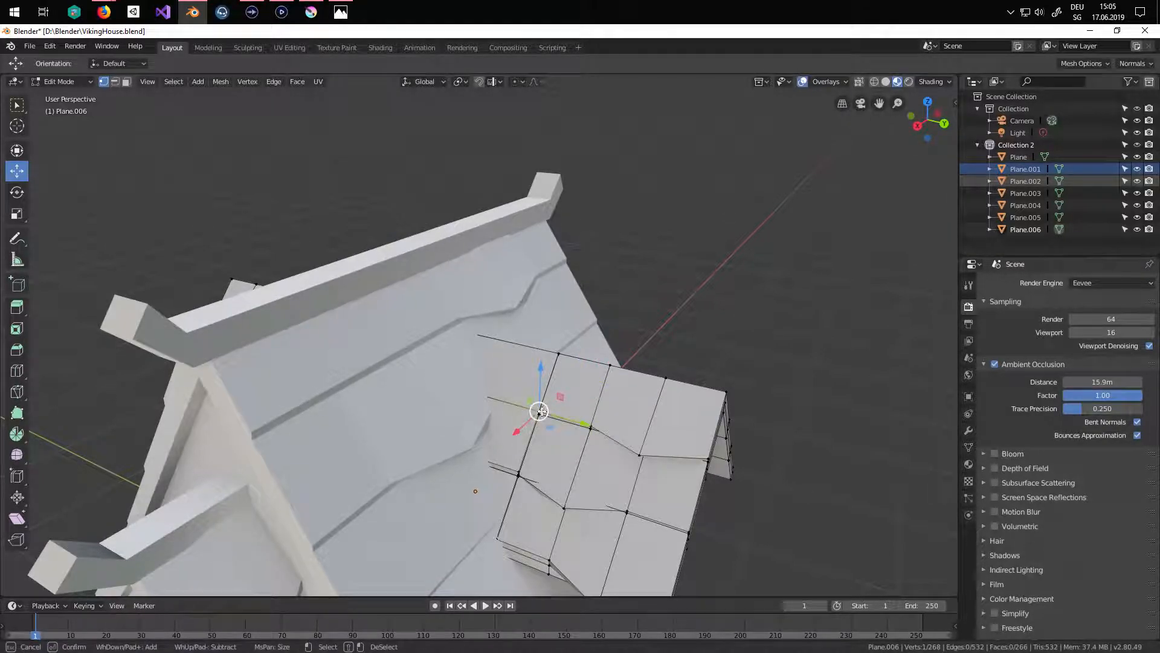
{"action": "right_click", "coordinate": [538, 411]}
{"action": "left_click_drag", "start_coordinate": [517, 431], "coordinate": [508, 439]}
{"action": "scroll", "coordinate": [544, 432], "scroll_direction": "up", "scroll_amount": 3}
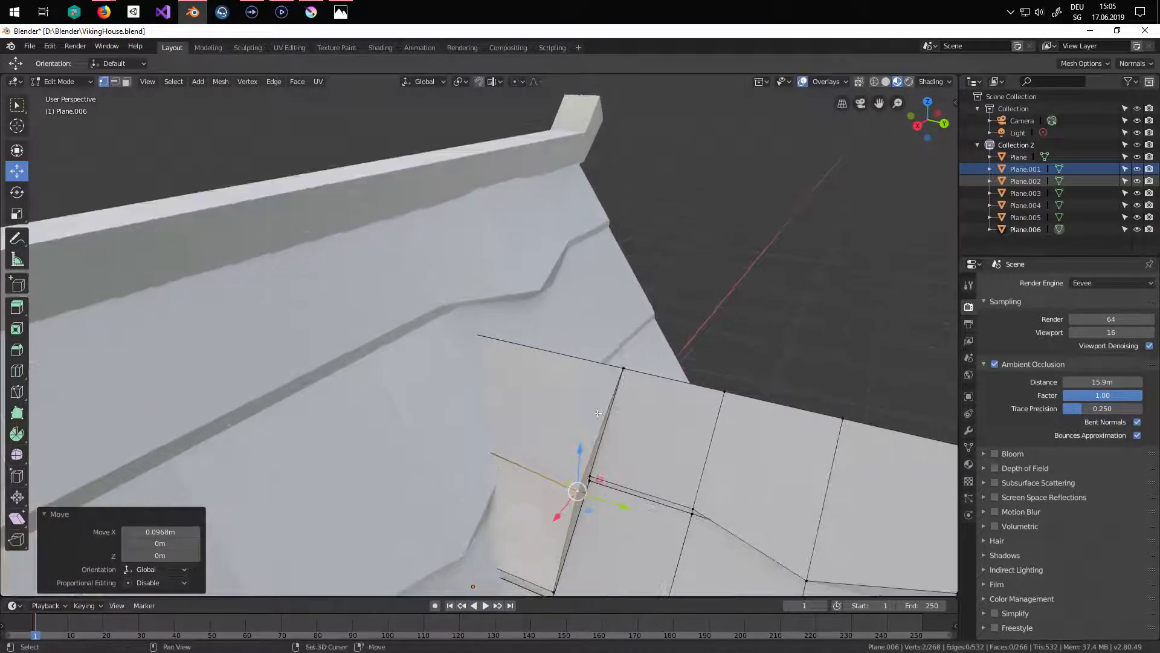
- Try to nudge individual corner vertices of this cross roof slope about -0.011 m along X, and undo the attempts
{"action": "middle_click_drag", "start_coordinate": [625, 419], "coordinate": [521, 380], "text": "shift"}
{"action": "scroll", "coordinate": [522, 381], "scroll_direction": "up", "scroll_amount": 3}
{"action": "mouse_move", "coordinate": [468, 509]}
{"action": "left_mouse_down"}
{"action": "mouse_move", "coordinate": [459, 526]}
{"action": "mouse_move", "coordinate": [472, 514]}
{"action": "left_mouse_up"}
{"action": "key", "text": "c"}
{"action": "left_click", "coordinate": [492, 493]}
{"action": "right_click", "coordinate": [492, 493]}
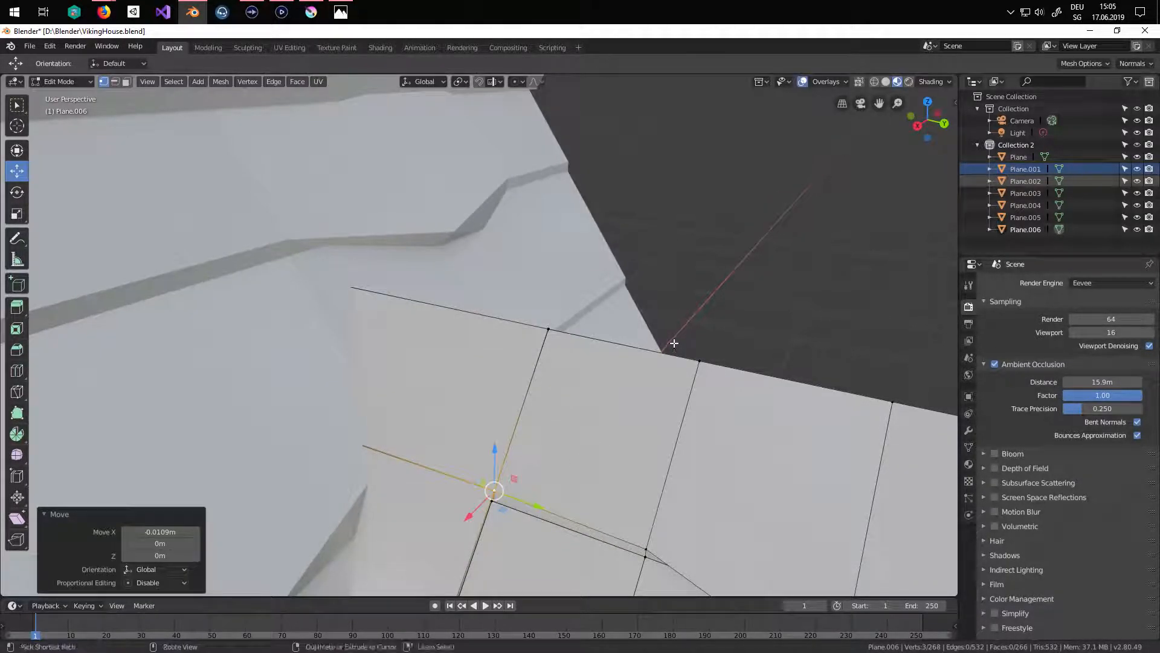
{"action": "key", "text": "ctrl+z"}
{"action": "key", "text": "Tab"}
{"action": "middle_click_drag", "start_coordinate": [545, 463], "coordinate": [565, 287], "text": "shift"}
{"action": "key", "text": "Tab"}
{"action": "left_click", "coordinate": [476, 289]}
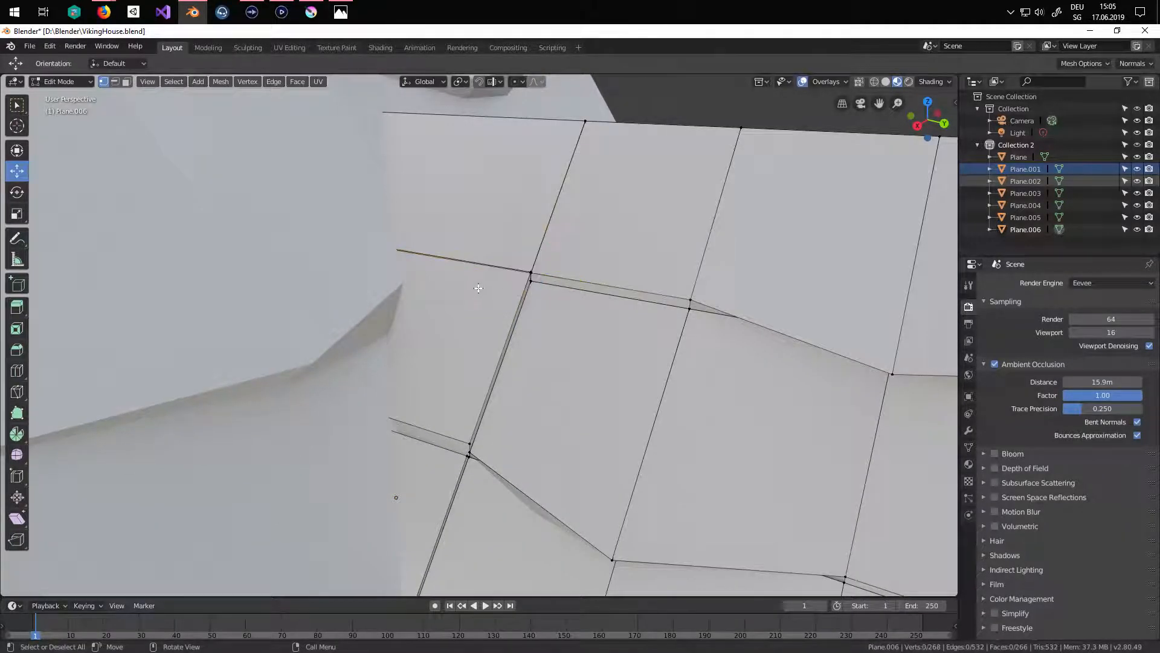
{"action": "left_click", "coordinate": [529, 276]}
{"action": "key", "text": "ctrl+z"}
{"action": "key", "text": "ctrl+z"}
- Select the two overlapping vertices at that corner and reposition them along X, lowering them about 0.023 m in Z
{"action": "left_click", "coordinate": [530, 272]}
{"action": "left_click_drag", "start_coordinate": [532, 229], "coordinate": [530, 271]}
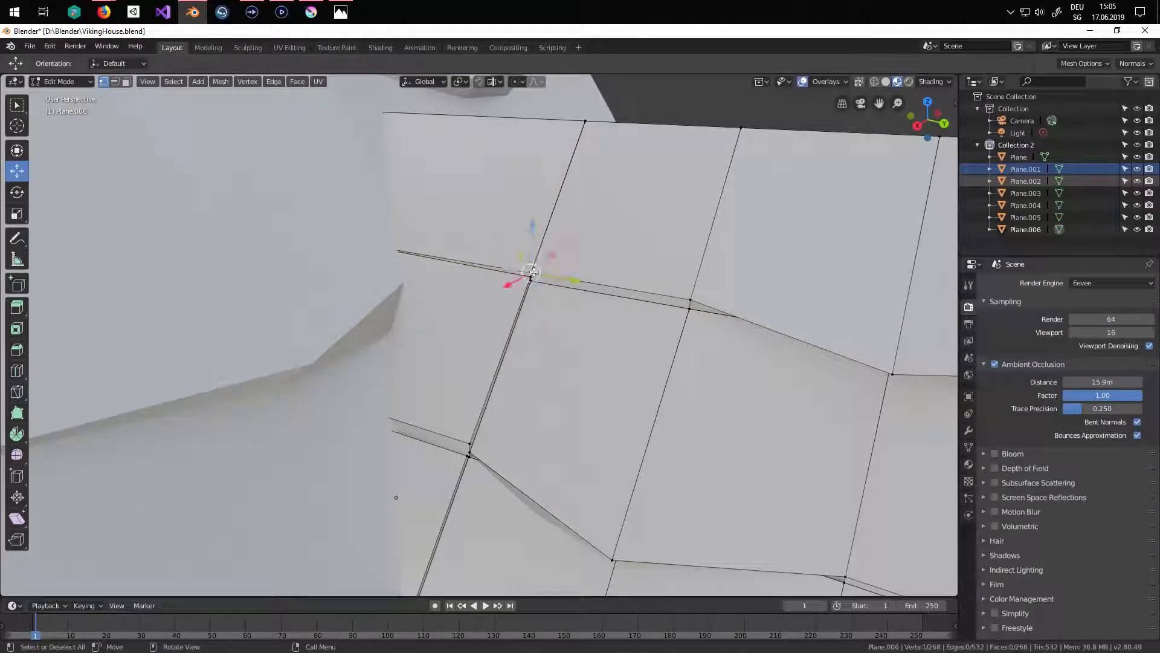
{"action": "left_click", "coordinate": [530, 273], "text": "shift"}
{"action": "middle_click_drag", "start_coordinate": [531, 273], "coordinate": [423, 312]}
{"action": "left_click_drag", "start_coordinate": [423, 311], "coordinate": [393, 319]}
{"action": "left_click_drag", "start_coordinate": [427, 273], "coordinate": [427, 284]}
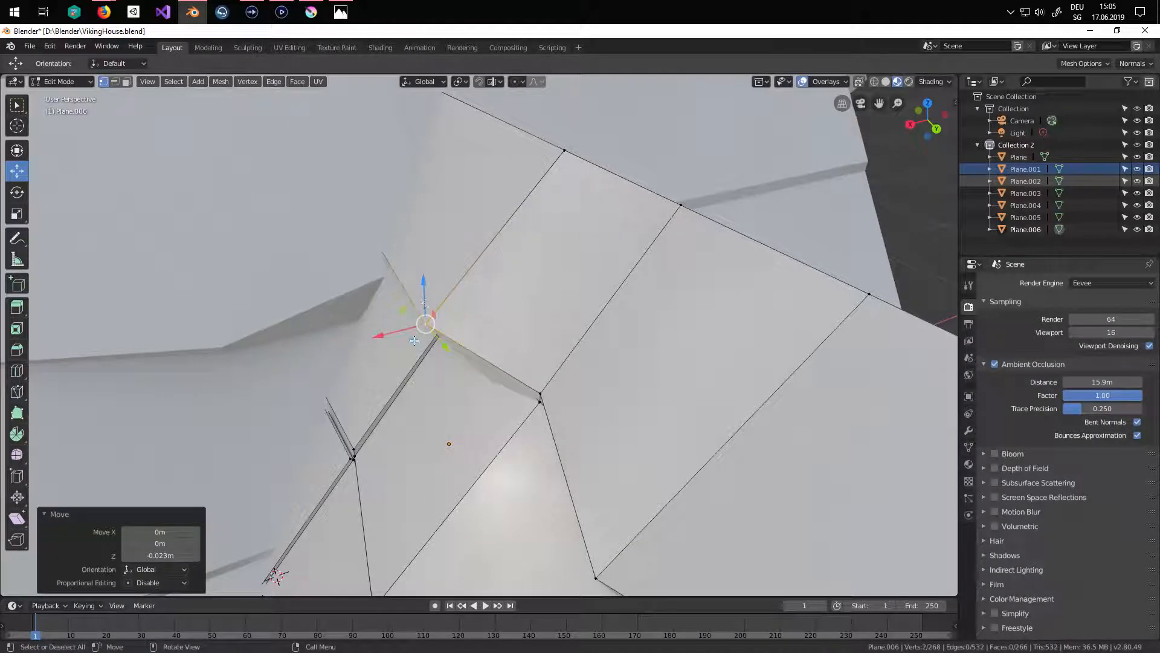
- Add a loop cut through the cross roof's last column of faces beside the main roof
{"action": "scroll", "coordinate": [377, 344], "scroll_direction": "down", "scroll_amount": 3}
{"action": "middle_click_drag", "start_coordinate": [377, 344], "coordinate": [314, 376]}
{"action": "key", "text": "Tab"}
{"action": "scroll", "coordinate": [482, 377], "scroll_direction": "down", "scroll_amount": 2}
{"action": "key", "text": "Tab"}
{"action": "scroll", "coordinate": [393, 411], "scroll_direction": "up", "scroll_amount": 2}
{"action": "key", "text": "ctrl+r"}
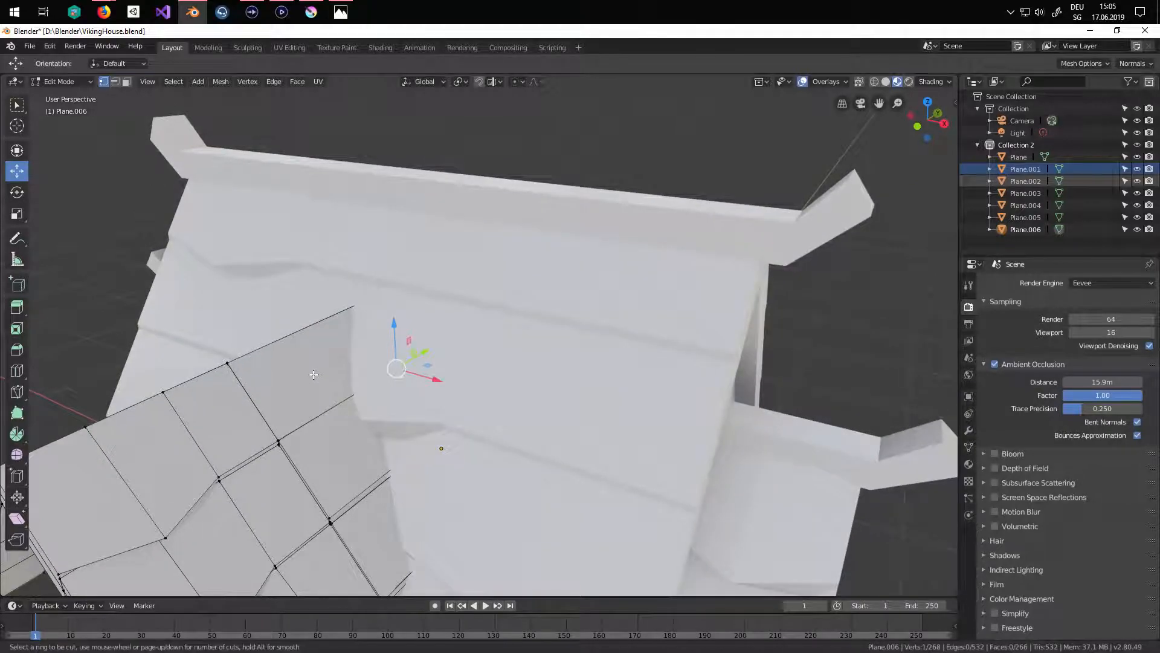
{"action": "left_click", "coordinate": [291, 340]}
{"action": "left_click", "coordinate": [292, 340]}
- Shift the new loop's vertices at the lower edge of the top tile row along X and Z to make the edge uneven
{"action": "left_click", "coordinate": [345, 400]}
{"action": "mouse_move", "coordinate": [378, 417]}
{"action": "left_mouse_down"}
{"action": "mouse_move", "coordinate": [390, 423]}
{"action": "mouse_move", "coordinate": [370, 412]}
{"action": "left_mouse_up"}
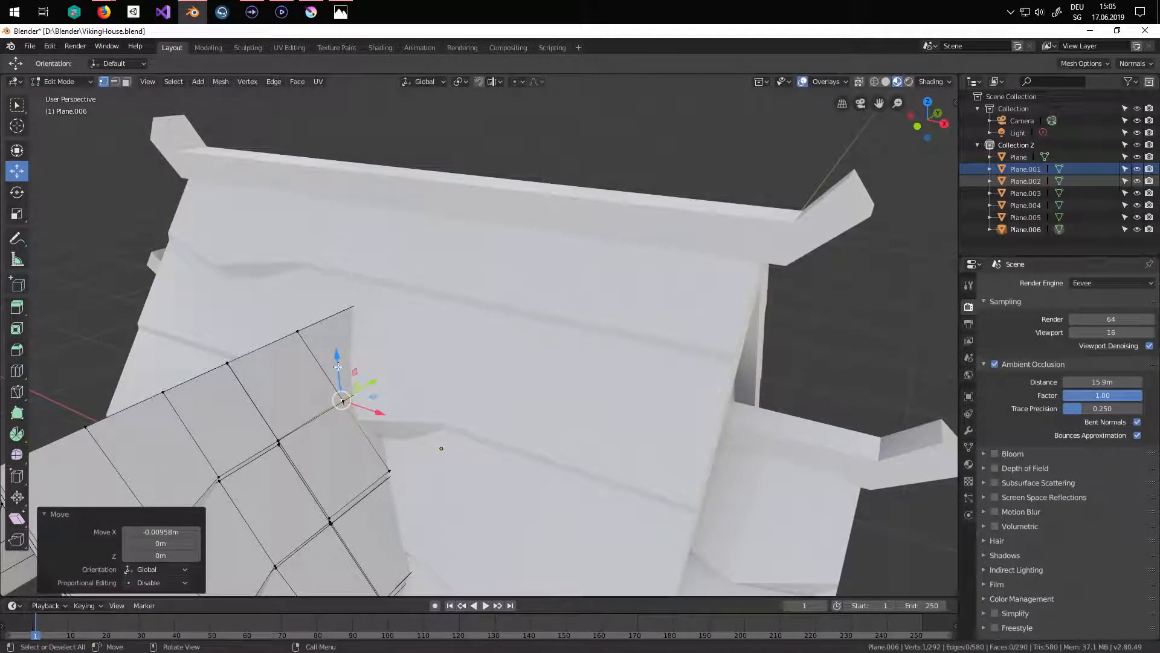
{"action": "left_click", "coordinate": [355, 394]}
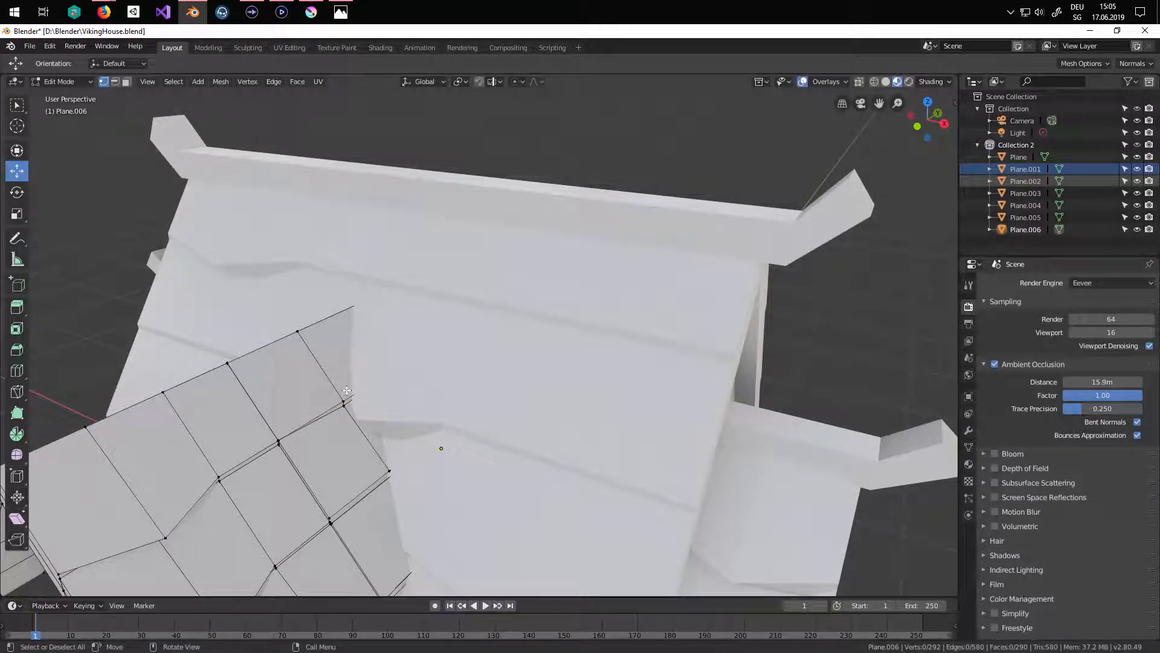
{"action": "left_click_drag", "start_coordinate": [369, 410], "coordinate": [384, 416]}
{"action": "left_click_drag", "start_coordinate": [357, 373], "coordinate": [355, 382]}
- Move the new loop's vertex at the lower edge of the middle tile row about 0.07 m and save the file
{"action": "key", "text": "Tab"}
{"action": "middle_click_drag", "start_coordinate": [411, 450], "coordinate": [423, 338], "text": "shift"}
{"action": "scroll", "coordinate": [353, 374], "scroll_direction": "down", "scroll_amount": 4}
{"action": "mouse_move", "coordinate": [352, 375]}
{"action": "middle_mouse_down"}
{"action": "mouse_move", "coordinate": [386, 394]}
{"action": "mouse_move", "coordinate": [361, 379]}
{"action": "middle_mouse_up"}
{"action": "key", "text": "Tab"}
{"action": "scroll", "coordinate": [377, 381], "scroll_direction": "up", "scroll_amount": 3}
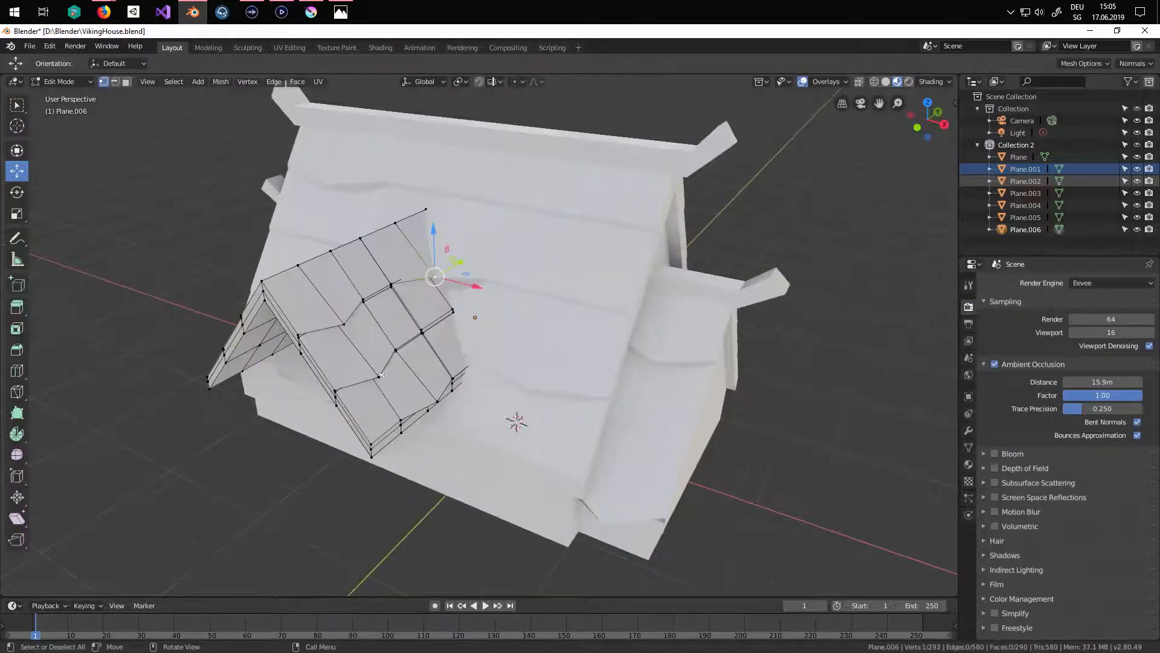
{"action": "left_click_drag", "start_coordinate": [429, 333], "coordinate": [437, 342]}
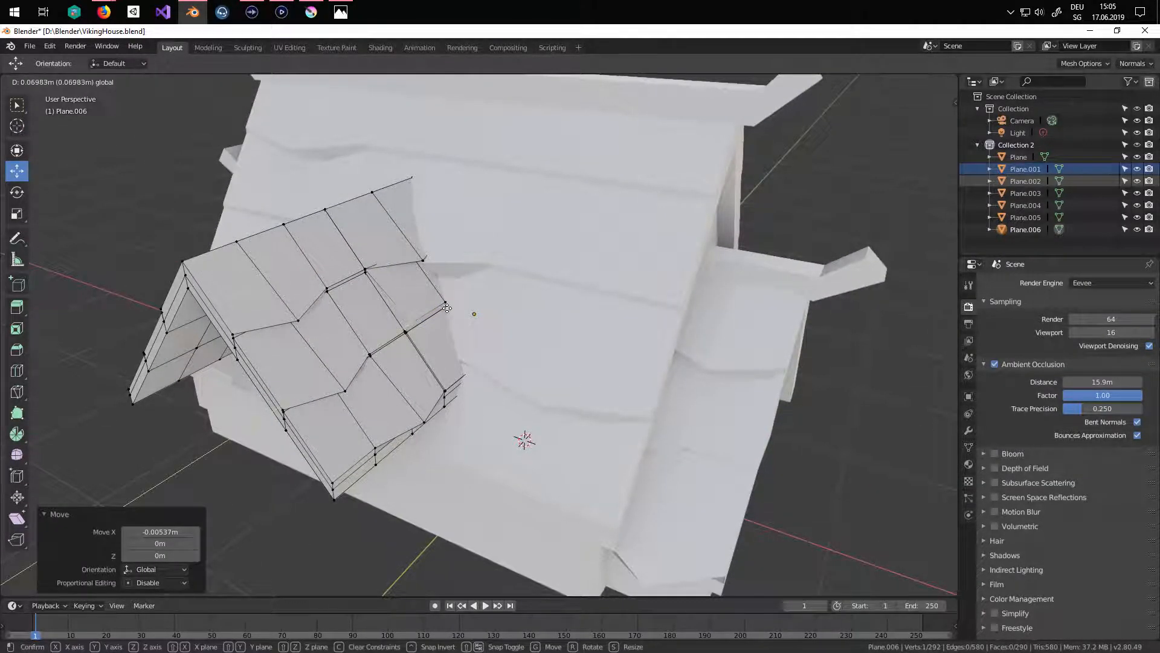
{"action": "key", "text": "Tab"}
{"action": "middle_click_drag", "start_coordinate": [448, 354], "coordinate": [486, 379]}
{"action": "left_click", "coordinate": [29, 47]}
{"action": "left_click", "coordinate": [47, 140]}
- Lengthen the end extensions along X and scale their height by 1.11 in Z
{"action": "scroll", "coordinate": [471, 369], "scroll_direction": "down", "scroll_amount": 3}
{"action": "left_click", "coordinate": [384, 340]}
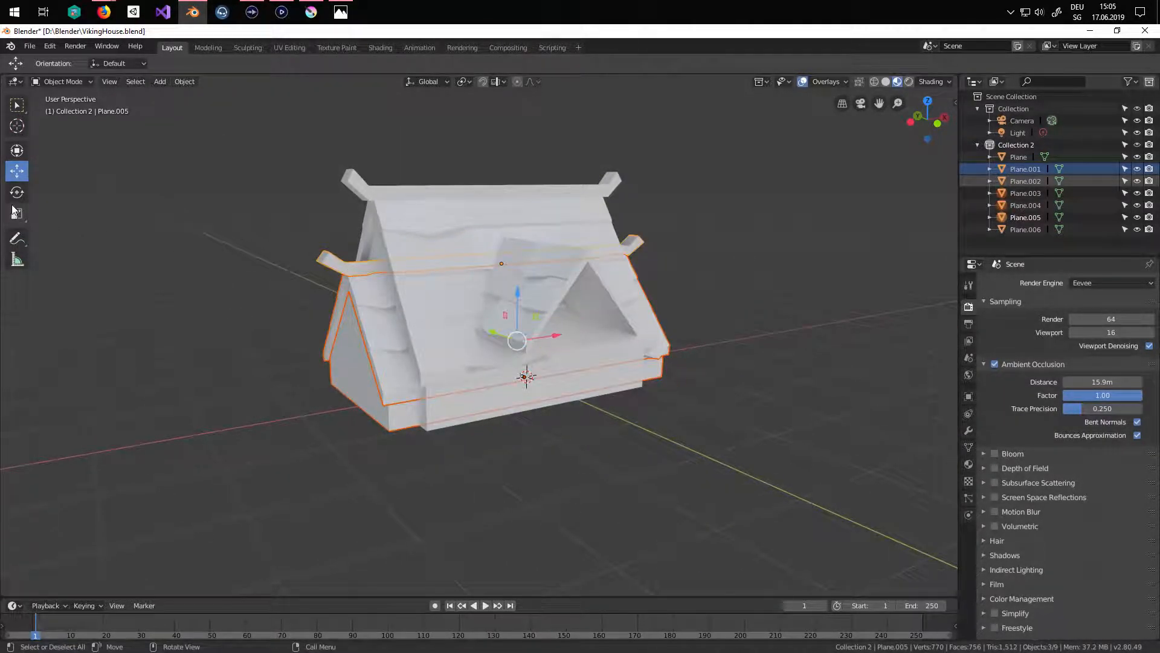
{"action": "left_click_drag", "start_coordinate": [561, 336], "coordinate": [556, 339]}
{"action": "mouse_move", "coordinate": [522, 293]}
{"action": "left_mouse_down"}
{"action": "mouse_move", "coordinate": [521, 266]}
{"action": "mouse_move", "coordinate": [523, 287]}
{"action": "left_mouse_up"}
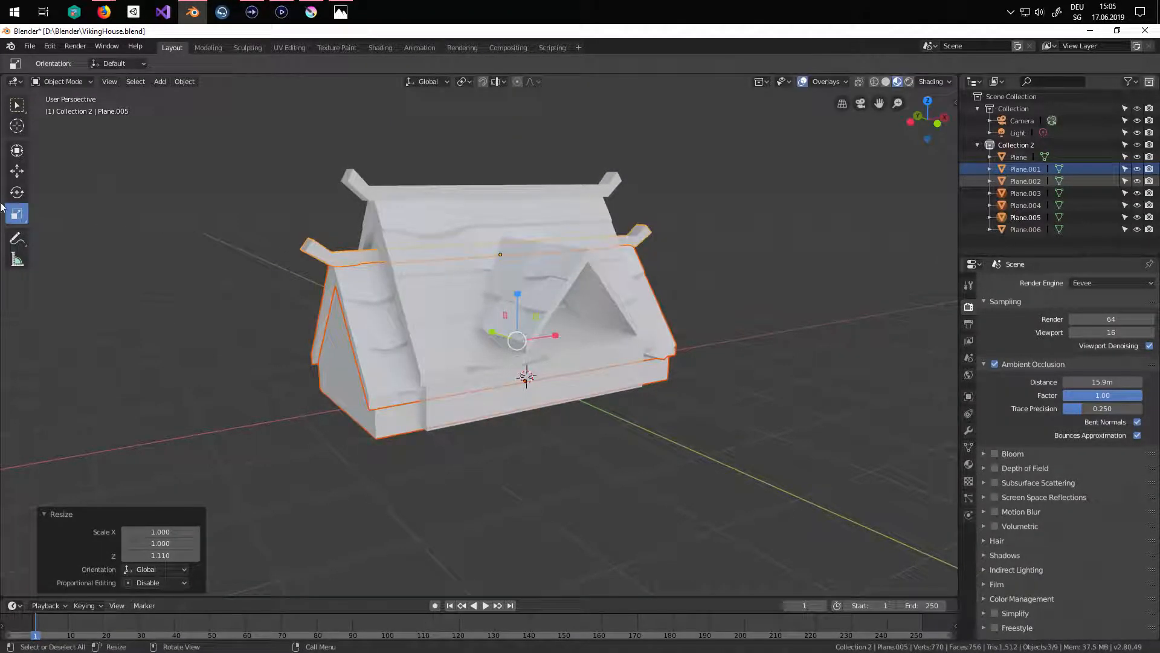
{"action": "left_click", "coordinate": [17, 171]}
{"action": "key", "text": "KP_1"}
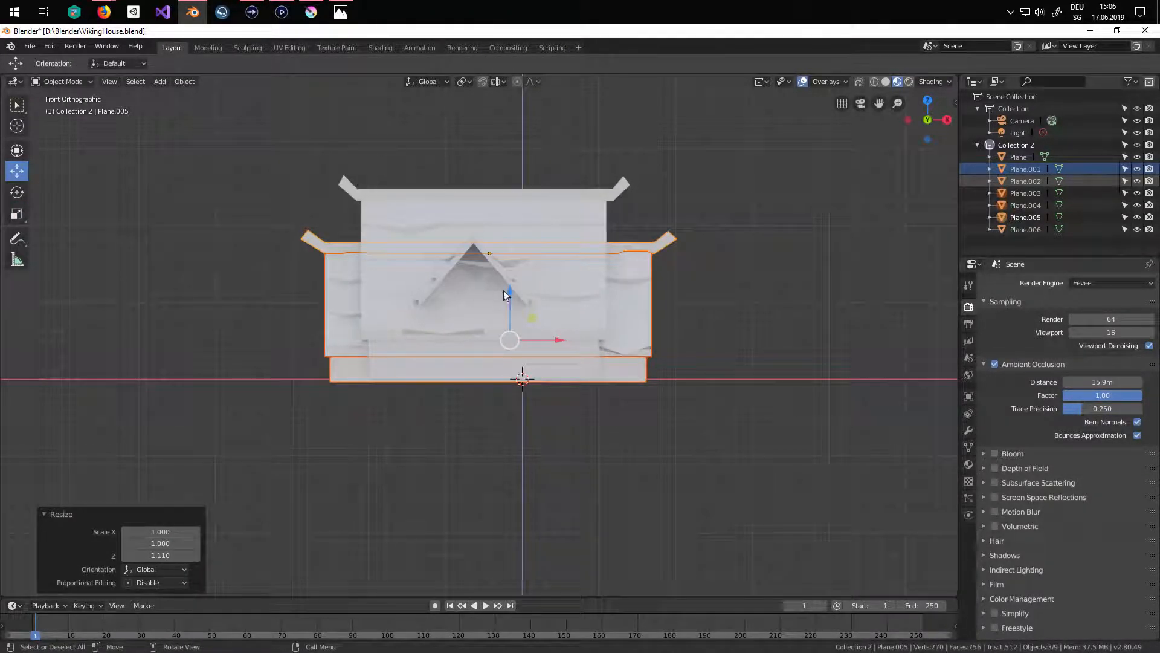
{"action": "middle_click_drag", "start_coordinate": [487, 343], "coordinate": [606, 458]}
- Add a plane mesh, try moving it away from the origin along X, and undo the move
{"action": "left_click", "coordinate": [160, 81]}
{"action": "mouse_move", "coordinate": [199, 97]}
{"action": "left_click", "coordinate": [269, 96]}
{"action": "key", "text": "s"}
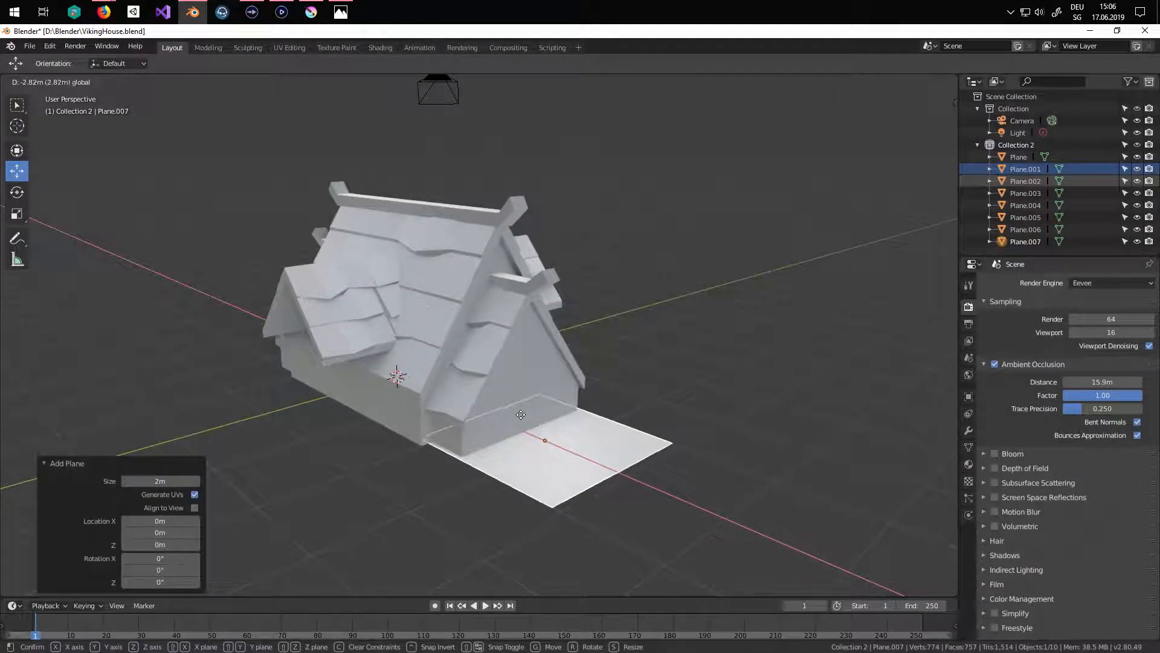
{"action": "left_click", "coordinate": [561, 431]}
{"action": "key", "text": "ctrl+z"}
- Isolate the new plane in local view and scale it uniformly to about 0.219
{"action": "middle_click_drag", "start_coordinate": [564, 426], "coordinate": [524, 400]}
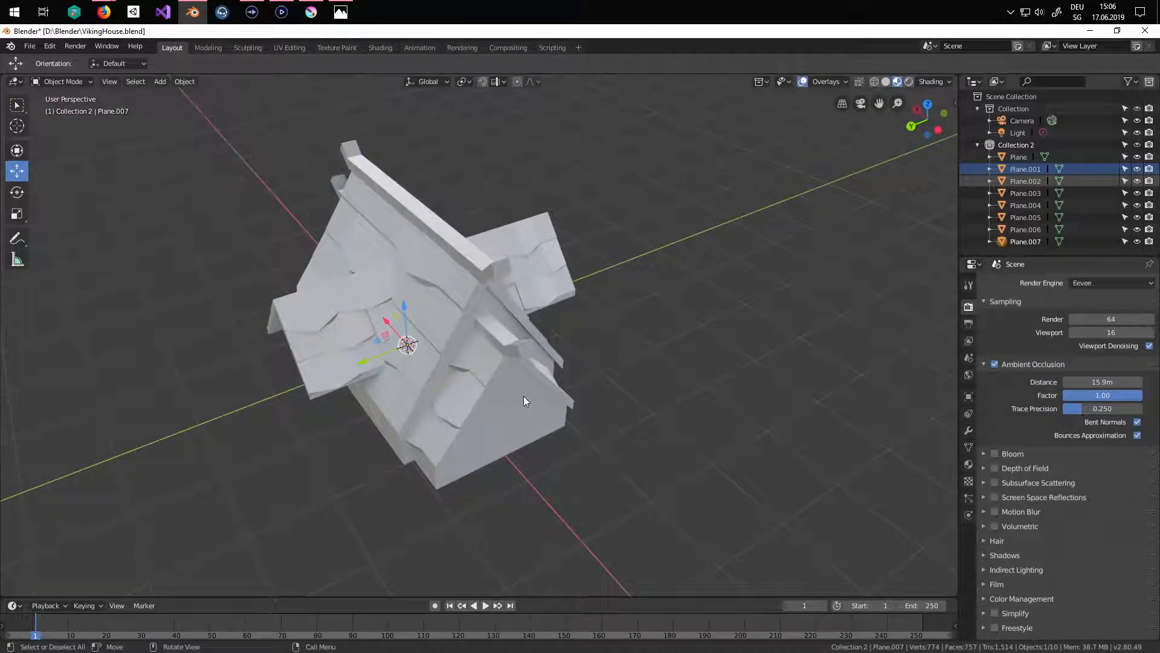
{"action": "key", "text": "KP_Divide"}
{"action": "key", "text": "KP_Divide"}
{"action": "key", "text": "KP_Divide"}
{"action": "middle_click_drag", "start_coordinate": [591, 400], "coordinate": [551, 524]}
{"action": "middle_click_drag", "start_coordinate": [622, 374], "coordinate": [697, 412]}
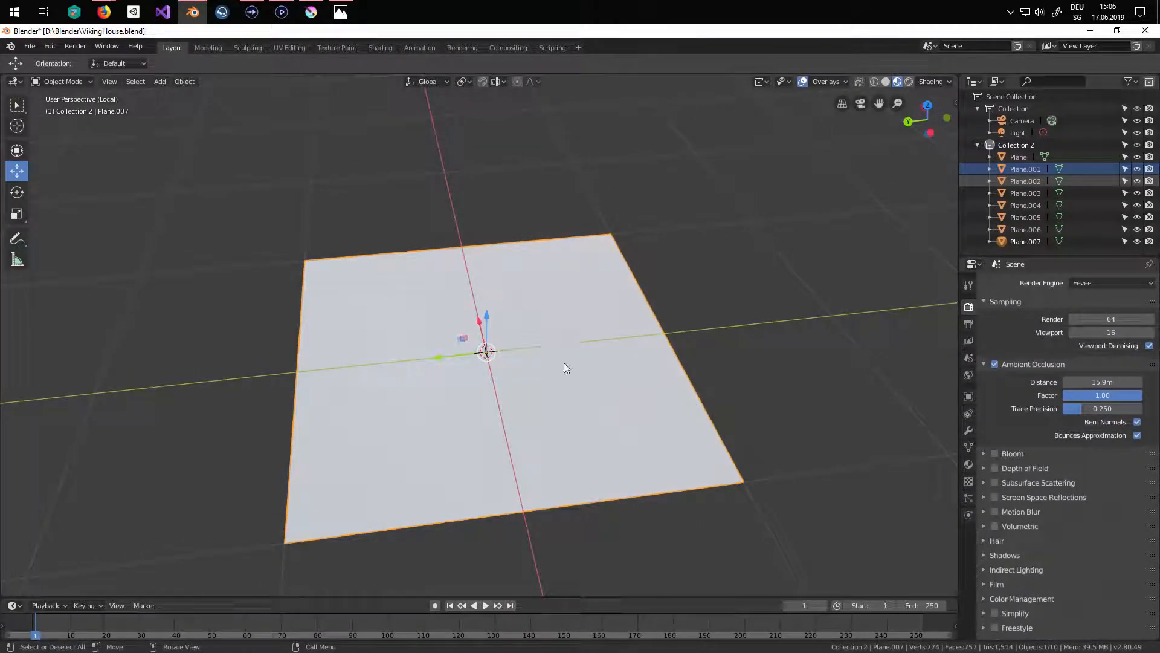
{"action": "key", "text": "s"}
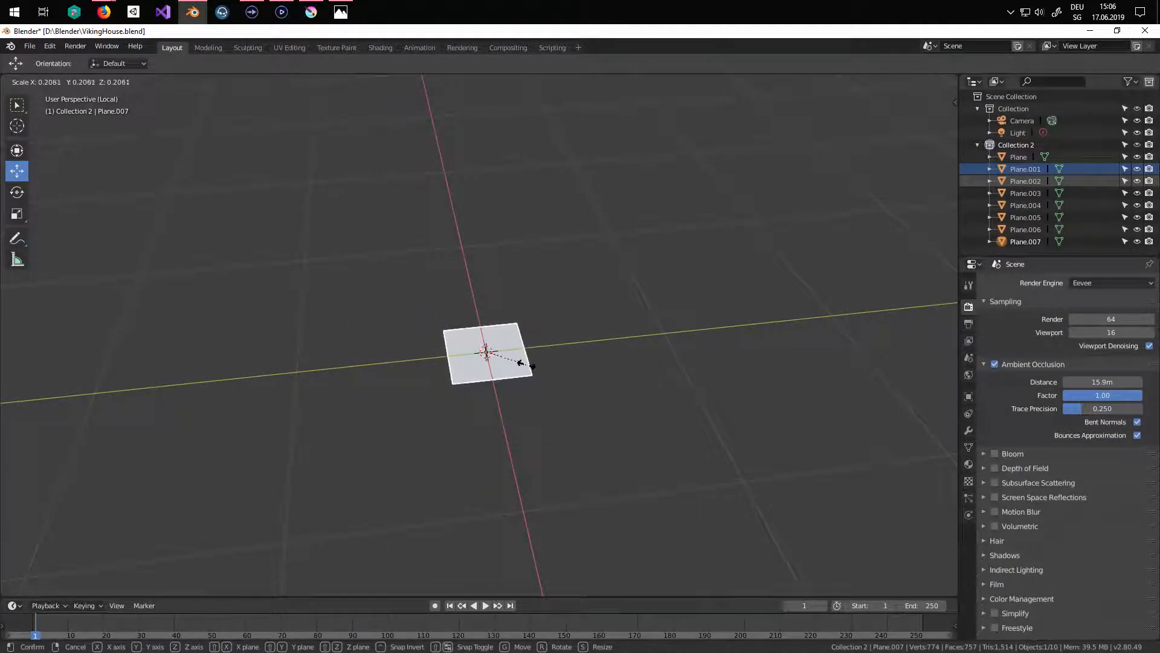
{"action": "left_click", "coordinate": [524, 364]}
- Add a Subdivision Surface modifier with view level 1 to the plane and apply it
{"action": "left_click", "coordinate": [969, 431]}
{"action": "left_click", "coordinate": [1035, 284]}
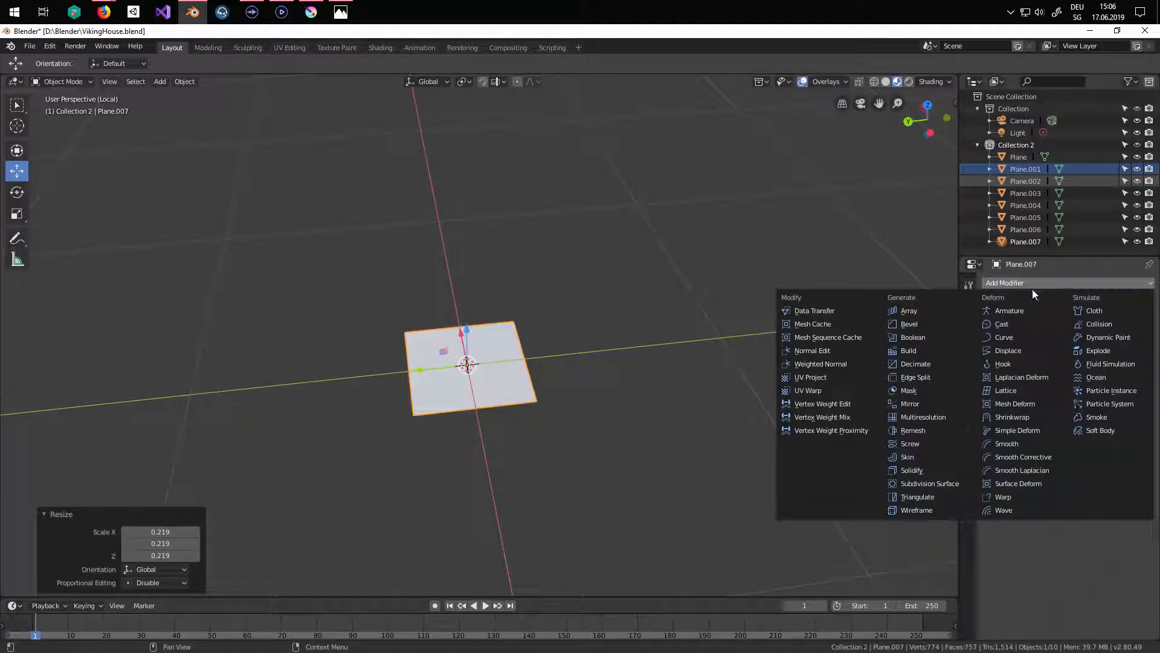
{"action": "left_click", "coordinate": [933, 484]}
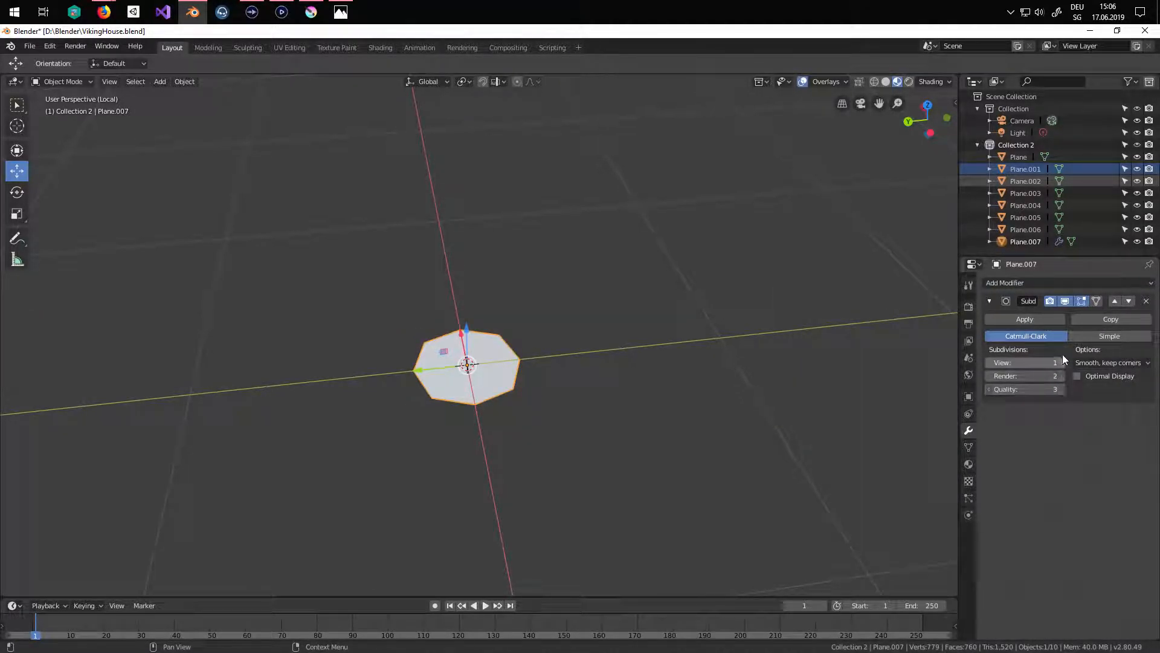
{"action": "left_click", "coordinate": [999, 319]}
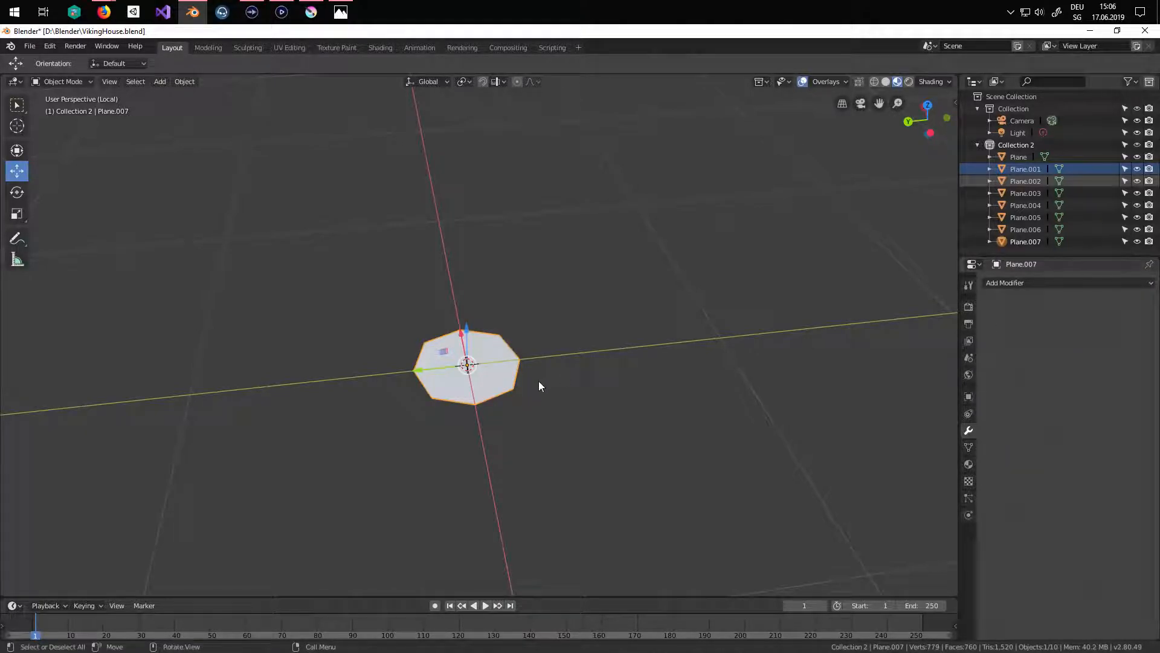
- Extrude the octagonal plane upward about 0.03 m into a flat disc
{"action": "key", "text": "Tab"}
{"action": "key", "text": "KP_1"}
{"action": "scroll", "coordinate": [494, 332], "scroll_direction": "up", "scroll_amount": 4}
{"action": "scroll", "coordinate": [507, 450], "scroll_direction": "down", "scroll_amount": 3}
{"action": "key", "text": "e"}
{"action": "left_click", "coordinate": [518, 459]}
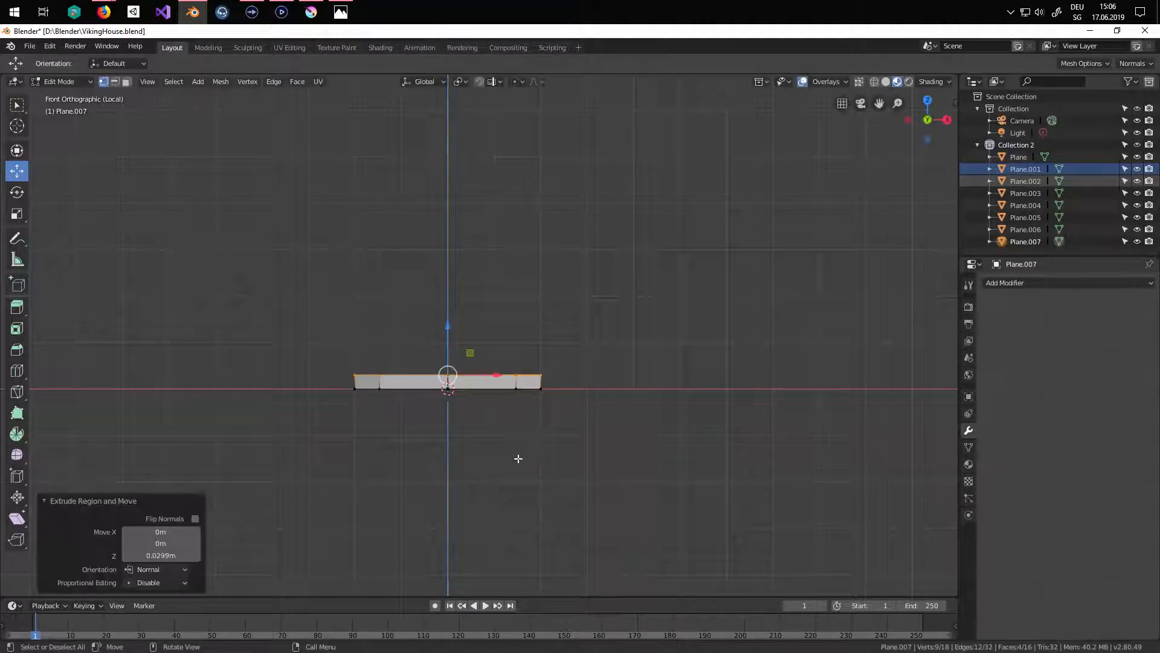
- Bevel the edges of the disc's top surface with a single segment
{"action": "scroll", "coordinate": [532, 470], "scroll_direction": "up", "scroll_amount": 1}
{"action": "middle_click_drag", "start_coordinate": [518, 475], "coordinate": [536, 486], "text": "shift"}
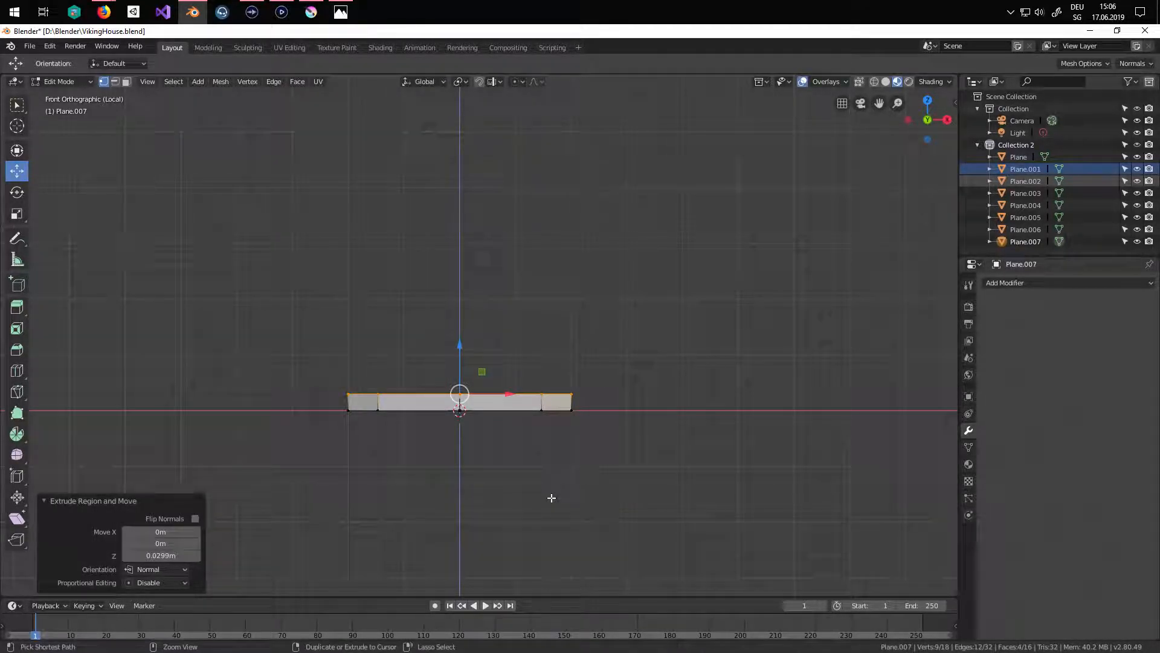
{"action": "key", "text": "ctrl+b"}
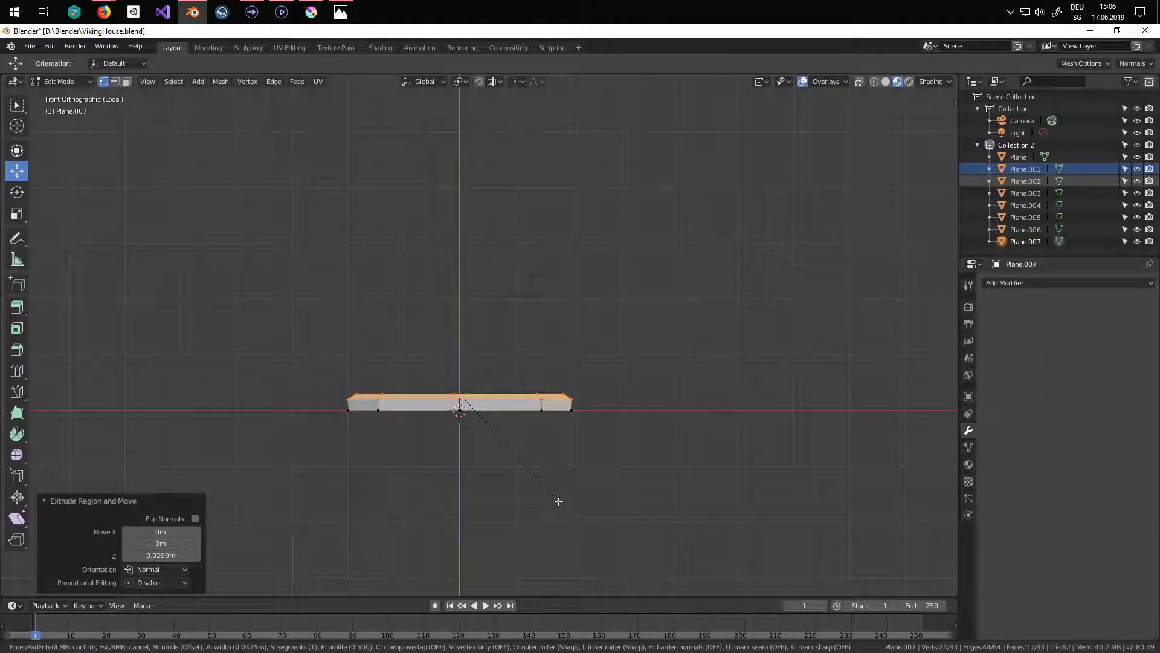
{"action": "left_click", "coordinate": [557, 502]}
{"action": "middle_click_drag", "start_coordinate": [556, 500], "coordinate": [559, 537]}
- Switch to face selection, select all the disc's top faces and dissolve their edges
{"action": "left_click", "coordinate": [512, 452]}
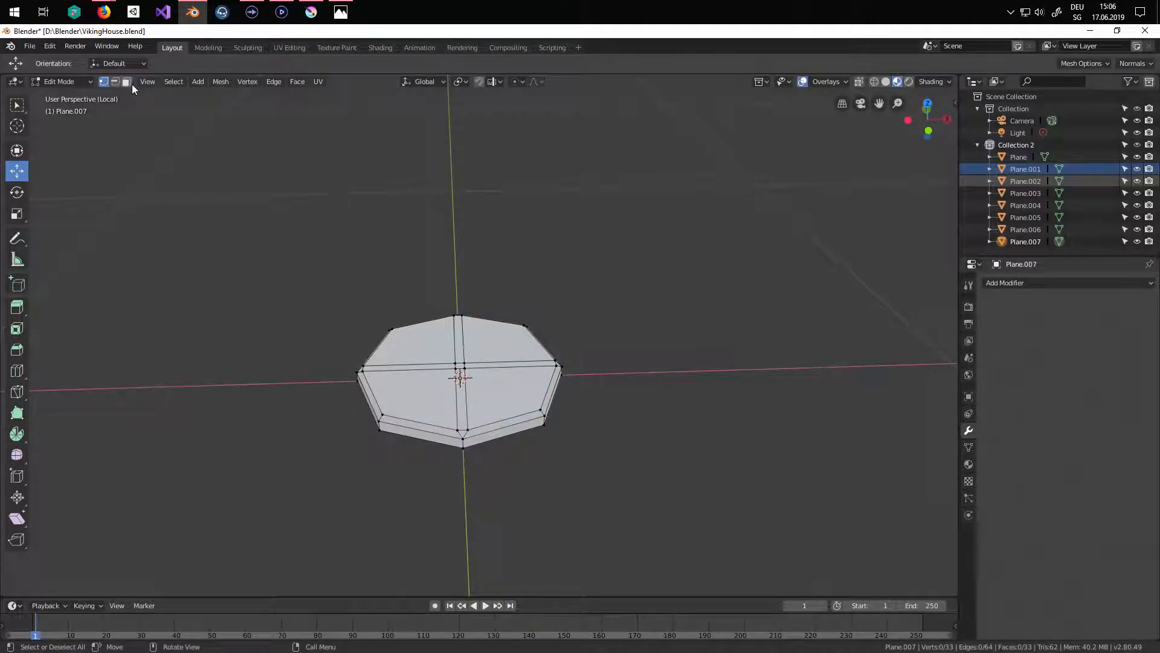
{"action": "key", "text": "c"}
{"action": "left_click_drag", "start_coordinate": [482, 355], "coordinate": [460, 363]}
{"action": "key", "text": "Escape"}
{"action": "key", "text": "x"}
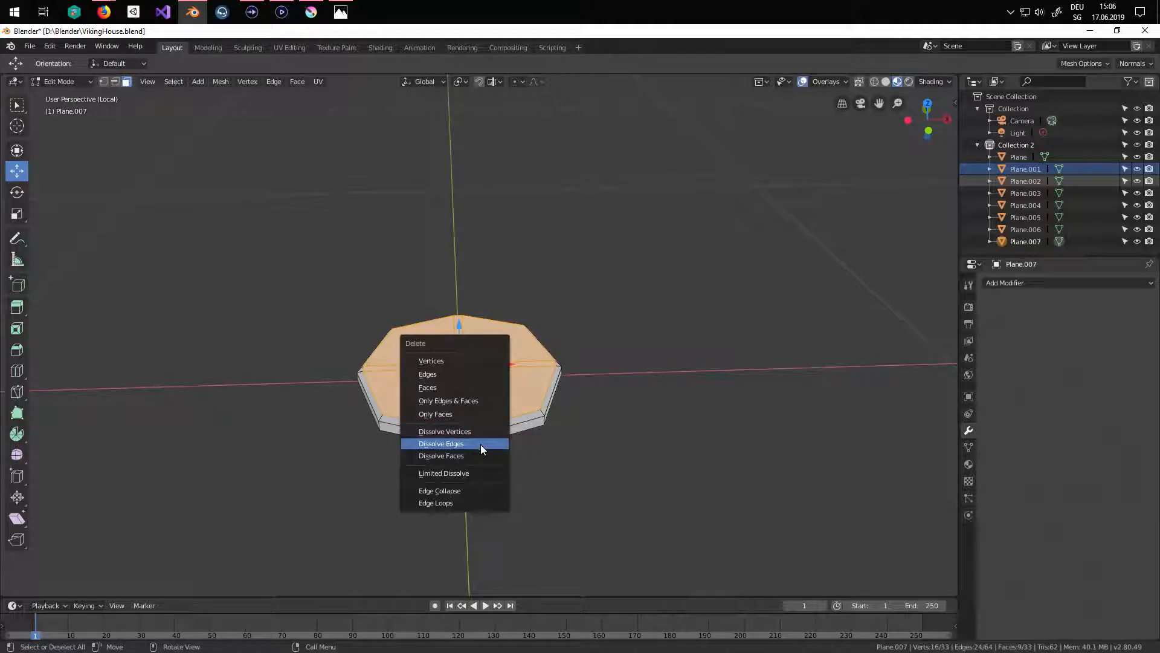
{"action": "left_click", "coordinate": [480, 445]}
- Extrude the disc's top face slightly upward and bevel it with a width of about 0.055 m
{"action": "middle_click_drag", "start_coordinate": [480, 443], "coordinate": [462, 425]}
{"action": "left_click", "coordinate": [430, 401]}
{"action": "key", "text": "KP_1"}
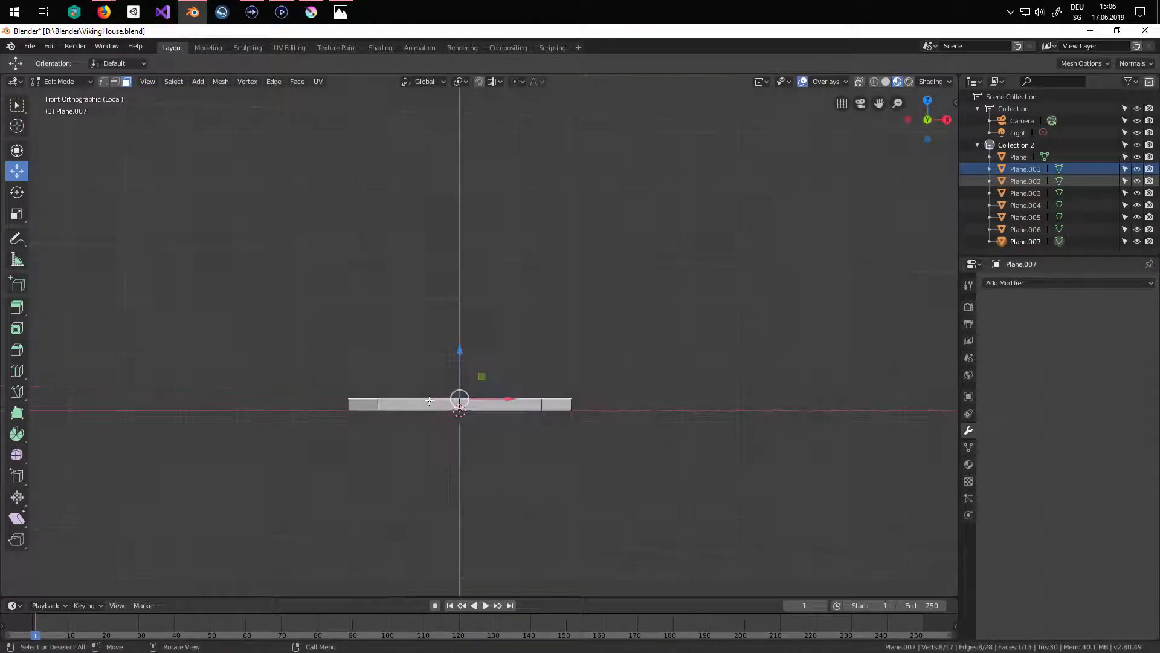
{"action": "scroll", "coordinate": [450, 422], "scroll_direction": "up", "scroll_amount": 1}
{"action": "key", "text": "e"}
{"action": "left_click", "coordinate": [508, 403]}
{"action": "key", "text": "ctrl+b"}
{"action": "left_click", "coordinate": [542, 420]}
- Extrude the disc's top face upward into a neck, extrude it another 0.005 m and scale it outward into a flared rim
{"action": "middle_click_drag", "start_coordinate": [543, 420], "coordinate": [180, 118]}
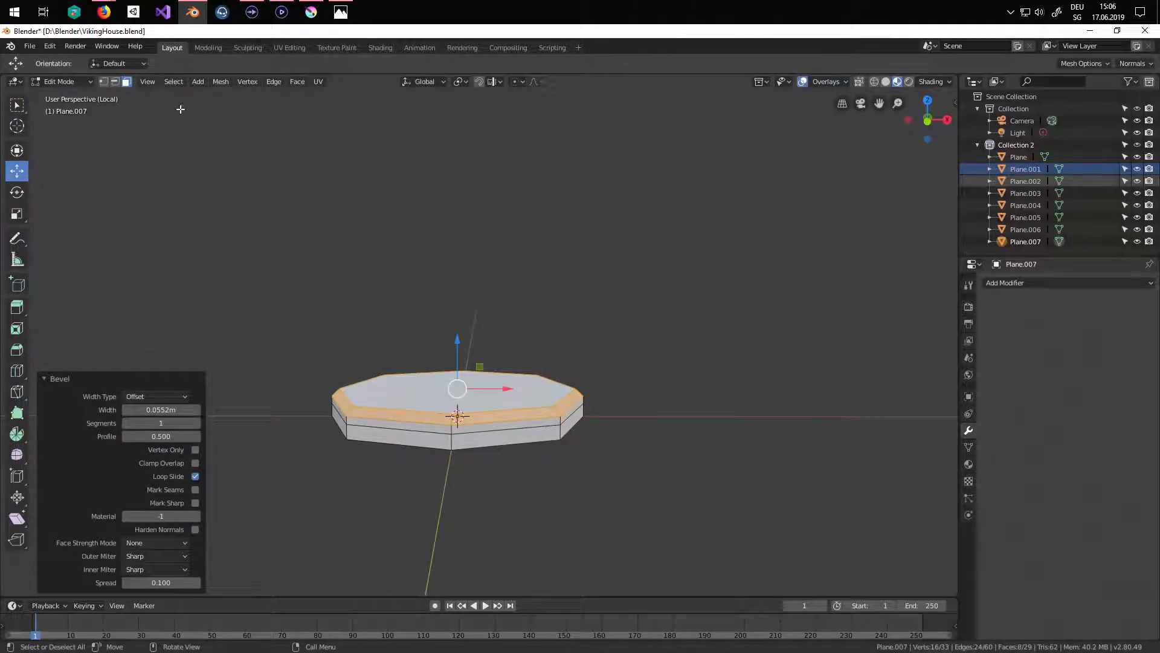
{"action": "left_click", "coordinate": [428, 404]}
{"action": "key", "text": "KP_1"}
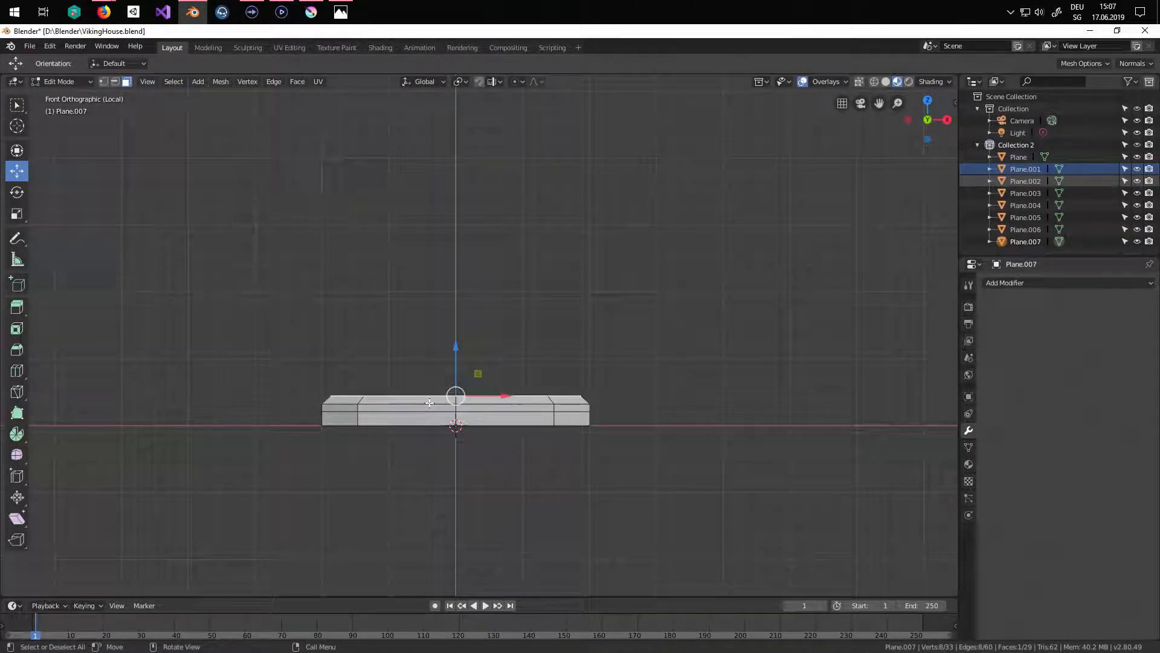
{"action": "key", "text": "e"}
{"action": "left_click", "coordinate": [444, 399]}
{"action": "key", "text": "e"}
{"action": "left_click", "coordinate": [444, 400]}
{"action": "key", "text": "s"}
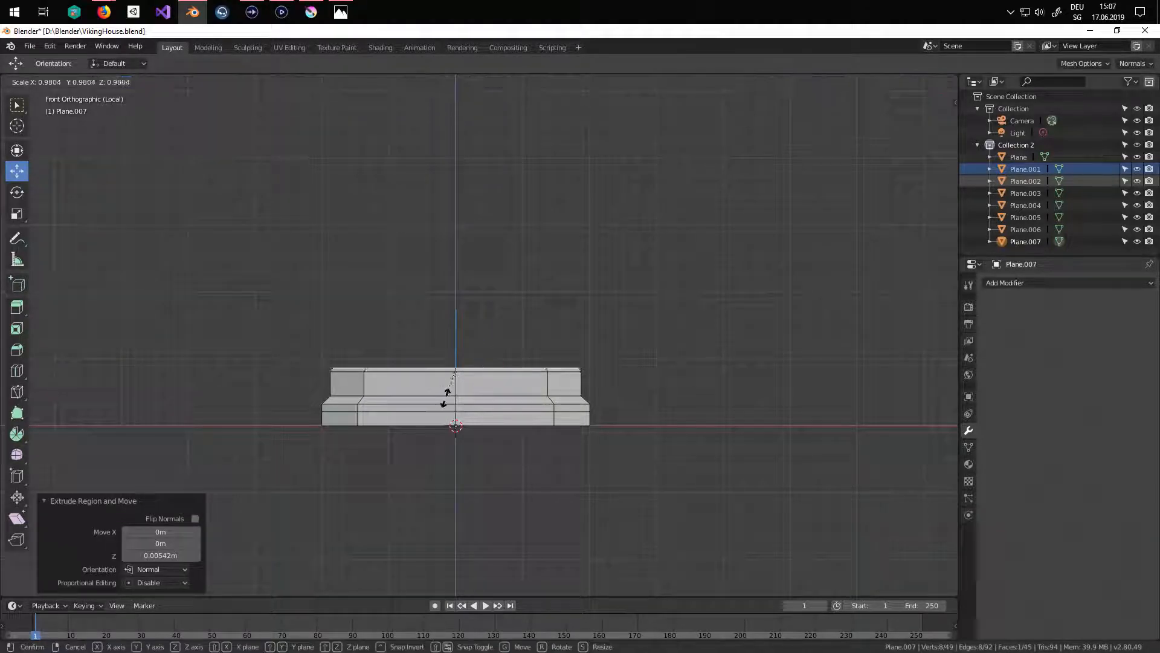
{"action": "left_click", "coordinate": [451, 388]}
- Extrude the flared rim upward, extrude its top face about 0.006 m more and scale that face to 0.939
{"action": "key", "text": "e"}
{"action": "left_click", "coordinate": [450, 391]}
{"action": "left_click", "coordinate": [450, 392]}
{"action": "key", "text": "s"}
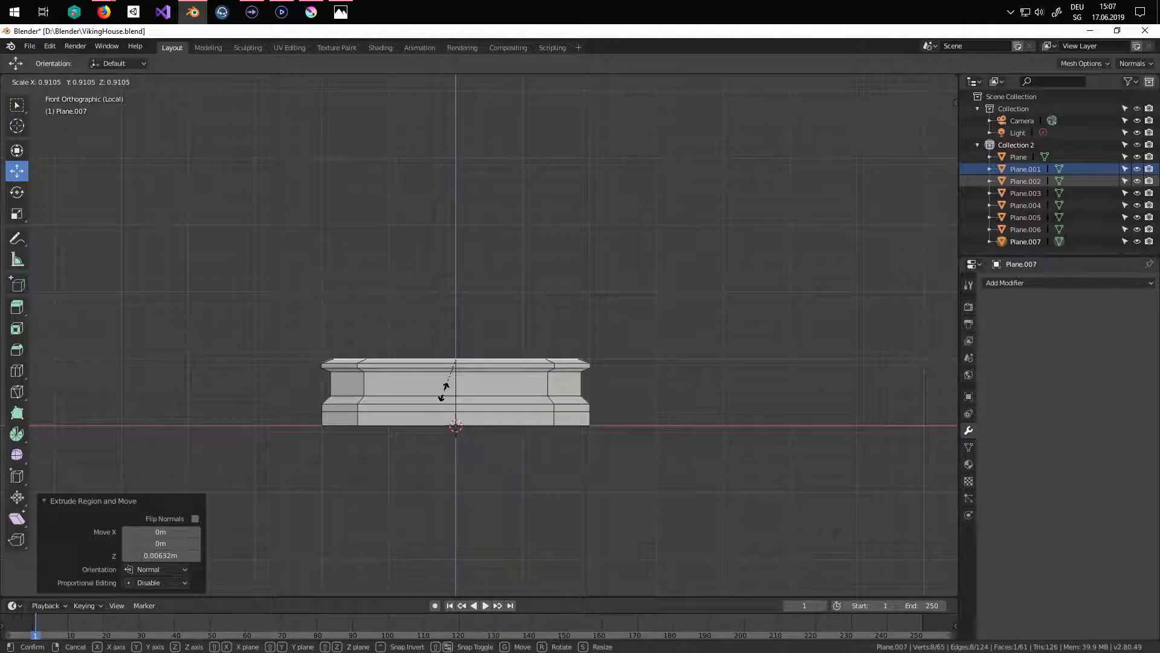
{"action": "left_click", "coordinate": [447, 394]}
- Extrude the base's top face upward into a tall column shaft and scale the upper end down for a slight taper
{"action": "scroll", "coordinate": [448, 393], "scroll_direction": "down", "scroll_amount": 7}
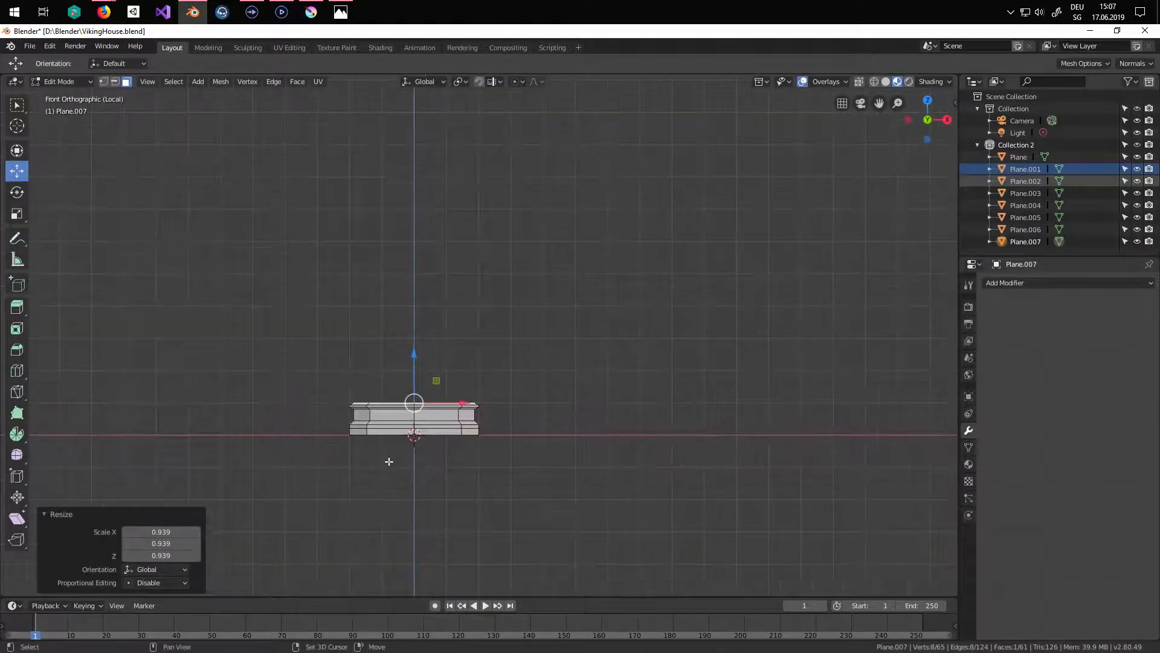
{"action": "middle_click_drag", "start_coordinate": [445, 421], "coordinate": [414, 519], "text": "shift"}
{"action": "key", "text": "e"}
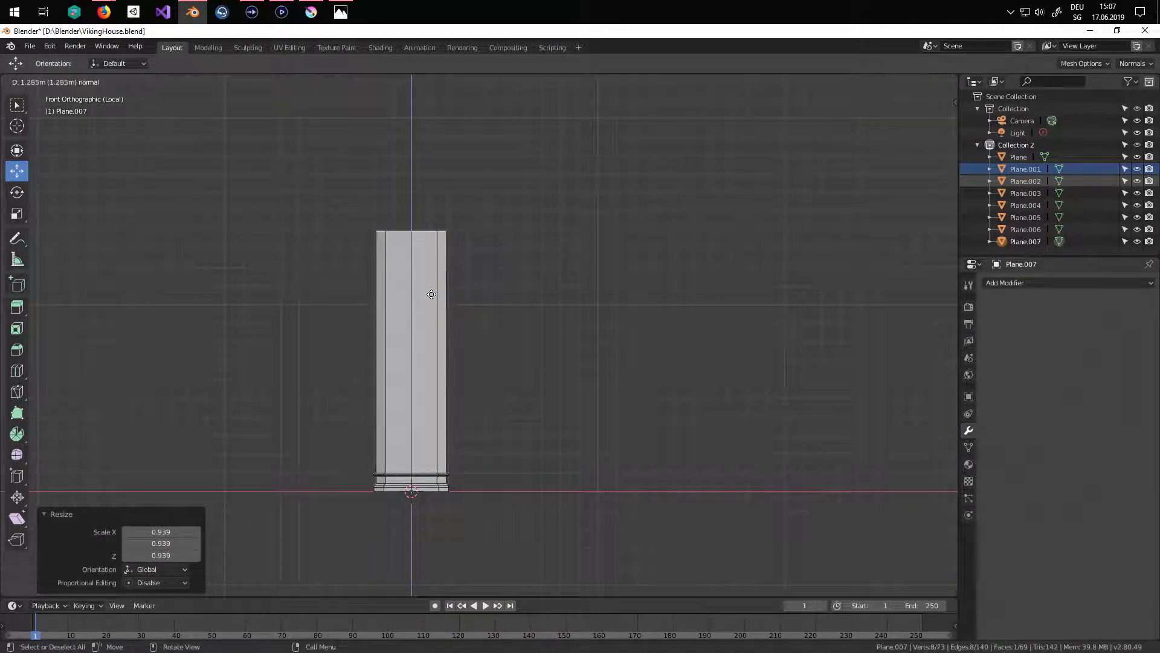
{"action": "left_click", "coordinate": [429, 239]}
{"action": "key", "text": "s"}
{"action": "left_click", "coordinate": [461, 318]}
- Extrude the shaft's top face about 0.018 m, scale it outward into a collar and bevel its edges by about 0.034 m
{"action": "middle_click_drag", "start_coordinate": [457, 321], "coordinate": [450, 471], "text": "shift"}
{"action": "scroll", "coordinate": [435, 354], "scroll_direction": "up", "scroll_amount": 5}
{"action": "key", "text": "e"}
{"action": "right_click", "coordinate": [394, 345]}
{"action": "key", "text": "s"}
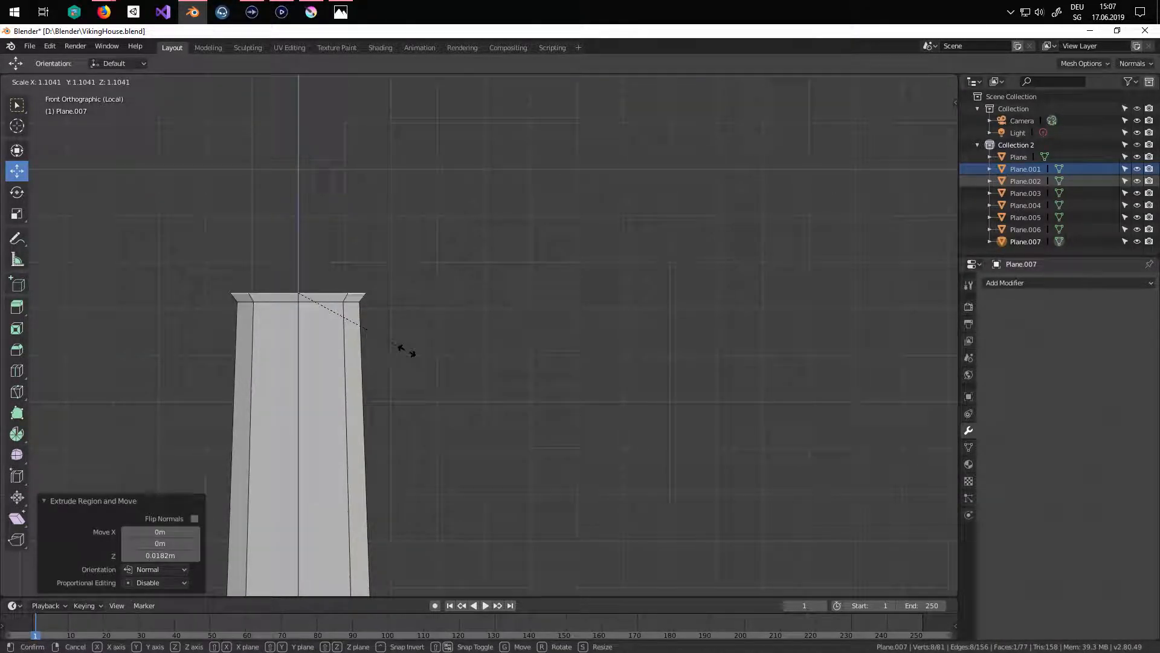
{"action": "left_click", "coordinate": [406, 351]}
{"action": "key", "text": "ctrl+b"}
{"action": "left_click", "coordinate": [414, 354]}
- Extrude the column's top face, raise it about 0.098 m more and bevel its edges by about 0.11 m
{"action": "middle_click_drag", "start_coordinate": [417, 362], "coordinate": [433, 388]}
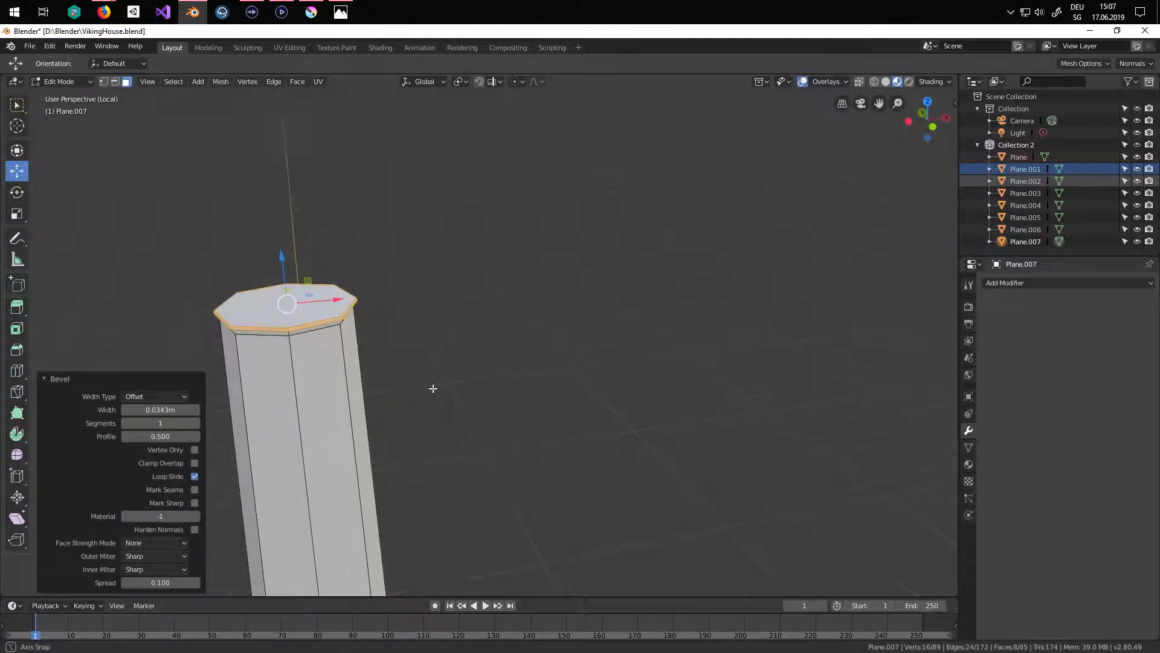
{"action": "left_click", "coordinate": [310, 311]}
{"action": "key", "text": "e"}
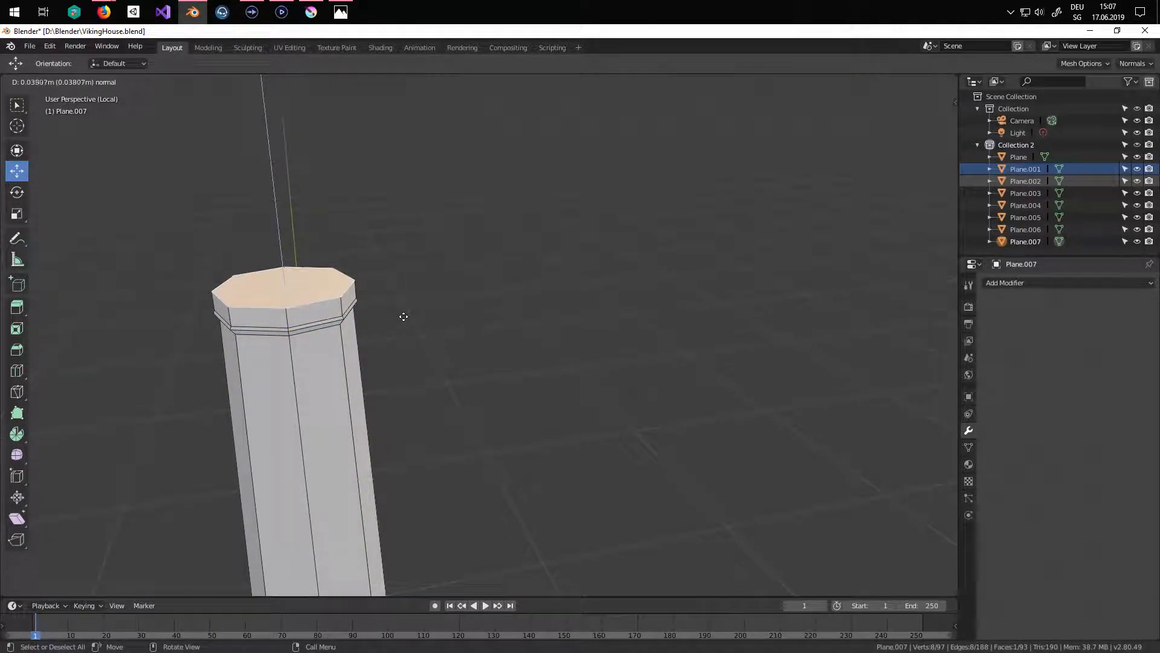
{"action": "left_click", "coordinate": [403, 318]}
{"action": "middle_click_drag", "start_coordinate": [451, 350], "coordinate": [316, 252]}
{"action": "left_click_drag", "start_coordinate": [293, 224], "coordinate": [286, 181]}
{"action": "key", "text": "ctrl+b"}
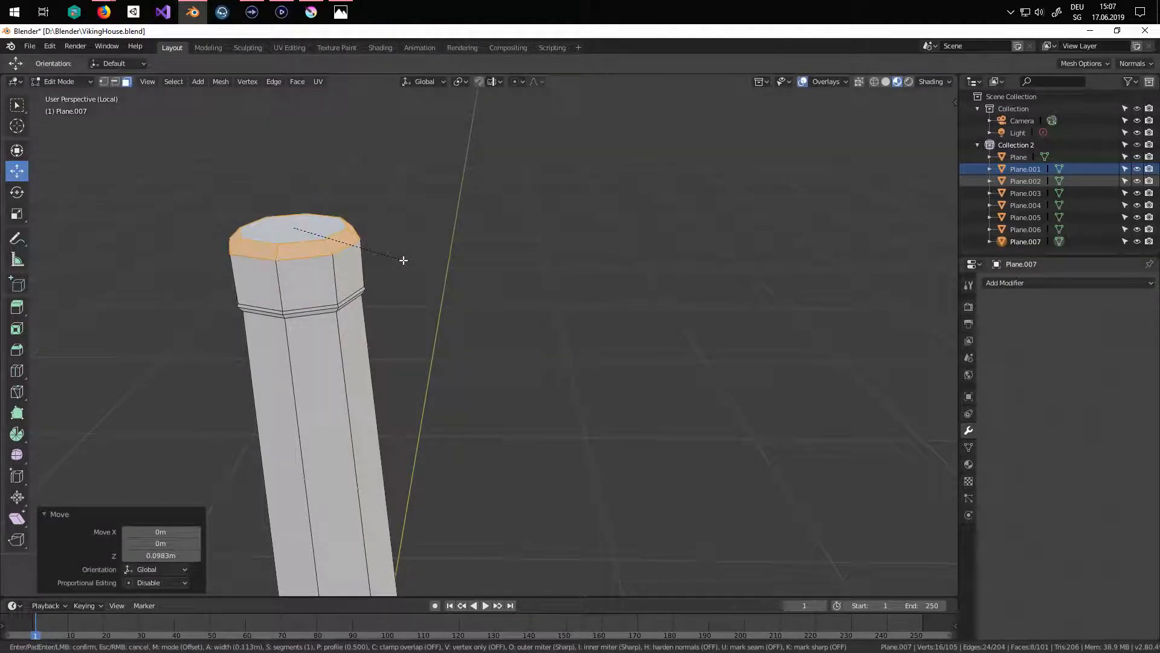
{"action": "left_click", "coordinate": [402, 259]}
- Return to object mode and add a 2 m plane at the base of the column
{"action": "key", "text": "Tab"}
{"action": "scroll", "coordinate": [409, 327], "scroll_direction": "down", "scroll_amount": 5}
{"action": "middle_click_drag", "start_coordinate": [411, 331], "coordinate": [423, 428]}
{"action": "scroll", "coordinate": [465, 423], "scroll_direction": "down", "scroll_amount": 4}
{"action": "left_click_drag", "start_coordinate": [449, 406], "coordinate": [450, 393]}
{"action": "middle_click_drag", "start_coordinate": [451, 393], "coordinate": [453, 329]}
{"action": "key", "text": "Tab"}
{"action": "key", "text": "Tab"}
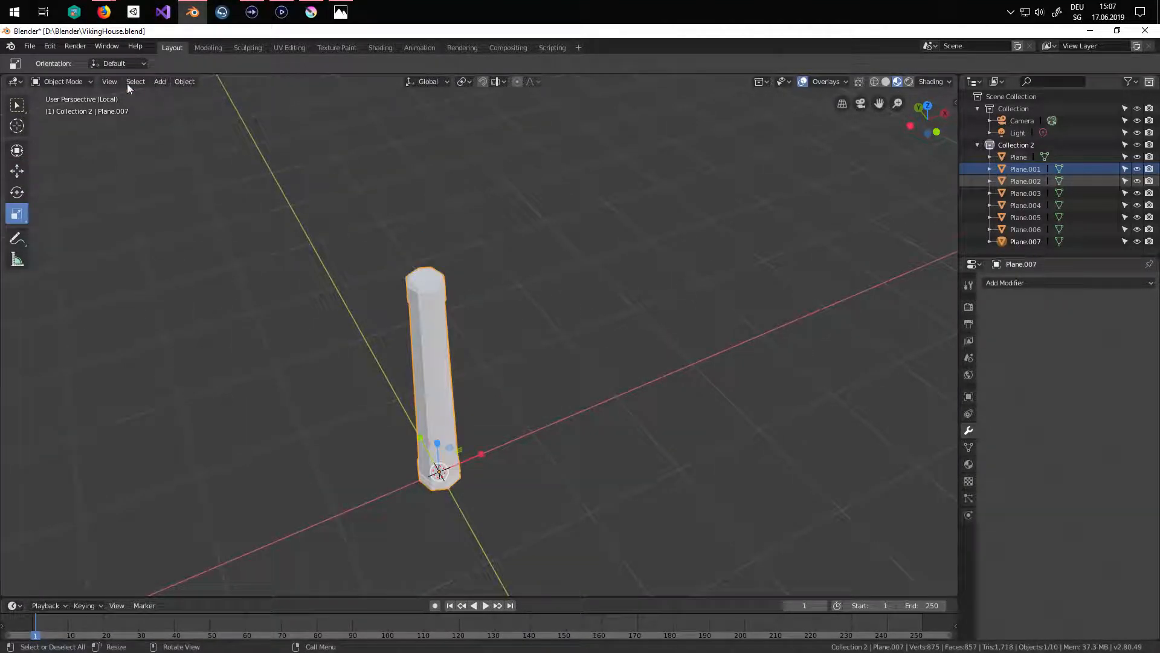
{"action": "left_click", "coordinate": [160, 82]}
{"action": "mouse_move", "coordinate": [195, 99]}
{"action": "left_click", "coordinate": [260, 93]}
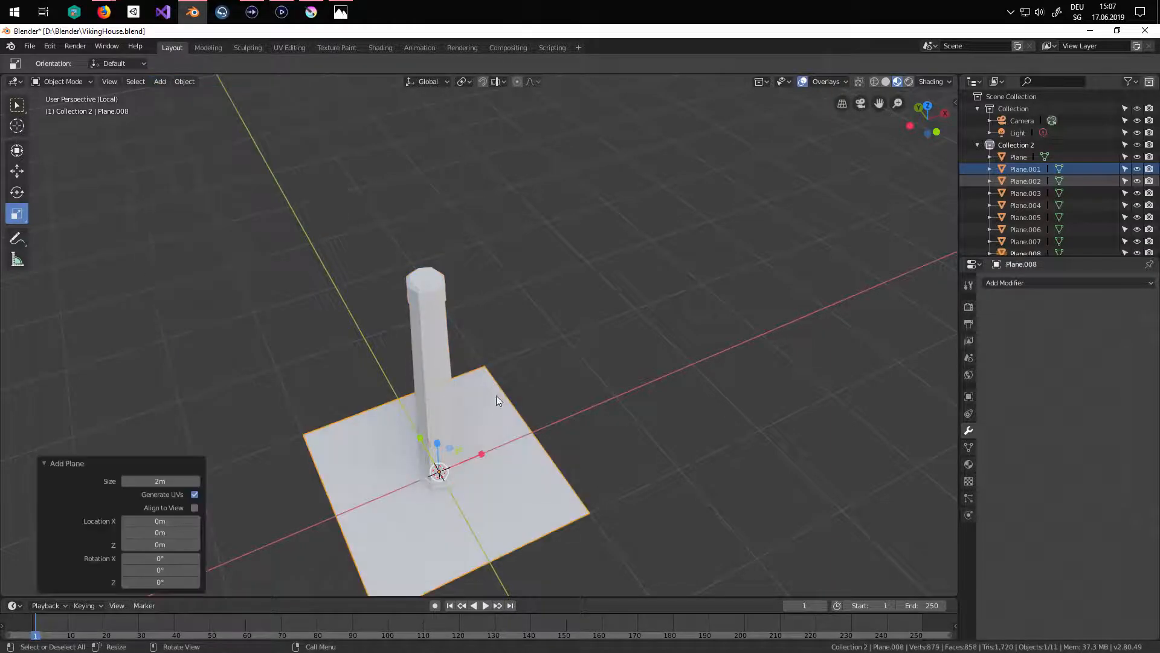
- Scale the new plane into a long narrow strip and move it onto the column's top with one end over the column
{"action": "left_click_drag", "start_coordinate": [450, 452], "coordinate": [434, 304]}
{"action": "key", "text": "ctrl+z"}
{"action": "middle_click_drag", "start_coordinate": [491, 401], "coordinate": [539, 371]}
{"action": "left_click_drag", "start_coordinate": [450, 492], "coordinate": [444, 212]}
{"action": "left_click", "coordinate": [14, 215]}
{"action": "middle_click_drag", "start_coordinate": [441, 305], "coordinate": [423, 362]}
{"action": "left_click_drag", "start_coordinate": [459, 279], "coordinate": [307, 226]}
{"action": "middle_click_drag", "start_coordinate": [479, 304], "coordinate": [559, 236]}
{"action": "scroll", "coordinate": [544, 230], "scroll_direction": "up", "scroll_amount": 2}
{"action": "left_click_drag", "start_coordinate": [295, 162], "coordinate": [294, 176]}
{"action": "middle_click_drag", "start_coordinate": [416, 212], "coordinate": [452, 297], "text": "shift"}
- Extrude the strip about 0.206 m upward into a beam and shift its upper end edge -0.173 m along Y
{"action": "key", "text": "Tab"}
{"action": "key", "text": "e"}
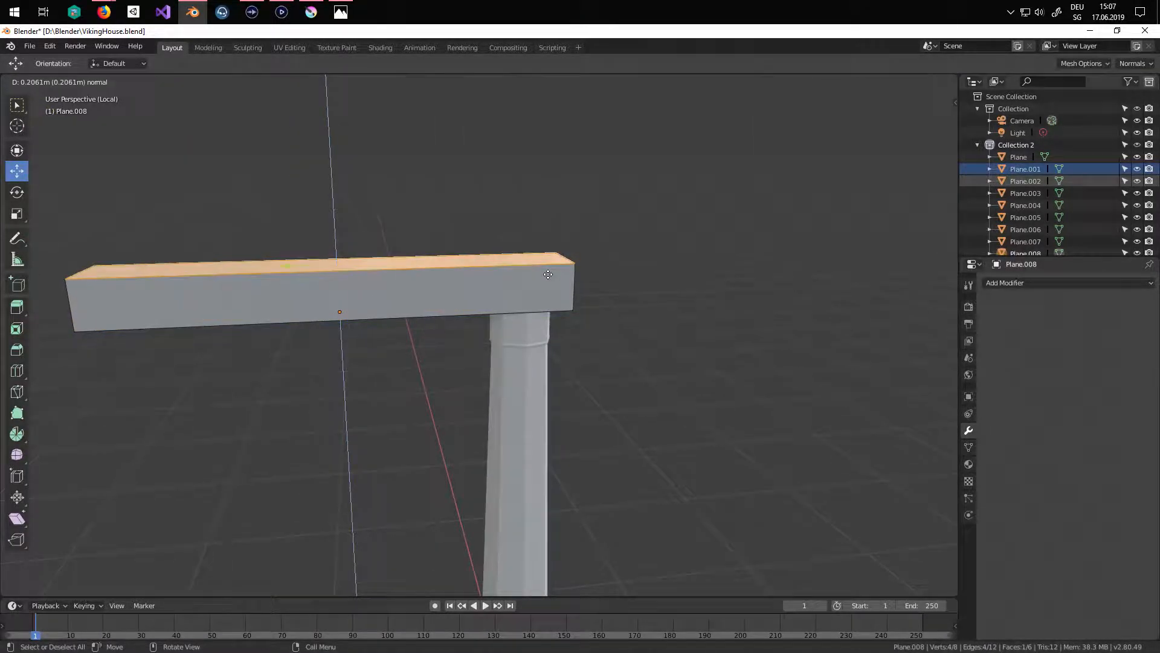
{"action": "left_click", "coordinate": [453, 260]}
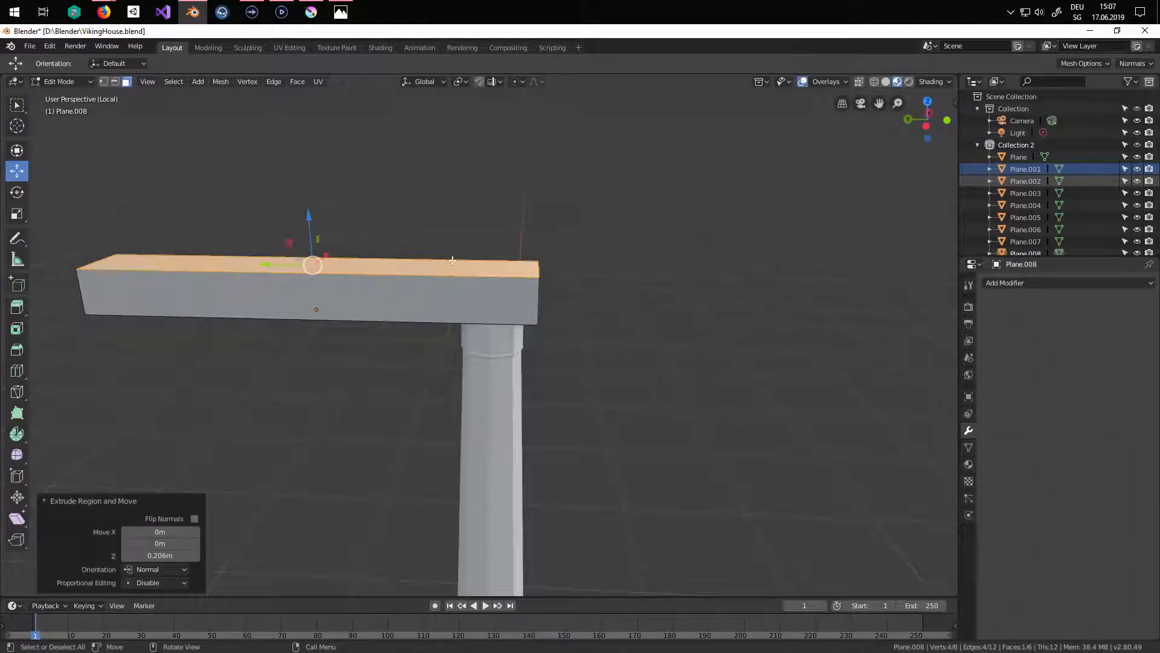
{"action": "left_click", "coordinate": [544, 266]}
{"action": "key", "text": "g"}
{"action": "key", "text": "y"}
{"action": "left_click", "coordinate": [653, 336]}
{"action": "middle_click_drag", "start_coordinate": [653, 337], "coordinate": [583, 349]}
- Bevel the upper edge of the beam's slanted end and an adjoining long top edge
{"action": "key", "text": "ctrl+b"}
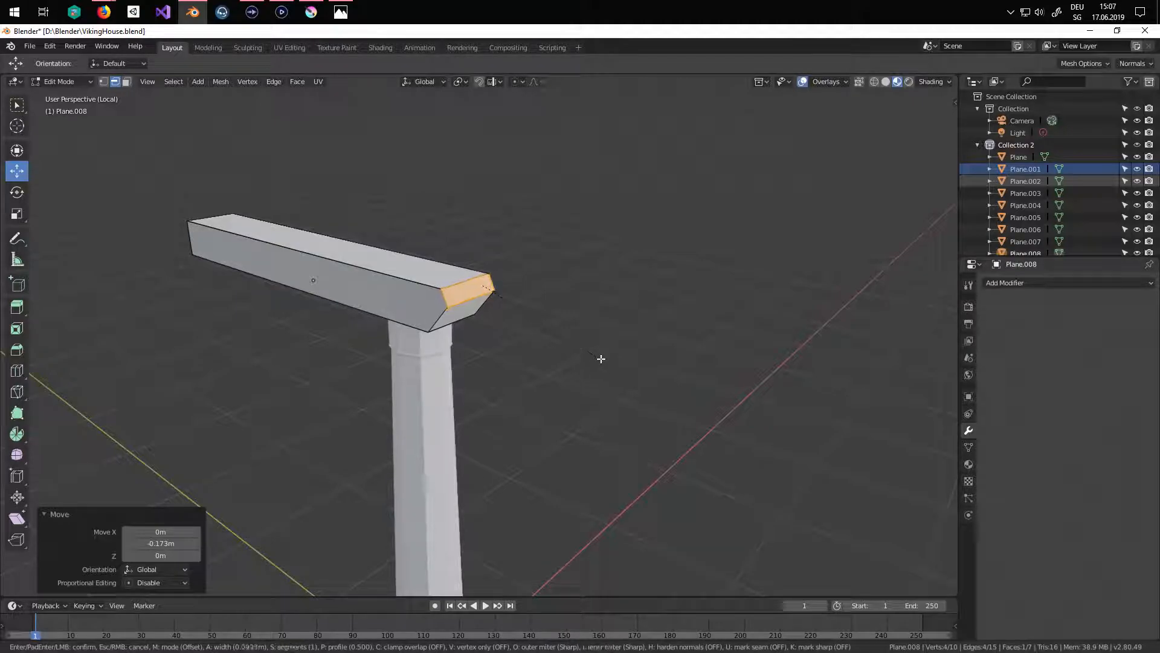
{"action": "left_click", "coordinate": [599, 355]}
{"action": "middle_click_drag", "start_coordinate": [469, 331], "coordinate": [373, 269]}
{"action": "left_click", "coordinate": [430, 306]}
{"action": "key", "text": "ctrl+b"}
{"action": "left_click", "coordinate": [504, 331]}
- Bevel more of the beam's edges, including a long lower edge by 0.023 m and the lower edge of the slanted end
{"action": "left_click", "coordinate": [417, 245]}
{"action": "key", "text": "ctrl+b"}
{"action": "left_click", "coordinate": [422, 294]}
{"action": "key", "text": "ctrl+b"}
{"action": "left_click", "coordinate": [448, 290]}
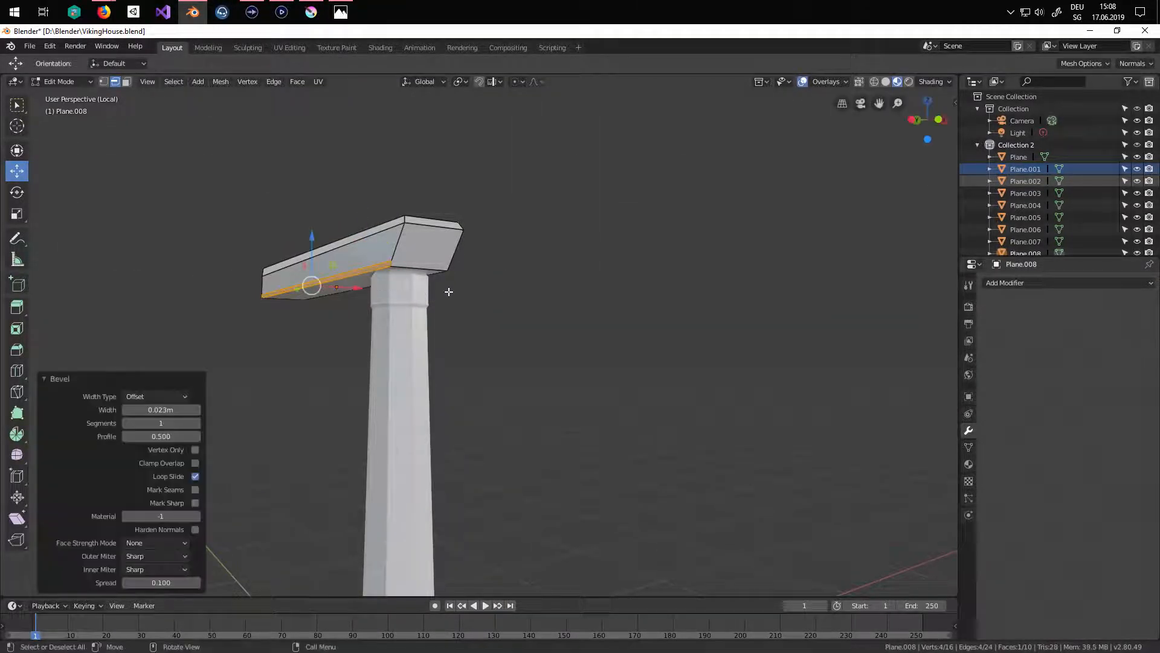
{"action": "middle_click_drag", "start_coordinate": [448, 290], "coordinate": [417, 295]}
{"action": "left_click", "coordinate": [427, 296]}
{"action": "key", "text": "ctrl+b"}
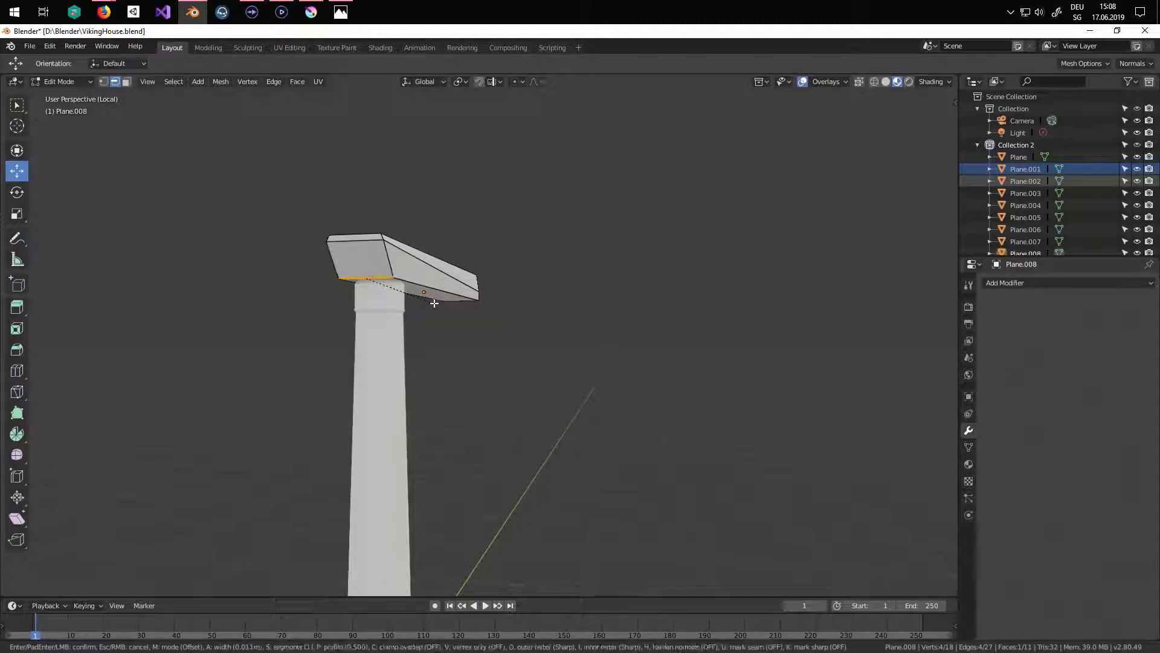
{"action": "left_click", "coordinate": [439, 302]}
{"action": "left_click", "coordinate": [468, 299]}
- Leave edit mode, save the file and exit local view to bring back the whole house
{"action": "key", "text": "Tab"}
{"action": "middle_click_drag", "start_coordinate": [468, 298], "coordinate": [650, 366]}
{"action": "left_click", "coordinate": [31, 51]}
{"action": "left_click", "coordinate": [56, 138]}
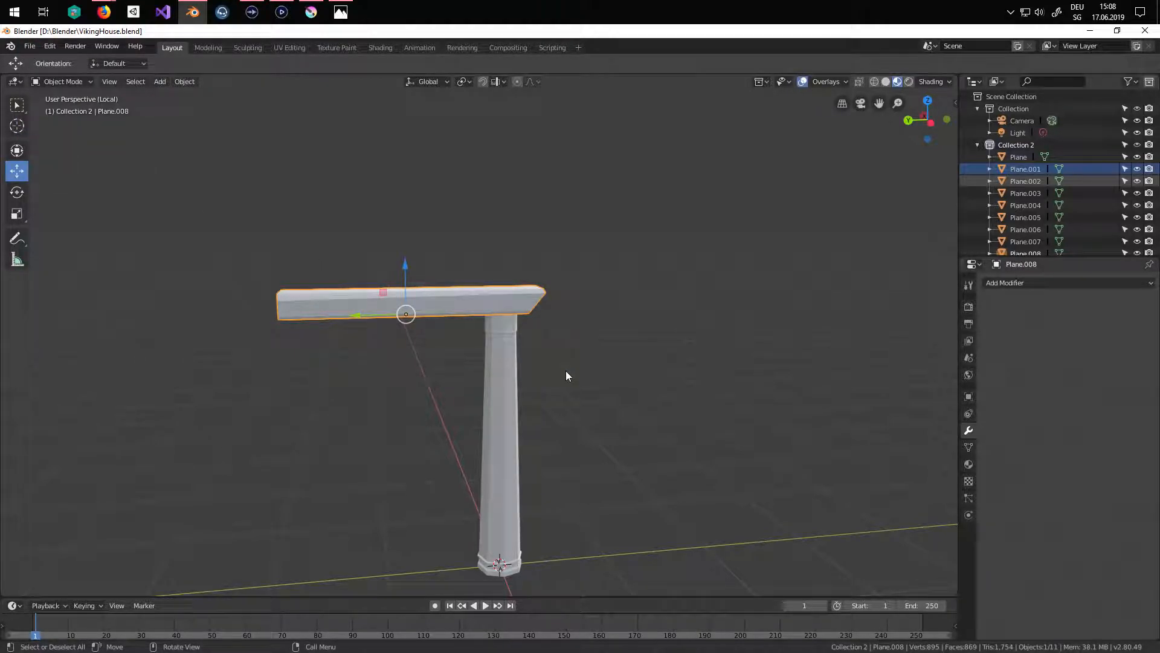
{"action": "key", "text": "KP_Divide"}
{"action": "middle_click_drag", "start_coordinate": [604, 356], "coordinate": [544, 335]}
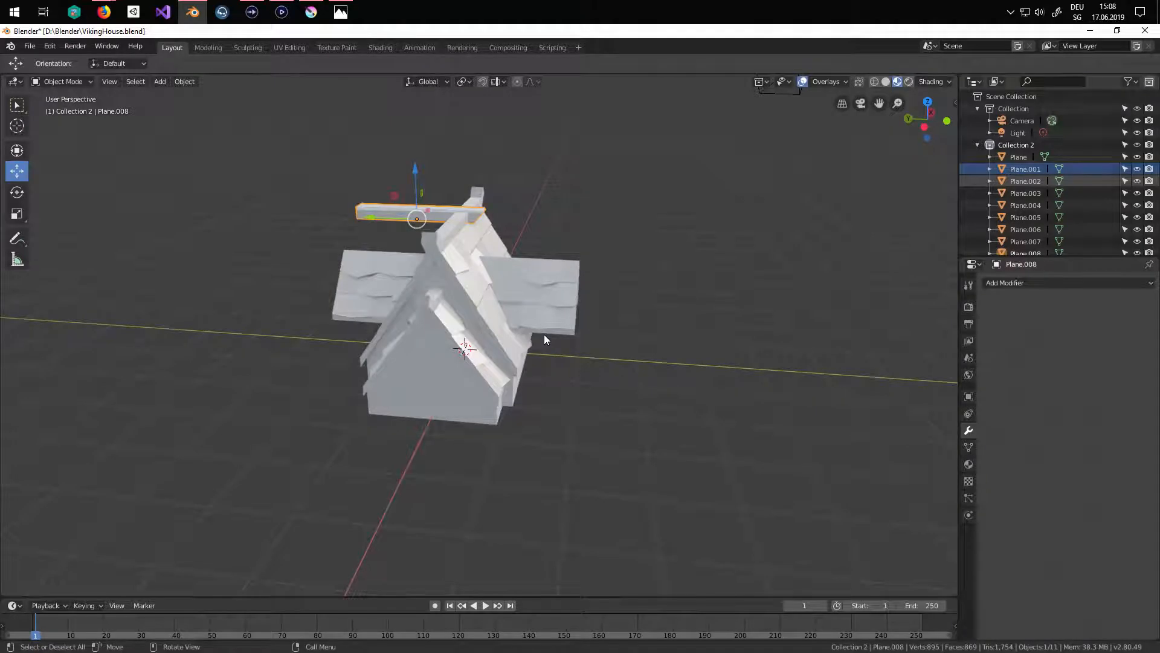
{"action": "key", "text": "KP_Divide"}
{"action": "key", "text": "KP_Divide"}
- Select the column and beam together, move them beside the crossing side roof and scale them to 0.456
{"action": "left_click", "coordinate": [1027, 181]}
{"action": "left_click", "coordinate": [1026, 169]}
{"action": "left_click", "coordinate": [1019, 156]}
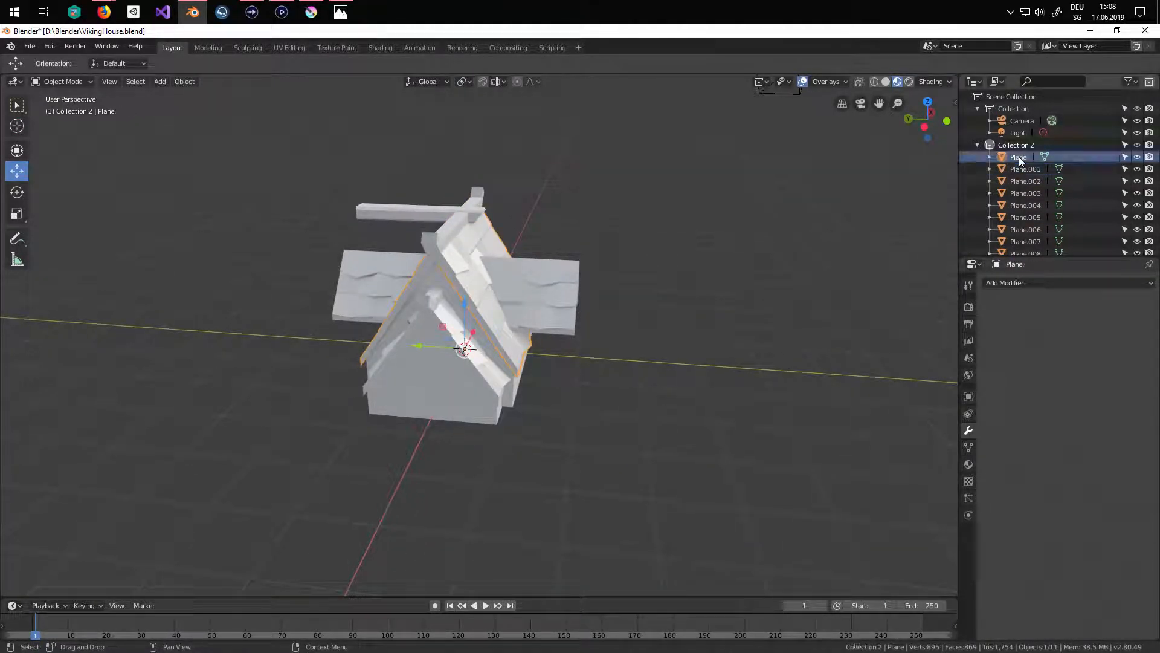
{"action": "scroll", "coordinate": [1022, 213], "scroll_direction": "down", "scroll_amount": 1}
{"action": "left_click", "coordinate": [1030, 244]}
{"action": "left_click", "coordinate": [1028, 231]}
{"action": "left_click", "coordinate": [1028, 244], "text": "shift"}
{"action": "left_click_drag", "start_coordinate": [394, 286], "coordinate": [541, 319]}
{"action": "key", "text": "s"}
{"action": "left_click", "coordinate": [666, 342]}
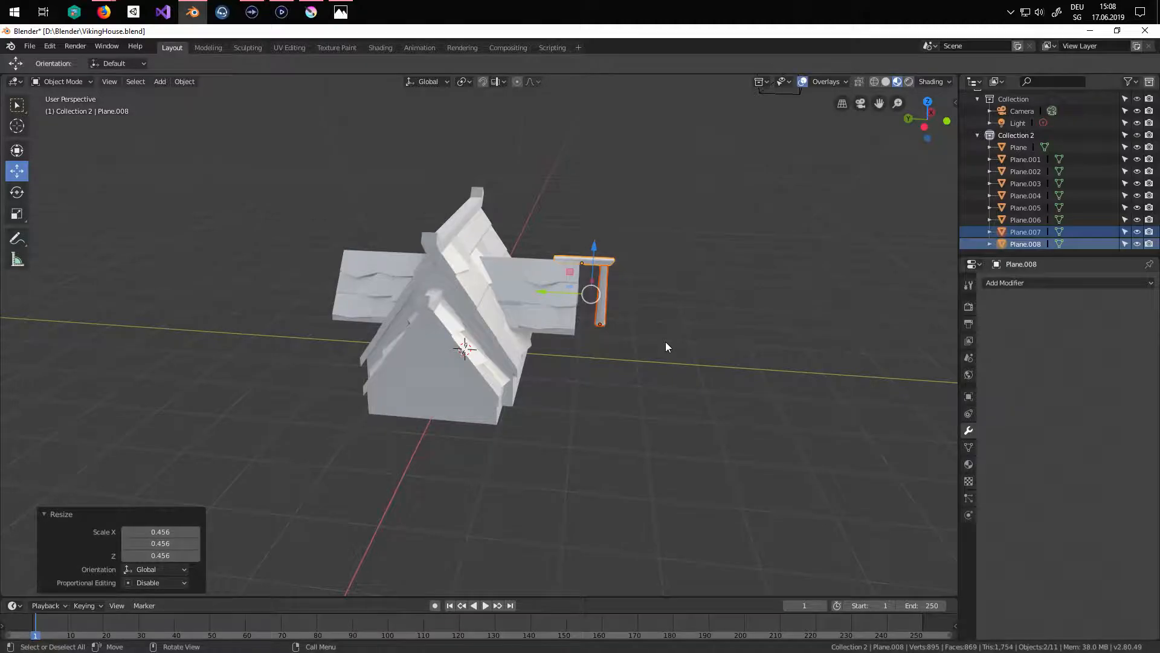
- Lower the column and beam to the ground, move them -1.35 m along X and slide them along Y beneath the side roof's eave
{"action": "key", "text": "KP_1"}
{"action": "key", "text": "KP_2"}
{"action": "key", "text": "KP_1"}
{"action": "scroll", "coordinate": [666, 342], "scroll_direction": "up", "scroll_amount": 3}
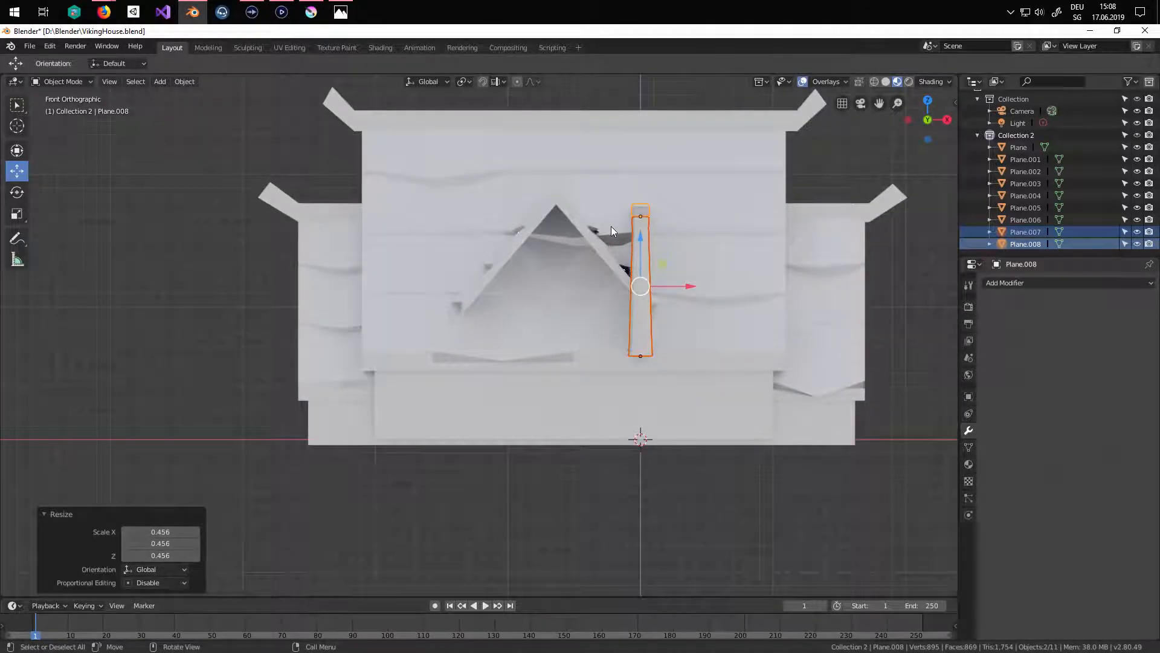
{"action": "left_click_drag", "start_coordinate": [635, 242], "coordinate": [673, 319]}
{"action": "left_click_drag", "start_coordinate": [688, 373], "coordinate": [508, 389]}
{"action": "middle_click_drag", "start_coordinate": [508, 388], "coordinate": [663, 437]}
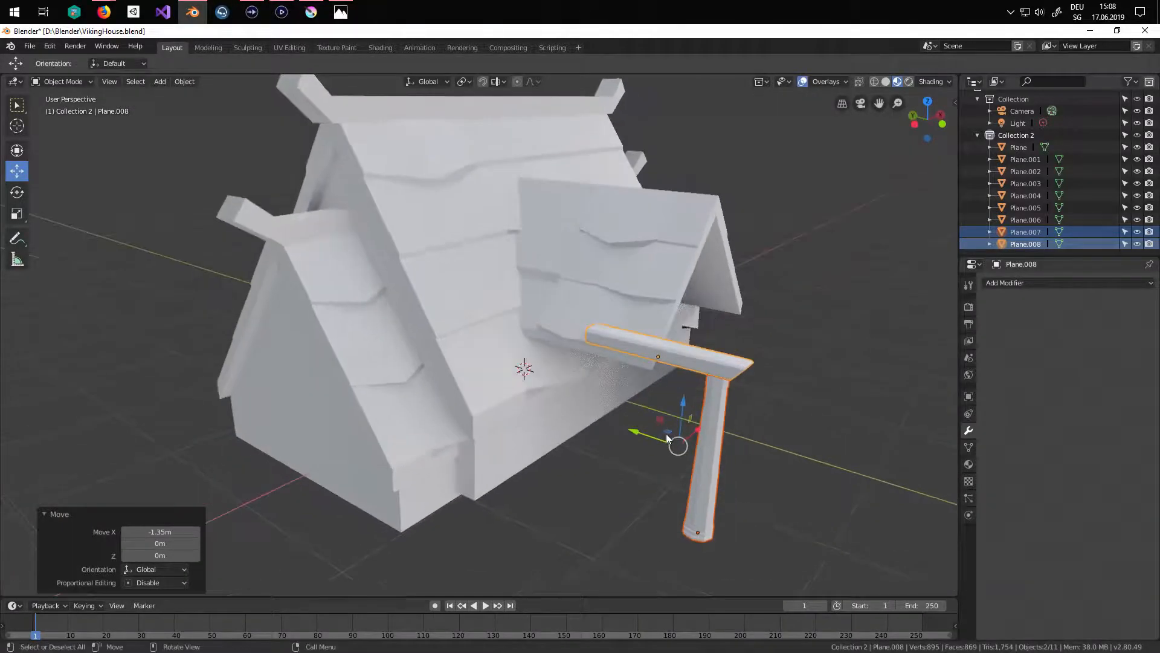
{"action": "left_click_drag", "start_coordinate": [638, 430], "coordinate": [572, 408]}
- Extend the beam's rear end toward the main roof and move the column and beam about 0.092 m along Y
{"action": "middle_click_drag", "start_coordinate": [623, 401], "coordinate": [671, 387]}
{"action": "key", "text": "Tab"}
{"action": "middle_click_drag", "start_coordinate": [583, 323], "coordinate": [647, 355]}
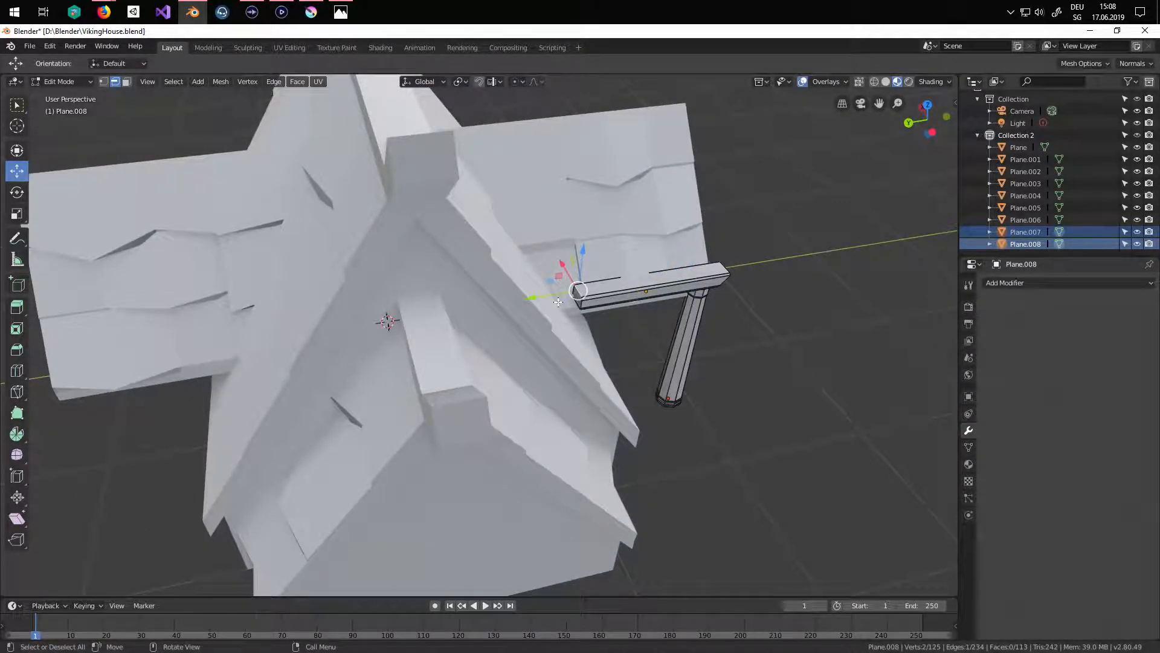
{"action": "left_click", "coordinate": [127, 82]}
{"action": "key", "text": "Tab"}
{"action": "middle_click_drag", "start_coordinate": [559, 305], "coordinate": [577, 312]}
{"action": "left_click_drag", "start_coordinate": [594, 434], "coordinate": [564, 424]}
- Select the crossing side roof and raise it about 0.096 m
{"action": "key", "text": "KP_1"}
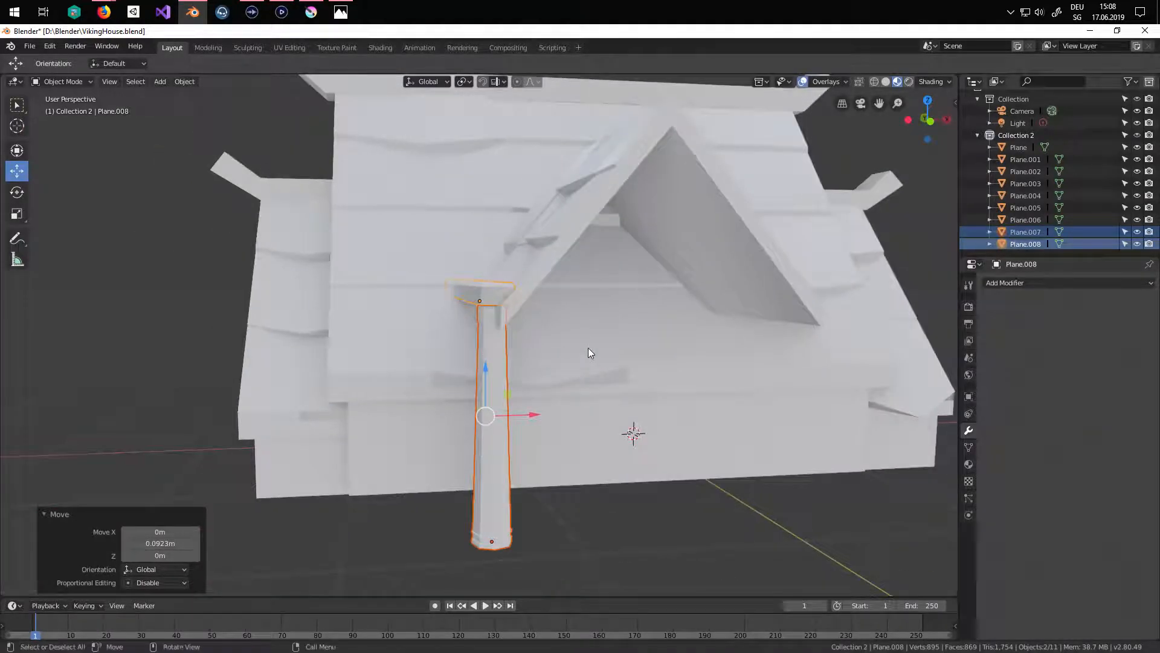
{"action": "key", "text": "KP_5"}
{"action": "left_click", "coordinate": [550, 210]}
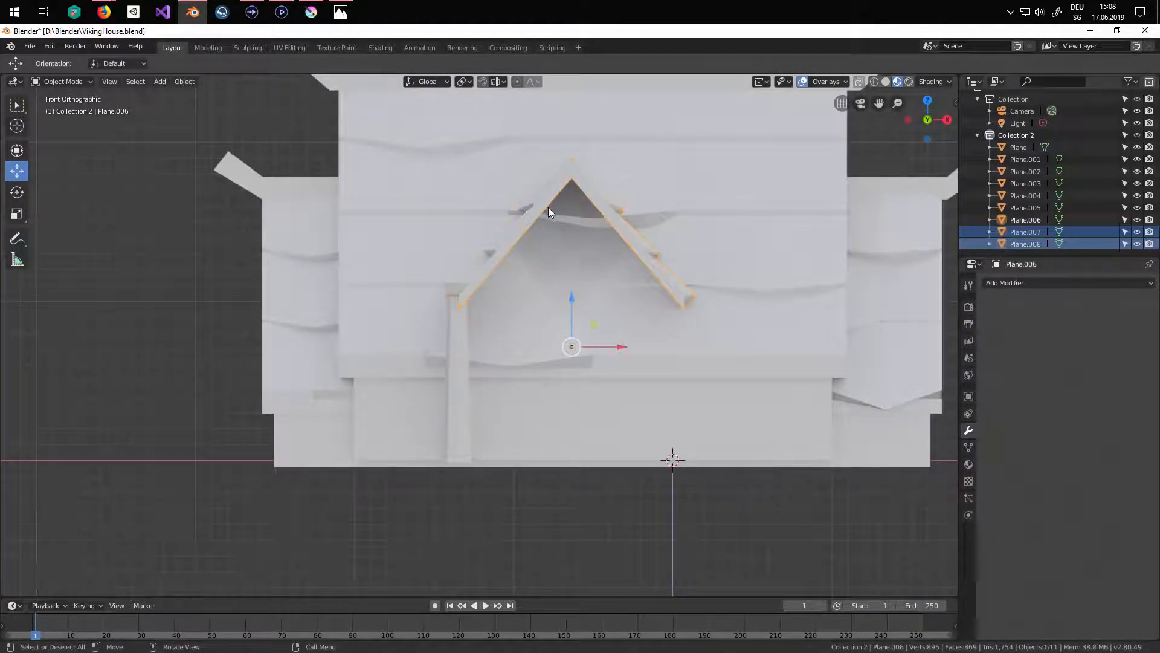
{"action": "middle_click_drag", "start_coordinate": [578, 243], "coordinate": [514, 281]}
{"action": "left_click_drag", "start_coordinate": [540, 282], "coordinate": [541, 268]}
{"action": "middle_click_drag", "start_coordinate": [523, 334], "coordinate": [395, 408]}
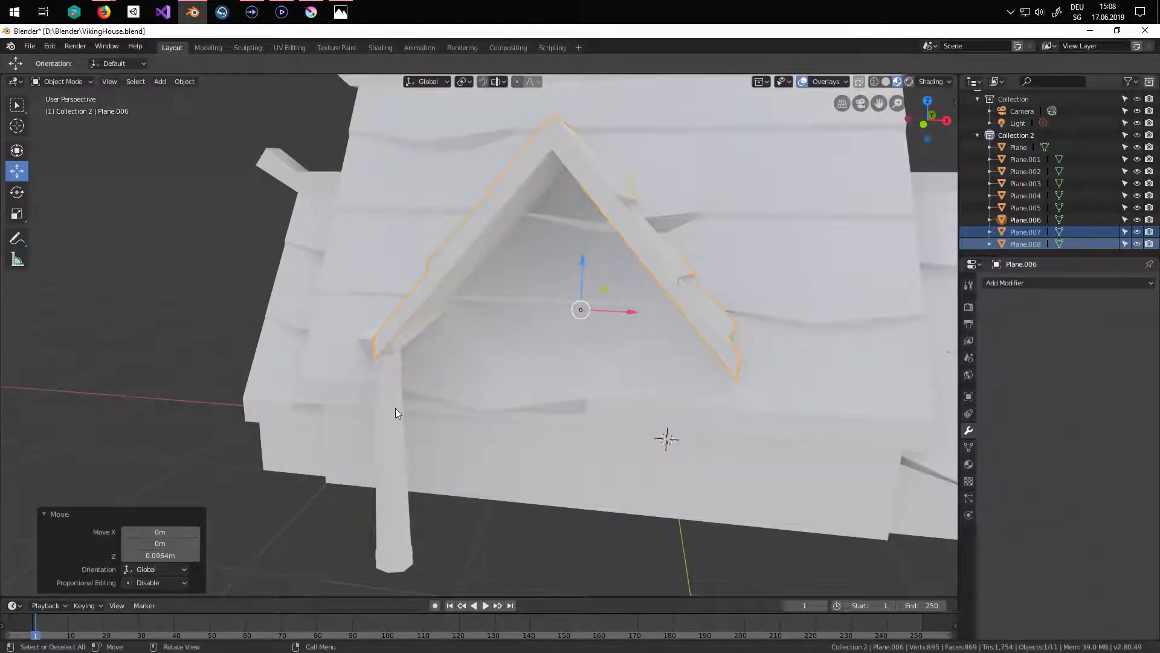
- Reselect the column and beam and nudge them along X to line up with the side roof's eave, finishing with -0.015 m
{"action": "left_click", "coordinate": [395, 408]}
{"action": "left_click_drag", "start_coordinate": [452, 448], "coordinate": [468, 450]}
{"action": "middle_click_drag", "start_coordinate": [468, 450], "coordinate": [526, 430]}
{"action": "left_click_drag", "start_coordinate": [572, 411], "coordinate": [572, 408]}
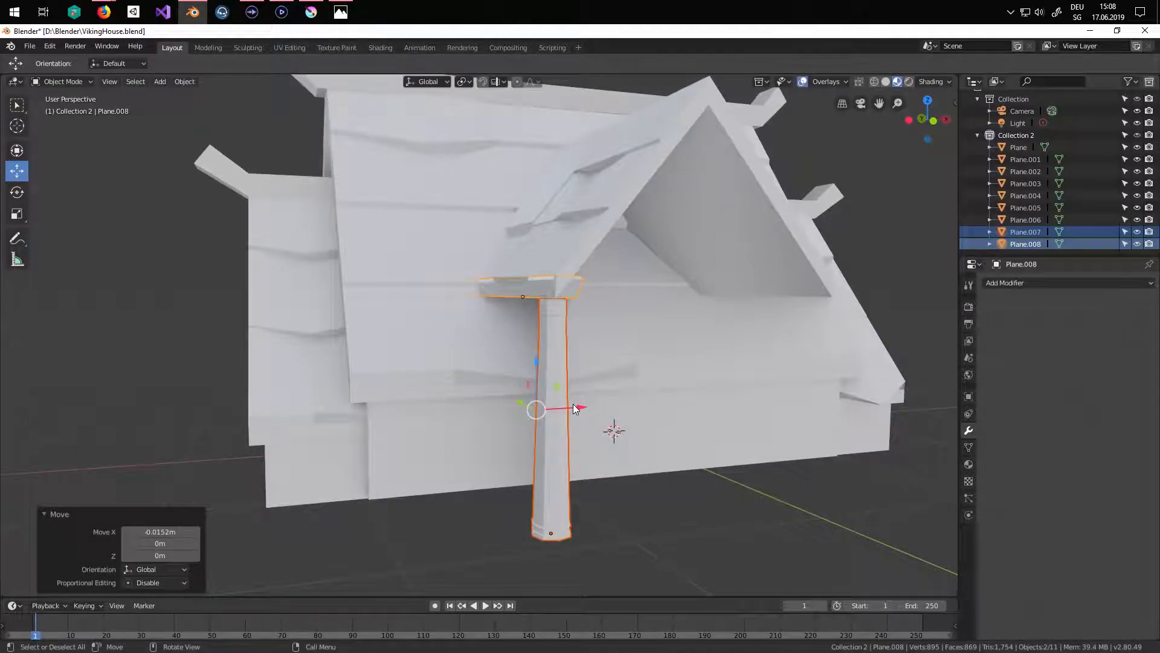
- Duplicate the column and beam and move the copy 1.36 m along X under the opposite eave
{"action": "key", "text": "KP_1"}
{"action": "key", "text": "shift+d"}
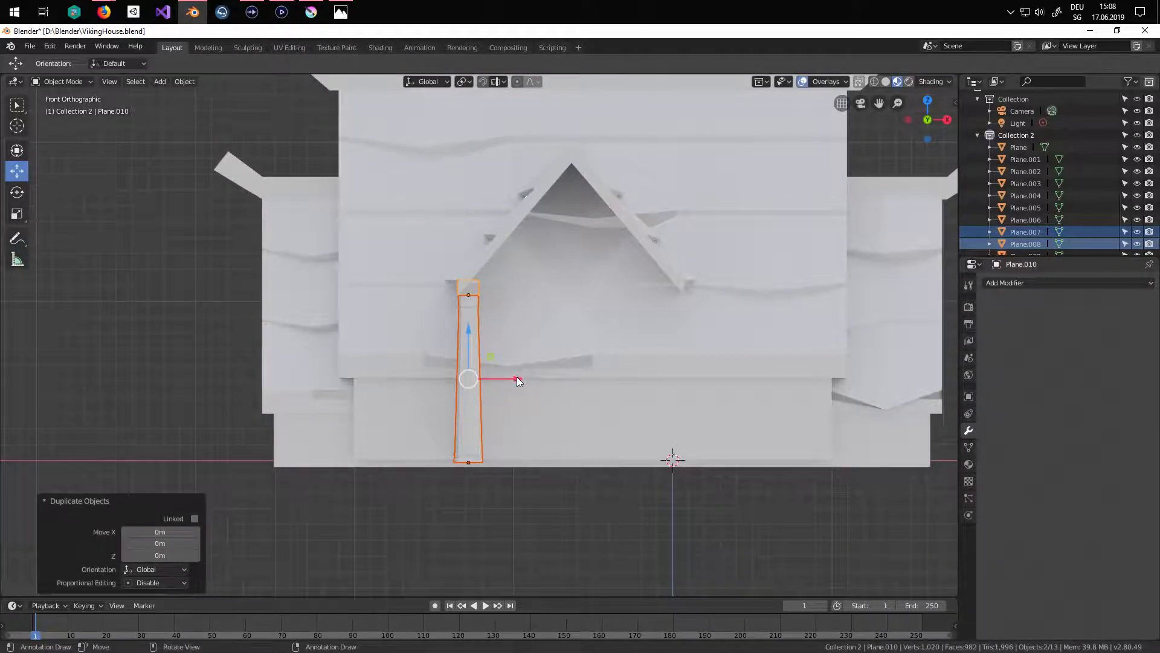
{"action": "key", "text": "x"}
{"action": "left_click", "coordinate": [731, 391]}
{"action": "middle_click_drag", "start_coordinate": [731, 390], "coordinate": [552, 394]}
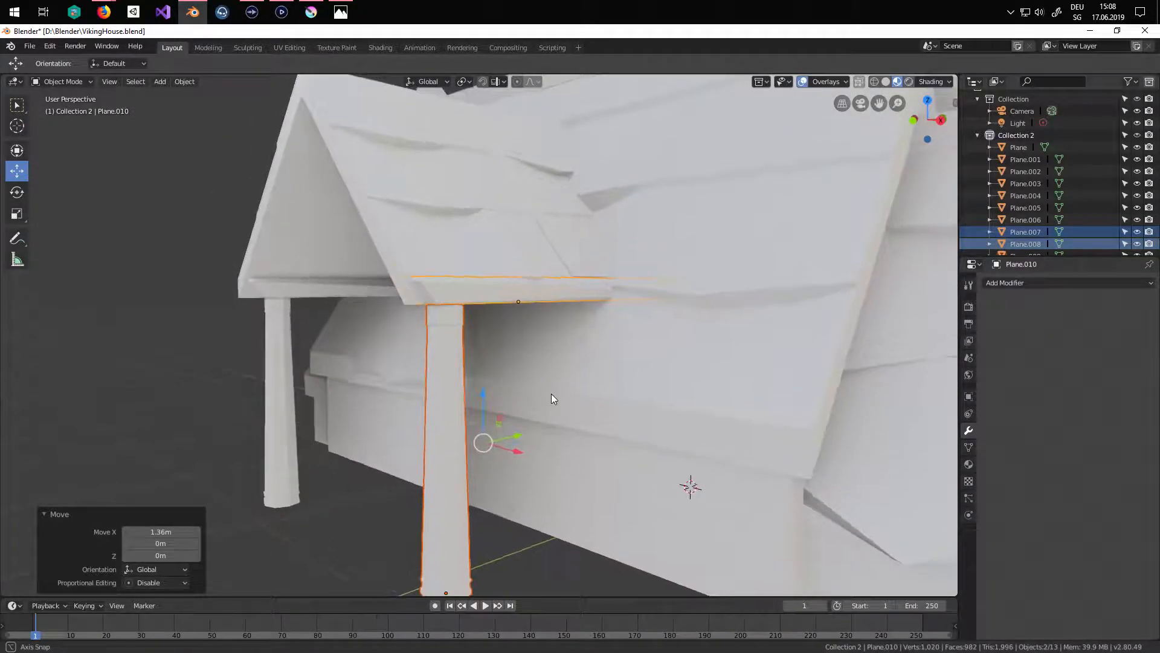
- Add the original beam and column to the selection and move both column-and-beam pairs together along Y
{"action": "left_click", "coordinate": [278, 286], "text": "shift"}
{"action": "left_click", "coordinate": [279, 341], "text": "shift"}
{"action": "middle_click_drag", "start_coordinate": [416, 388], "coordinate": [633, 339]}
{"action": "key", "text": "g"}
{"action": "key", "text": "y"}
{"action": "left_click", "coordinate": [430, 418]}
- Open the original beam for mesh editing and add an edge loop across it just behind the column
{"action": "key", "text": "Tab"}
{"action": "key", "text": "Tab"}
{"action": "scroll", "coordinate": [545, 447], "scroll_direction": "down", "scroll_amount": 5}
{"action": "scroll", "coordinate": [552, 426], "scroll_direction": "up", "scroll_amount": 4}
{"action": "left_click", "coordinate": [485, 303]}
{"action": "scroll", "coordinate": [507, 319], "scroll_direction": "up", "scroll_amount": 2}
{"action": "key", "text": "Tab"}
{"action": "middle_click_drag", "start_coordinate": [537, 342], "coordinate": [546, 333]}
{"action": "left_click", "coordinate": [543, 280]}
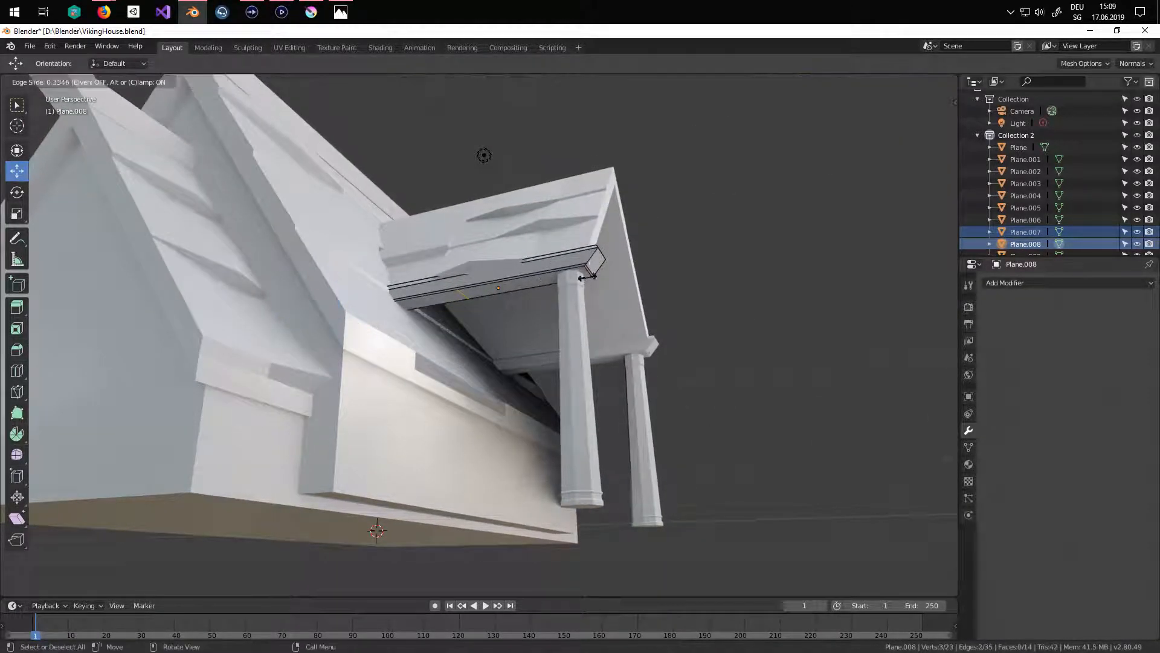
{"action": "left_click", "coordinate": [640, 269]}
- Extrude the beam's underside face behind the column down to the ground as a side wall
{"action": "left_click", "coordinate": [535, 285]}
{"action": "middle_click_drag", "start_coordinate": [537, 287], "coordinate": [552, 348]}
{"action": "key", "text": "e"}
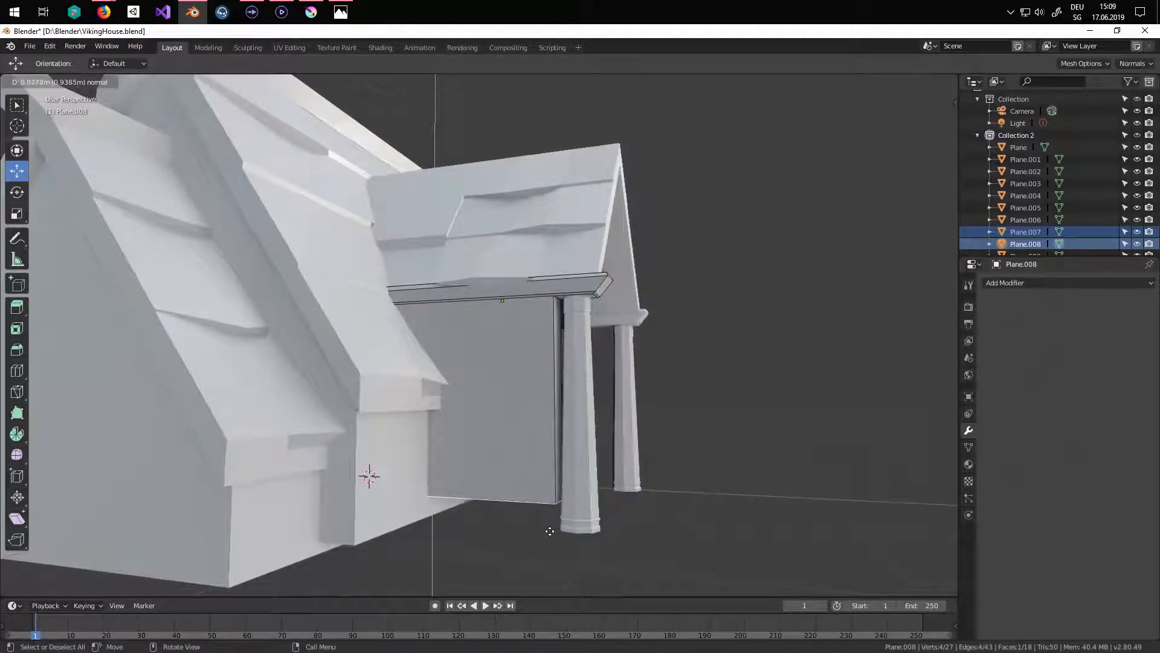
{"action": "left_click", "coordinate": [548, 553]}
- Open the opposite beam for mesh editing and add an edge loop across it just behind its column
{"action": "middle_click_drag", "start_coordinate": [548, 553], "coordinate": [634, 231]}
{"action": "key", "text": "Tab"}
{"action": "left_click", "coordinate": [523, 547]}
{"action": "left_click", "coordinate": [633, 234]}
{"action": "key", "text": "Tab"}
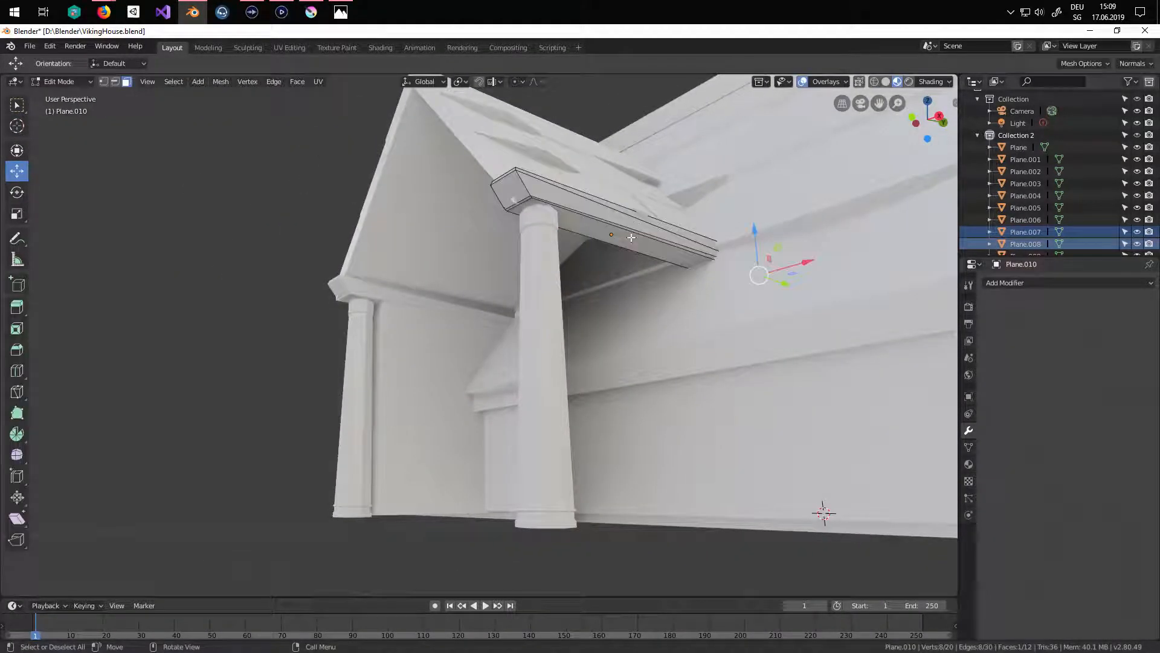
{"action": "key", "text": "ctrl+r"}
{"action": "left_click", "coordinate": [579, 217]}
{"action": "left_click", "coordinate": [574, 218]}
{"action": "middle_click_drag", "start_coordinate": [574, 219], "coordinate": [494, 179]}
{"action": "left_click_drag", "start_coordinate": [499, 166], "coordinate": [488, 166]}
- Extrude that beam's underside face behind the column down to the ground as the porch's second side wall
{"action": "left_click", "coordinate": [128, 82]}
{"action": "left_click", "coordinate": [571, 180]}
{"action": "middle_click_drag", "start_coordinate": [572, 180], "coordinate": [589, 237]}
{"action": "key", "text": "e"}
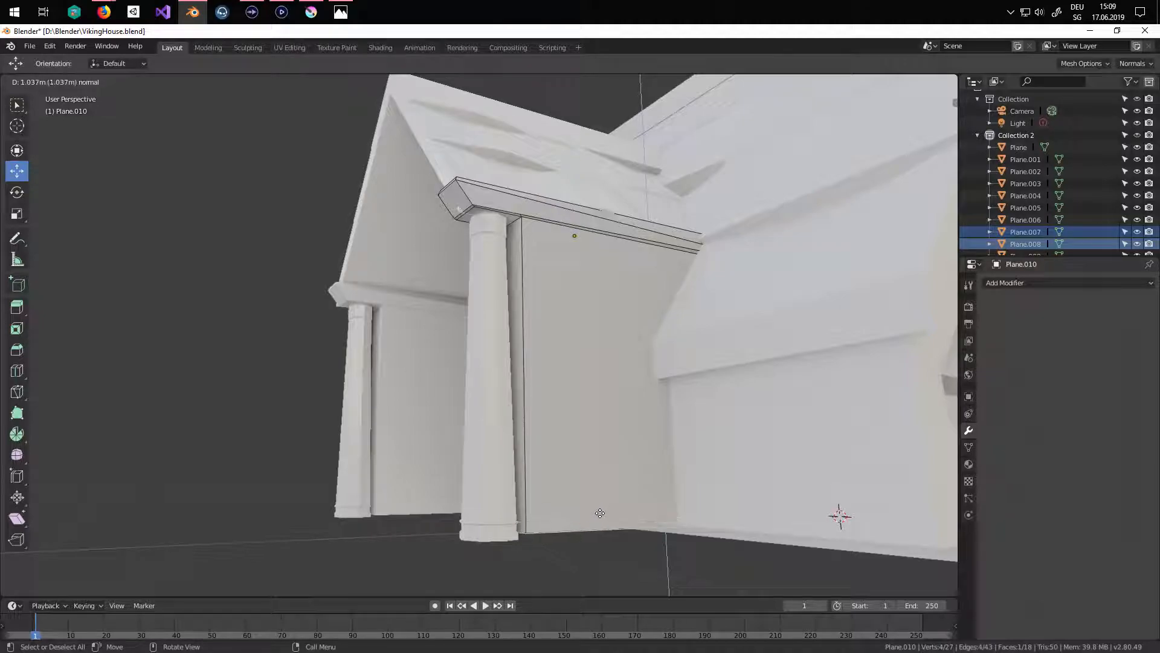
{"action": "left_click", "coordinate": [600, 513]}
{"action": "middle_click_drag", "start_coordinate": [600, 513], "coordinate": [696, 503]}
{"action": "key", "text": "Tab"}
- Duplicate both porch columns and both beam-and-wall pieces, and move the copies 2.19 m along Y toward the opposite side of the house
{"action": "middle_click_drag", "start_coordinate": [603, 447], "coordinate": [630, 357]}
{"action": "left_click", "coordinate": [630, 356]}
{"action": "middle_click_drag", "start_coordinate": [720, 397], "coordinate": [678, 426]}
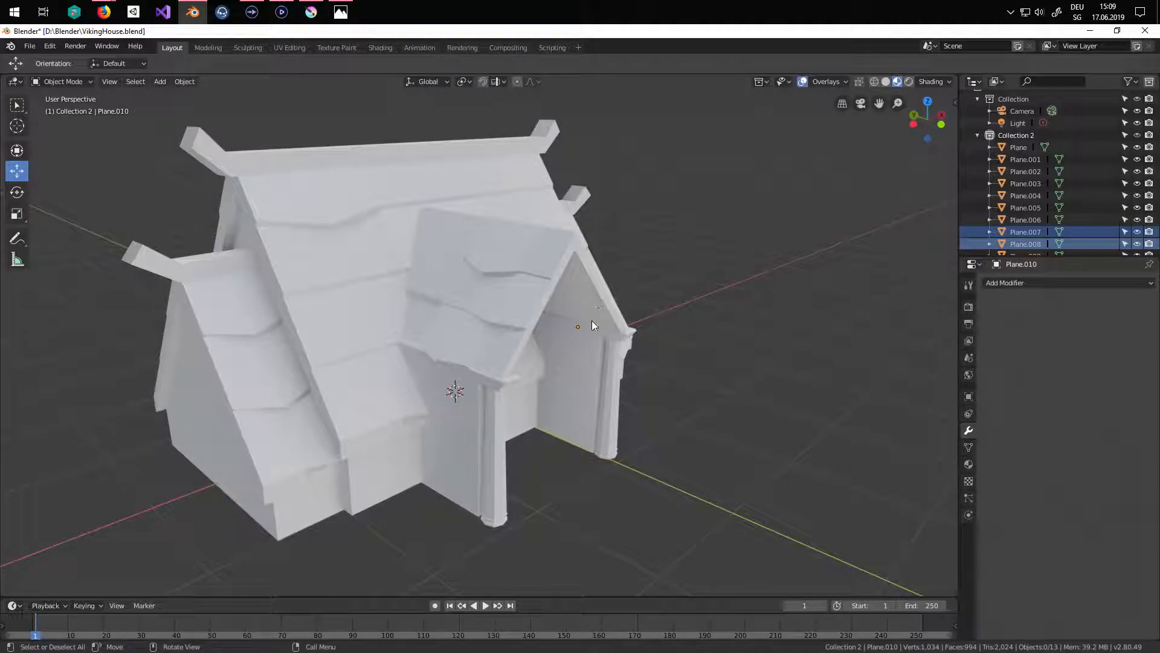
{"action": "left_click", "coordinate": [616, 365]}
{"action": "left_click", "coordinate": [592, 346], "text": "shift"}
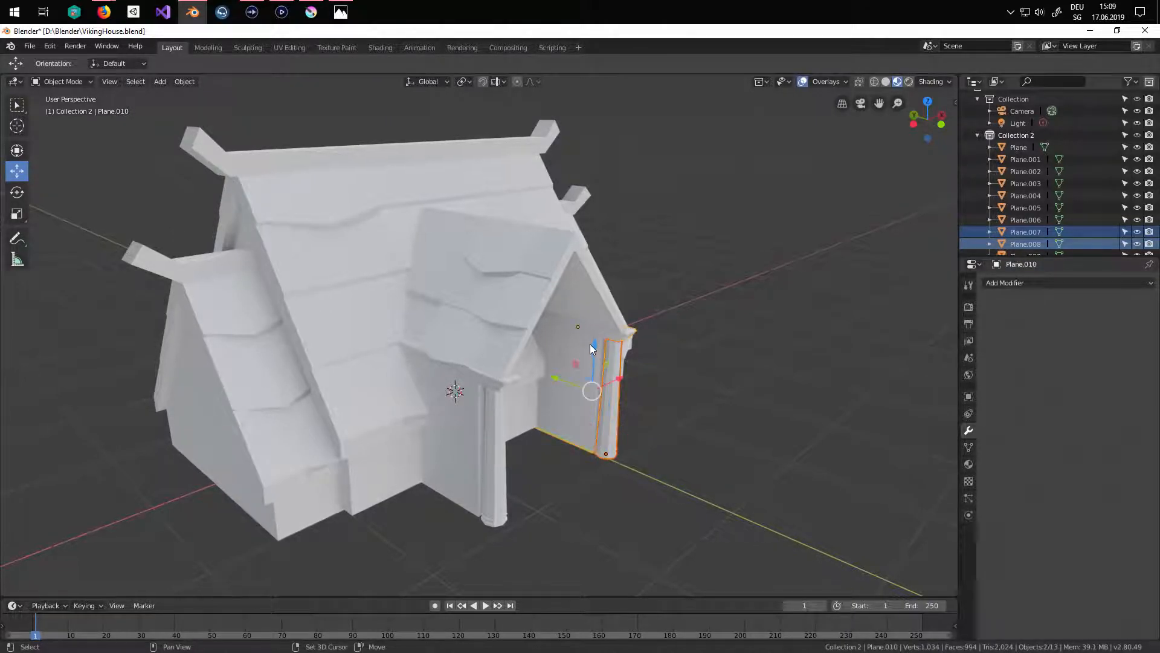
{"action": "scroll", "coordinate": [579, 363], "scroll_direction": "up", "scroll_amount": 4}
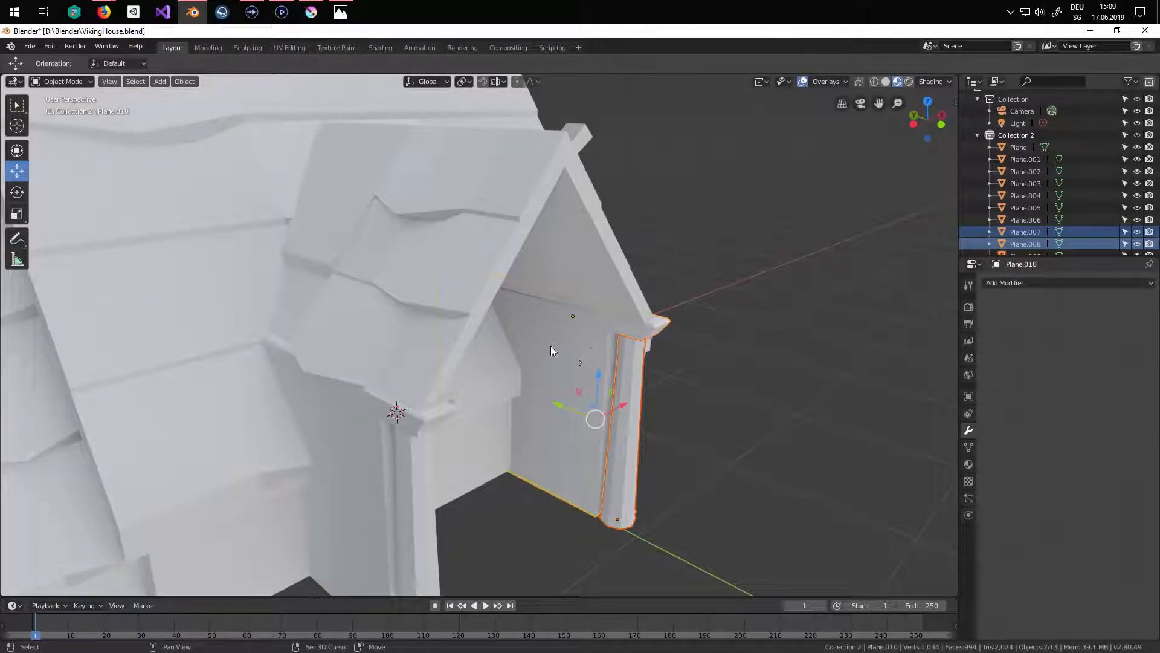
{"action": "left_click", "coordinate": [667, 323], "text": "shift"}
{"action": "left_click", "coordinate": [391, 449], "text": "shift"}
{"action": "left_click", "coordinate": [417, 483], "text": "shift"}
{"action": "scroll", "coordinate": [483, 467], "scroll_direction": "down", "scroll_amount": 4}
{"action": "middle_click_drag", "start_coordinate": [441, 451], "coordinate": [503, 451]}
{"action": "key", "text": "shift+d"}
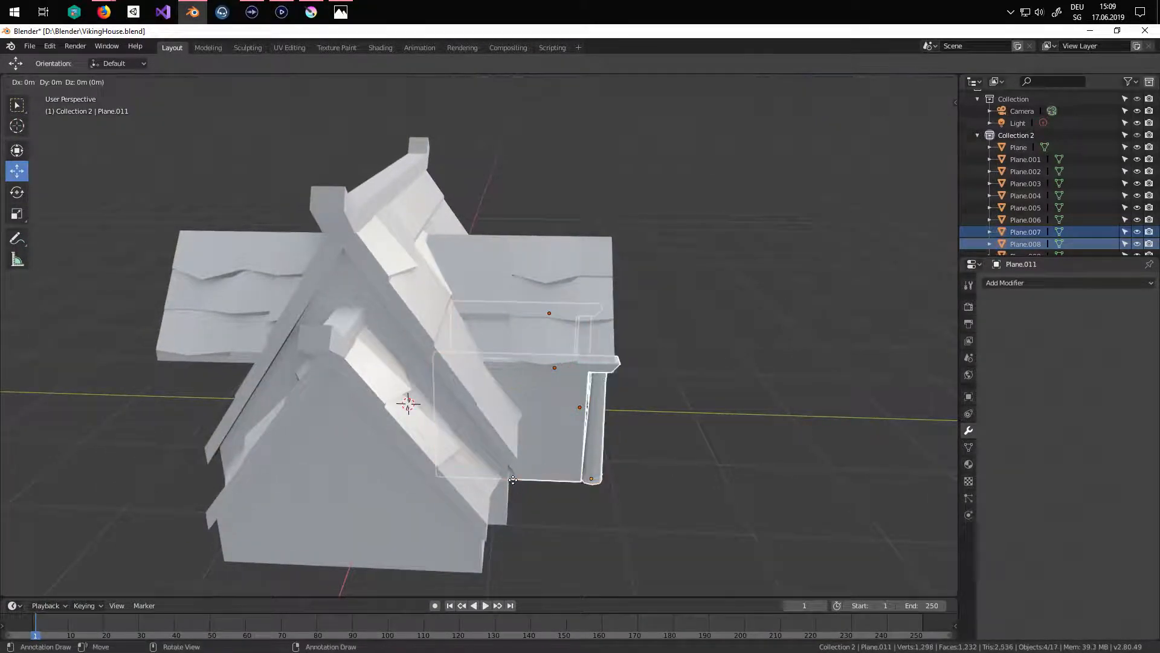
{"action": "right_click", "coordinate": [503, 452]}
{"action": "left_click_drag", "start_coordinate": [530, 390], "coordinate": [296, 383]}
{"action": "middle_click_drag", "start_coordinate": [369, 399], "coordinate": [622, 365], "text": "shift"}
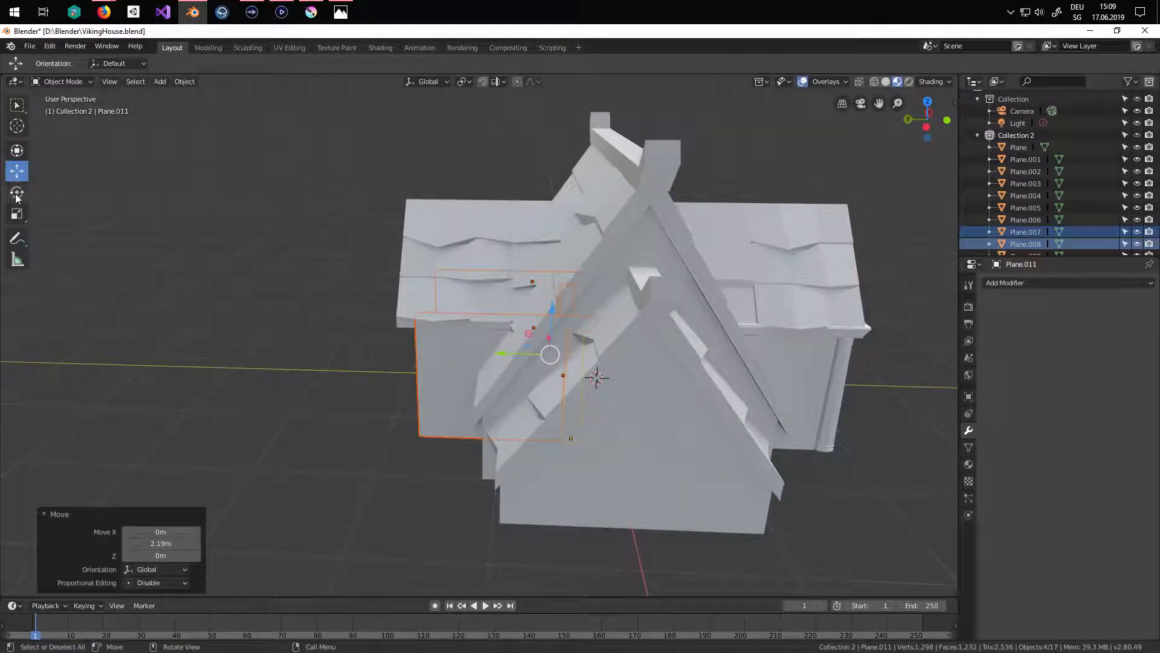
- Rotate the duplicated porch supports 180° about Z and move them along Y under the opposite porch roof
{"action": "left_click", "coordinate": [139, 236]}
{"action": "key", "text": "ctrl+z"}
{"action": "left_click_drag", "start_coordinate": [517, 374], "coordinate": [580, 381]}
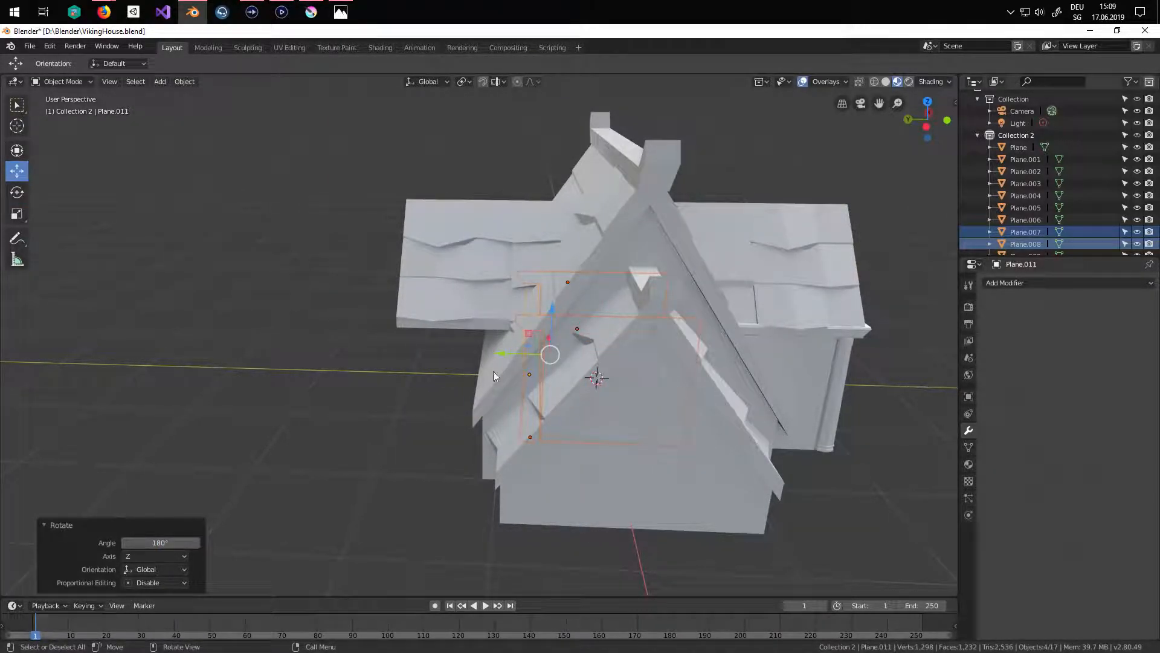
{"action": "left_click_drag", "start_coordinate": [497, 355], "coordinate": [388, 359]}
- Raise the porch roof by 0.00577 m and scale it up slightly to fit over the columns and beams
{"action": "middle_click_drag", "start_coordinate": [520, 370], "coordinate": [683, 433]}
{"action": "key", "text": "Tab"}
{"action": "key", "text": "Tab"}
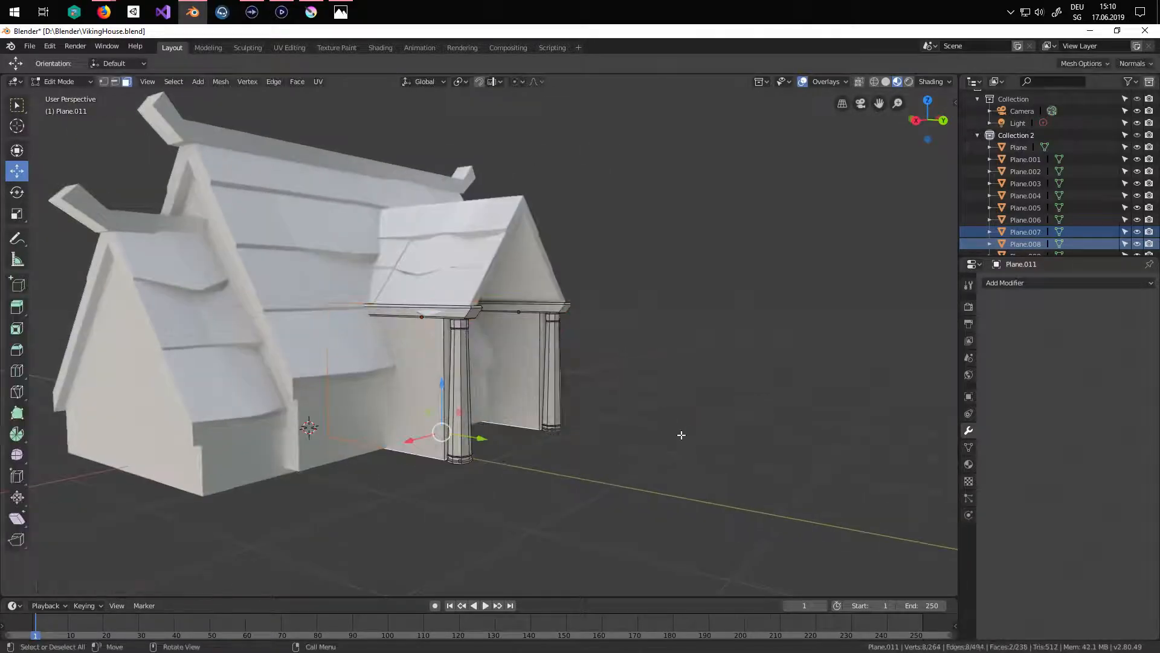
{"action": "left_click_drag", "start_coordinate": [385, 286], "coordinate": [385, 285]}
{"action": "middle_click_drag", "start_coordinate": [166, 243], "coordinate": [86, 264]}
{"action": "key", "text": "Tab"}
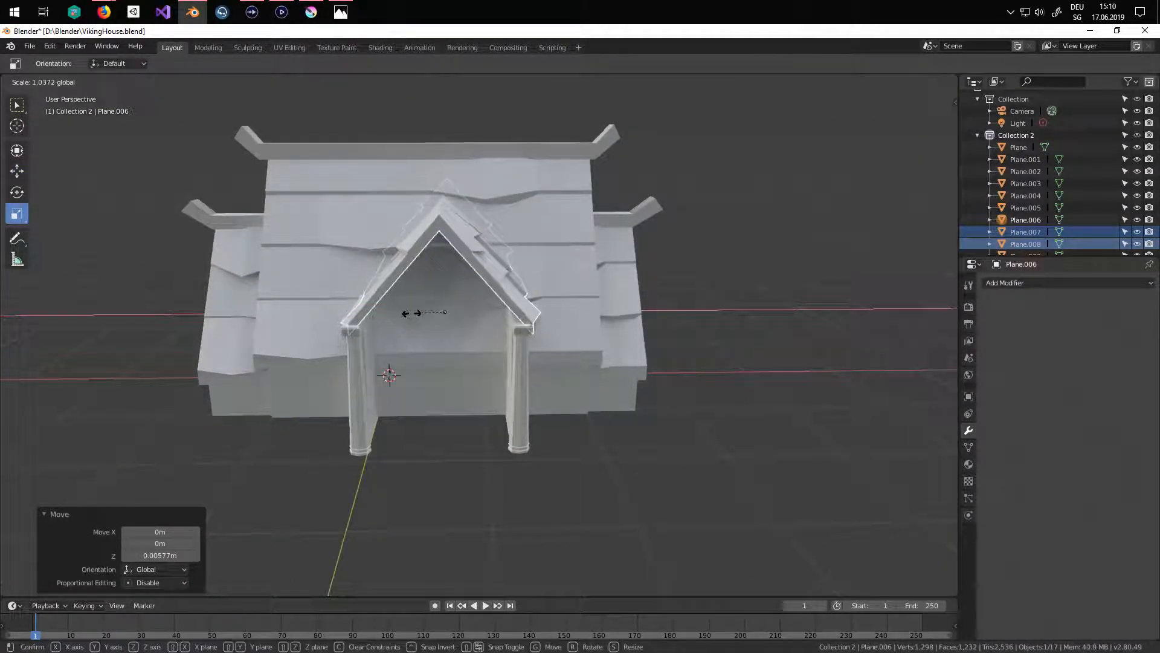
{"action": "middle_click_drag", "start_coordinate": [412, 318], "coordinate": [589, 414]}
{"action": "key", "text": "Tab"}
- Save the Viking house file
{"action": "scroll", "coordinate": [623, 445], "scroll_direction": "down", "scroll_amount": 5}
{"action": "scroll", "coordinate": [592, 416], "scroll_direction": "up", "scroll_amount": 5}
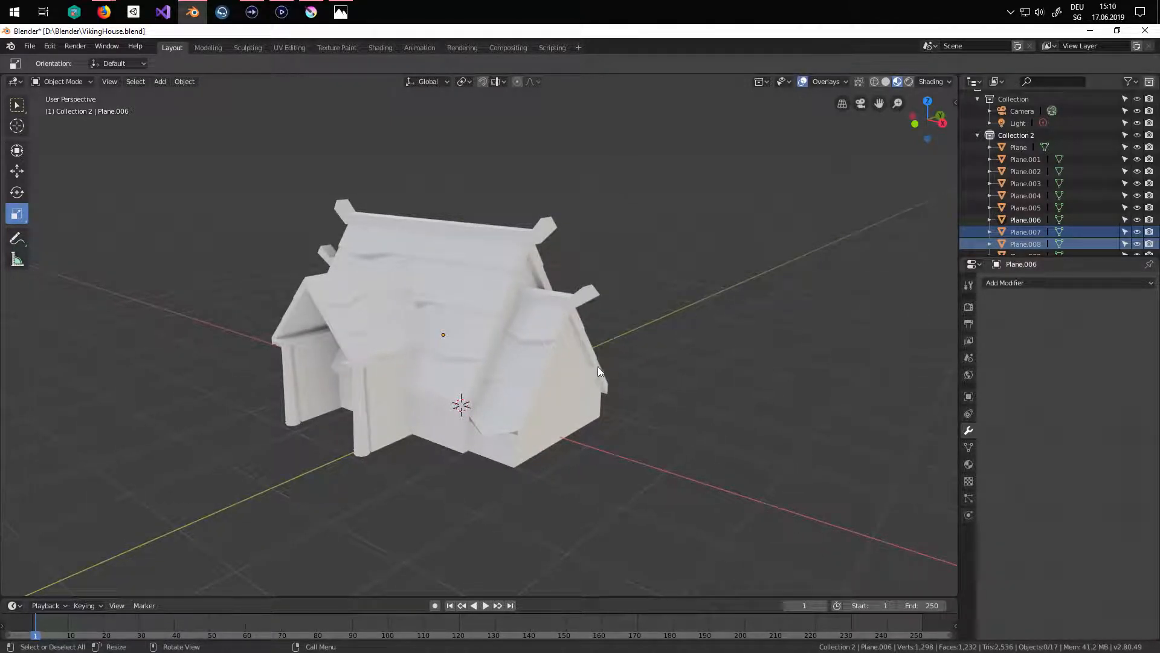
{"action": "left_click", "coordinate": [27, 47]}
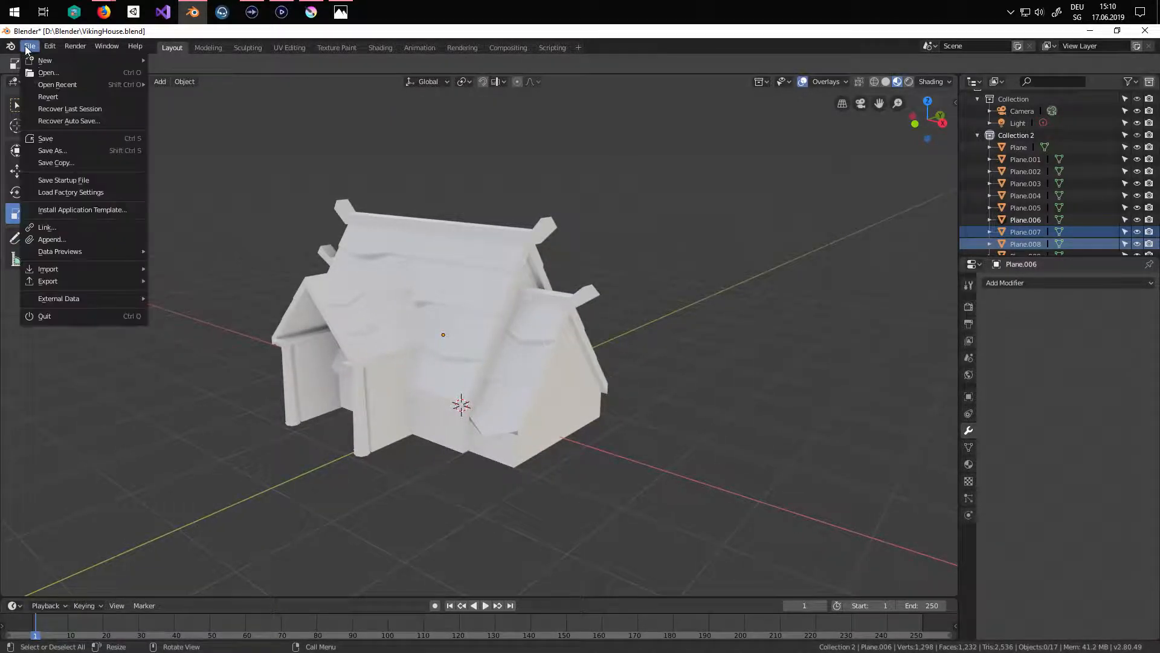
{"action": "left_click", "coordinate": [51, 139]}
{"action": "scroll", "coordinate": [447, 358], "scroll_direction": "up", "scroll_amount": 3}
{"action": "middle_click_drag", "start_coordinate": [476, 385], "coordinate": [454, 393]}
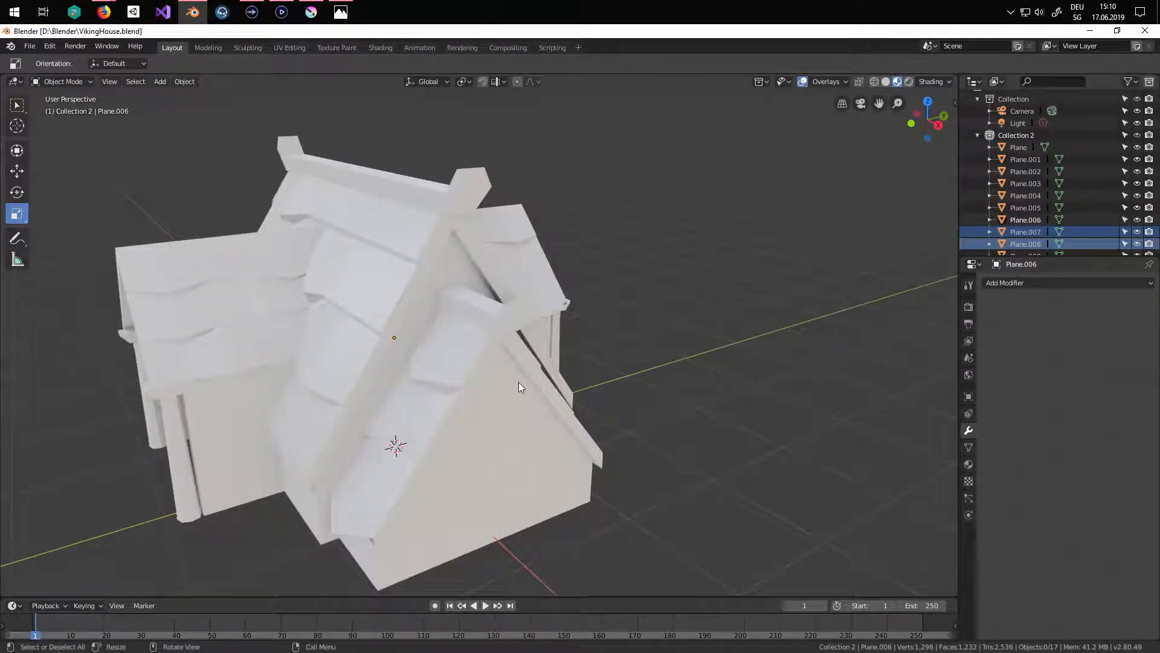
- Add a new material named Wood to the end extension's wall body
{"action": "scroll", "coordinate": [519, 387], "scroll_direction": "down", "scroll_amount": 2}
{"action": "left_click", "coordinate": [499, 396]}
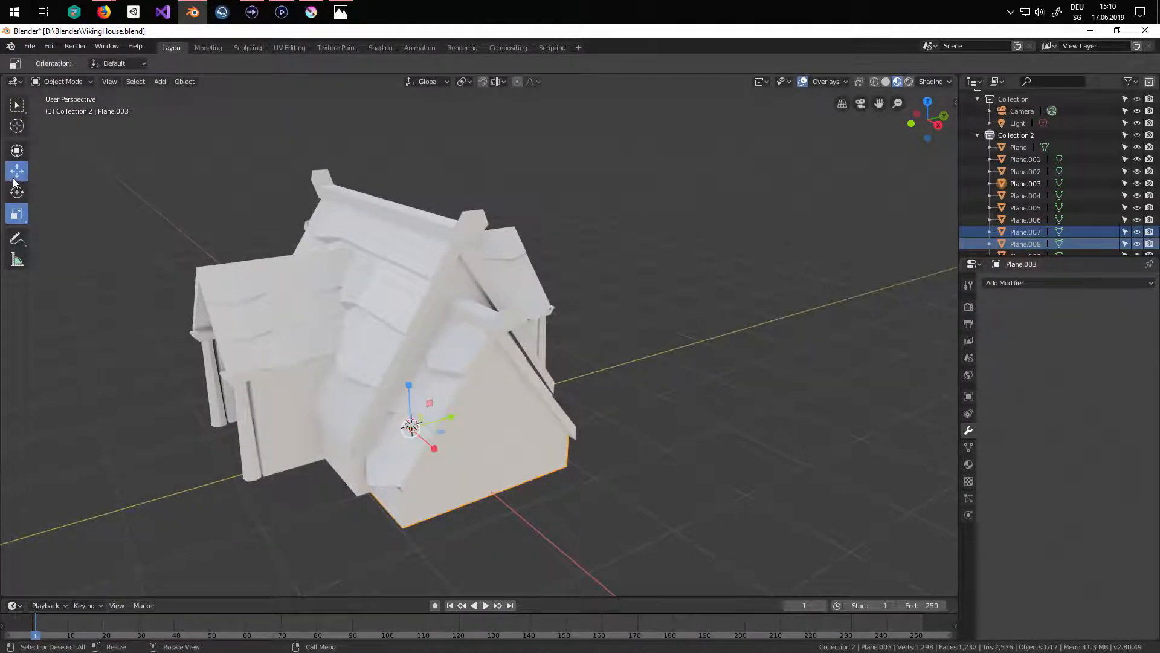
{"action": "left_click", "coordinate": [969, 465]}
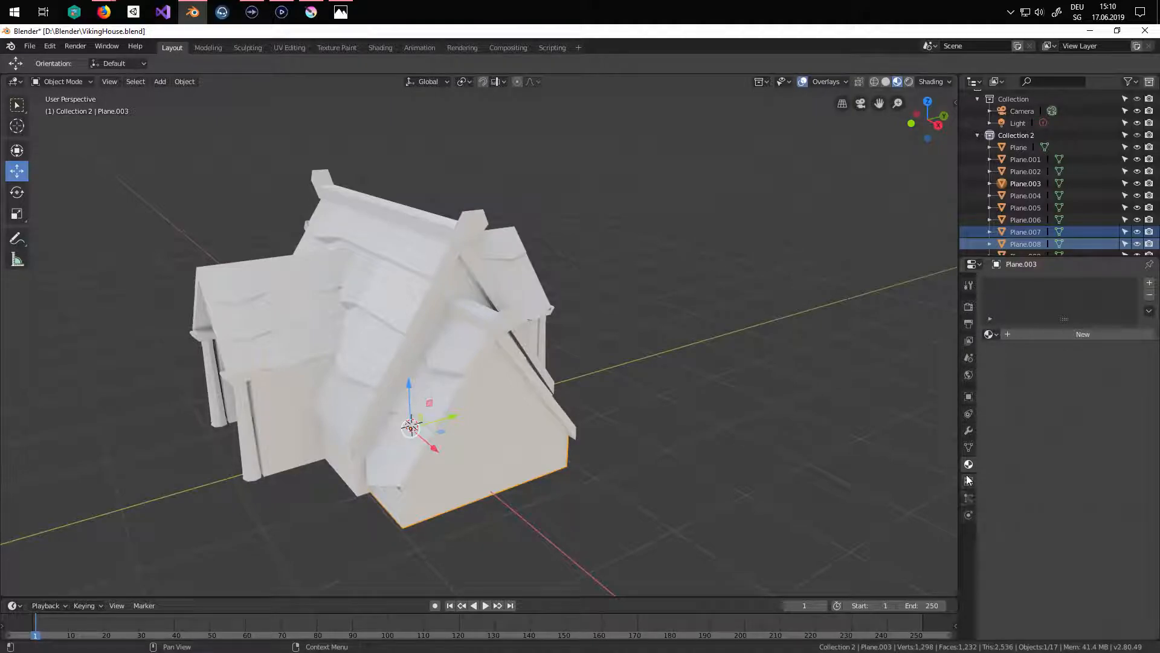
{"action": "middle_click_drag", "start_coordinate": [538, 471], "coordinate": [671, 393]}
{"action": "left_click", "coordinate": [1049, 333]}
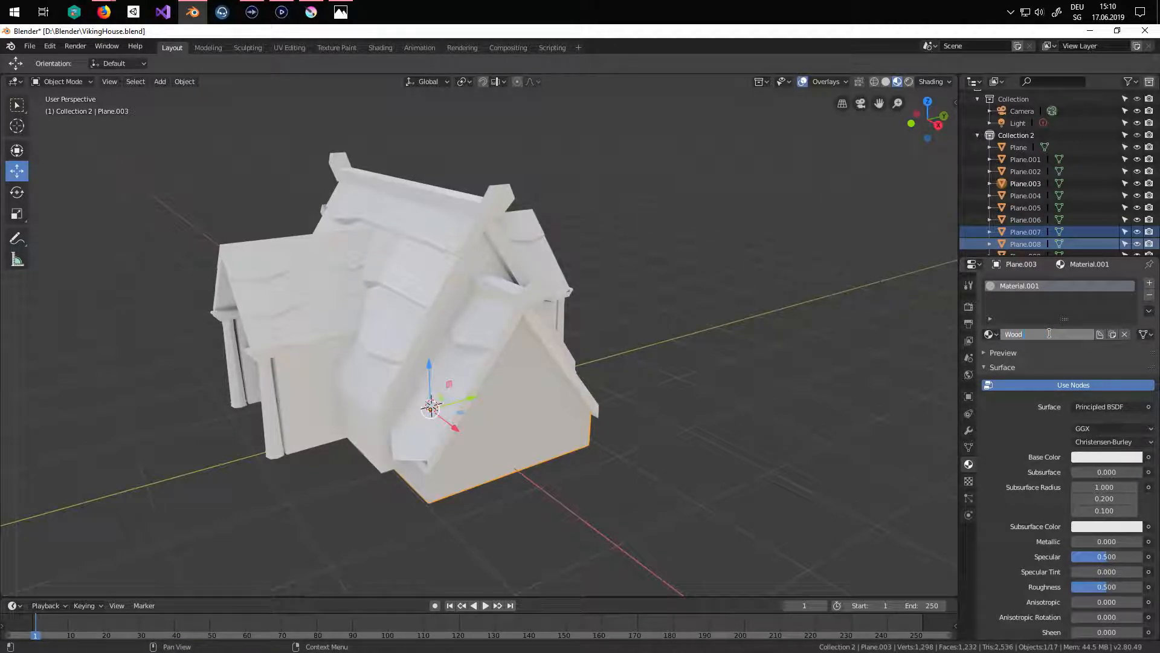
{"action": "key", "text": "Return"}
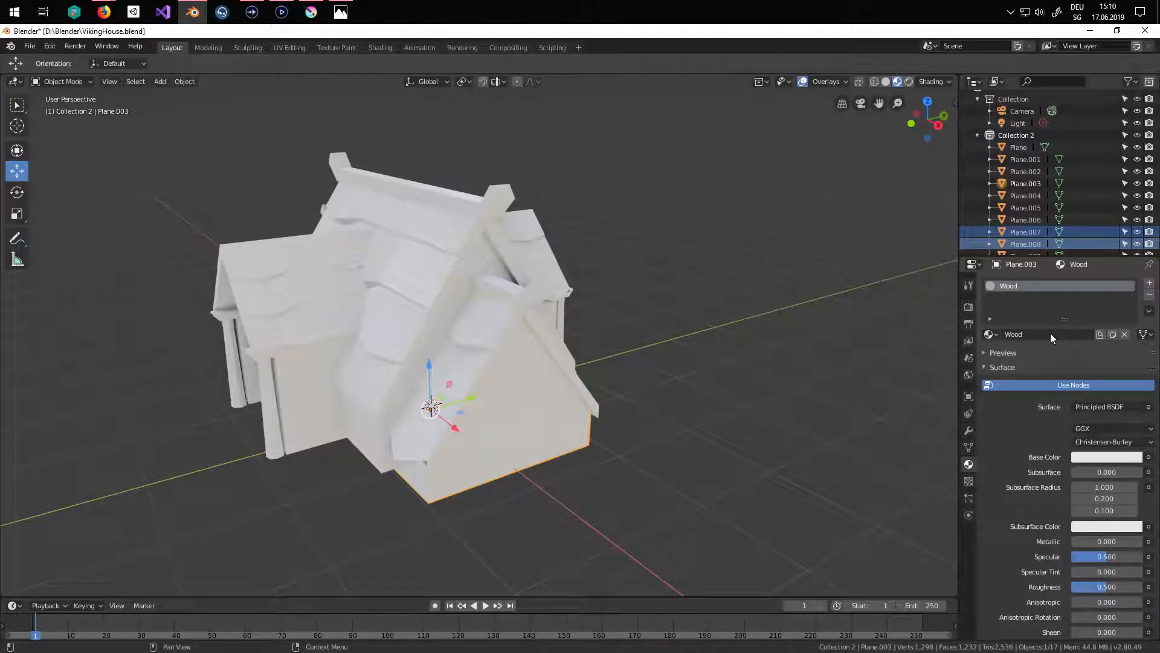
- Set the Wood material's base color to a dark brown
{"action": "left_click", "coordinate": [1111, 457]}
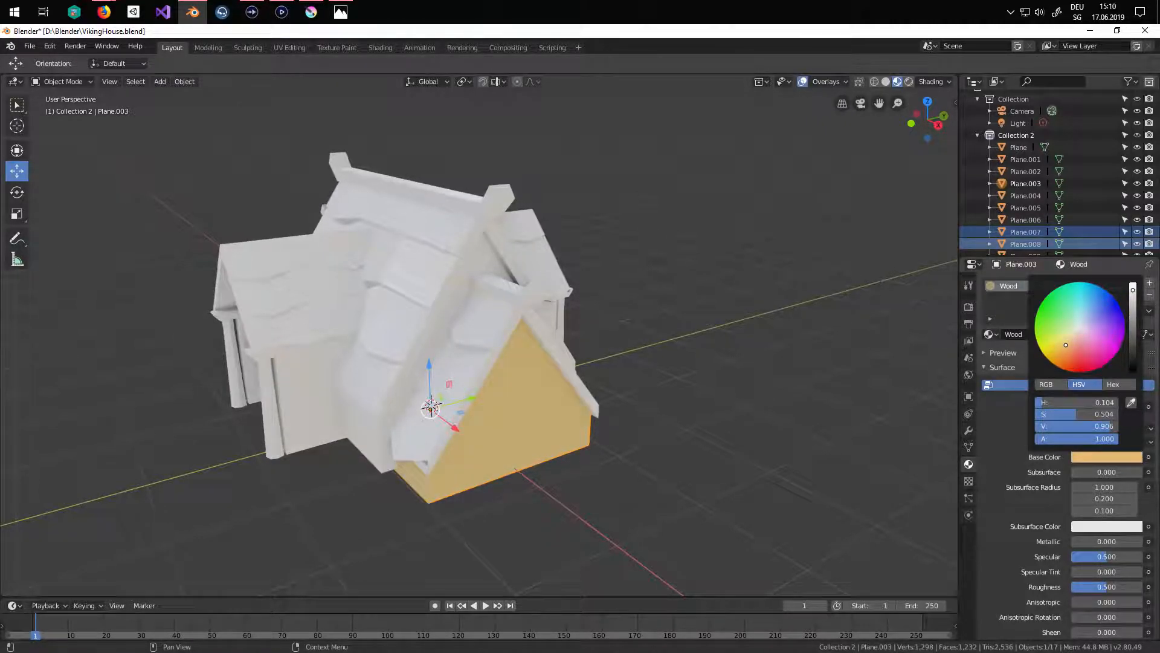
{"action": "left_click_drag", "start_coordinate": [1136, 327], "coordinate": [1133, 337]}
{"action": "middle_click_drag", "start_coordinate": [756, 387], "coordinate": [713, 436]}
{"action": "scroll", "coordinate": [1035, 495], "scroll_direction": "down", "scroll_amount": 5}
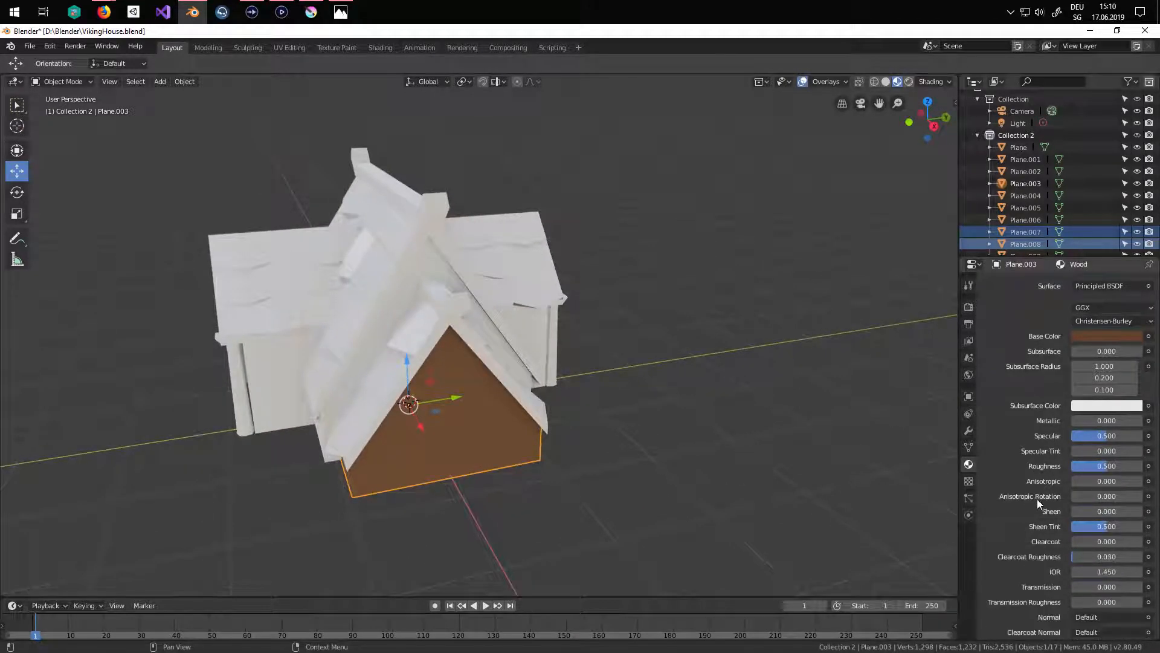
{"action": "scroll", "coordinate": [1036, 496], "scroll_direction": "down", "scroll_amount": 1}
{"action": "scroll", "coordinate": [446, 485], "scroll_direction": "up", "scroll_amount": 5}
- Try lowering the Wood material's specular to about 0.373
{"action": "middle_click_drag", "start_coordinate": [446, 484], "coordinate": [508, 468]}
{"action": "middle_click_drag", "start_coordinate": [875, 394], "coordinate": [743, 474]}
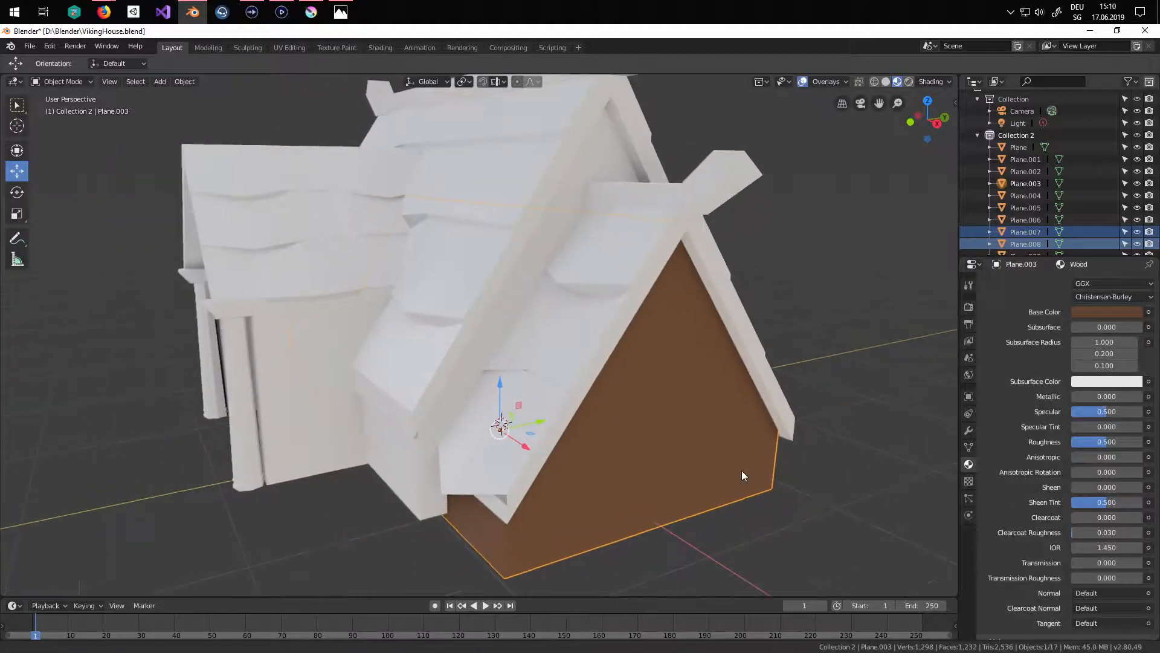
{"action": "scroll", "coordinate": [829, 450], "scroll_direction": "down", "scroll_amount": 2}
{"action": "middle_click_drag", "start_coordinate": [829, 450], "coordinate": [788, 442]}
{"action": "left_click_drag", "start_coordinate": [1112, 413], "coordinate": [1106, 413]}
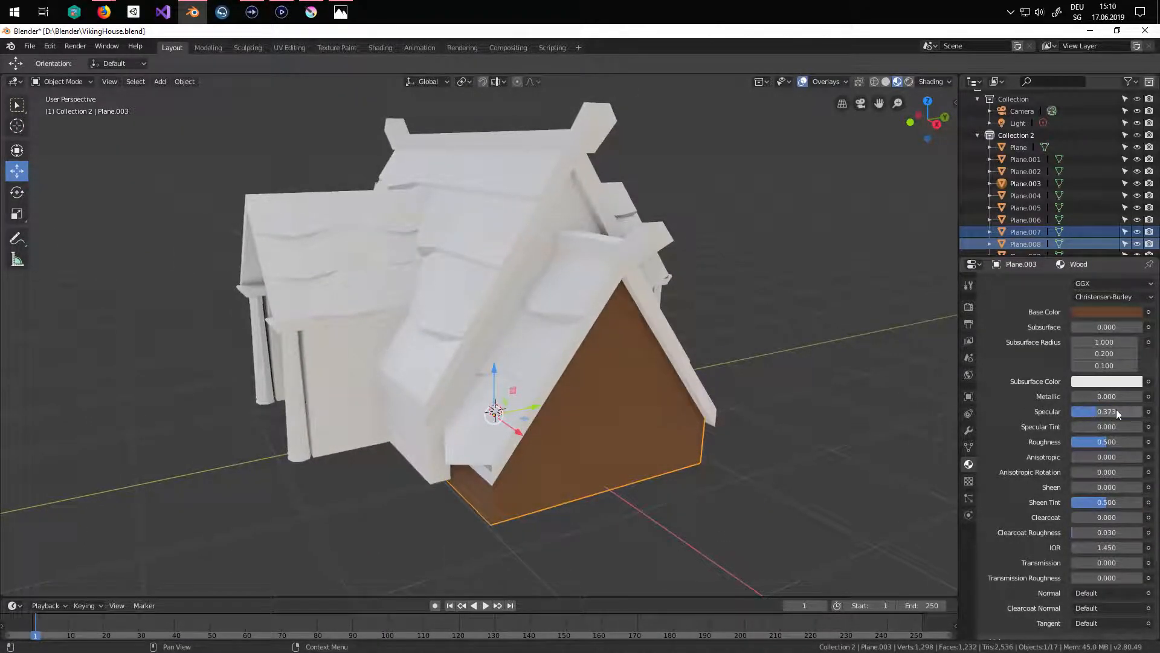
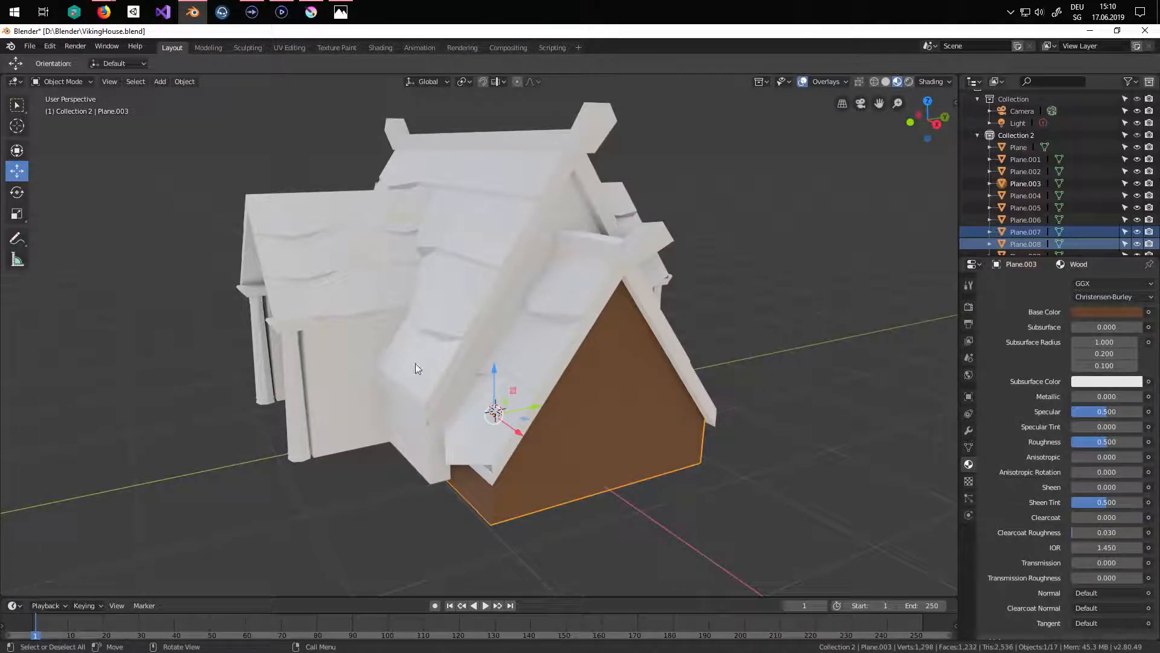
- Assign the Wood material to one beam-and-wall piece of the porch and to the column in front of it
{"action": "left_click", "coordinate": [338, 451]}
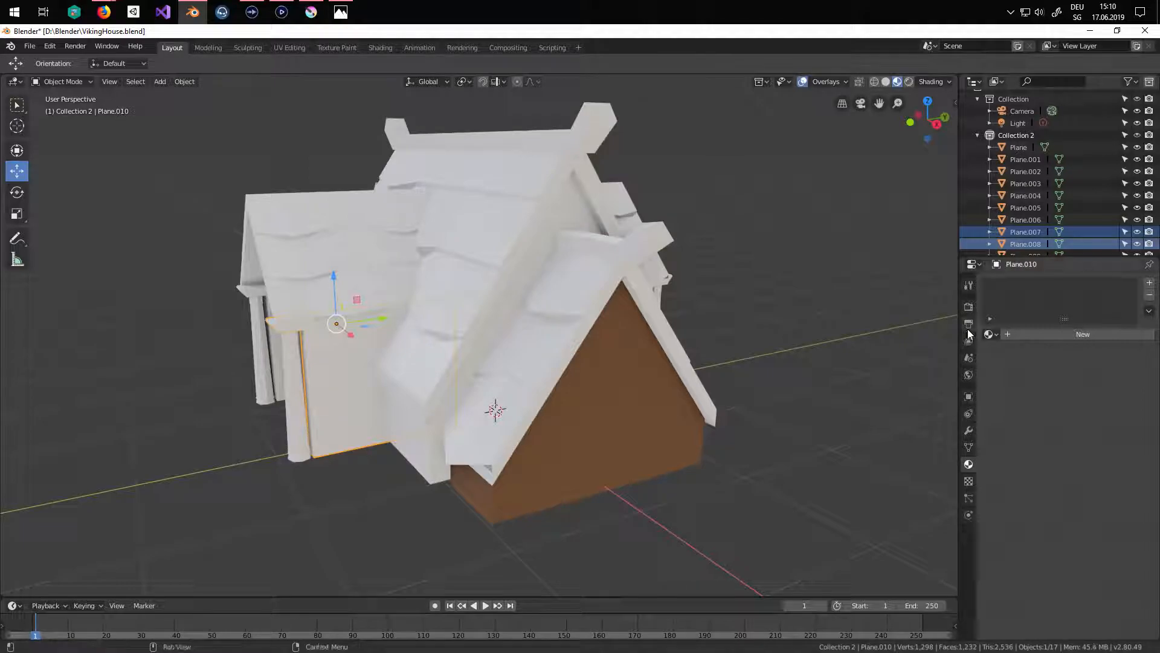
{"action": "left_click", "coordinate": [992, 334]}
{"action": "left_click", "coordinate": [1016, 366]}
{"action": "middle_click_drag", "start_coordinate": [460, 365], "coordinate": [568, 379]}
{"action": "left_click", "coordinate": [600, 401]}
{"action": "left_click", "coordinate": [991, 335]}
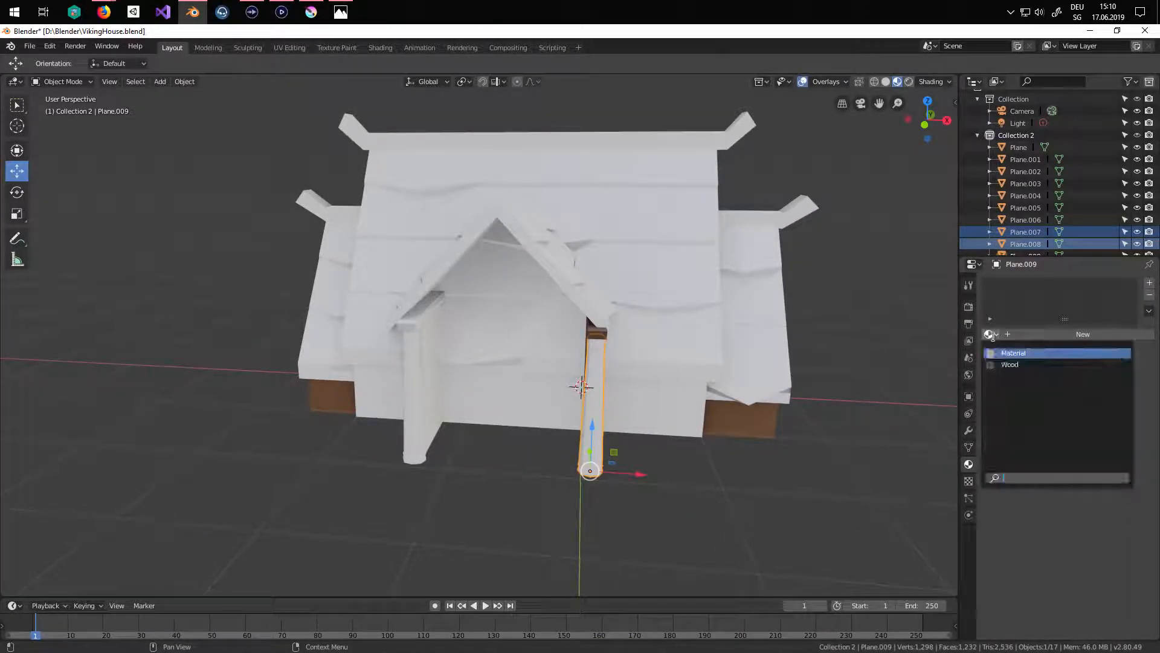
{"action": "left_click", "coordinate": [1015, 366]}
- Compare the house in LookDev, Rendered and Solid shading, and return to LookDev
{"action": "middle_click_drag", "start_coordinate": [919, 385], "coordinate": [733, 418]}
{"action": "key", "text": "z"}
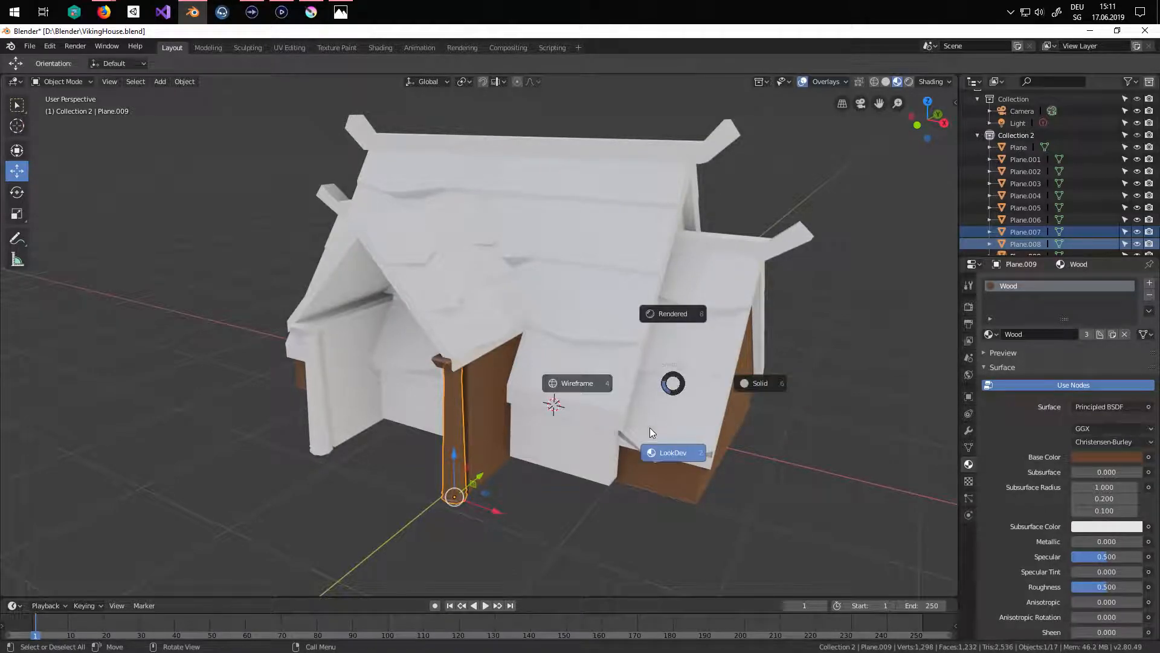
{"action": "left_click", "coordinate": [692, 459]}
{"action": "middle_click_drag", "start_coordinate": [663, 459], "coordinate": [701, 466]}
{"action": "key", "text": "z"}
{"action": "left_click", "coordinate": [710, 346]}
{"action": "middle_click_drag", "start_coordinate": [718, 412], "coordinate": [598, 383]}
{"action": "key", "text": "z"}
{"action": "left_click", "coordinate": [731, 409]}
{"action": "mouse_move", "coordinate": [731, 409]}
{"action": "middle_mouse_down"}
{"action": "mouse_move", "coordinate": [571, 374]}
{"action": "mouse_move", "coordinate": [695, 417]}
{"action": "mouse_move", "coordinate": [662, 412]}
{"action": "mouse_move", "coordinate": [643, 390]}
{"action": "middle_mouse_up"}
{"action": "key", "text": "z"}
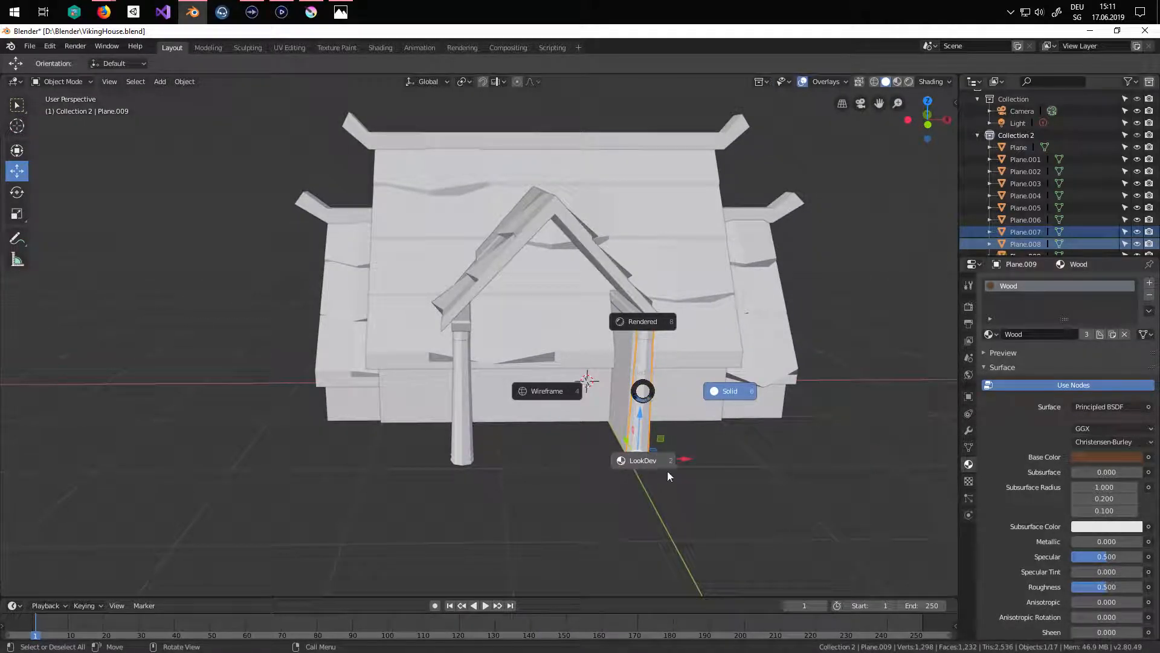
{"action": "left_click", "coordinate": [642, 461]}
{"action": "middle_click_drag", "start_coordinate": [641, 461], "coordinate": [596, 453]}
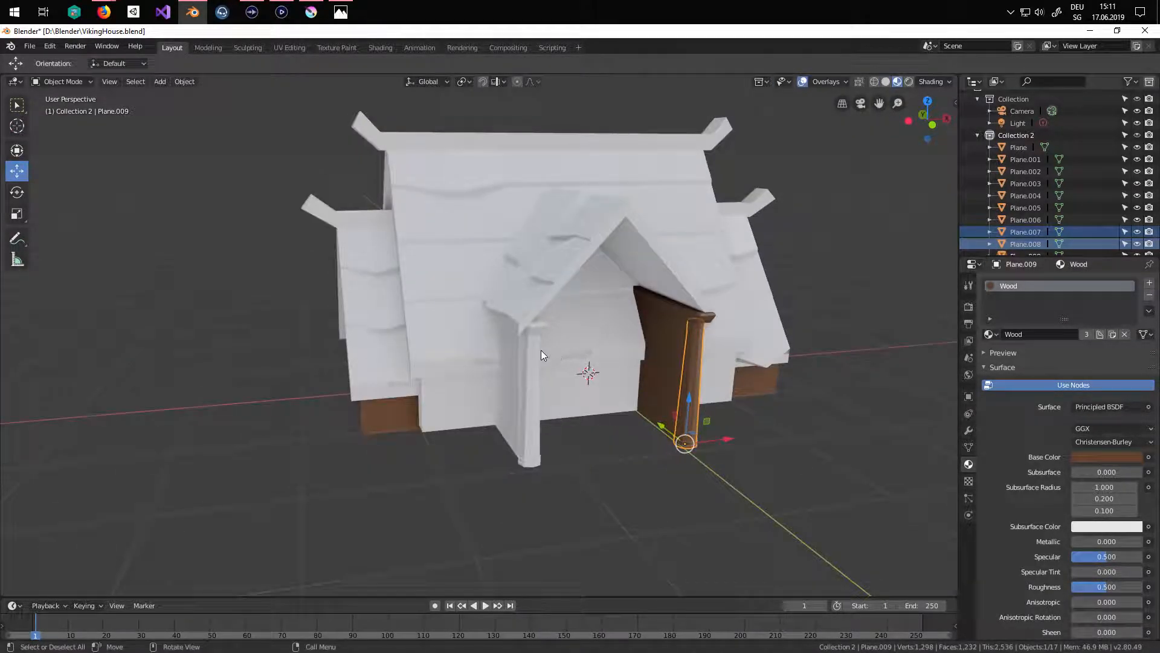
- Assign the Wood material to the same porch's other column and its beam-and-wall piece
{"action": "left_click", "coordinate": [522, 368]}
{"action": "left_click", "coordinate": [992, 334]}
{"action": "left_click", "coordinate": [1008, 364]}
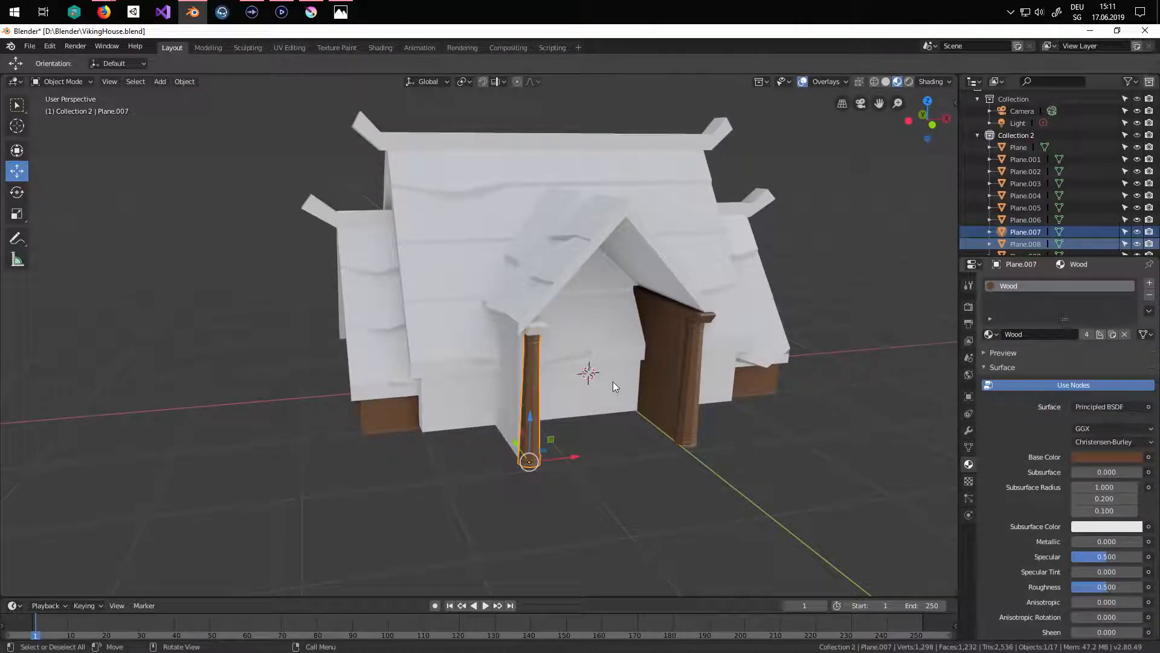
{"action": "left_click", "coordinate": [514, 358]}
{"action": "left_click", "coordinate": [991, 334]}
{"action": "left_click", "coordinate": [1008, 364]}
- Assign the Wood material to one beam-and-wall piece and its column on the opposite porch
{"action": "middle_click_drag", "start_coordinate": [695, 387], "coordinate": [443, 332]}
{"action": "left_click", "coordinate": [444, 337]}
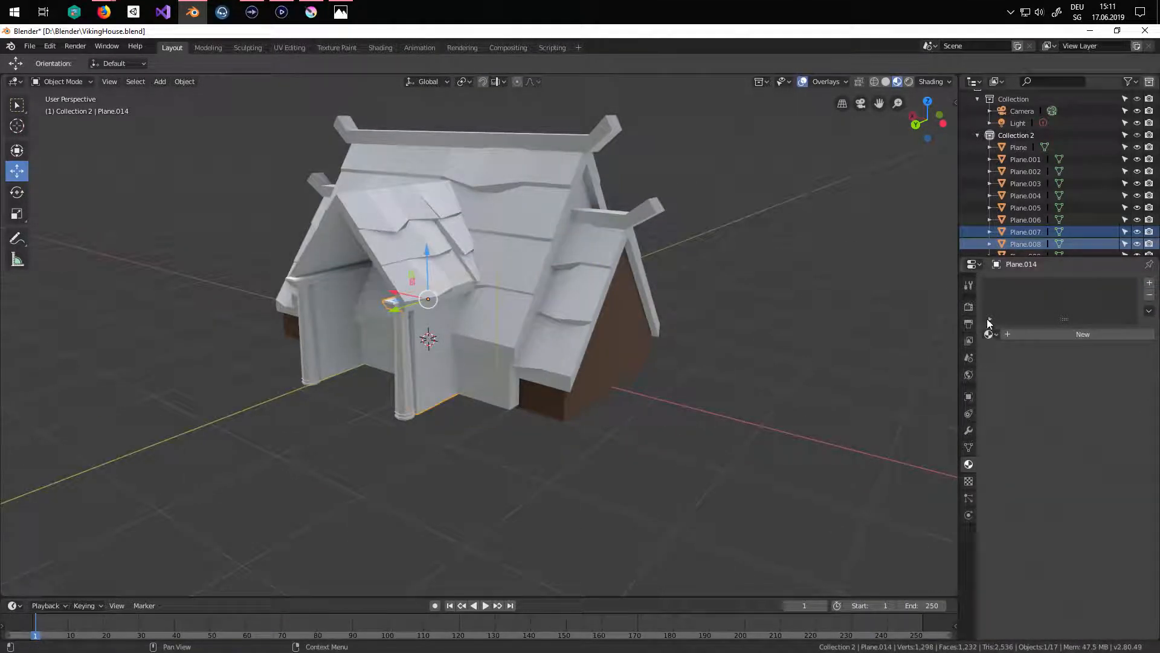
{"action": "left_click", "coordinate": [989, 334]}
{"action": "left_click", "coordinate": [1001, 365]}
{"action": "left_click", "coordinate": [404, 363]}
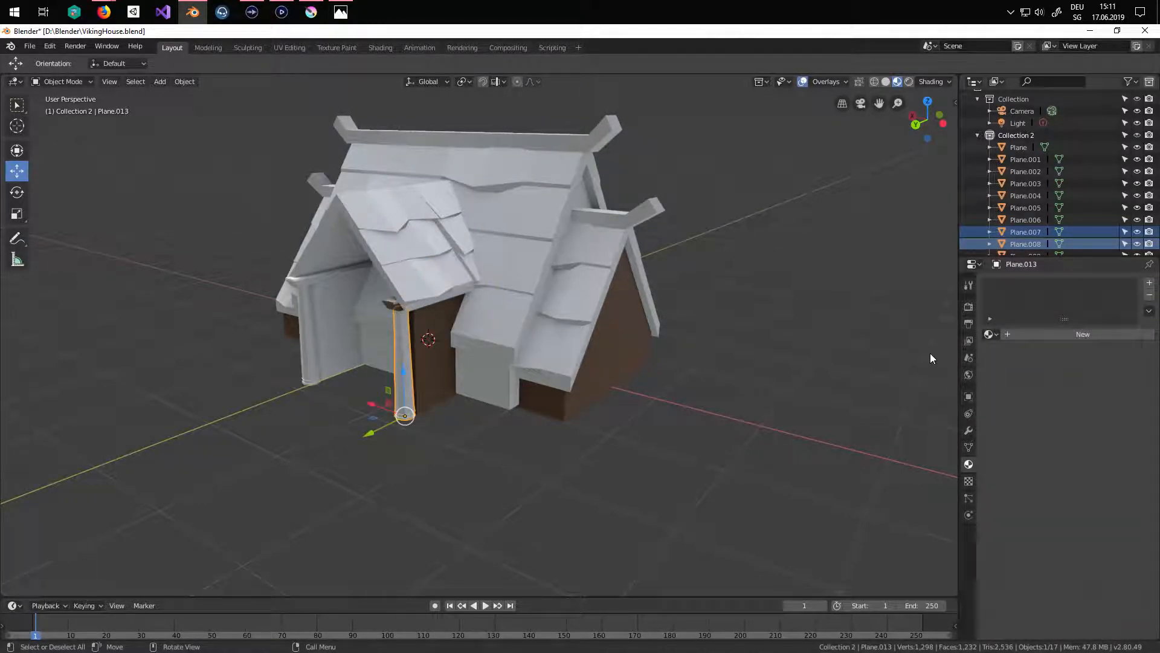
{"action": "left_click", "coordinate": [989, 333]}
{"action": "left_click", "coordinate": [999, 365]}
- Assign the Wood material to the remaining white column and beam-and-wall piece of the opposite porch
{"action": "middle_click_drag", "start_coordinate": [756, 369], "coordinate": [622, 361]}
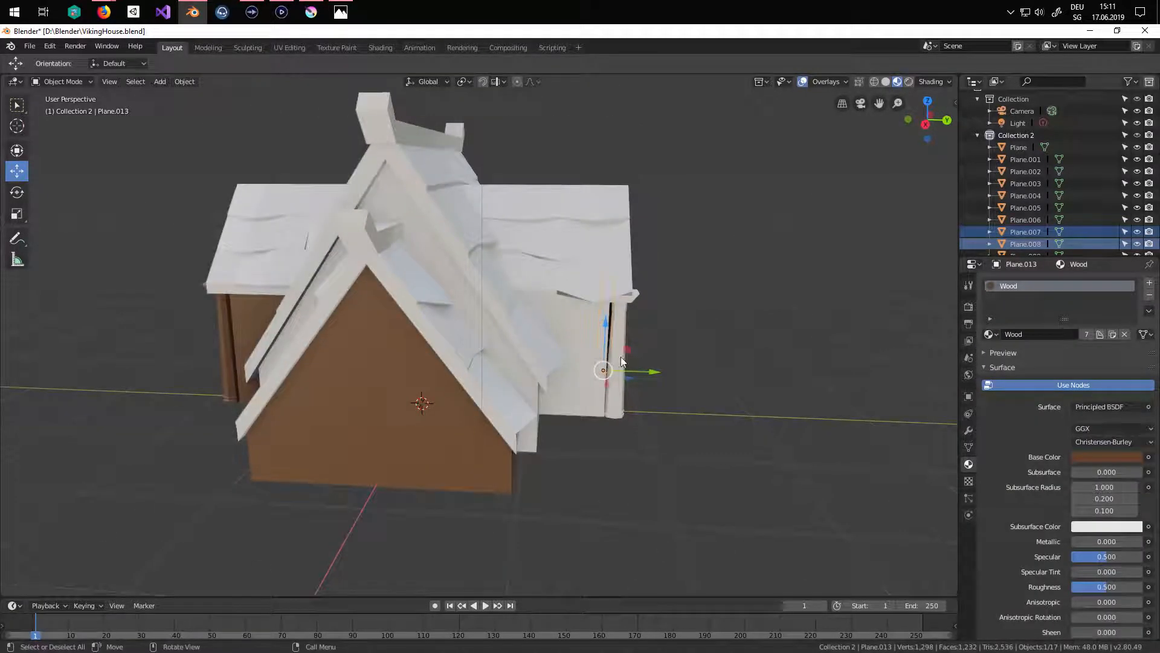
{"action": "left_click", "coordinate": [620, 325]}
{"action": "left_click", "coordinate": [990, 334]}
{"action": "left_click", "coordinate": [1006, 365]}
{"action": "left_click", "coordinate": [589, 334]}
{"action": "left_click", "coordinate": [989, 333]}
{"action": "left_click", "coordinate": [999, 366]}
- Assign the Wood material to the main roof's ridge beam and the end extension's ridge beam
{"action": "middle_click_drag", "start_coordinate": [695, 363], "coordinate": [448, 325]}
{"action": "left_click", "coordinate": [545, 183]}
{"action": "left_click", "coordinate": [989, 333]}
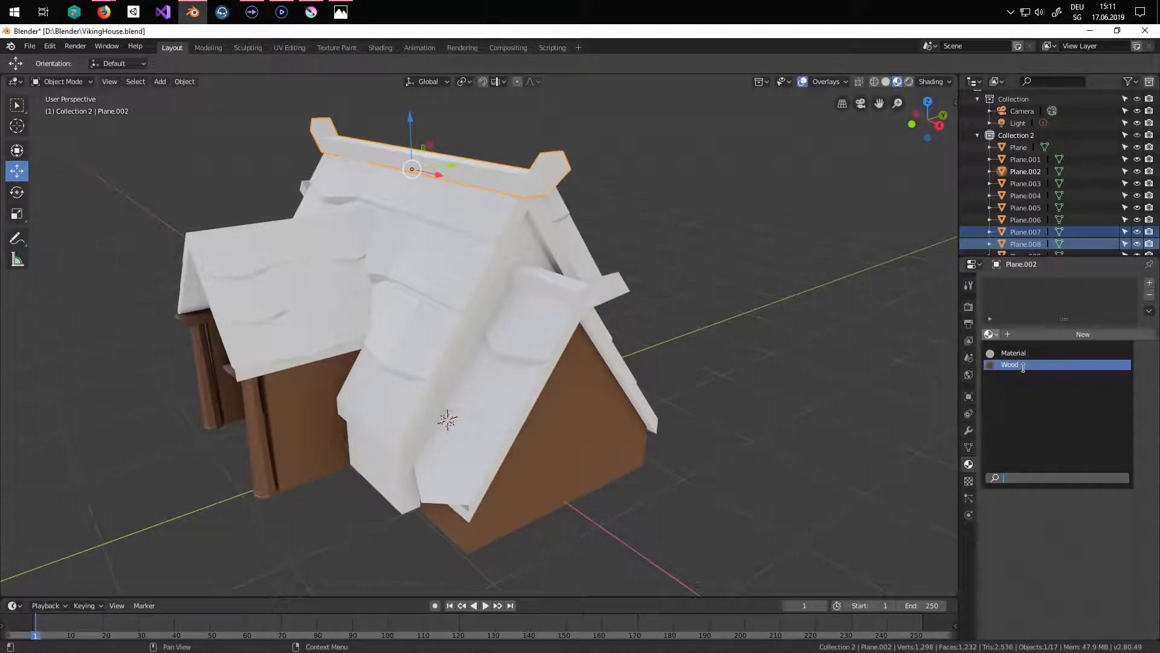
{"action": "left_click", "coordinate": [999, 365]}
{"action": "left_click", "coordinate": [601, 290]}
{"action": "left_click", "coordinate": [989, 334]}
{"action": "left_click", "coordinate": [999, 365]}
- Create a material named Roof on the end extension's roof with a darkened yellow base color, hue 0.131 and saturation 0.528
{"action": "middle_click_drag", "start_coordinate": [614, 386], "coordinate": [558, 371]}
{"action": "left_click", "coordinate": [603, 376]}
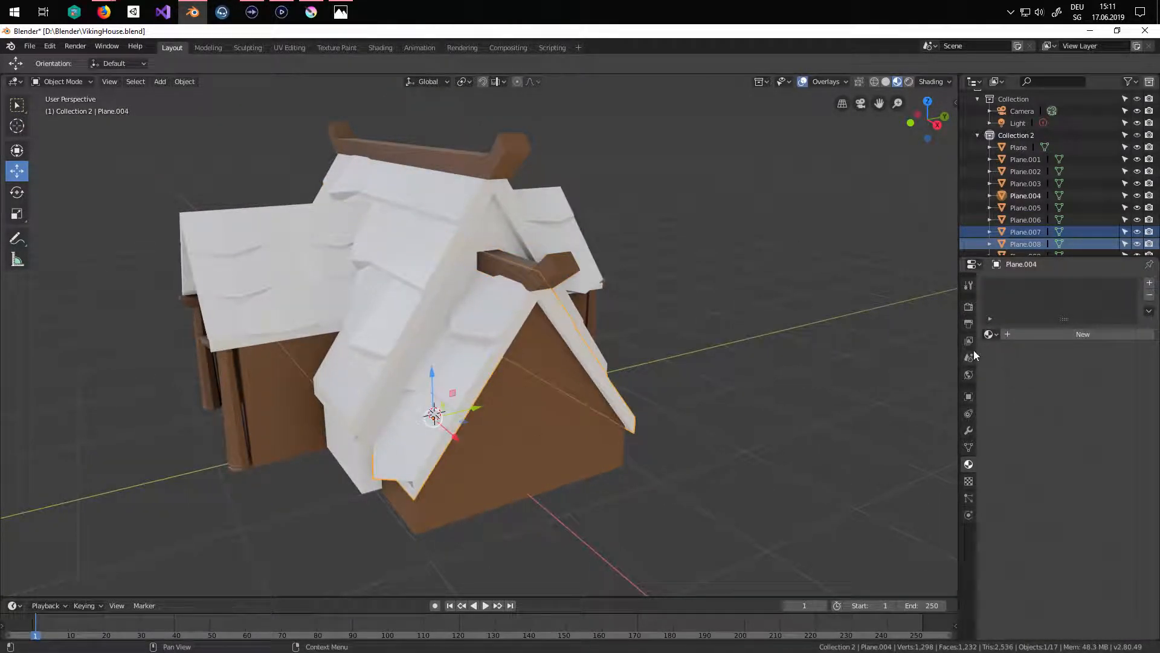
{"action": "left_click", "coordinate": [1047, 334]}
{"action": "left_click", "coordinate": [1044, 334]}
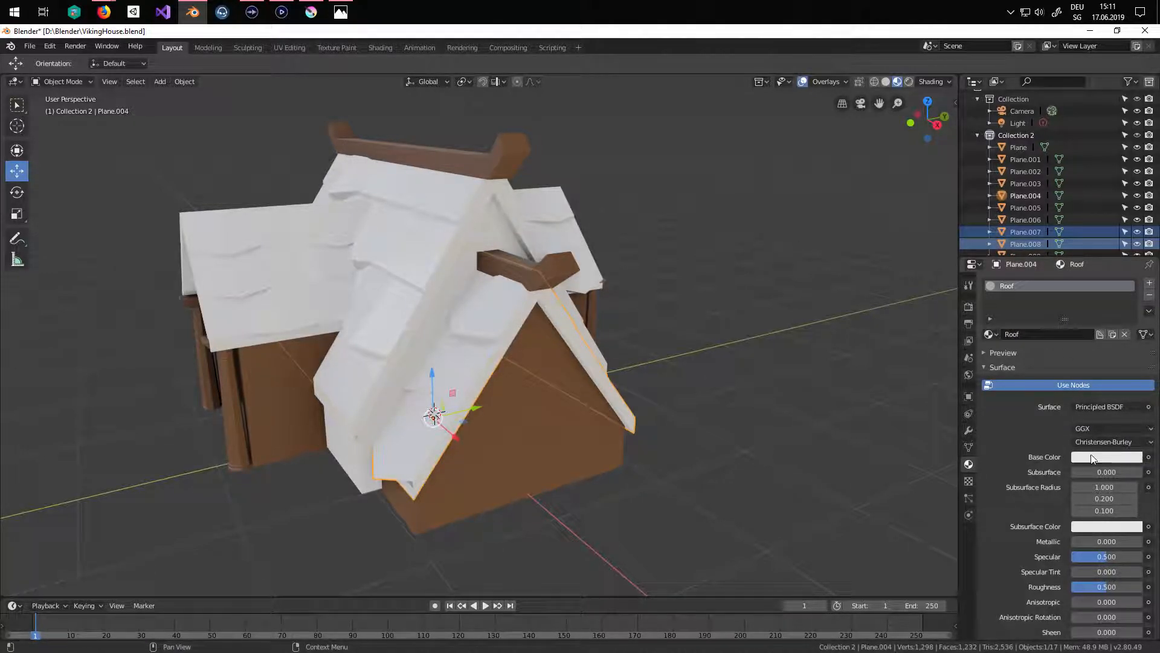
{"action": "left_click", "coordinate": [1106, 457]}
{"action": "left_click_drag", "start_coordinate": [1068, 332], "coordinate": [1059, 340]}
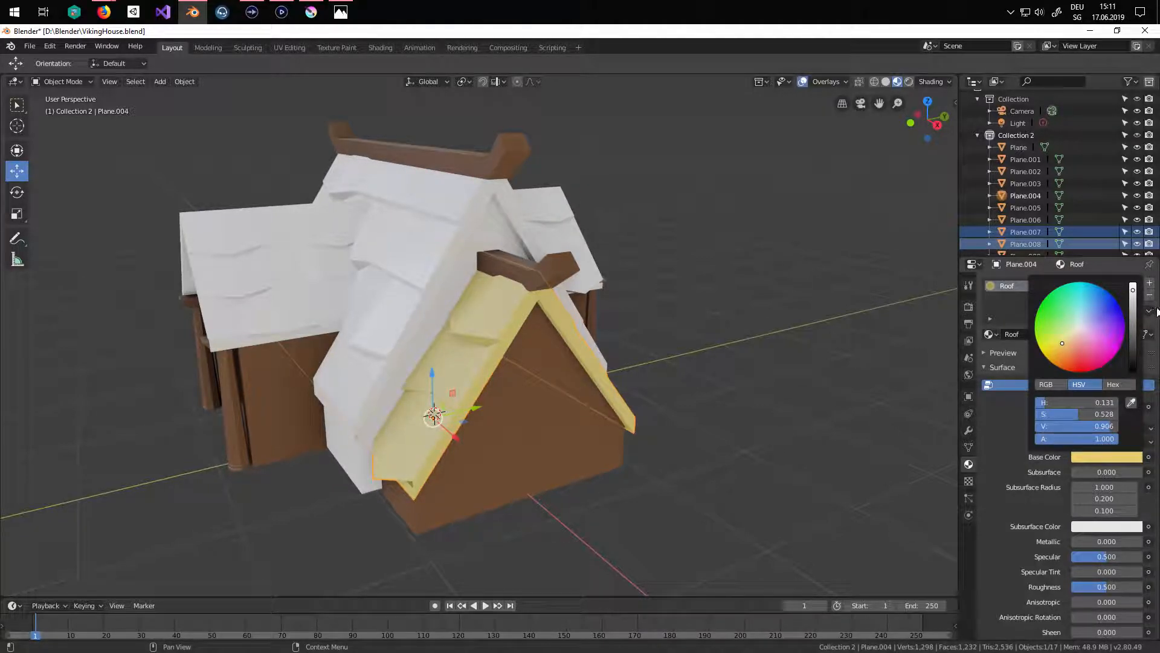
{"action": "left_click_drag", "start_coordinate": [1135, 312], "coordinate": [1134, 330]}
- Assign the Roof material to the main roof and the porch roofs
{"action": "middle_click_drag", "start_coordinate": [814, 303], "coordinate": [515, 277]}
{"action": "left_click", "coordinate": [515, 277]}
{"action": "left_click", "coordinate": [991, 335]}
{"action": "left_click", "coordinate": [1006, 365]}
{"action": "left_click", "coordinate": [351, 326]}
{"action": "left_click", "coordinate": [992, 334]}
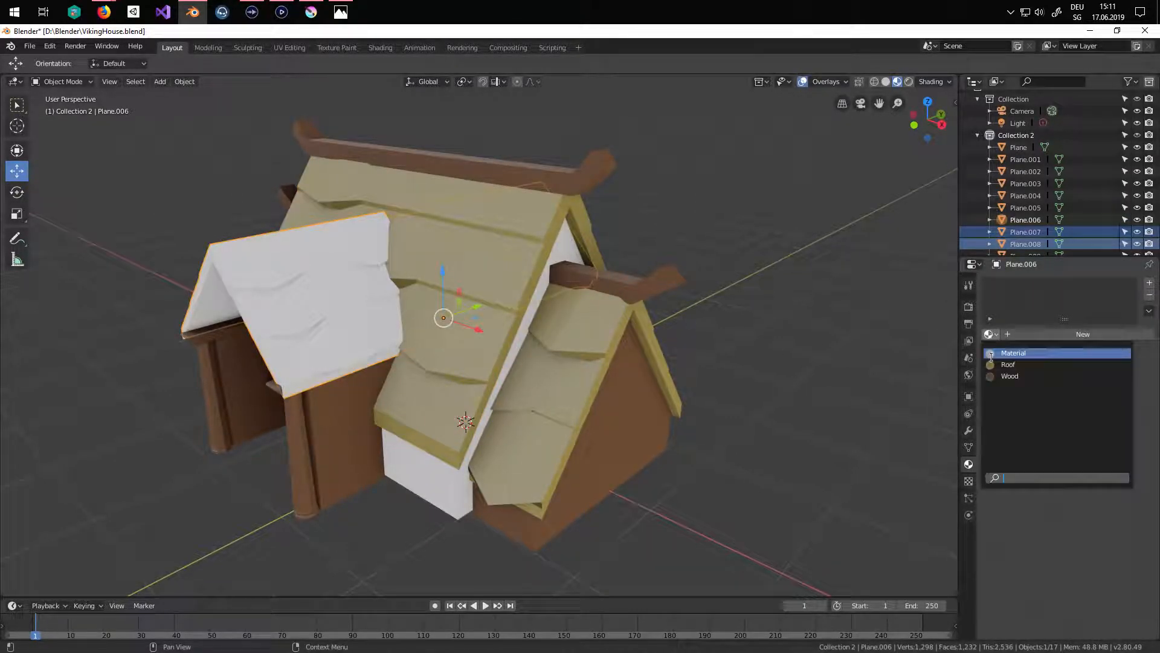
{"action": "left_click", "coordinate": [1006, 365]}
- Assign the Wood material to the white main house body under the large roof
{"action": "middle_click_drag", "start_coordinate": [594, 347], "coordinate": [461, 371]}
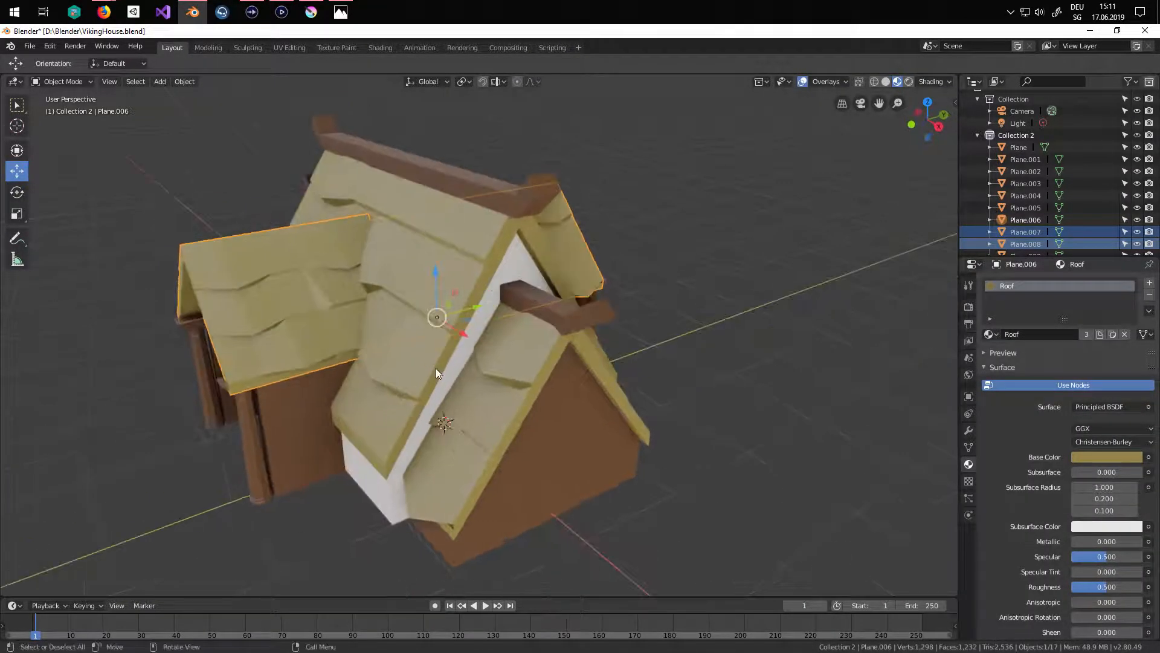
{"action": "left_click", "coordinate": [440, 384]}
{"action": "left_click", "coordinate": [991, 334]}
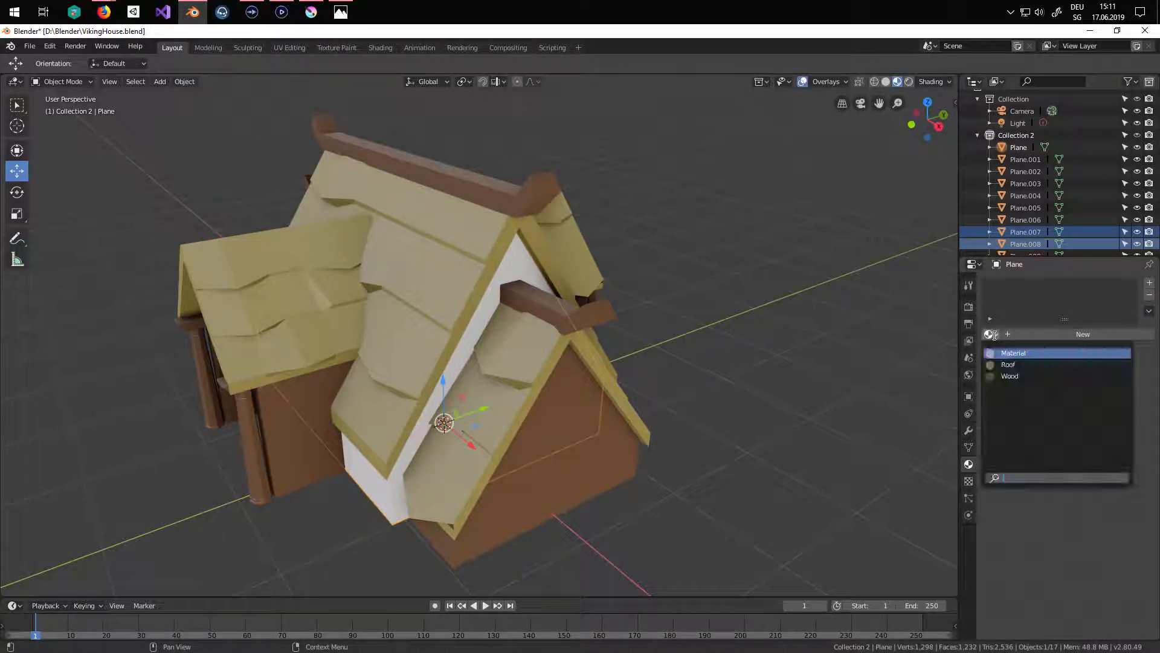
{"action": "left_click", "coordinate": [1016, 364]}
- Brighten the Roof material's base color to an HSV value of 1.000
{"action": "middle_click_drag", "start_coordinate": [734, 365], "coordinate": [541, 296]}
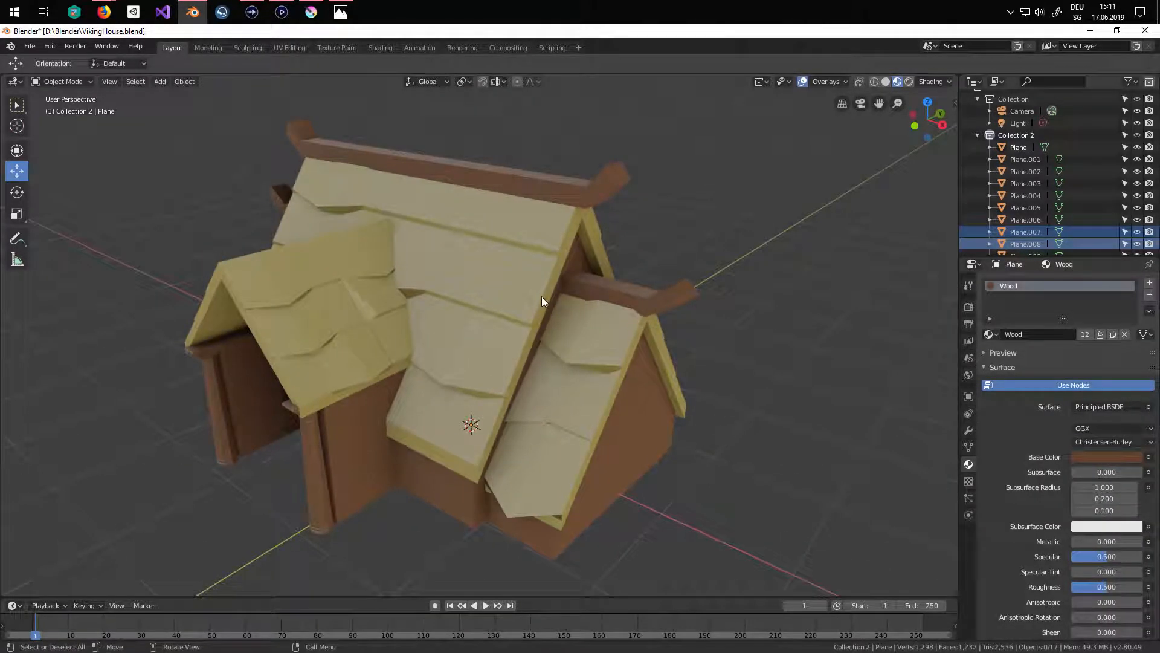
{"action": "left_click", "coordinate": [531, 305]}
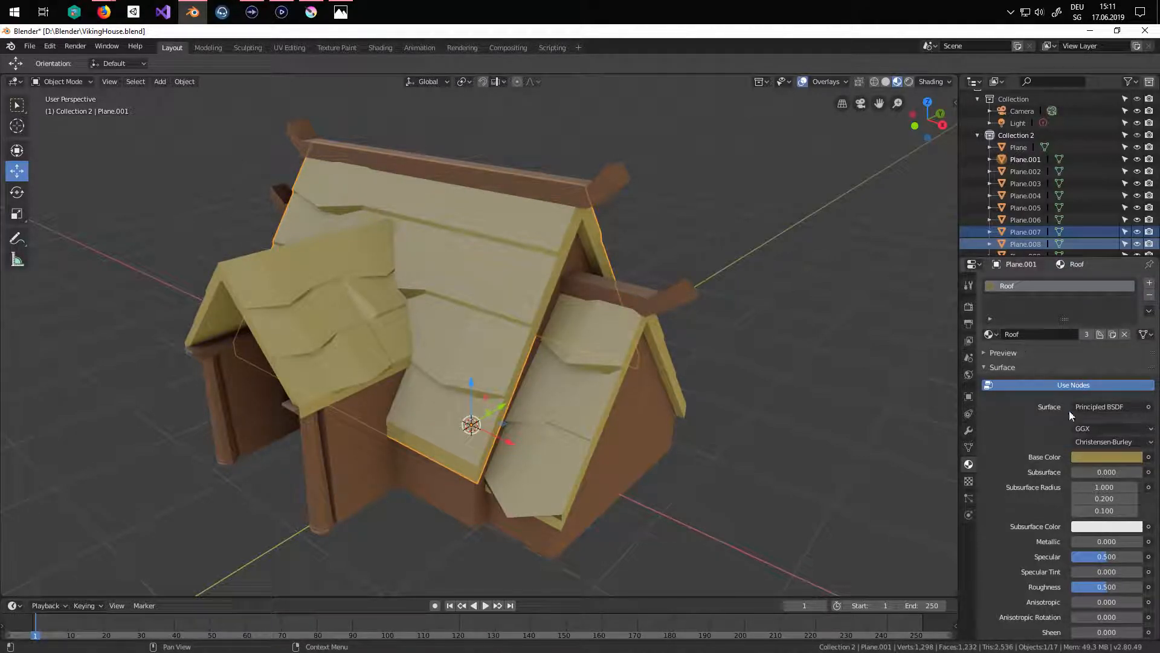
{"action": "left_click", "coordinate": [1083, 458]}
{"action": "left_click_drag", "start_coordinate": [1135, 320], "coordinate": [1134, 283]}
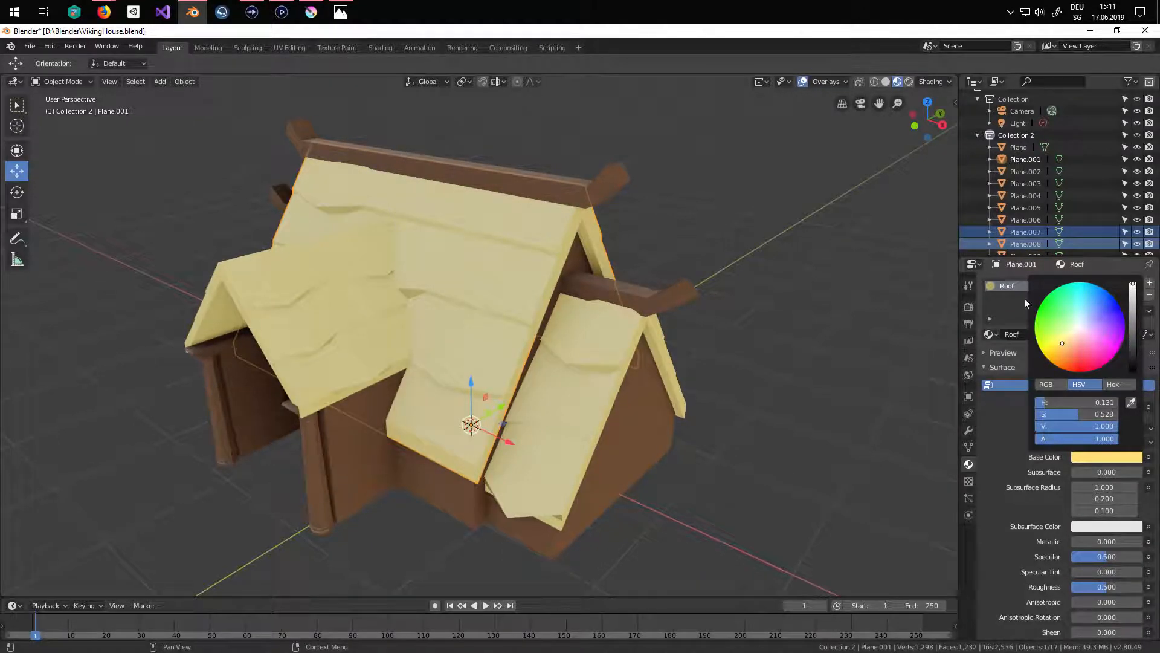
{"action": "left_click", "coordinate": [718, 411]}
{"action": "scroll", "coordinate": [718, 411], "scroll_direction": "down", "scroll_amount": 4}
{"action": "middle_click_drag", "start_coordinate": [718, 411], "coordinate": [665, 388]}
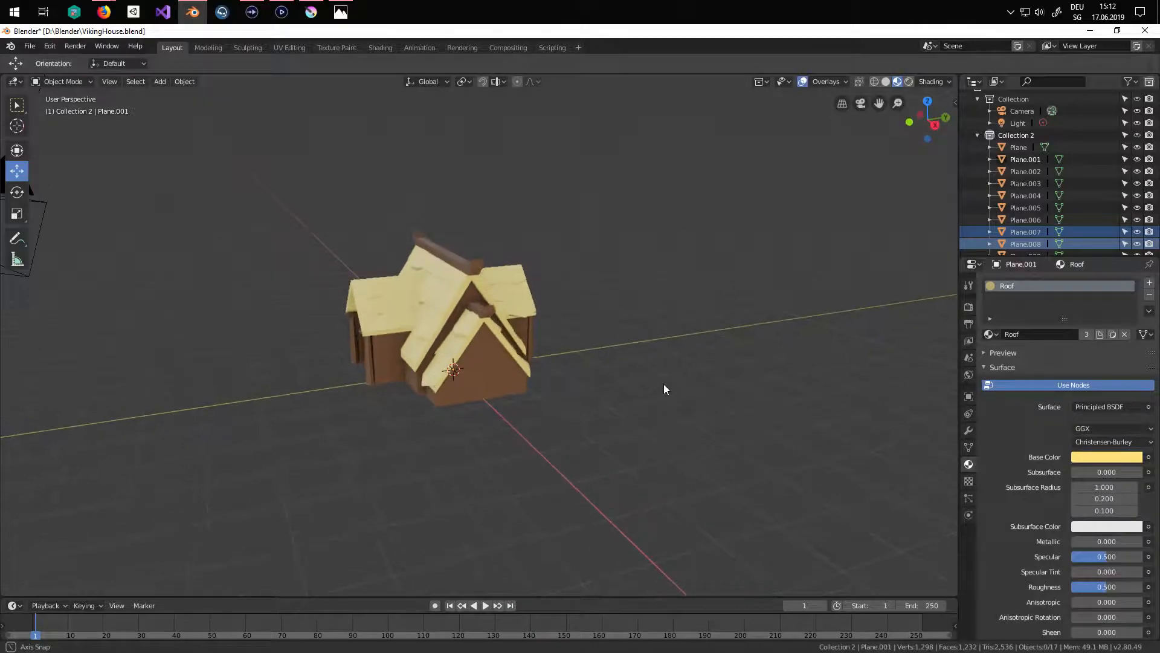
- Duplicate the main roof's ridge beam and rotate the copy 90° about the Z axis
{"action": "scroll", "coordinate": [496, 332], "scroll_direction": "up", "scroll_amount": 4}
{"action": "middle_click_drag", "start_coordinate": [487, 329], "coordinate": [485, 369]}
{"action": "left_click", "coordinate": [453, 265]}
{"action": "middle_click_drag", "start_coordinate": [577, 305], "coordinate": [602, 337]}
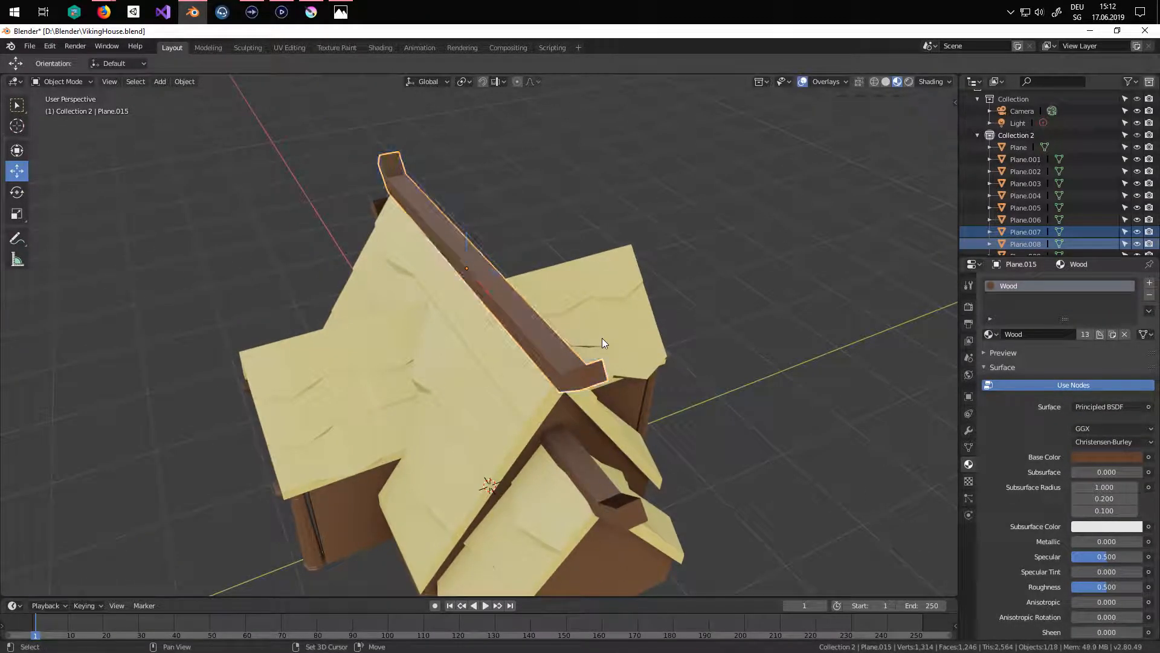
{"action": "left_click", "coordinate": [17, 192]}
{"action": "left_click", "coordinate": [466, 295]}
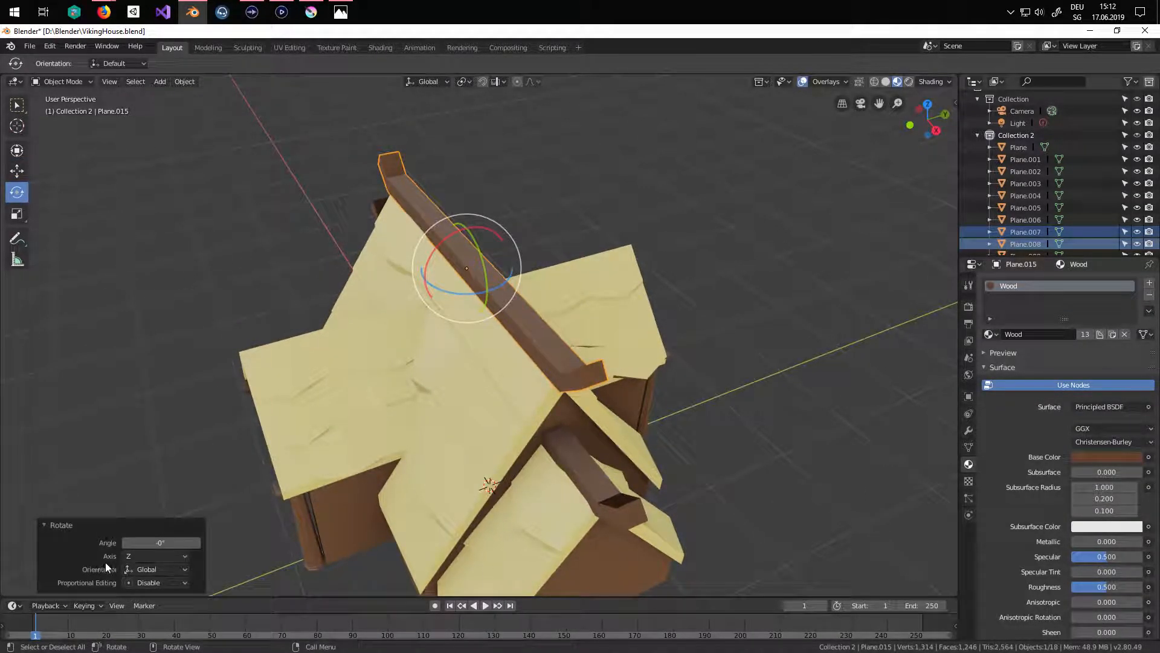
{"action": "type", "text": "90"}
{"action": "key", "text": "Return"}
- Lower the rotated beam by 0.42 m and scale it along Y by 1.213 so it spans both porches
{"action": "left_click", "coordinate": [17, 171]}
{"action": "left_click_drag", "start_coordinate": [466, 228], "coordinate": [467, 268]}
{"action": "middle_click_drag", "start_coordinate": [482, 283], "coordinate": [529, 342]}
{"action": "middle_click_drag", "start_coordinate": [547, 423], "coordinate": [467, 363]}
{"action": "left_click", "coordinate": [17, 193]}
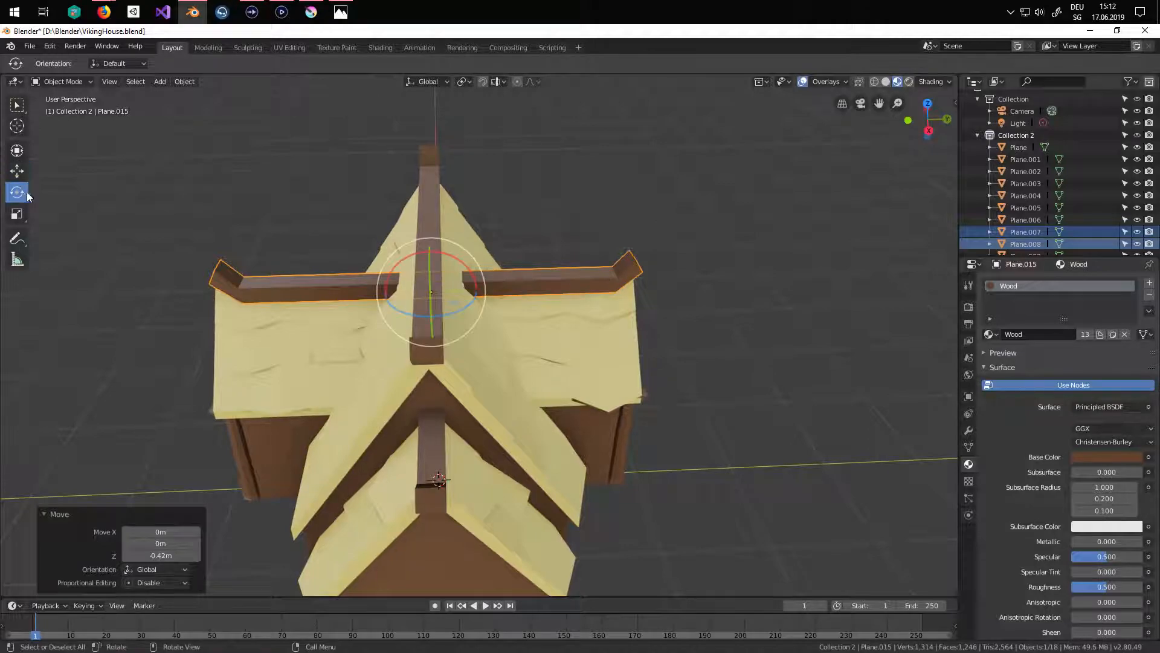
{"action": "left_click", "coordinate": [17, 214]}
{"action": "left_click_drag", "start_coordinate": [477, 292], "coordinate": [533, 296]}
- Move the cross beam -0.132 m along X to center it over the porches and fine-tune its length along Y
{"action": "middle_click_drag", "start_coordinate": [533, 296], "coordinate": [387, 278]}
{"action": "left_click", "coordinate": [17, 171]}
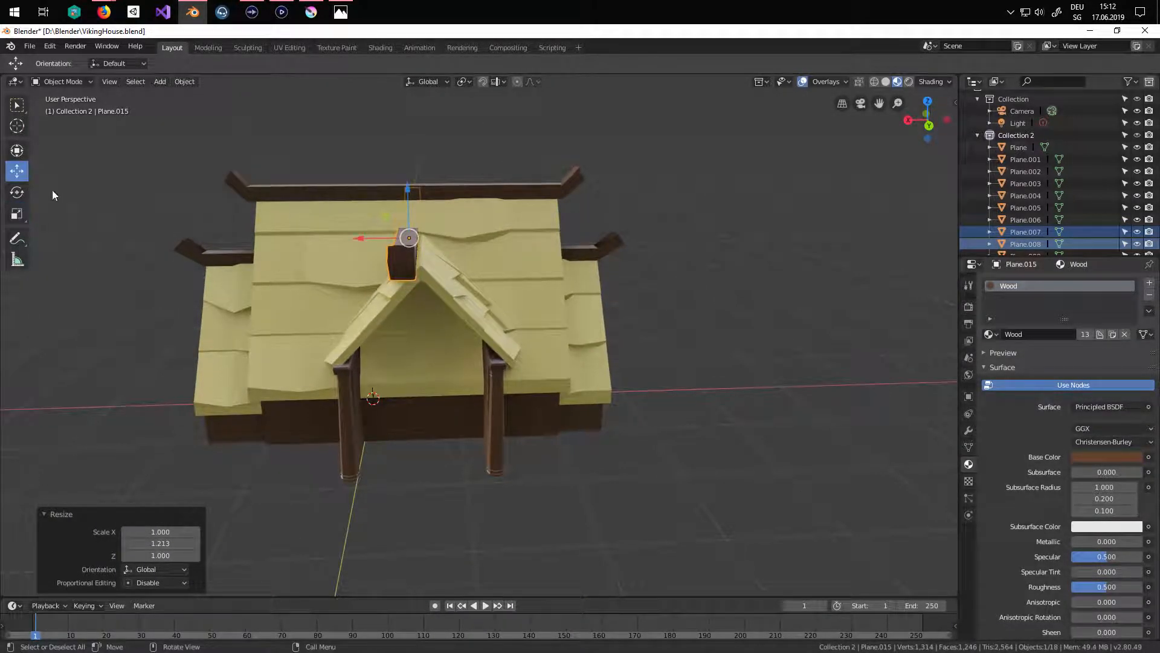
{"action": "left_click_drag", "start_coordinate": [361, 237], "coordinate": [375, 238]}
{"action": "middle_click_drag", "start_coordinate": [445, 280], "coordinate": [547, 264]}
{"action": "scroll", "coordinate": [598, 268], "scroll_direction": "down", "scroll_amount": 3}
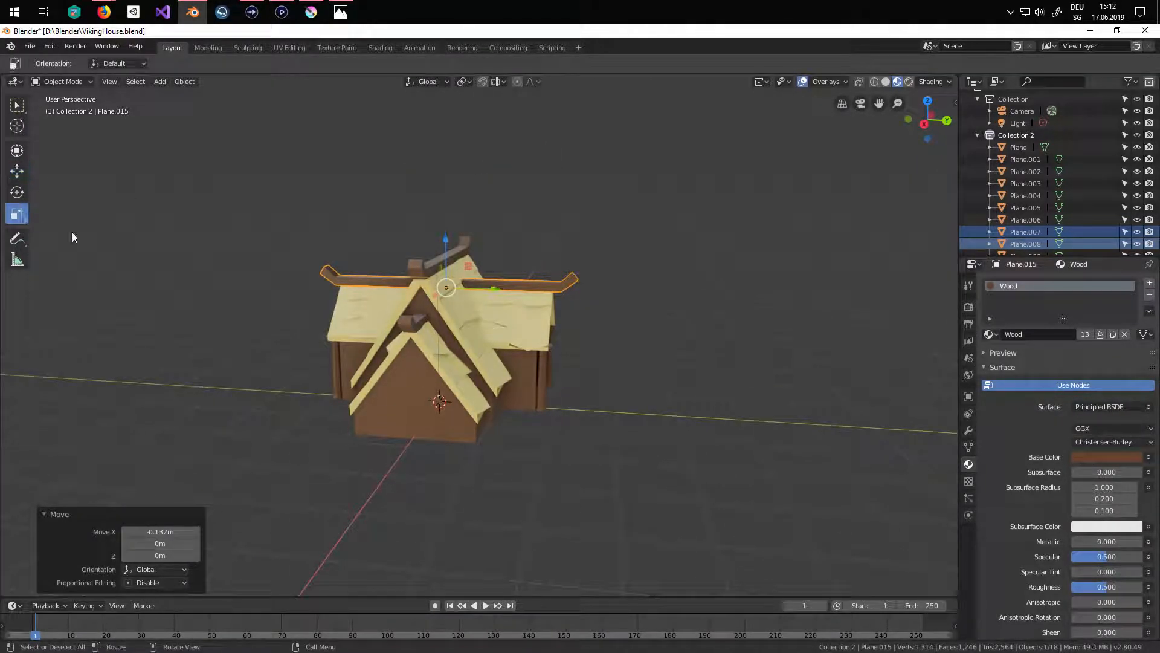
{"action": "left_click_drag", "start_coordinate": [493, 289], "coordinate": [491, 289]}
- Deselect the cross beam and save the Blender file
{"action": "left_click", "coordinate": [508, 417]}
{"action": "middle_click_drag", "start_coordinate": [498, 407], "coordinate": [543, 408]}
{"action": "scroll", "coordinate": [553, 400], "scroll_direction": "up", "scroll_amount": 3}
{"action": "left_click", "coordinate": [29, 46]}
{"action": "left_click", "coordinate": [73, 138]}
{"action": "scroll", "coordinate": [576, 401], "scroll_direction": "down", "scroll_amount": 3}
{"action": "scroll", "coordinate": [542, 408], "scroll_direction": "up", "scroll_amount": 4}
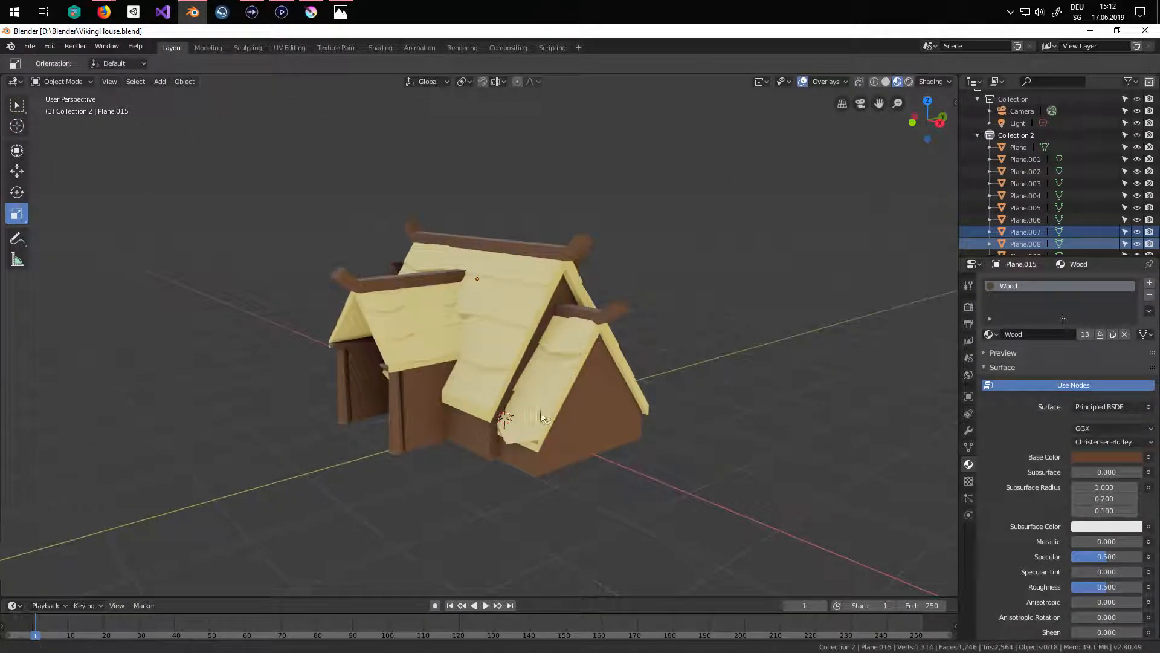
- Add a plane and raise it 2.77 m along Z above the house
{"action": "scroll", "coordinate": [530, 401], "scroll_direction": "up", "scroll_amount": 2}
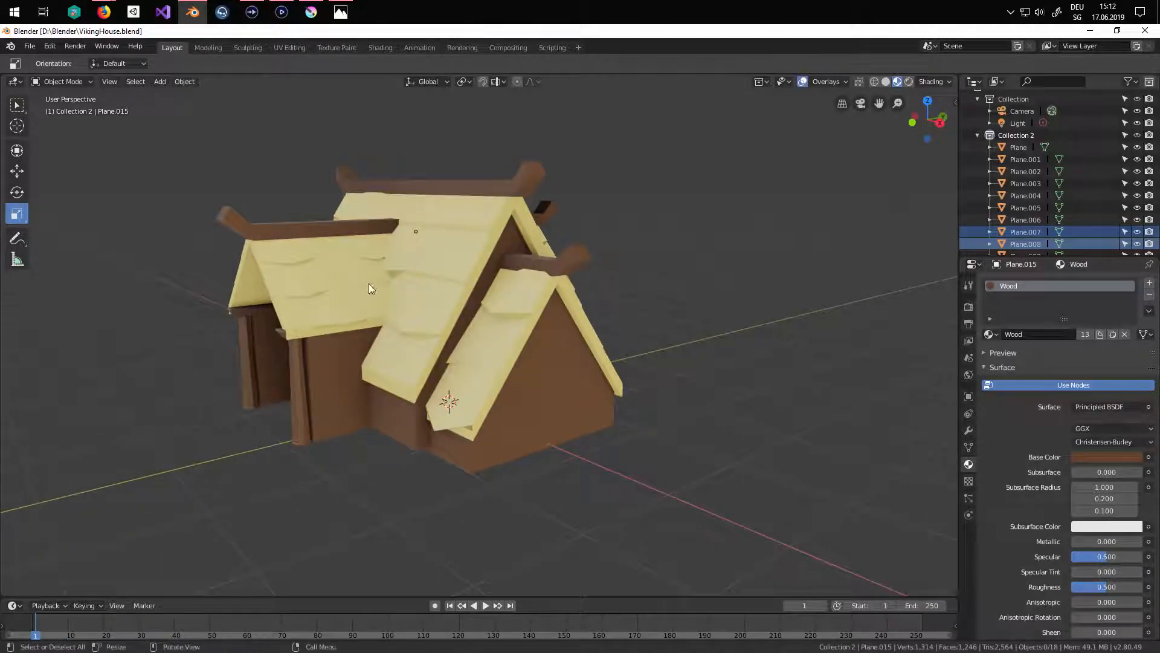
{"action": "left_click", "coordinate": [160, 82]}
{"action": "mouse_move", "coordinate": [190, 97]}
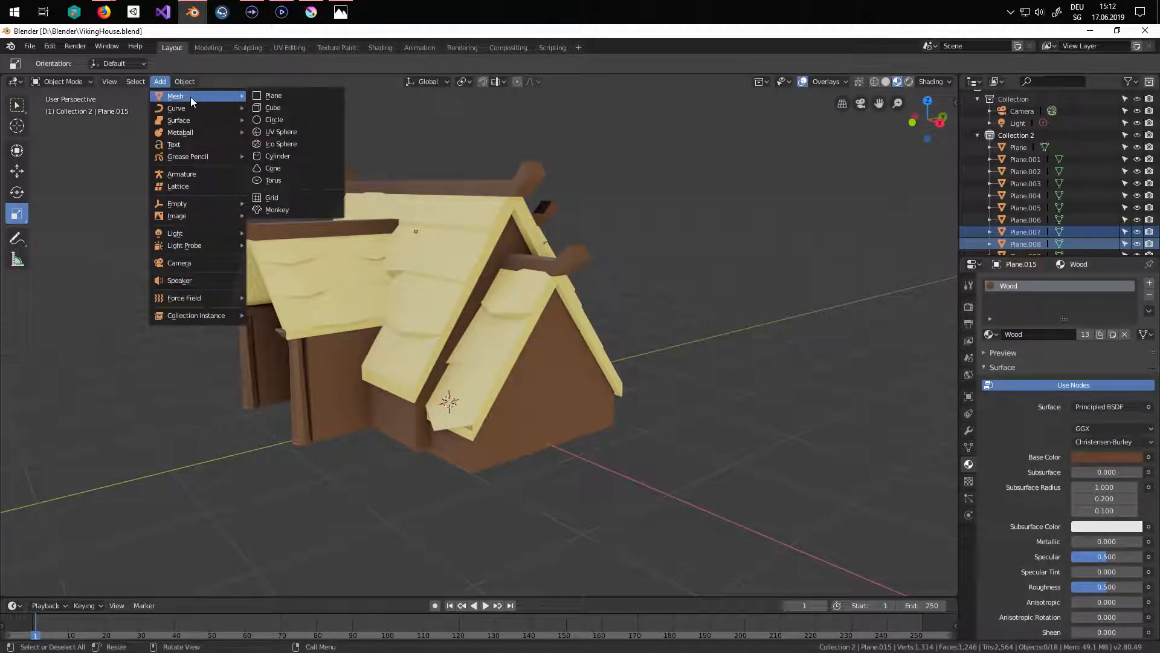
{"action": "left_click", "coordinate": [257, 101]}
{"action": "middle_click_drag", "start_coordinate": [284, 121], "coordinate": [450, 405]}
{"action": "left_click_drag", "start_coordinate": [448, 367], "coordinate": [448, 131]}
{"action": "middle_click_drag", "start_coordinate": [551, 219], "coordinate": [520, 294]}
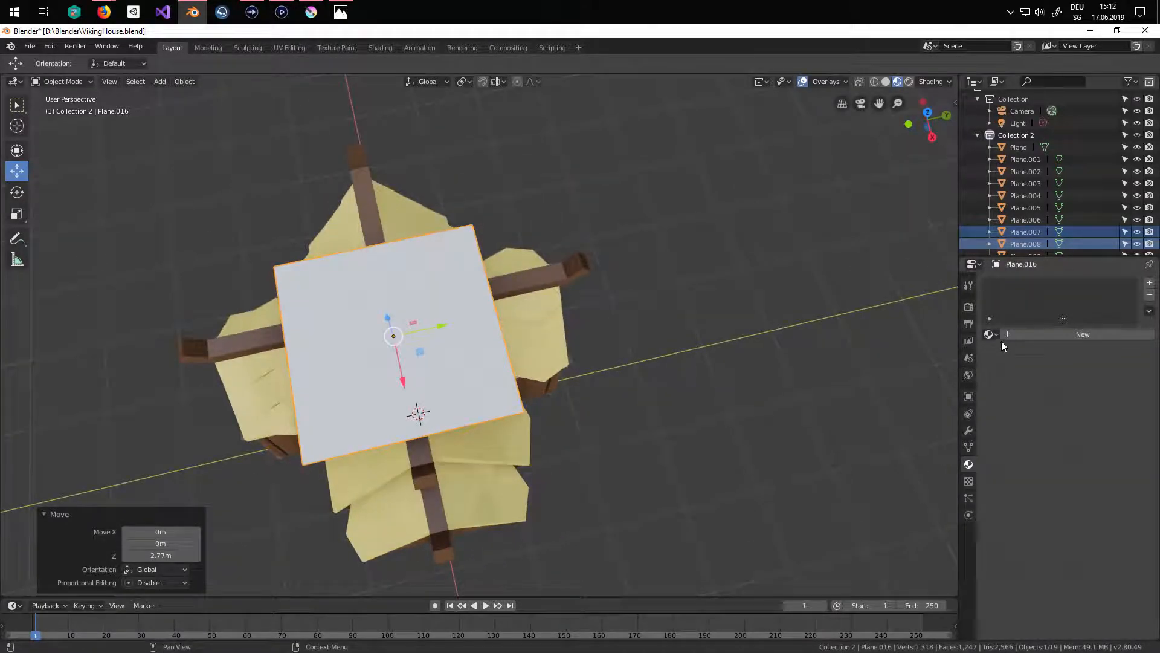
- Add a Subdivision Surface modifier with one view level to the plane and apply it
{"action": "left_click", "coordinate": [969, 431]}
{"action": "left_click", "coordinate": [1021, 282]}
{"action": "left_click", "coordinate": [935, 465]}
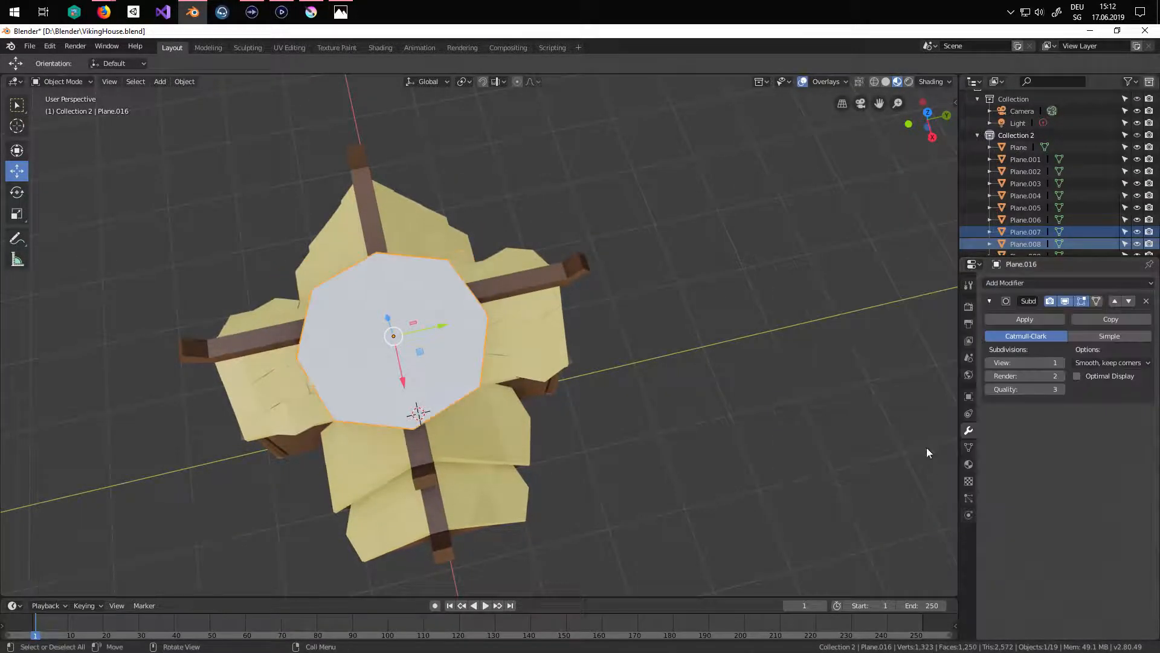
{"action": "left_click", "coordinate": [1025, 319]}
- Delete the two faces on the plane's positive X half in Edit Mode
{"action": "key", "text": "Tab"}
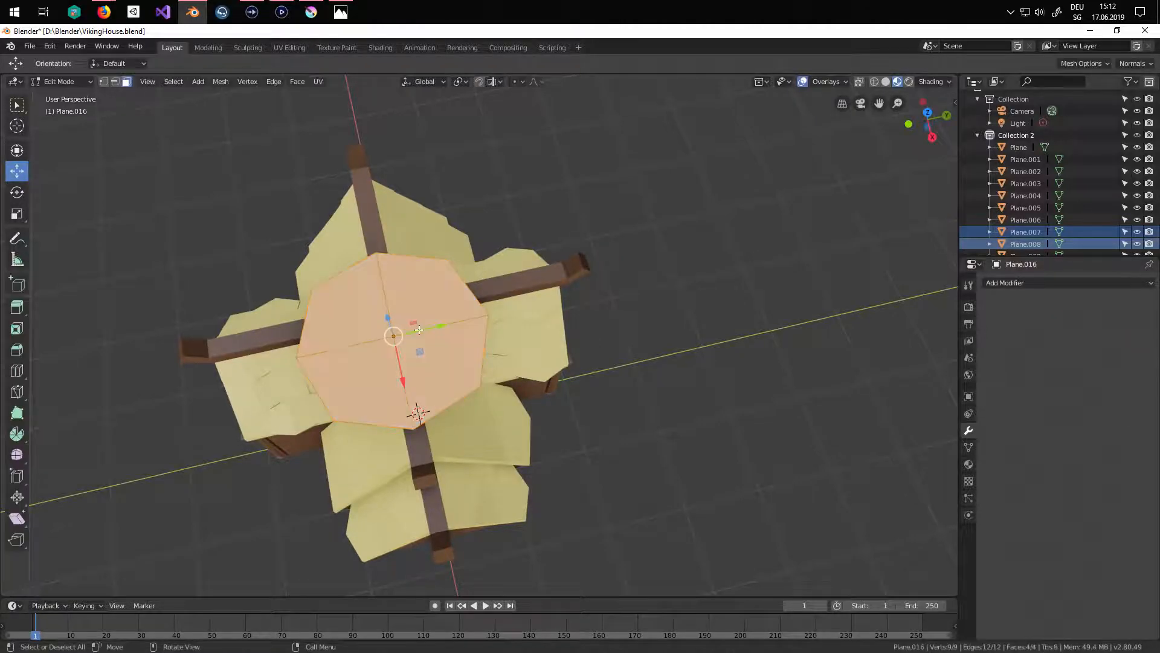
{"action": "key", "text": "KP_Decimal"}
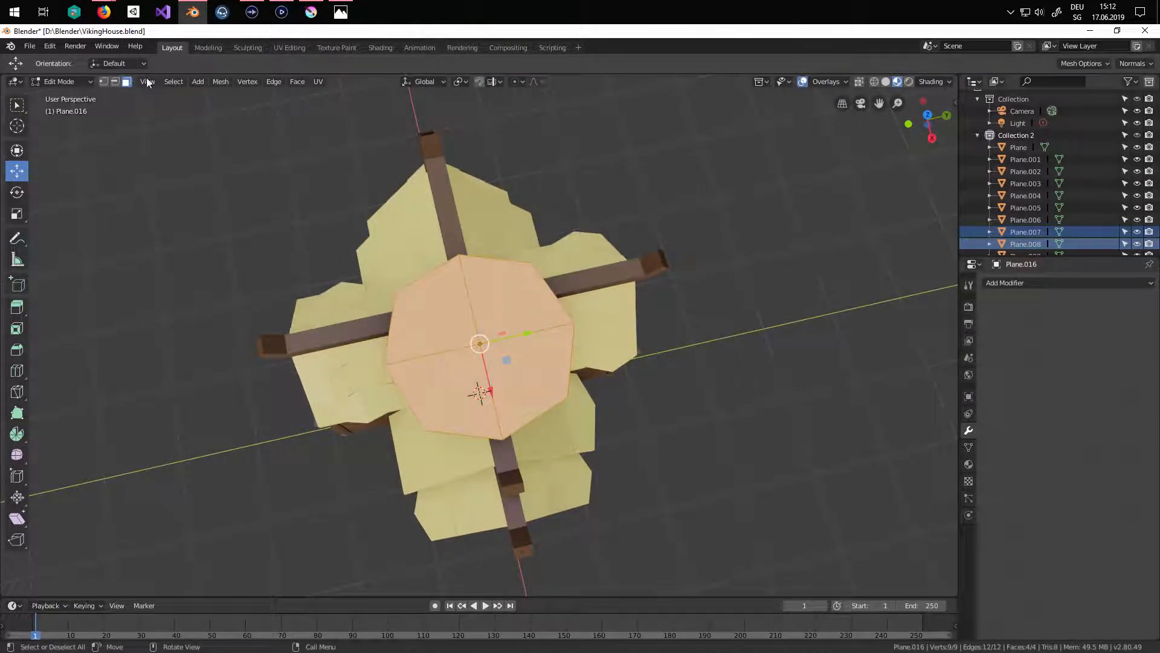
{"action": "key", "text": "alt+a"}
{"action": "left_click", "coordinate": [478, 393]}
{"action": "left_click", "coordinate": [499, 395], "text": "shift"}
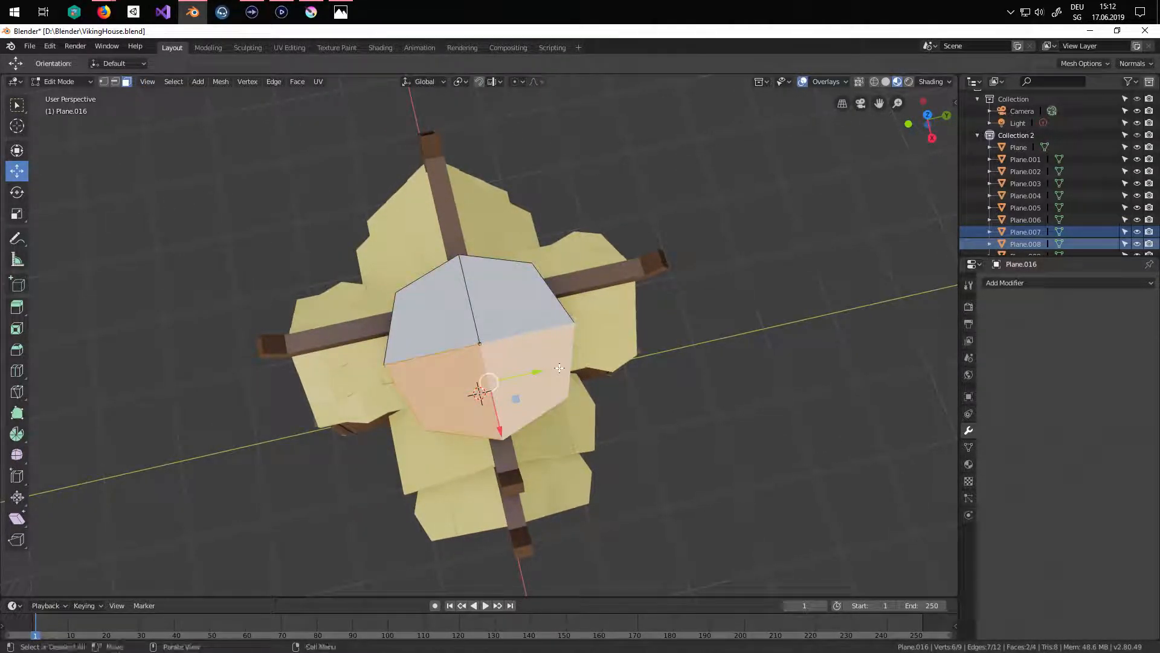
{"action": "key", "text": "x"}
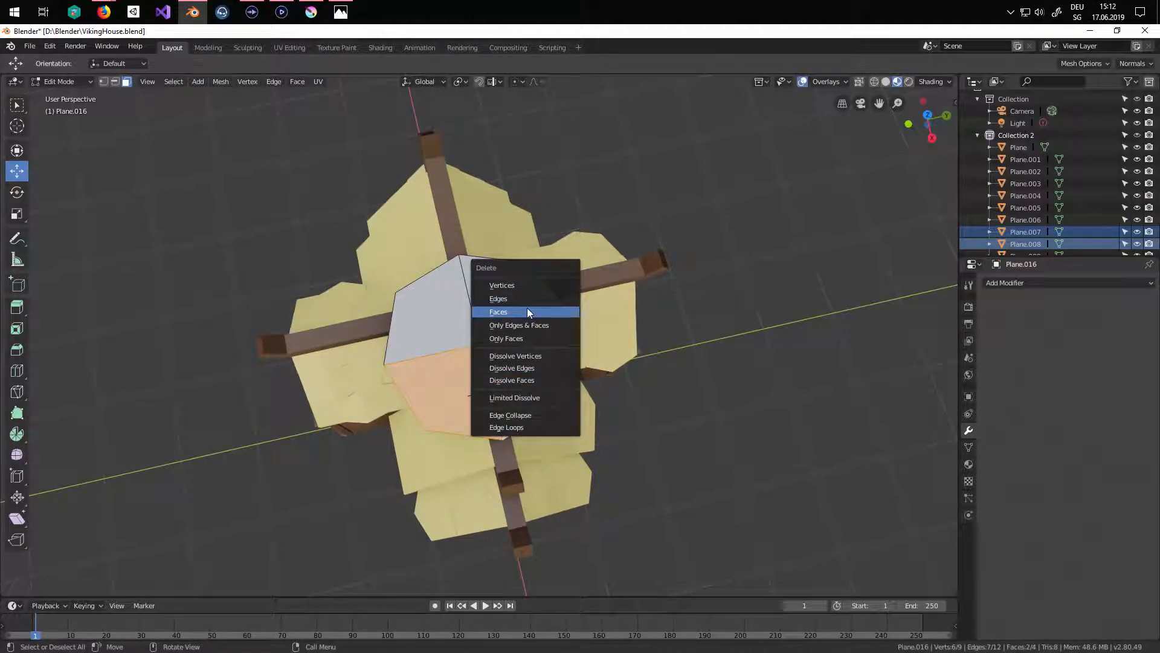
{"action": "left_click", "coordinate": [527, 303]}
- Extrude the remaining half's straight edges along X to form an elongated door outline
{"action": "middle_click_drag", "start_coordinate": [459, 305], "coordinate": [435, 307]}
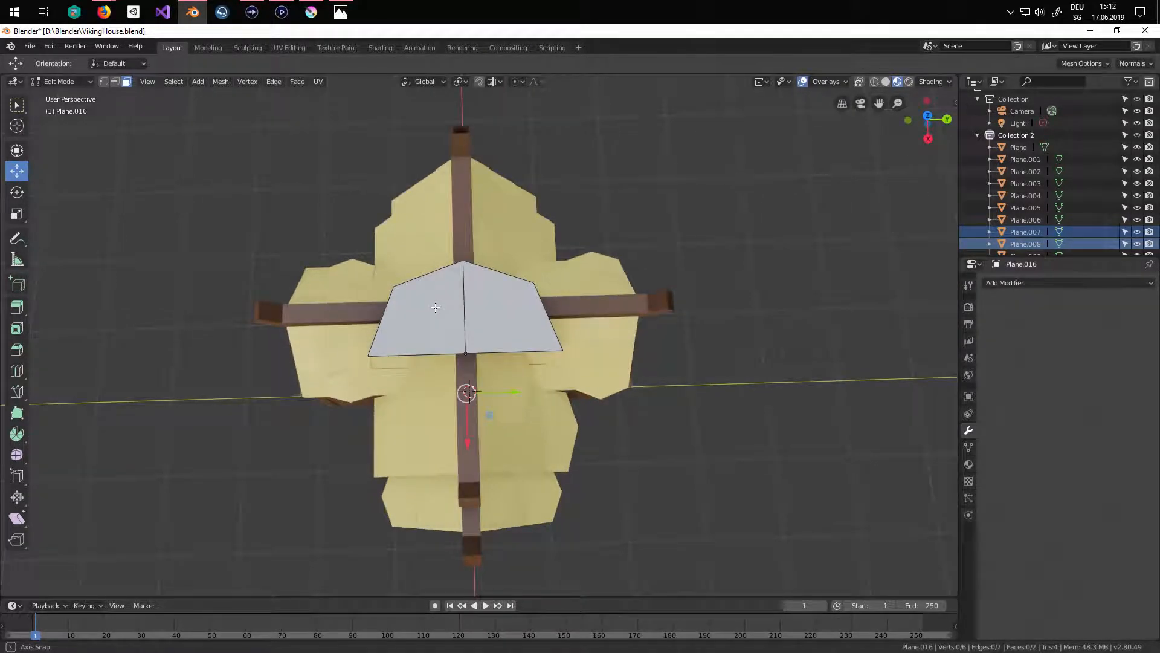
{"action": "left_click", "coordinate": [112, 81]}
{"action": "left_click", "coordinate": [467, 352]}
{"action": "left_click_drag", "start_coordinate": [467, 400], "coordinate": [470, 426]}
{"action": "key", "text": "ctrl+z"}
{"action": "key", "text": "e"}
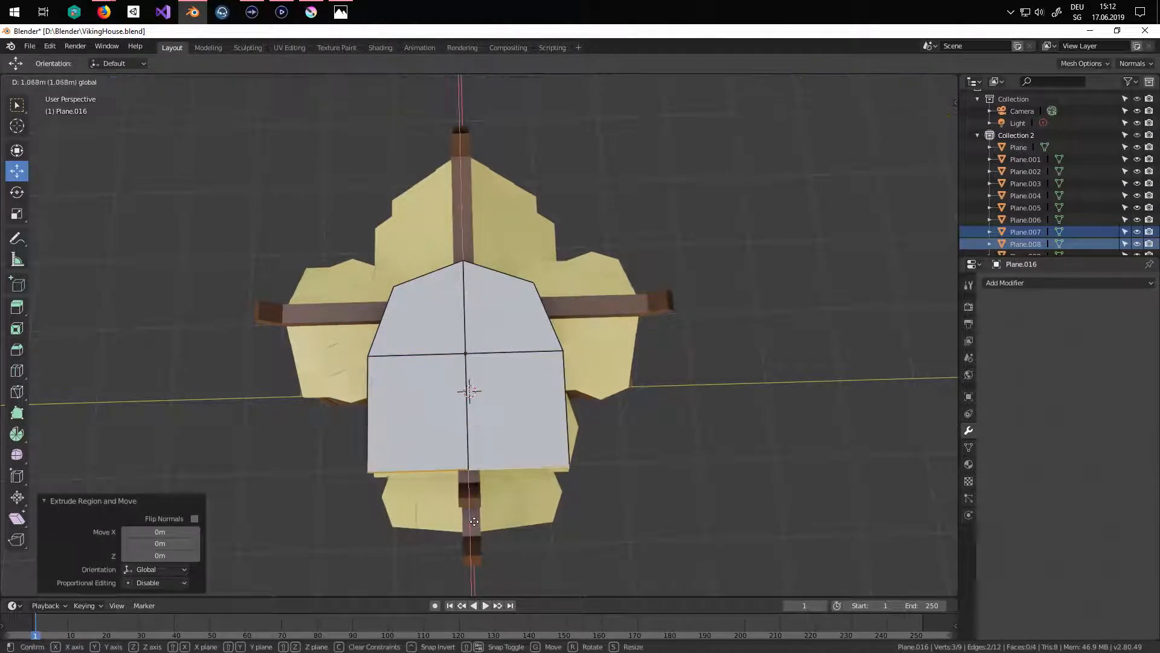
{"action": "left_click_drag", "start_coordinate": [472, 589], "coordinate": [473, 589]}
- Rotate the whole door shape 90° about the Y axis and lower it by 1.95 m
{"action": "middle_click_drag", "start_coordinate": [535, 468], "coordinate": [588, 430]}
{"action": "key", "text": "a"}
{"action": "left_click", "coordinate": [16, 193]}
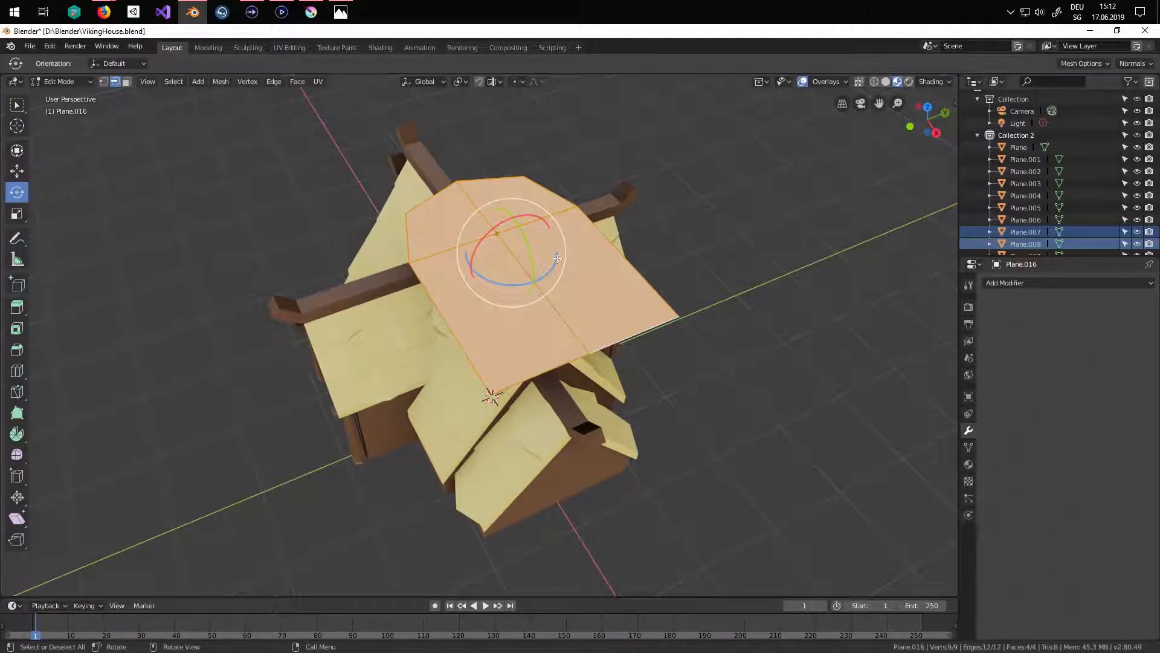
{"action": "left_click", "coordinate": [531, 244]}
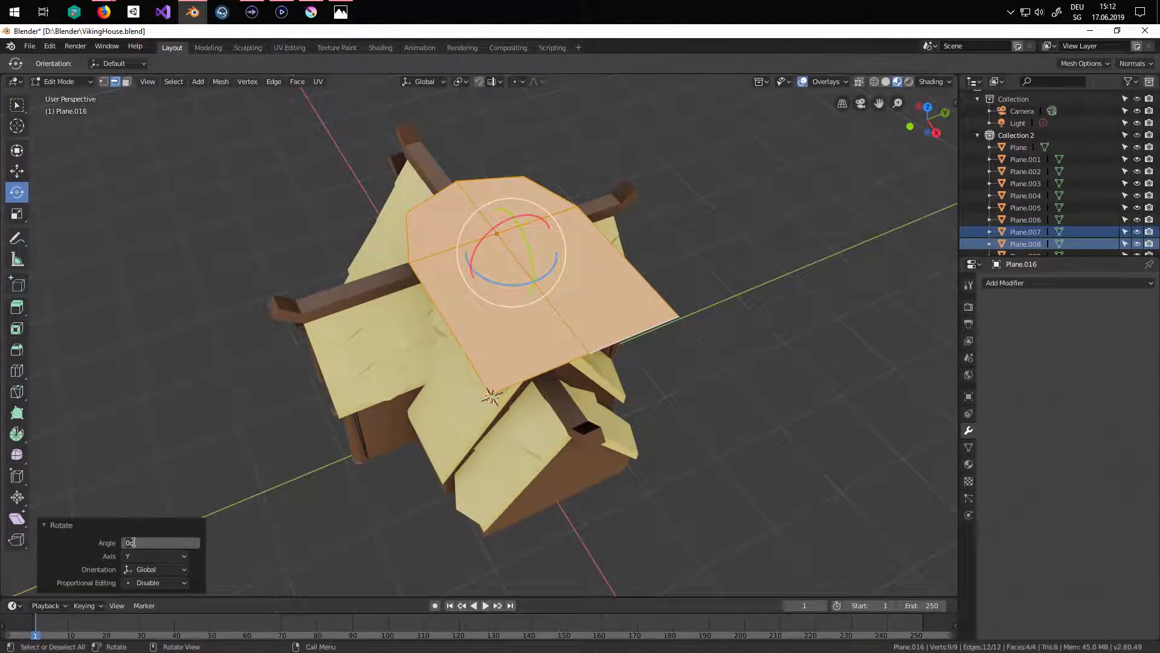
{"action": "type", "text": "90"}
{"action": "key", "text": "Return"}
{"action": "left_click", "coordinate": [17, 171]}
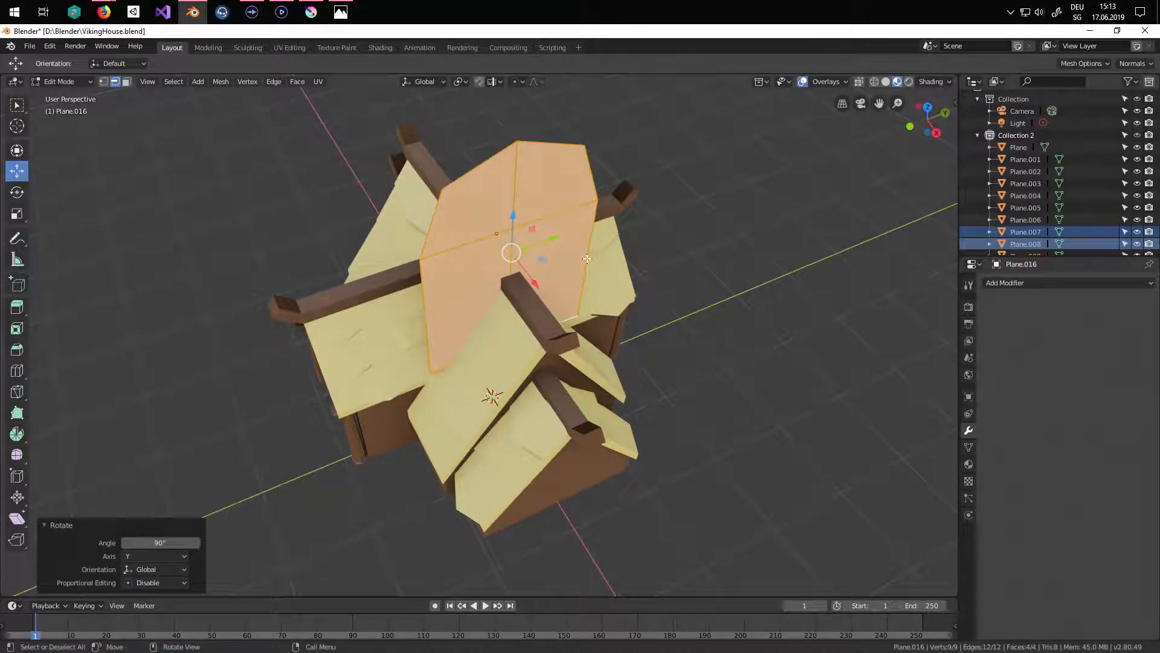
{"action": "left_click_drag", "start_coordinate": [514, 225], "coordinate": [536, 403]}
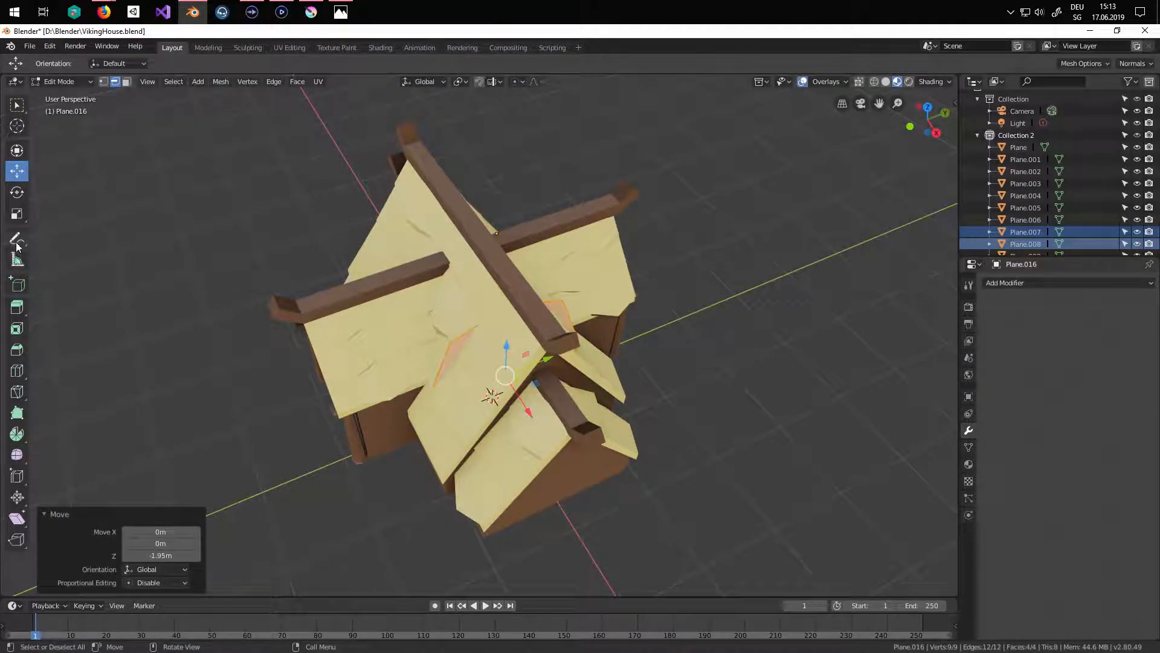
- Rotate the door shape 90° about the Z axis and move it -1.56 m along Y toward the porch
{"action": "left_click", "coordinate": [17, 193]}
{"action": "left_click", "coordinate": [491, 411]}
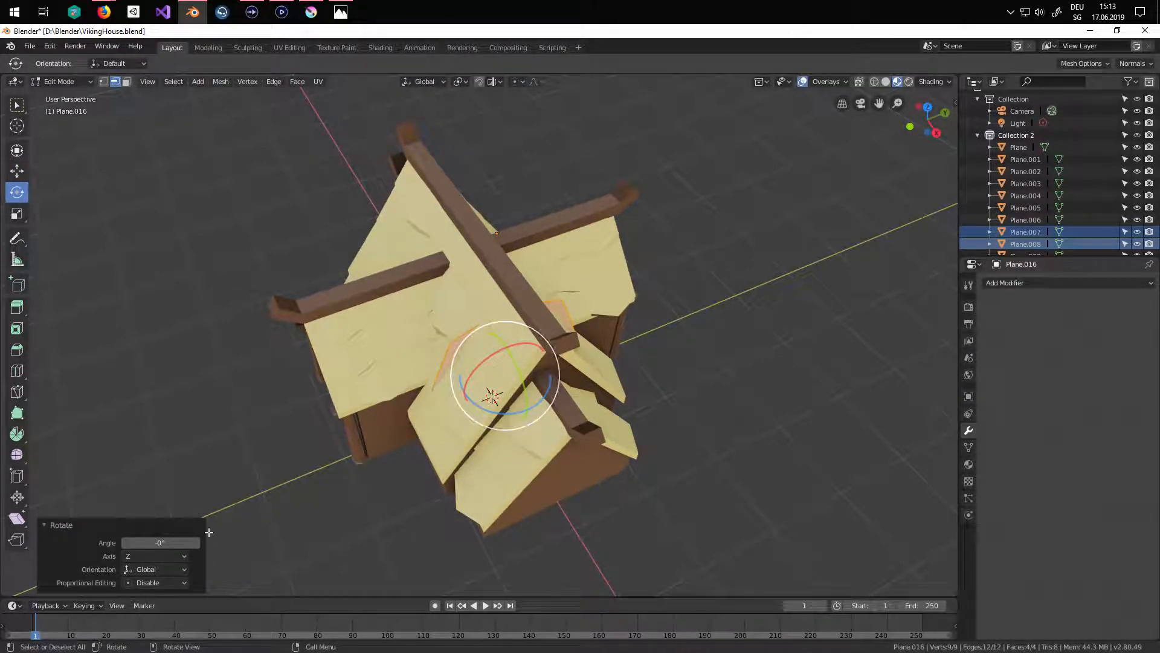
{"action": "key", "text": "Return"}
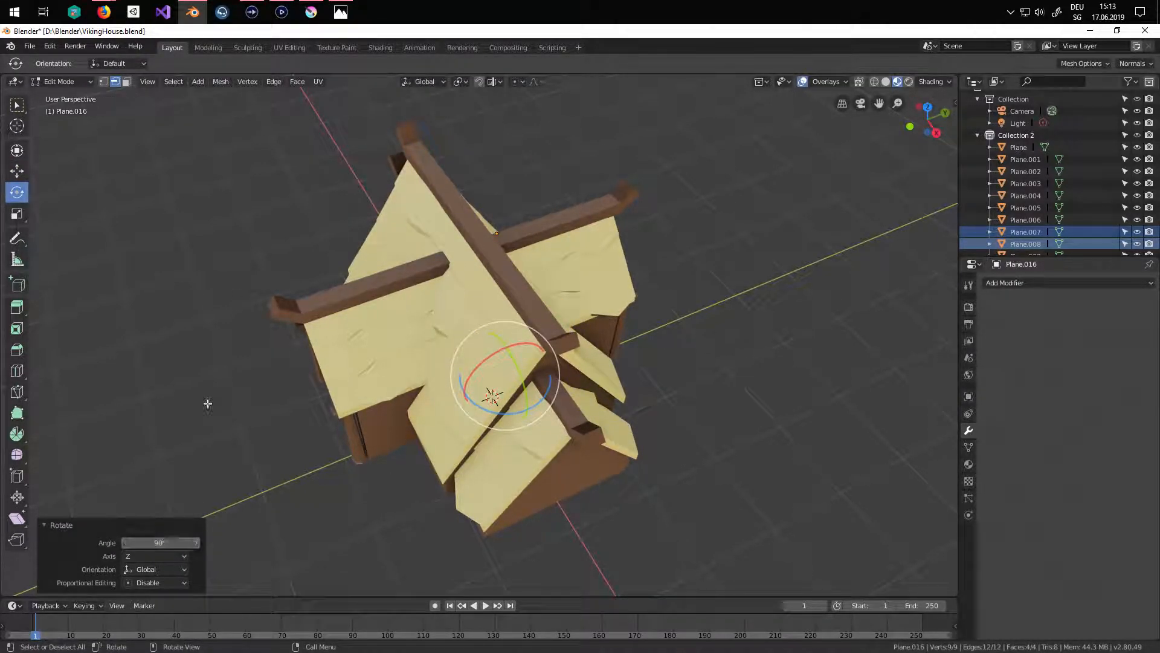
{"action": "left_click", "coordinate": [16, 172]}
{"action": "left_click_drag", "start_coordinate": [544, 359], "coordinate": [427, 410]}
- Scale the door shape down to the porch opening and move it -0.912 m along X between the columns
{"action": "scroll", "coordinate": [426, 386], "scroll_direction": "up", "scroll_amount": 4}
{"action": "middle_click_drag", "start_coordinate": [426, 372], "coordinate": [534, 309]}
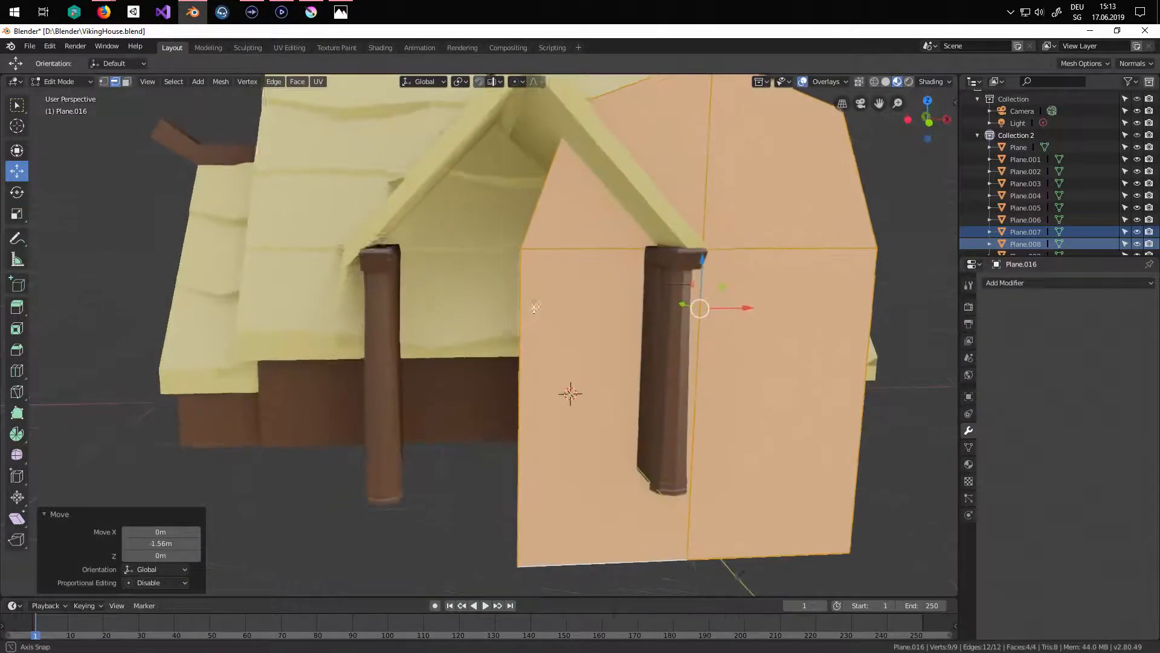
{"action": "scroll", "coordinate": [604, 321], "scroll_direction": "down", "scroll_amount": 3}
{"action": "key", "text": "KP_3"}
{"action": "key", "text": "KP_1"}
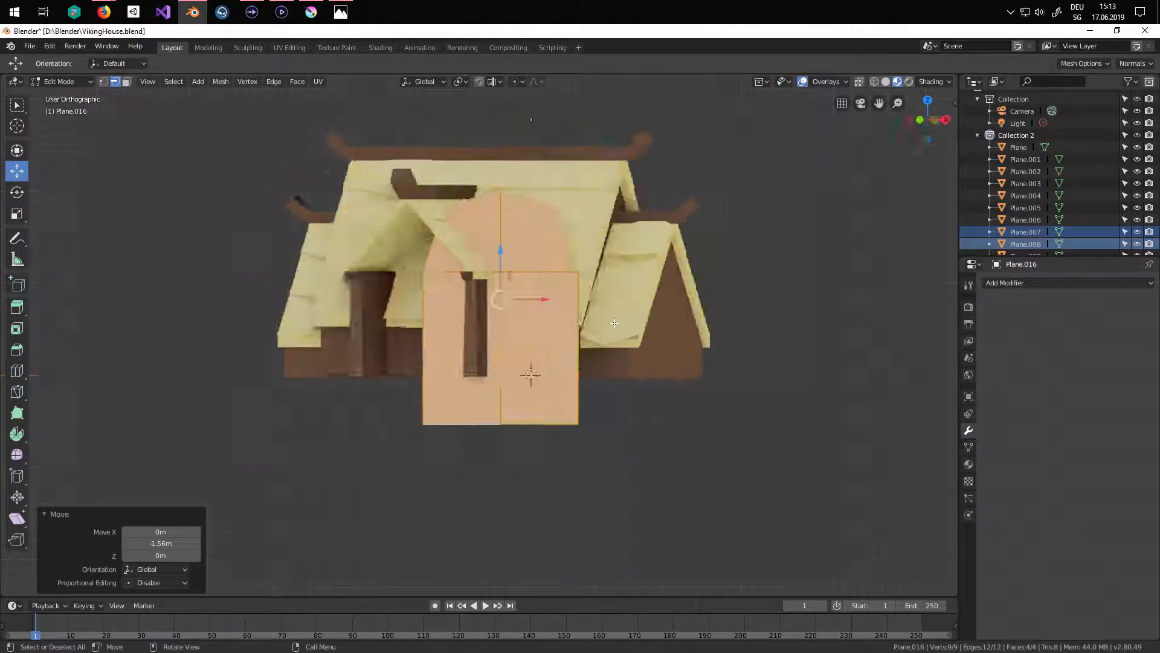
{"action": "key", "text": "s"}
{"action": "left_click", "coordinate": [611, 330]}
{"action": "left_click_drag", "start_coordinate": [620, 302], "coordinate": [536, 307]}
{"action": "middle_click_drag", "start_coordinate": [598, 348], "coordinate": [689, 391]}
{"action": "scroll", "coordinate": [711, 385], "scroll_direction": "up", "scroll_amount": 5}
{"action": "scroll", "coordinate": [738, 404], "scroll_direction": "down", "scroll_amount": 3}
{"action": "scroll", "coordinate": [688, 390], "scroll_direction": "down", "scroll_amount": 2}
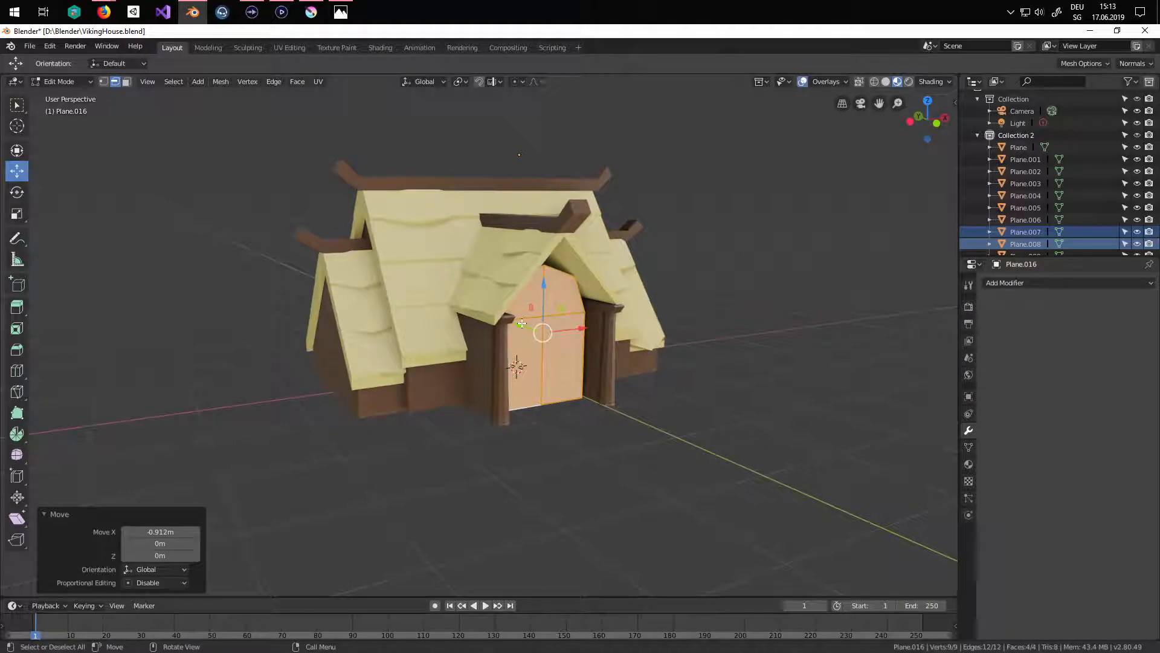
- Push the door shape 0.768 m along Y into the porch and extrude its faces -1 m along their normals
{"action": "key", "text": "g"}
{"action": "key", "text": "y"}
{"action": "left_click", "coordinate": [485, 313]}
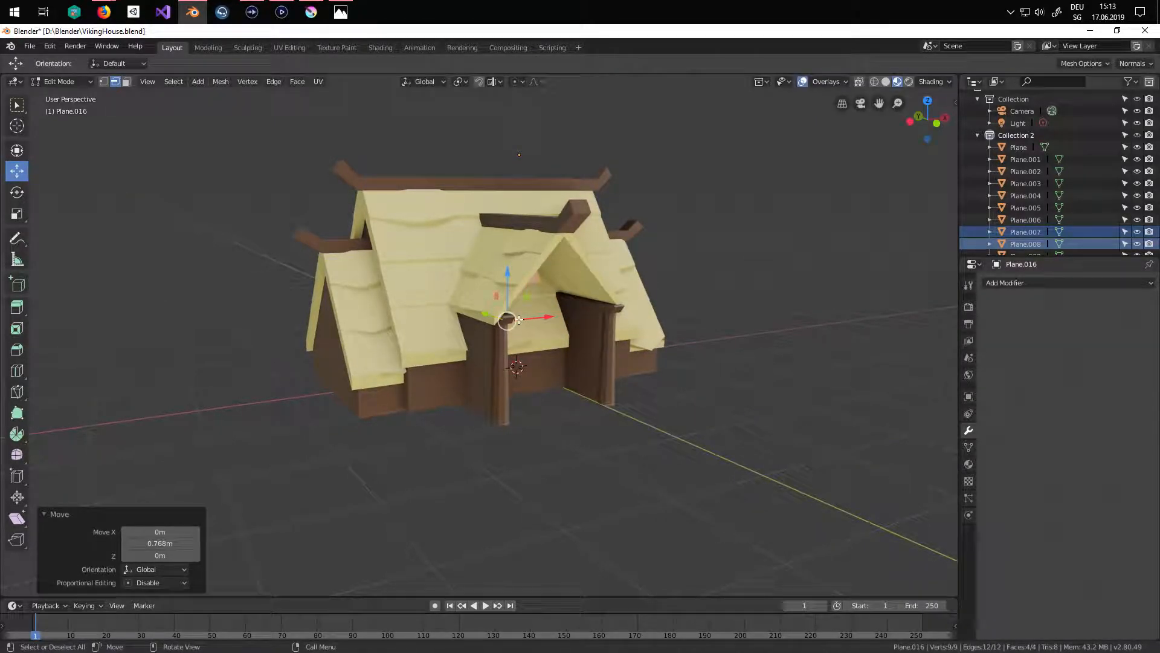
{"action": "left_click_drag", "start_coordinate": [490, 314], "coordinate": [516, 333]}
{"action": "type", "text": "e-1"}
{"action": "key", "text": "Return"}
{"action": "middle_click_drag", "start_coordinate": [561, 364], "coordinate": [580, 387]}
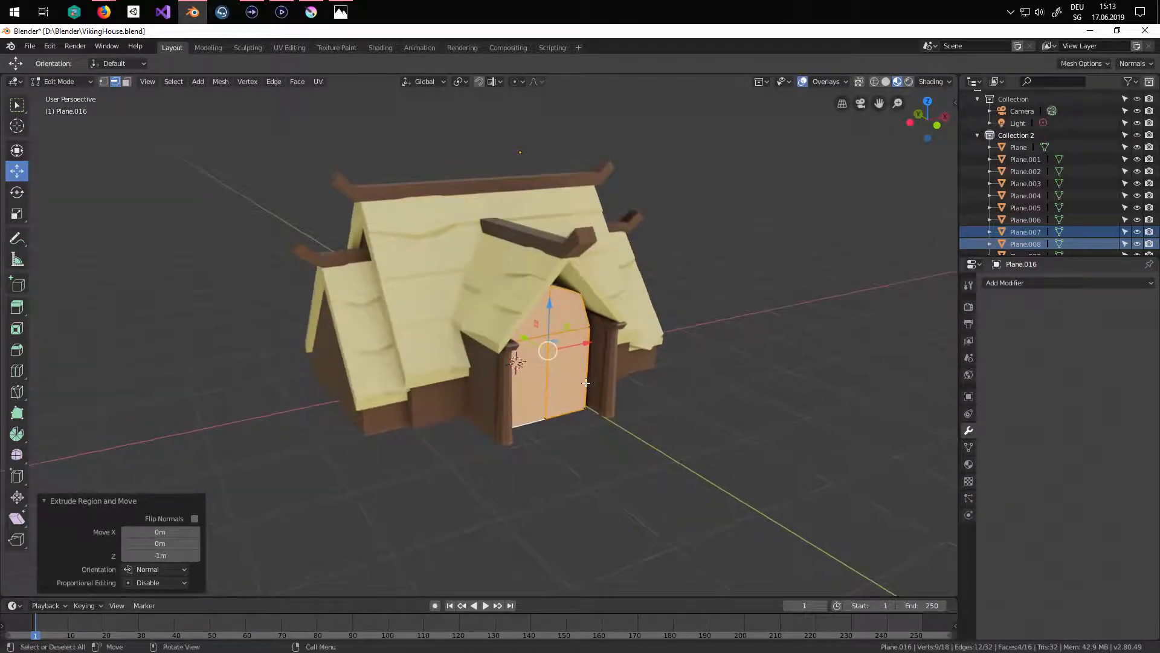
- Inset the door's front faces with an in-place extrusion scaled to 0.842, and lower the inner faces 0.102 m
{"action": "scroll", "coordinate": [605, 404], "scroll_direction": "up", "scroll_amount": 5}
{"action": "key", "text": "e"}
{"action": "left_click", "coordinate": [614, 400]}
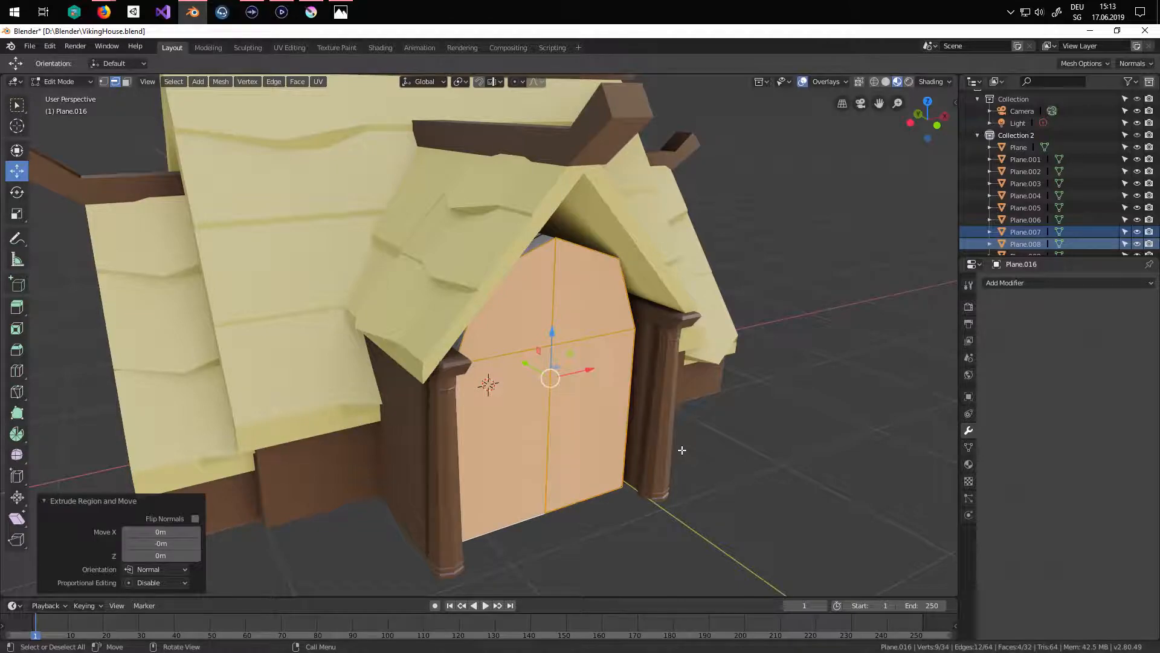
{"action": "key", "text": "s"}
{"action": "left_click", "coordinate": [498, 280]}
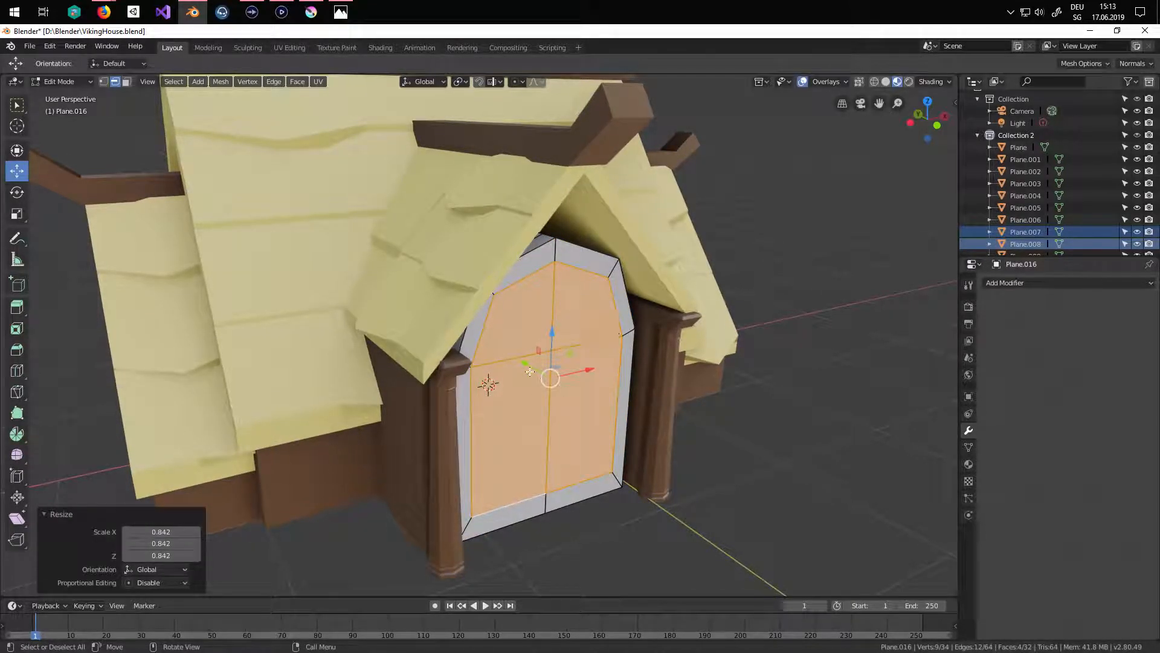
{"action": "left_click_drag", "start_coordinate": [554, 334], "coordinate": [553, 351]}
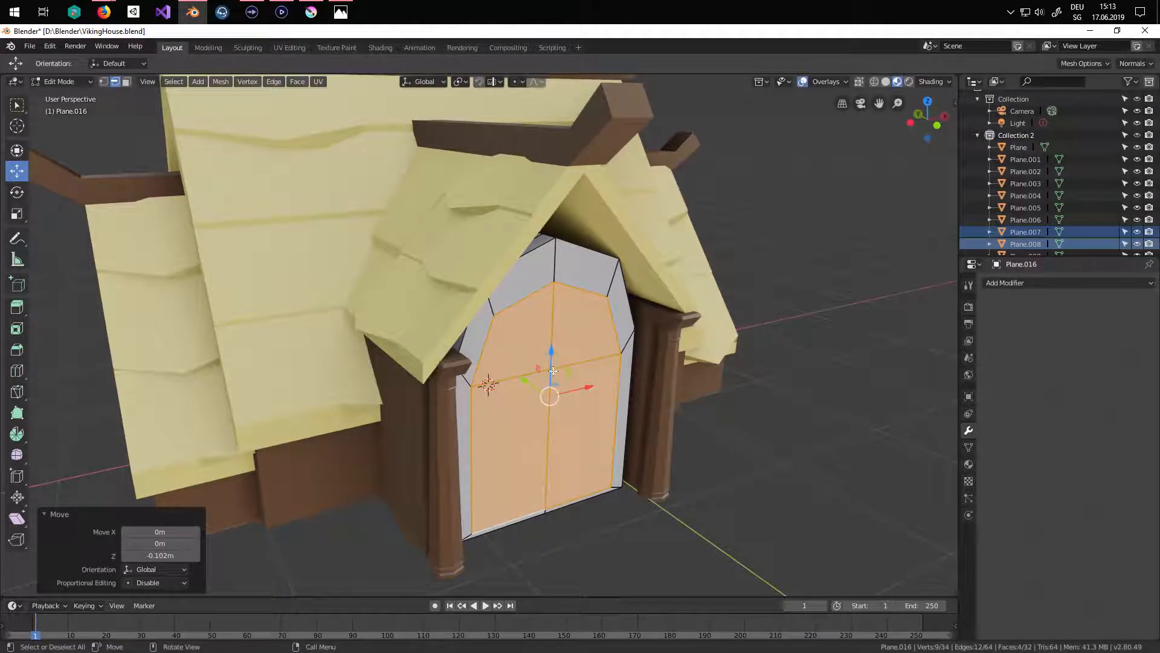
{"action": "middle_click_drag", "start_coordinate": [549, 355], "coordinate": [527, 353]}
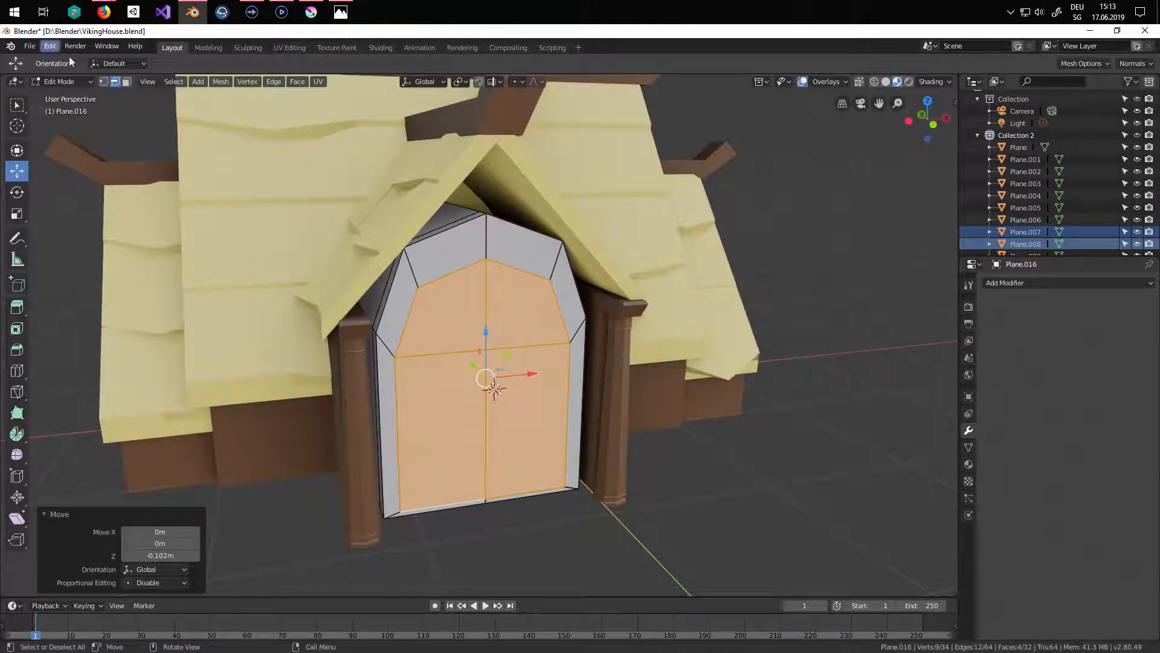
- Raise the upper arch edges of the door's inner panel to even out the frame's width
{"action": "left_click", "coordinate": [414, 298]}
{"action": "left_click", "coordinate": [449, 274], "text": "shift"}
{"action": "left_click", "coordinate": [506, 267], "text": "shift"}
{"action": "left_click", "coordinate": [557, 300], "text": "shift"}
{"action": "left_click_drag", "start_coordinate": [485, 258], "coordinate": [486, 198]}
{"action": "key", "text": "ctrl+z"}
{"action": "left_click", "coordinate": [413, 305]}
{"action": "left_click", "coordinate": [441, 279]}
{"action": "left_click", "coordinate": [499, 267], "text": "shift"}
{"action": "left_click", "coordinate": [499, 267], "text": "shift"}
{"action": "left_click", "coordinate": [517, 270], "text": "shift"}
- Extrude the four inner door faces inward by about 0.15 m to recess the panel behind the frame
{"action": "left_click", "coordinate": [127, 81]}
{"action": "left_click", "coordinate": [447, 299]}
{"action": "left_click", "coordinate": [528, 290], "text": "shift"}
{"action": "left_click", "coordinate": [529, 423], "text": "shift"}
{"action": "left_click", "coordinate": [441, 429], "text": "shift"}
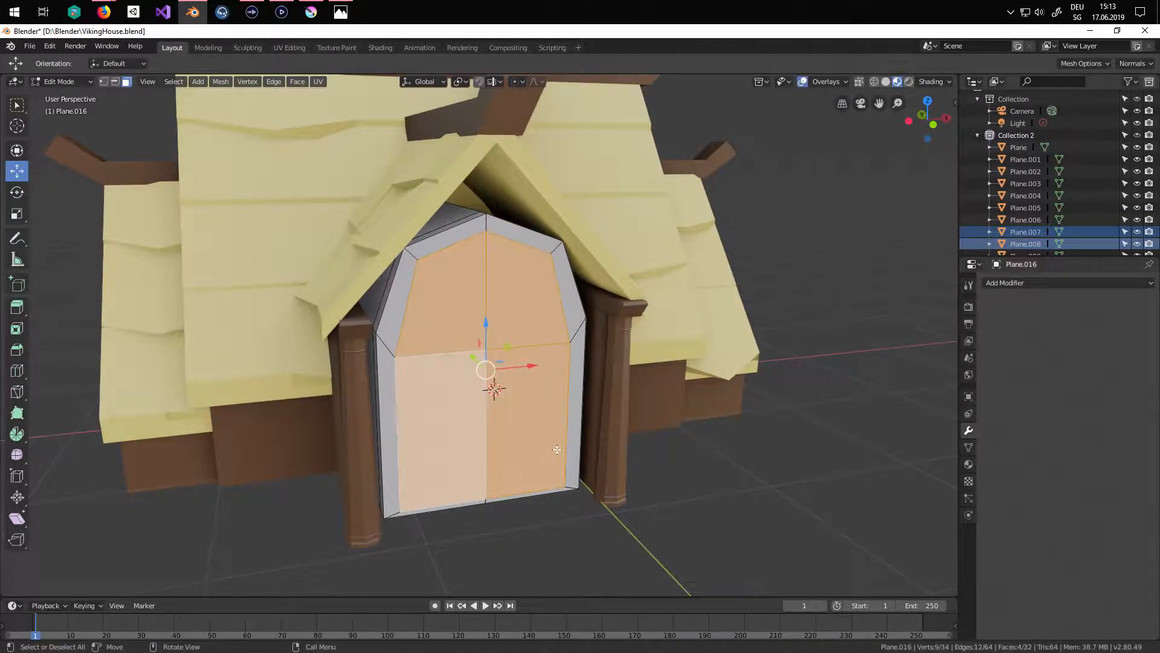
{"action": "middle_click_drag", "start_coordinate": [555, 450], "coordinate": [614, 484]}
{"action": "key", "text": "i"}
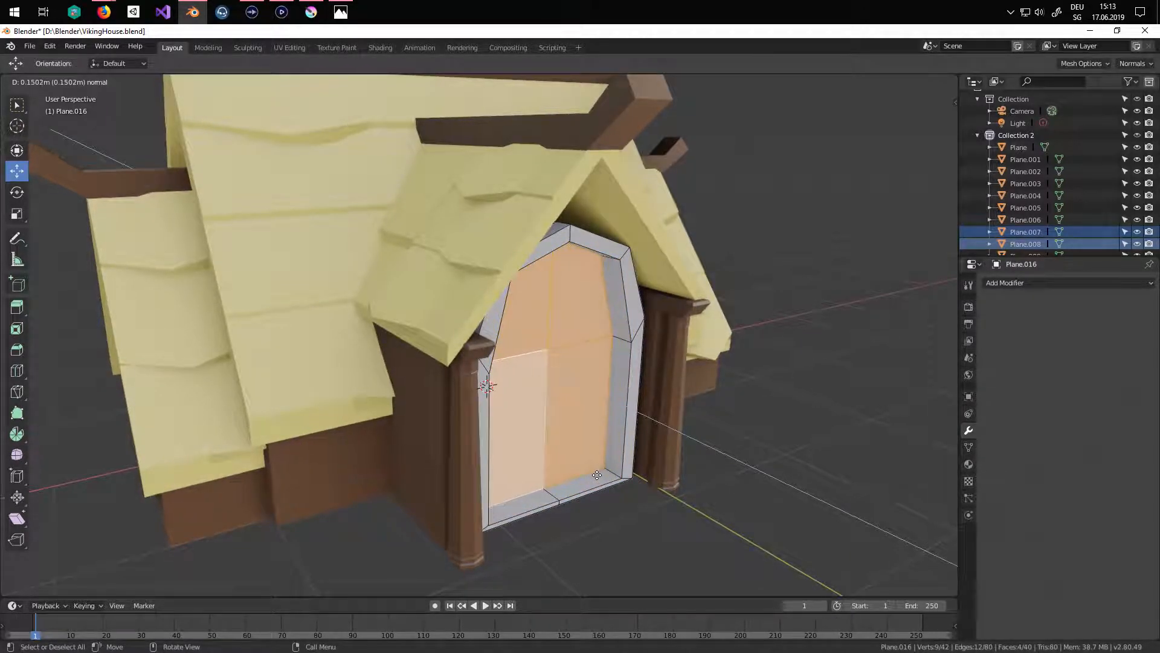
{"action": "left_click", "coordinate": [597, 476]}
- Assign the existing Wood material to the door object
{"action": "key", "text": "Tab"}
{"action": "middle_click_drag", "start_coordinate": [678, 526], "coordinate": [615, 477]}
{"action": "left_click", "coordinate": [559, 380]}
{"action": "left_click", "coordinate": [967, 469]}
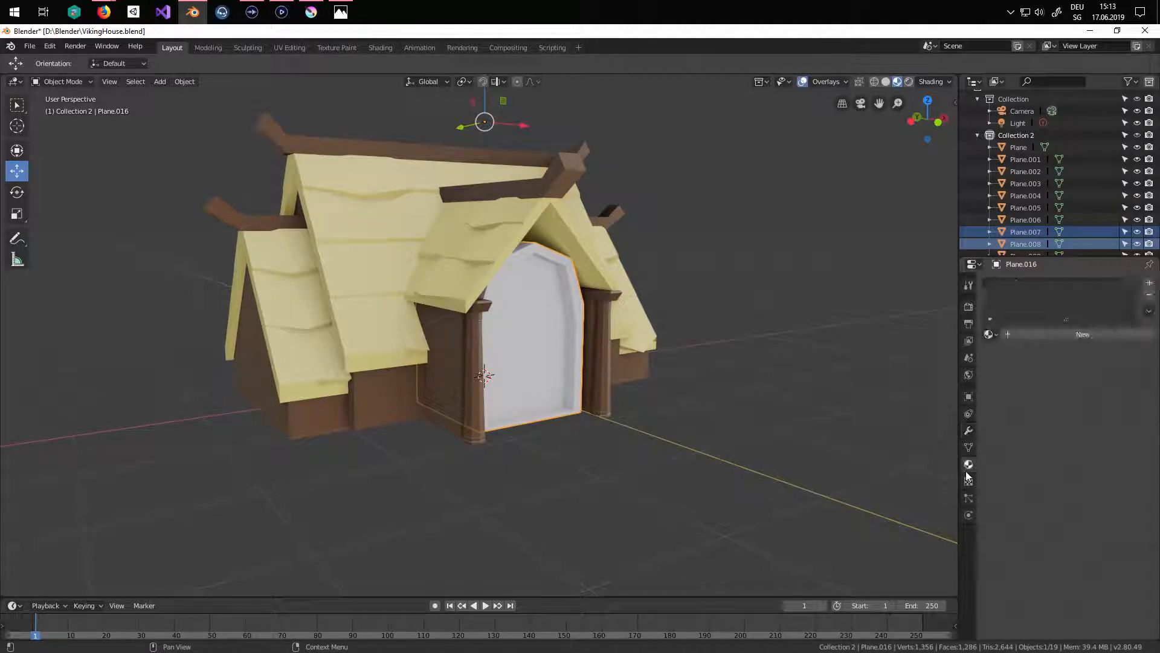
{"action": "left_click", "coordinate": [990, 334]}
{"action": "left_click", "coordinate": [1004, 361]}
{"action": "middle_click_drag", "start_coordinate": [680, 466], "coordinate": [653, 458]}
- Add two evenly spaced vertical loop cuts to each half of the door to divide it into planks
{"action": "key", "text": "Tab"}
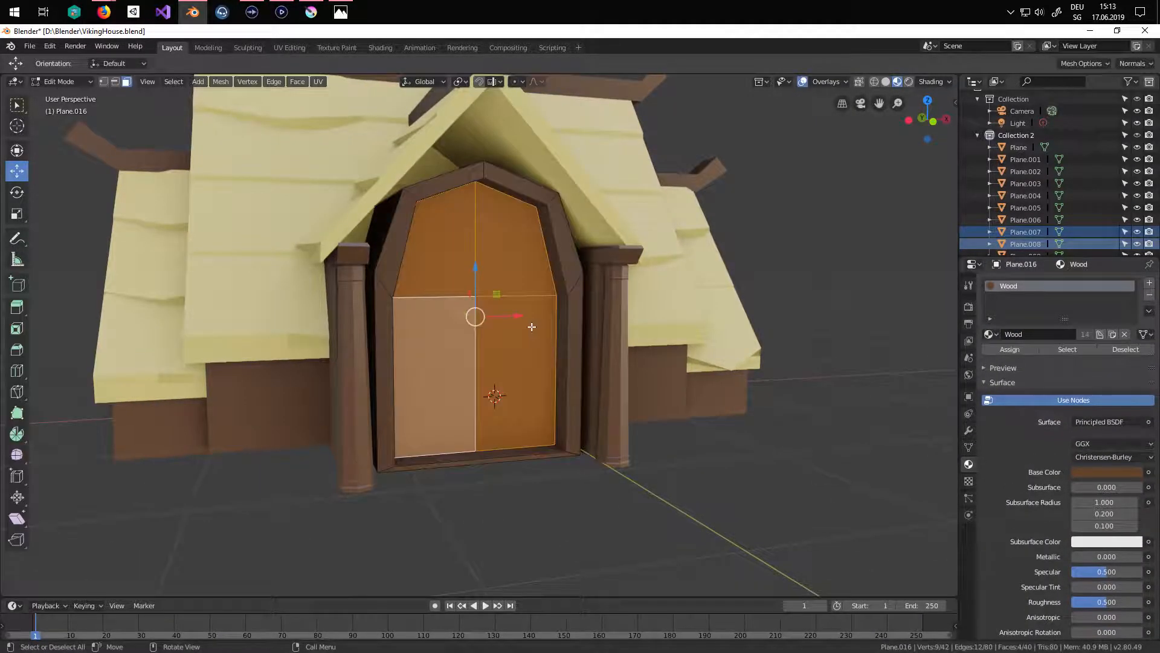
{"action": "middle_click_drag", "start_coordinate": [533, 330], "coordinate": [524, 331]}
{"action": "key", "text": "ctrl+r"}
{"action": "scroll", "coordinate": [492, 230], "scroll_direction": "up", "scroll_amount": 1}
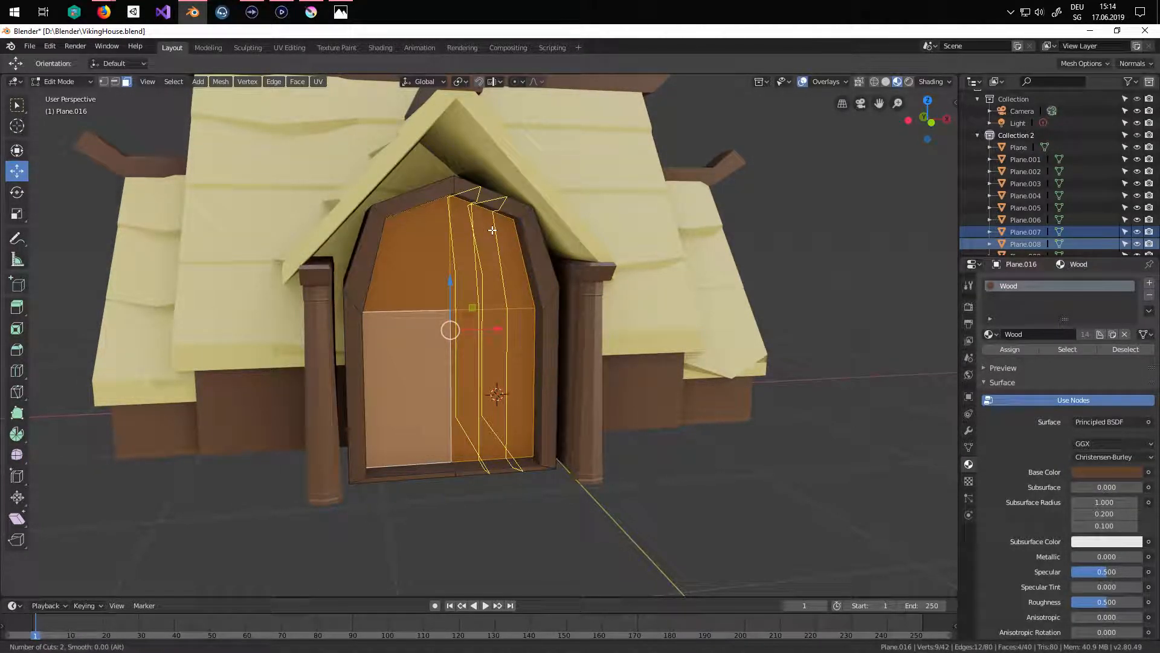
{"action": "left_click", "coordinate": [492, 230]}
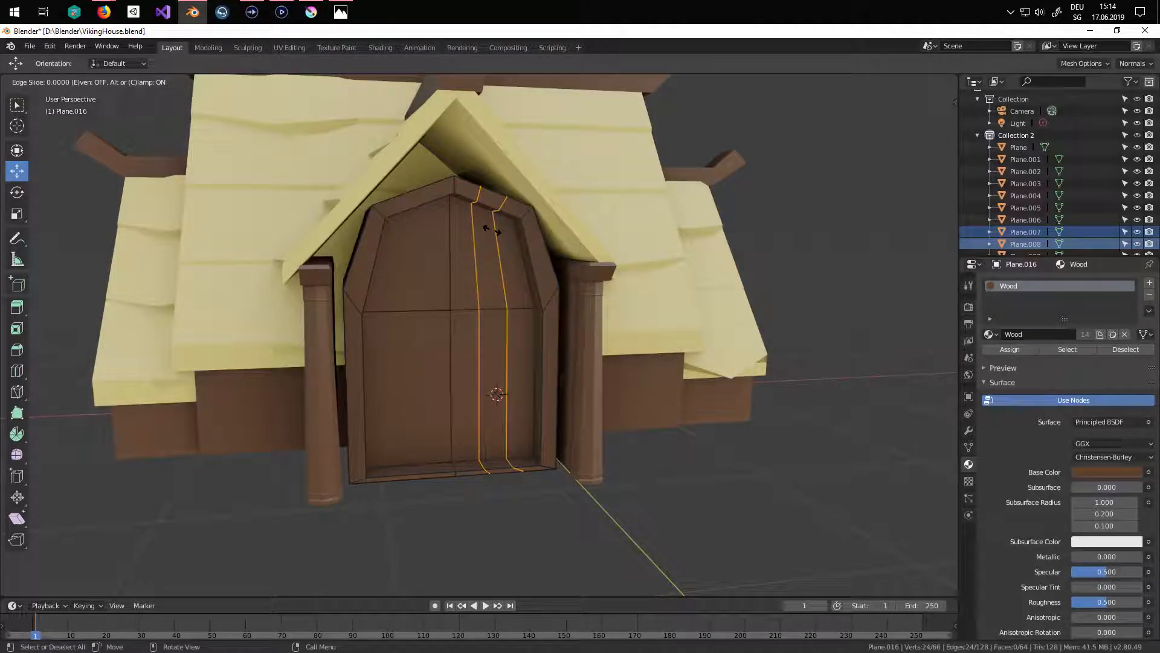
{"action": "right_click", "coordinate": [493, 229]}
{"action": "key", "text": "ctrl+r"}
{"action": "scroll", "coordinate": [415, 223], "scroll_direction": "up", "scroll_amount": 1}
{"action": "left_click", "coordinate": [415, 223]}
{"action": "right_click", "coordinate": [414, 223]}
- Extrude every second plank of the door slightly outward, including both its upper and lower faces
{"action": "left_click", "coordinate": [127, 82]}
{"action": "middle_click_drag", "start_coordinate": [432, 274], "coordinate": [431, 280]}
{"action": "left_click", "coordinate": [513, 281]}
{"action": "left_click", "coordinate": [513, 337], "text": "shift"}
{"action": "left_click", "coordinate": [456, 304], "text": "shift"}
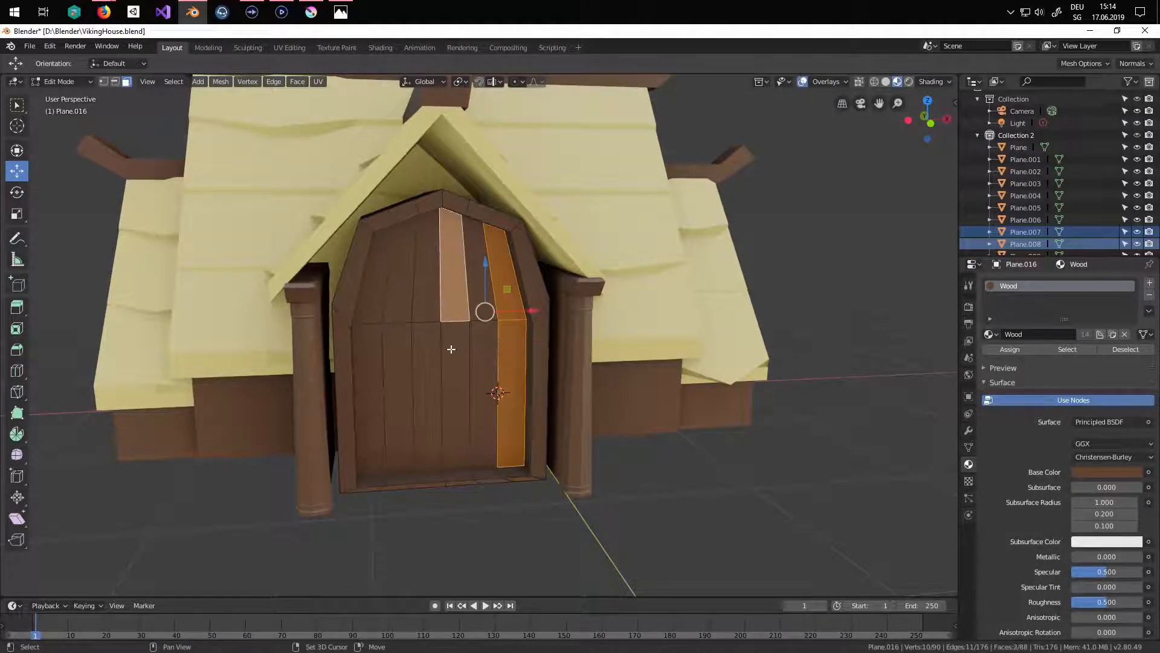
{"action": "left_click", "coordinate": [452, 347], "text": "shift"}
{"action": "left_click", "coordinate": [404, 306], "text": "shift"}
{"action": "left_click", "coordinate": [407, 336], "text": "shift"}
{"action": "scroll", "coordinate": [558, 408], "scroll_direction": "up", "scroll_amount": 1}
{"action": "middle_click_drag", "start_coordinate": [558, 407], "coordinate": [586, 393]}
{"action": "key", "text": "e"}
{"action": "left_click", "coordinate": [573, 418]}
- Bevel the raised planks of the door by about 0.01 m with one segment
{"action": "key", "text": "Tab"}
{"action": "key", "text": "alt+a"}
{"action": "scroll", "coordinate": [647, 460], "scroll_direction": "down", "scroll_amount": 2}
{"action": "scroll", "coordinate": [544, 418], "scroll_direction": "up", "scroll_amount": 2}
{"action": "key", "text": "Tab"}
{"action": "key", "text": "ctrl+b"}
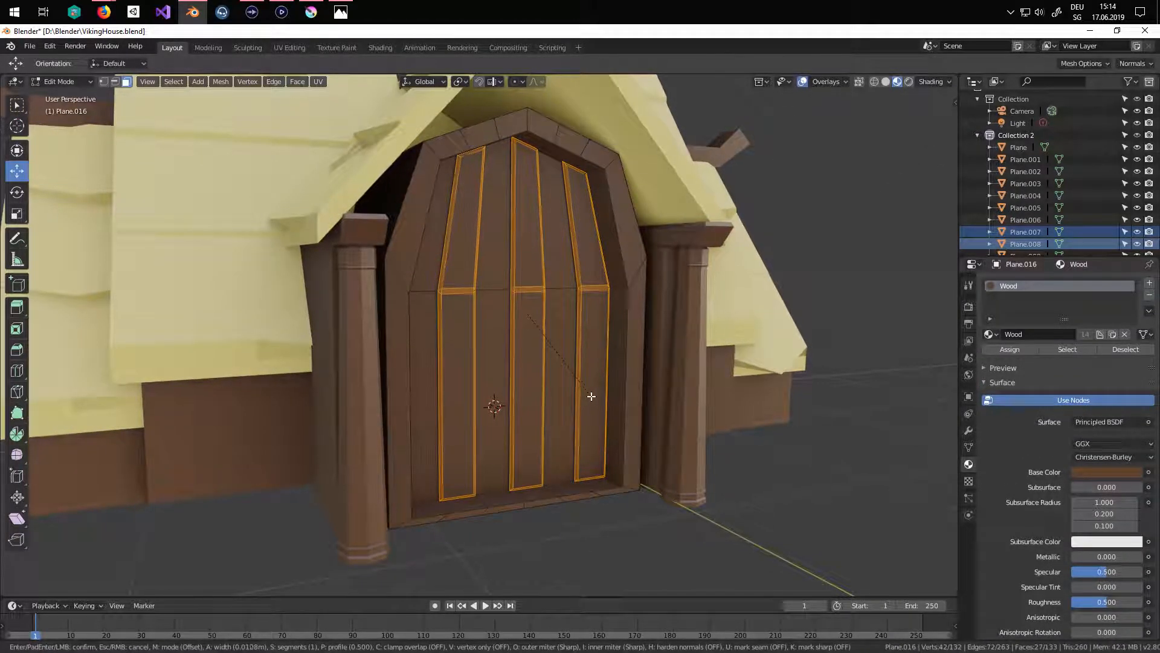
{"action": "left_click", "coordinate": [591, 395]}
{"action": "key", "text": "Tab"}
- Save the house file with the finished plank door
{"action": "middle_click_drag", "start_coordinate": [623, 408], "coordinate": [590, 440]}
{"action": "scroll", "coordinate": [555, 405], "scroll_direction": "down", "scroll_amount": 3}
{"action": "scroll", "coordinate": [590, 443], "scroll_direction": "up", "scroll_amount": 2}
{"action": "left_click", "coordinate": [29, 46]}
{"action": "left_click", "coordinate": [121, 136]}
- Set the door object's origin to its geometry
{"action": "middle_click_drag", "start_coordinate": [570, 337], "coordinate": [532, 347]}
{"action": "left_click", "coordinate": [499, 350]}
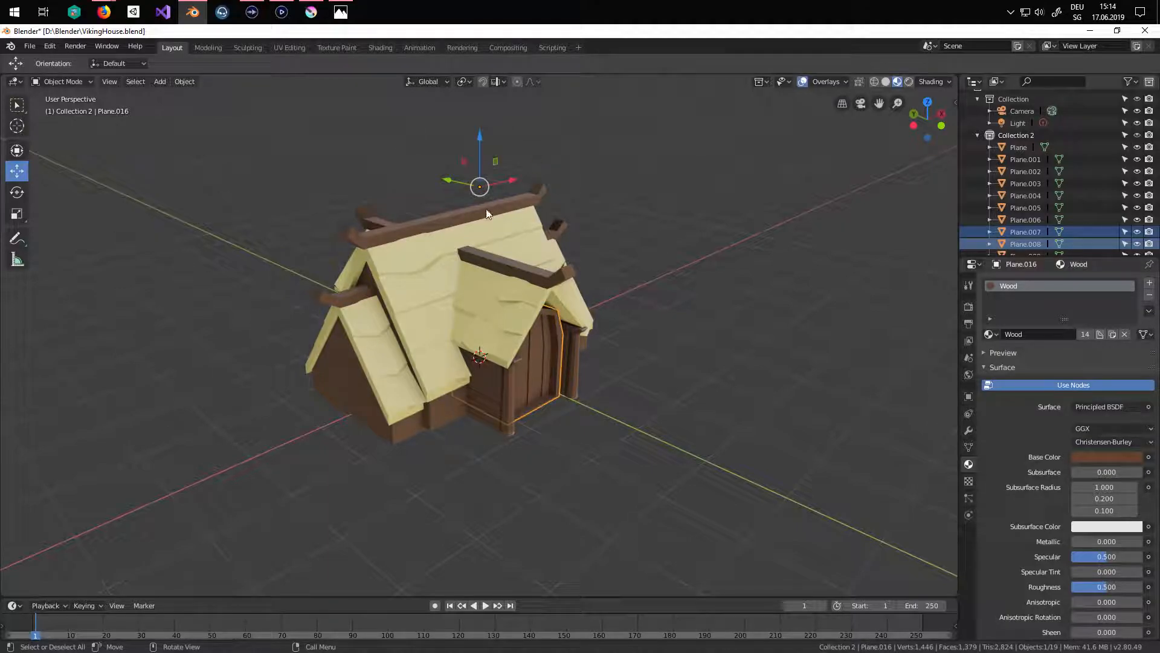
{"action": "left_click", "coordinate": [179, 81]}
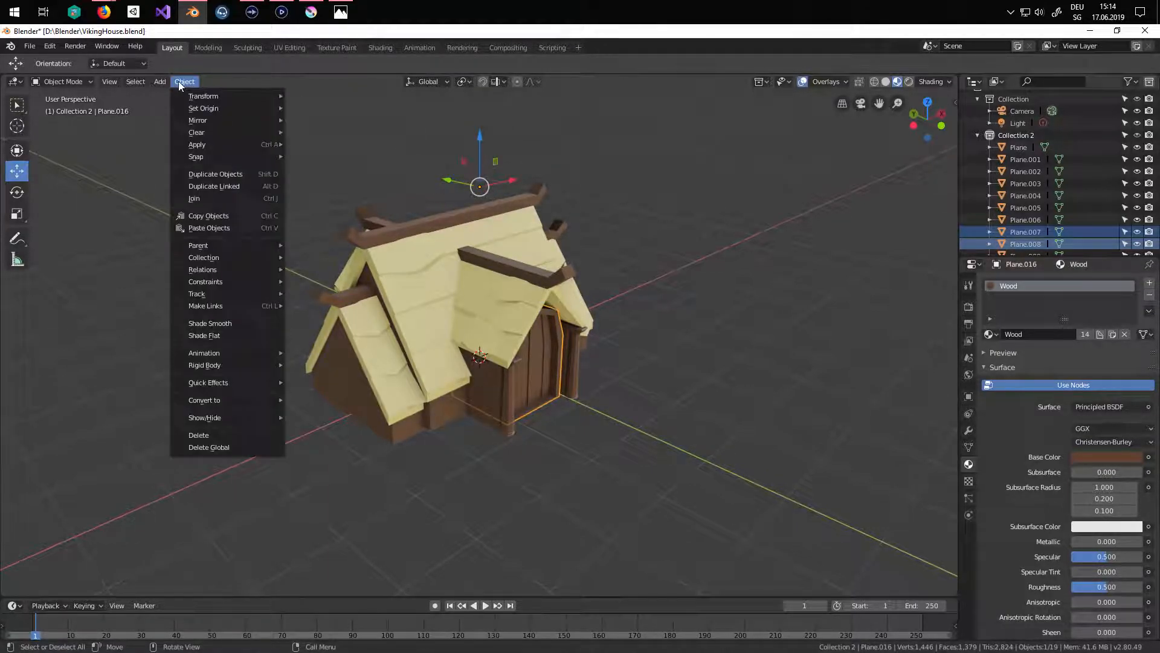
{"action": "mouse_move", "coordinate": [208, 108]}
{"action": "left_click", "coordinate": [331, 121]}
- Duplicate the door in place and rotate the copy 180° about the Z axis
{"action": "middle_click_drag", "start_coordinate": [423, 228], "coordinate": [504, 258]}
{"action": "key", "text": "shift+d"}
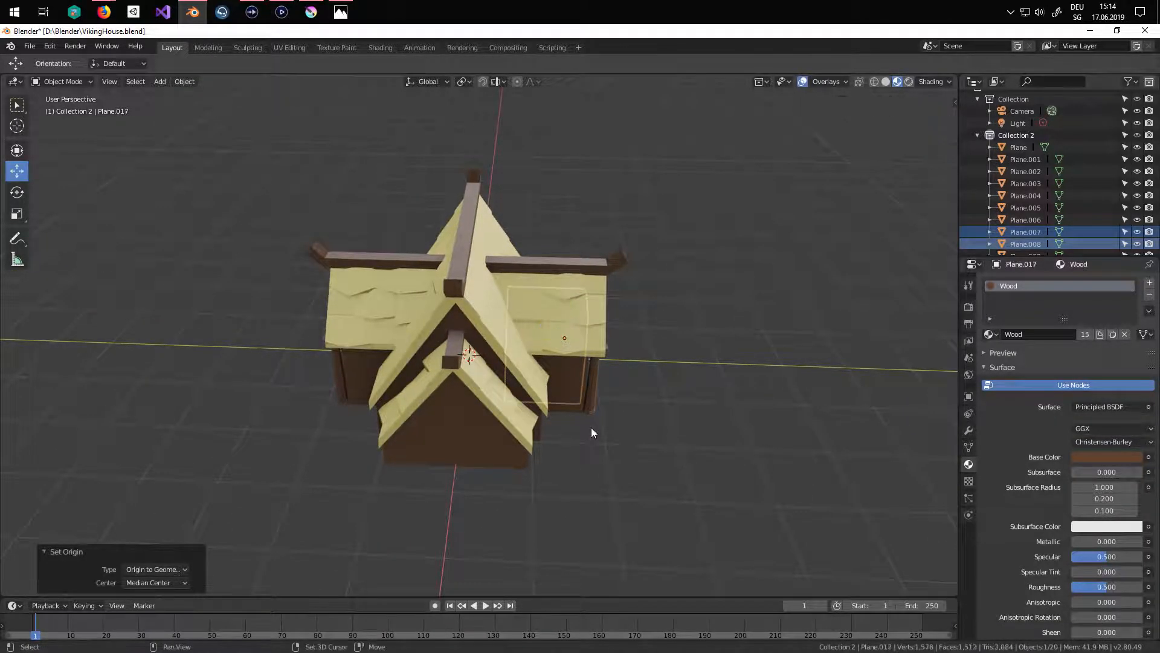
{"action": "right_click", "coordinate": [590, 421]}
{"action": "left_click", "coordinate": [18, 196]}
{"action": "left_click", "coordinate": [561, 368]}
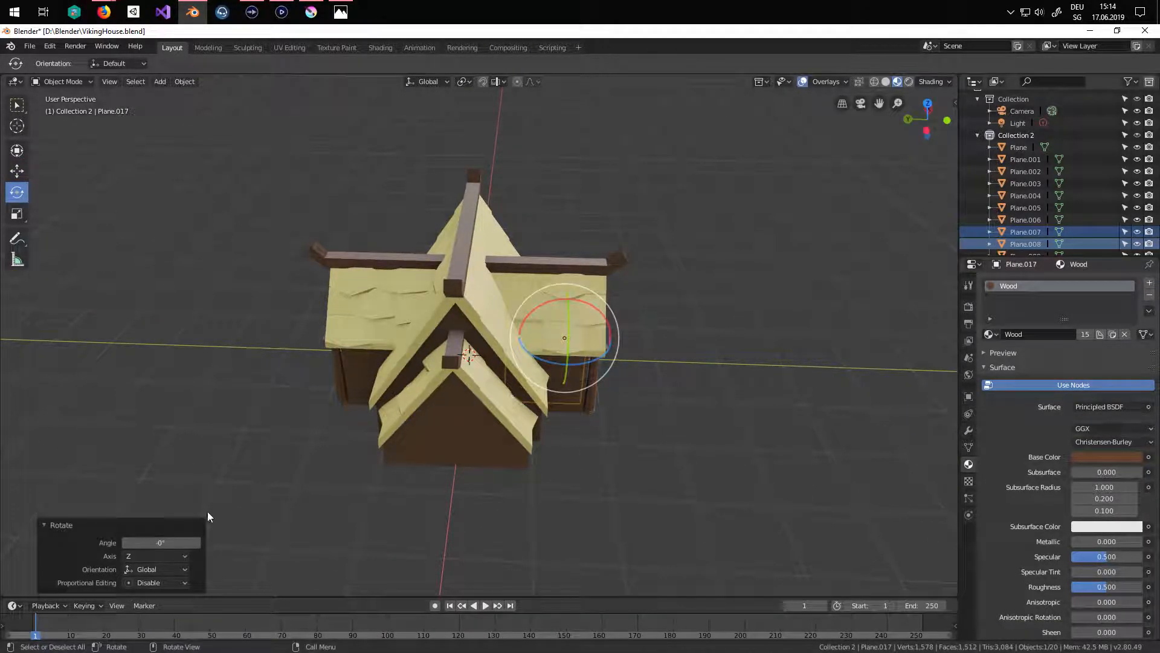
{"action": "left_click", "coordinate": [169, 543]}
{"action": "type", "text": "180"}
{"action": "key", "text": "Return"}
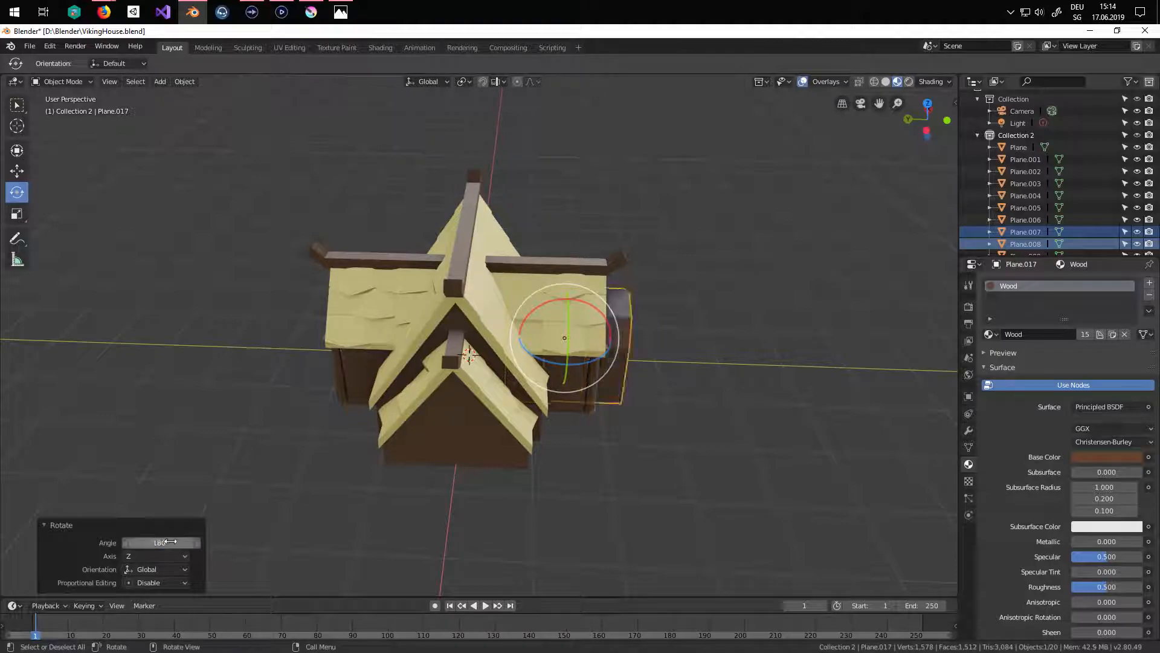
- Move the duplicated door along Y to the opposite porch and fit it between the columns there
{"action": "left_click", "coordinate": [13, 172]}
{"action": "left_click_drag", "start_coordinate": [532, 336], "coordinate": [344, 330]}
{"action": "scroll", "coordinate": [346, 333], "scroll_direction": "up", "scroll_amount": 4}
{"action": "middle_click_drag", "start_coordinate": [347, 334], "coordinate": [589, 386]}
{"action": "left_click_drag", "start_coordinate": [590, 388], "coordinate": [607, 408]}
{"action": "middle_click_drag", "start_coordinate": [676, 420], "coordinate": [608, 416]}
{"action": "left_click", "coordinate": [836, 503]}
- Save the house file with doors on both porches
{"action": "scroll", "coordinate": [836, 503], "scroll_direction": "down", "scroll_amount": 4}
{"action": "middle_click_drag", "start_coordinate": [719, 493], "coordinate": [697, 466]}
{"action": "left_click", "coordinate": [29, 47]}
{"action": "left_click", "coordinate": [45, 138]}
{"action": "middle_click_drag", "start_coordinate": [544, 320], "coordinate": [618, 196]}
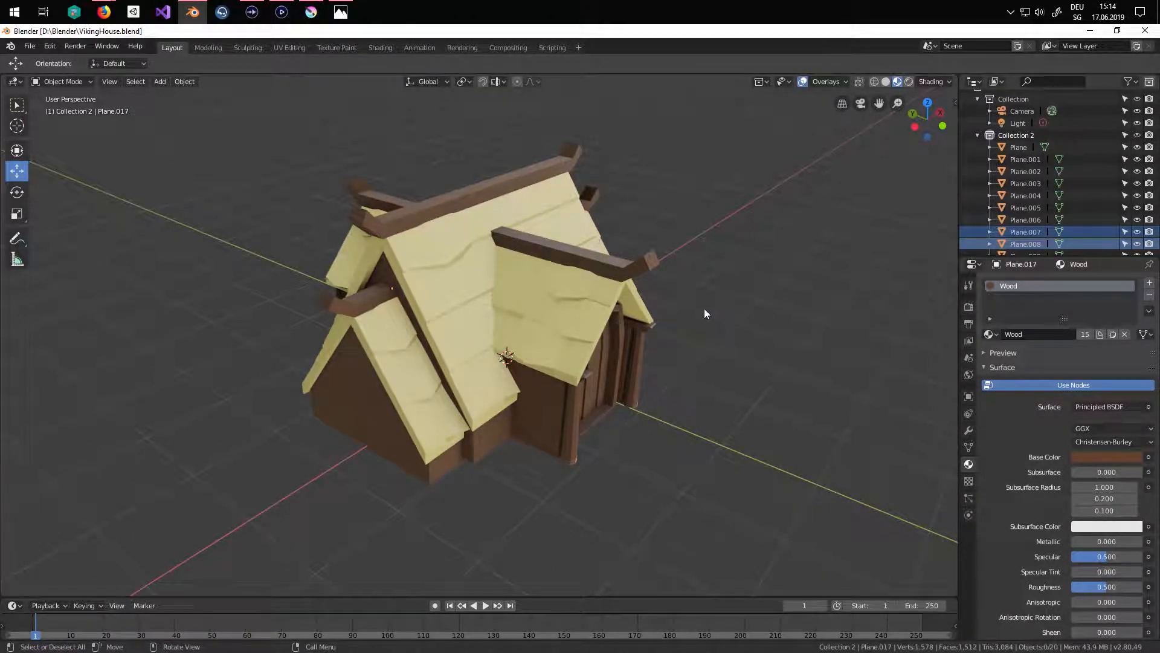
{"action": "middle_click_drag", "start_coordinate": [703, 307], "coordinate": [691, 293]}
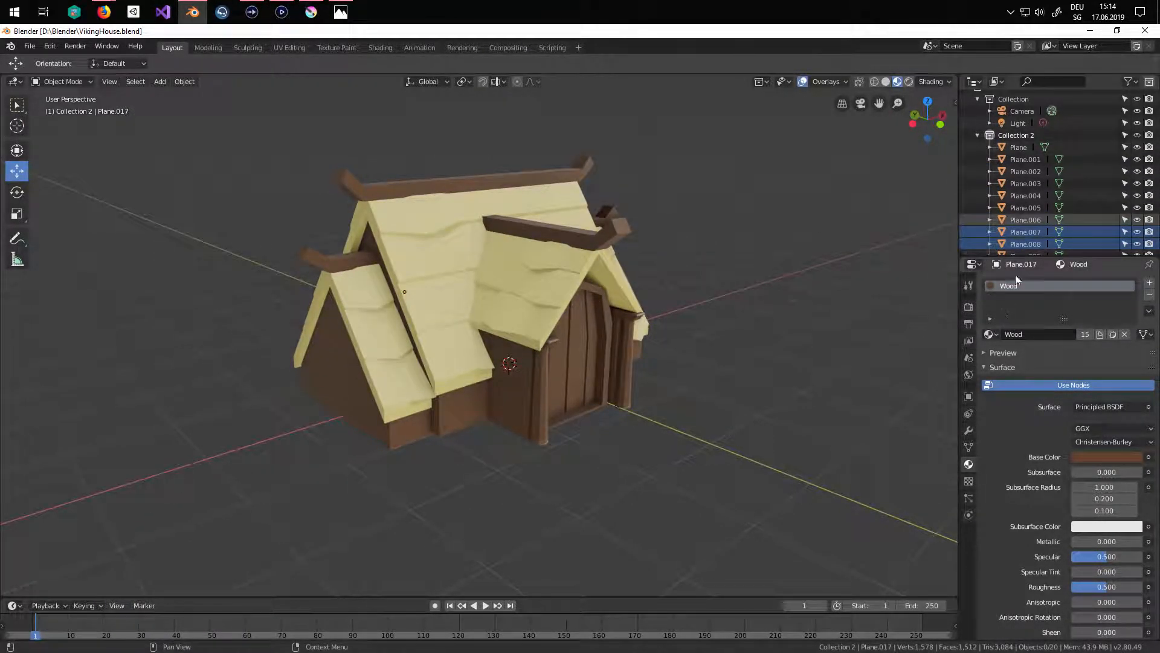
- Collapse Collection 2 in the outliner, add a 2 m plane and raise it above the roof
{"action": "left_click", "coordinate": [986, 136]}
{"action": "left_click", "coordinate": [978, 135]}
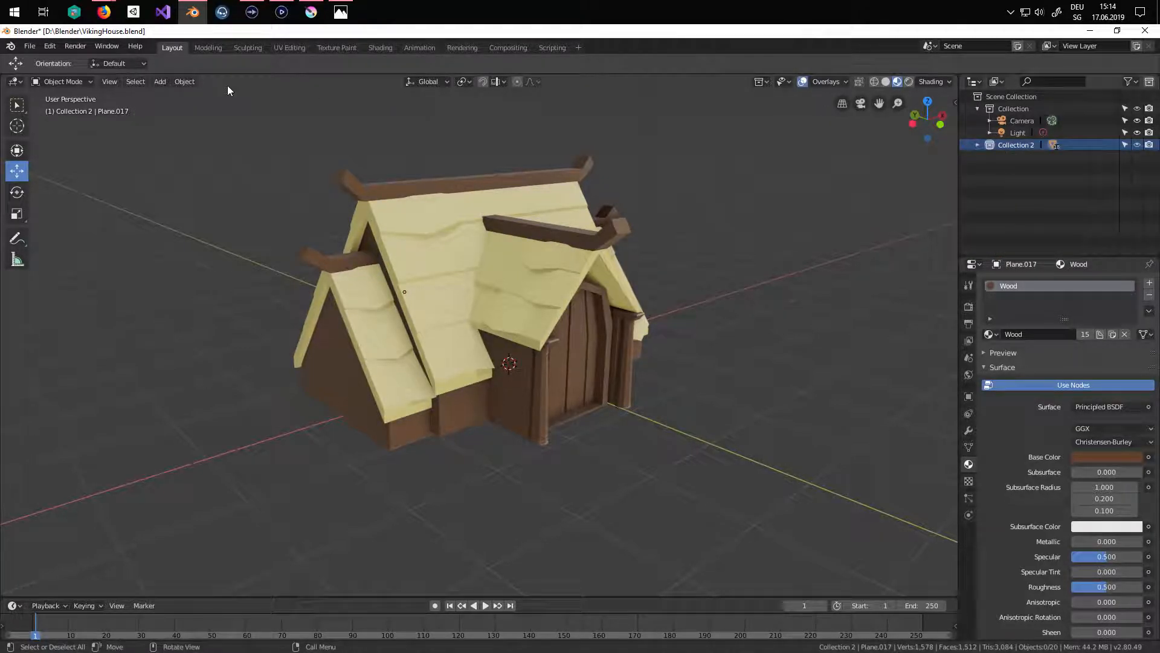
{"action": "left_click", "coordinate": [159, 82]}
{"action": "mouse_move", "coordinate": [206, 95]}
{"action": "left_click", "coordinate": [282, 94]}
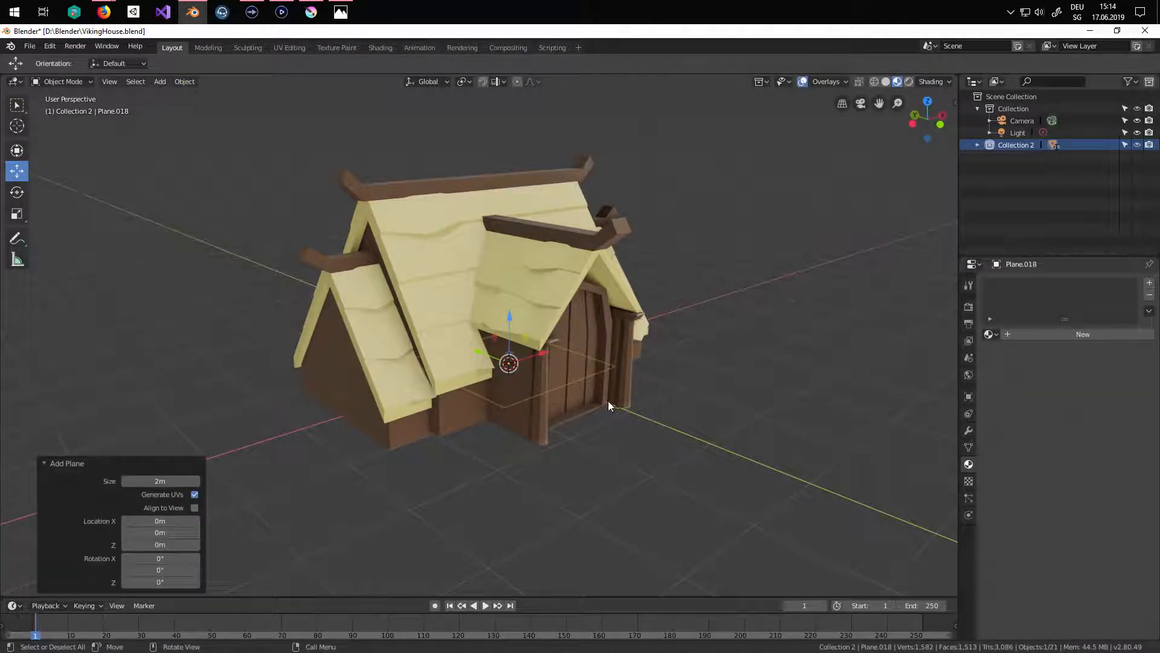
{"action": "left_click_drag", "start_coordinate": [509, 317], "coordinate": [512, 126]}
- Add a Subdivision Surface modifier to the new plane and apply it to get an octagonal shape
{"action": "left_click", "coordinate": [968, 432]}
{"action": "left_click", "coordinate": [1018, 283]}
{"action": "left_click", "coordinate": [930, 483]}
{"action": "left_click", "coordinate": [1000, 320]}
{"action": "middle_click_drag", "start_coordinate": [779, 263], "coordinate": [549, 286]}
{"action": "key", "text": "Tab"}
- Extrude the octagonal plane upward into a thin disc
{"action": "middle_click_drag", "start_coordinate": [472, 304], "coordinate": [654, 349]}
{"action": "key", "text": "e"}
{"action": "left_click", "coordinate": [597, 355]}
- Try to inset the disc's top faces with a scaled extrusion and extrude the inner faces
{"action": "key", "text": "e"}
{"action": "key", "text": "Escape"}
{"action": "key", "text": "s"}
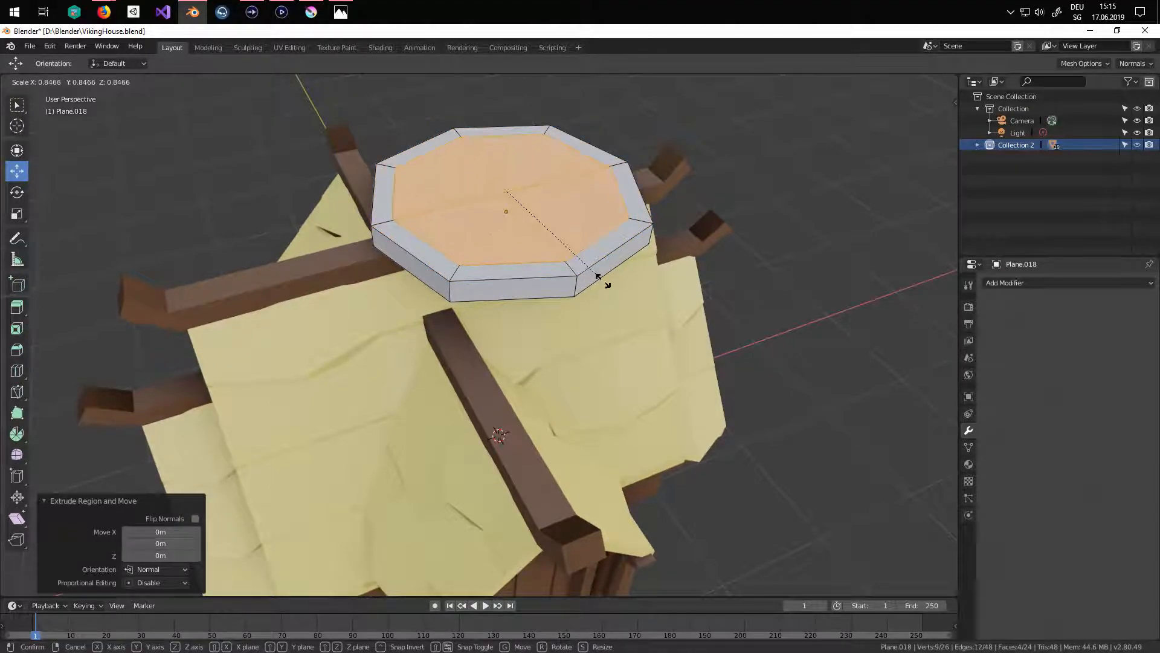
{"action": "left_click", "coordinate": [602, 280]}
{"action": "key", "text": "e"}
{"action": "left_click", "coordinate": [614, 288]}
{"action": "key", "text": "ctrl+z"}
{"action": "key", "text": "ctrl+z"}
{"action": "middle_click_drag", "start_coordinate": [635, 284], "coordinate": [619, 280]}
- Inset the disc's top faces to a scale of 0.798 and recess the inner faces 0.0576 m
{"action": "key", "text": "e"}
{"action": "left_click", "coordinate": [622, 298]}
{"action": "key", "text": "s"}
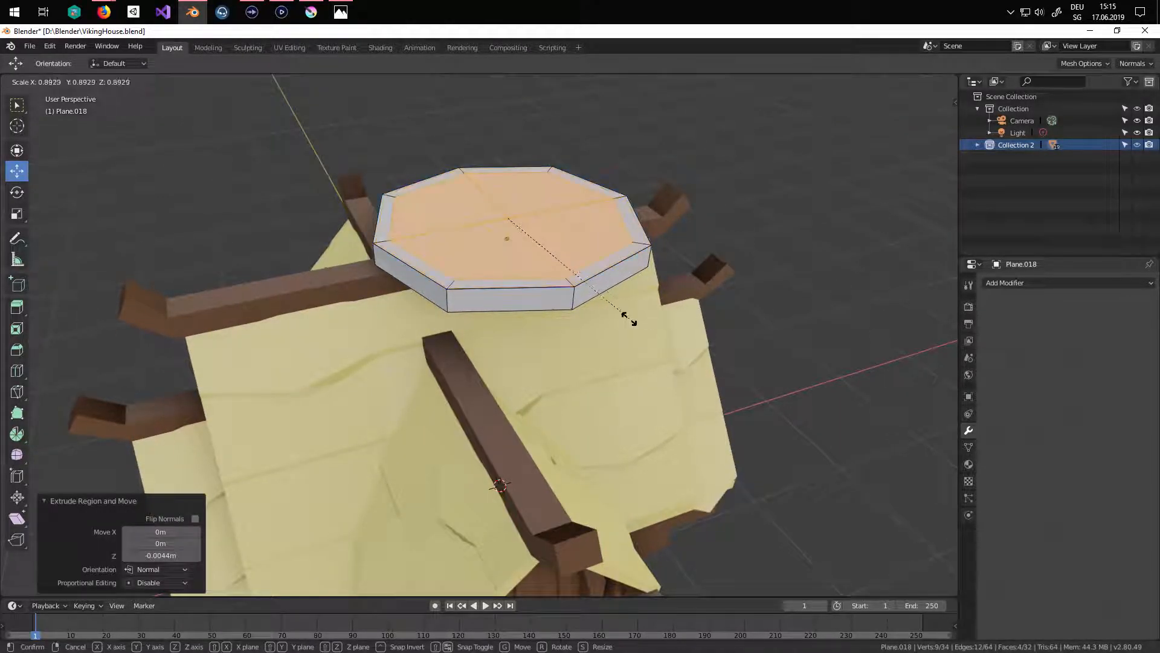
{"action": "left_click", "coordinate": [615, 309]}
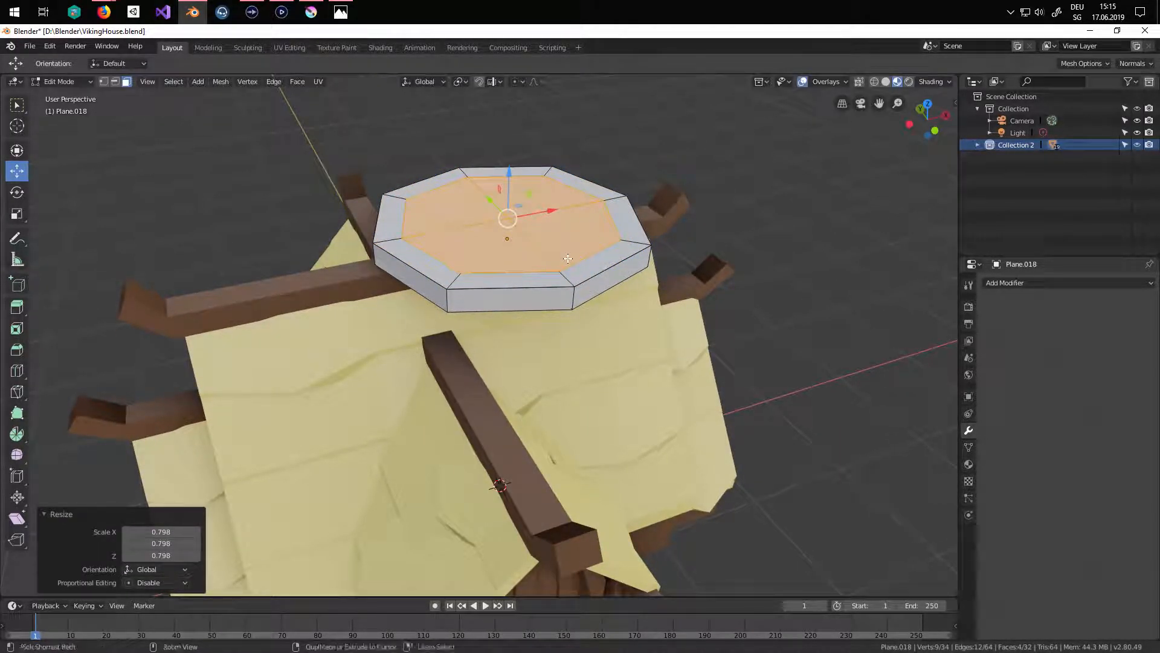
{"action": "key", "text": "ctrl+b"}
{"action": "key", "text": "Escape"}
{"action": "key", "text": "e"}
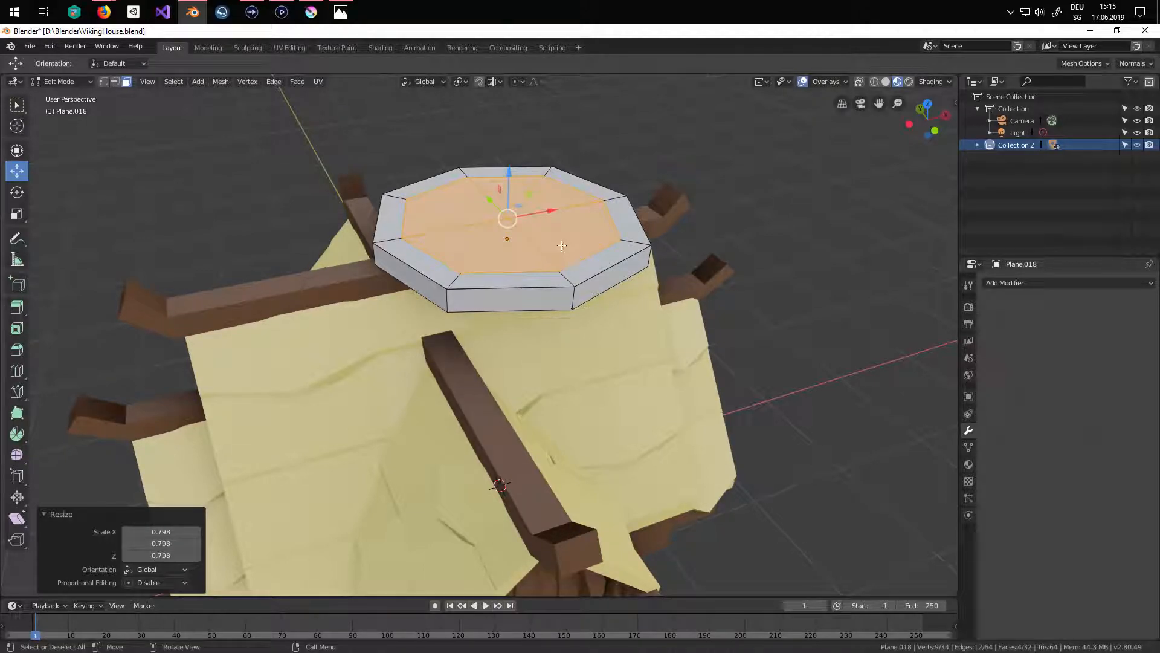
{"action": "left_click", "coordinate": [547, 249]}
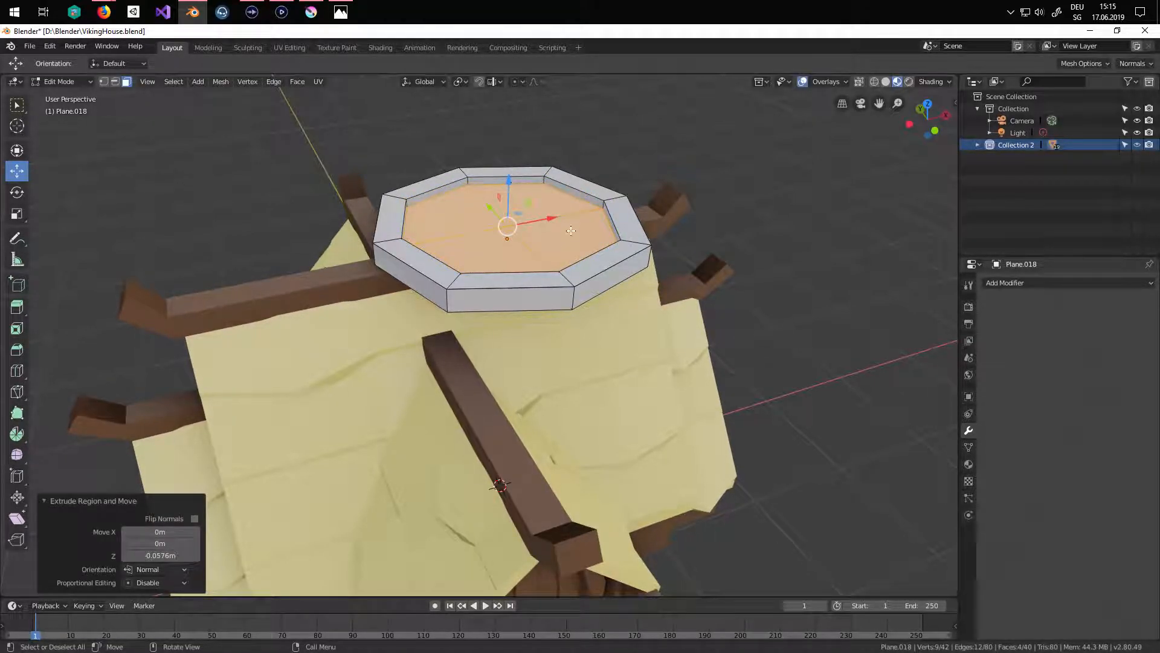
- Try beveling the edges of the disc's recessed faces
{"action": "key", "text": "ctrl+b"}
{"action": "left_click", "coordinate": [576, 243]}
{"action": "middle_click_drag", "start_coordinate": [519, 246], "coordinate": [518, 260]}
{"action": "left_click", "coordinate": [542, 259]}
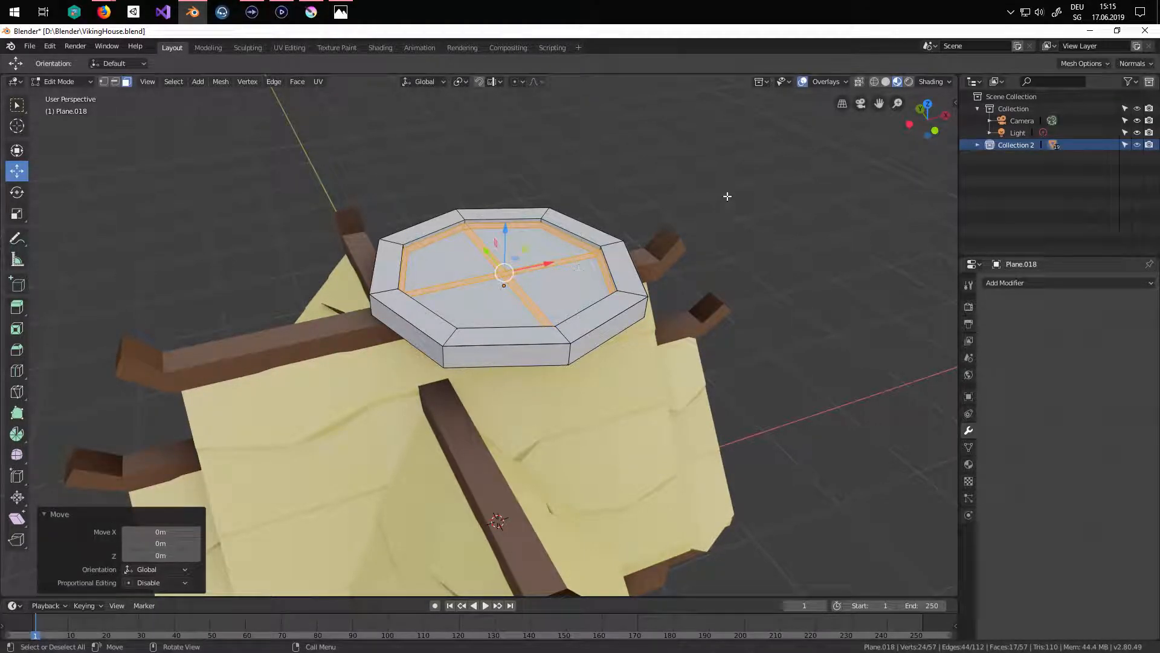
- Select the disc's recessed inner faces and dissolve them into a single face
{"action": "key", "text": "alt+a"}
{"action": "key", "text": "c"}
{"action": "left_click", "coordinate": [526, 278]}
{"action": "right_click", "coordinate": [502, 272]}
{"action": "key", "text": "x"}
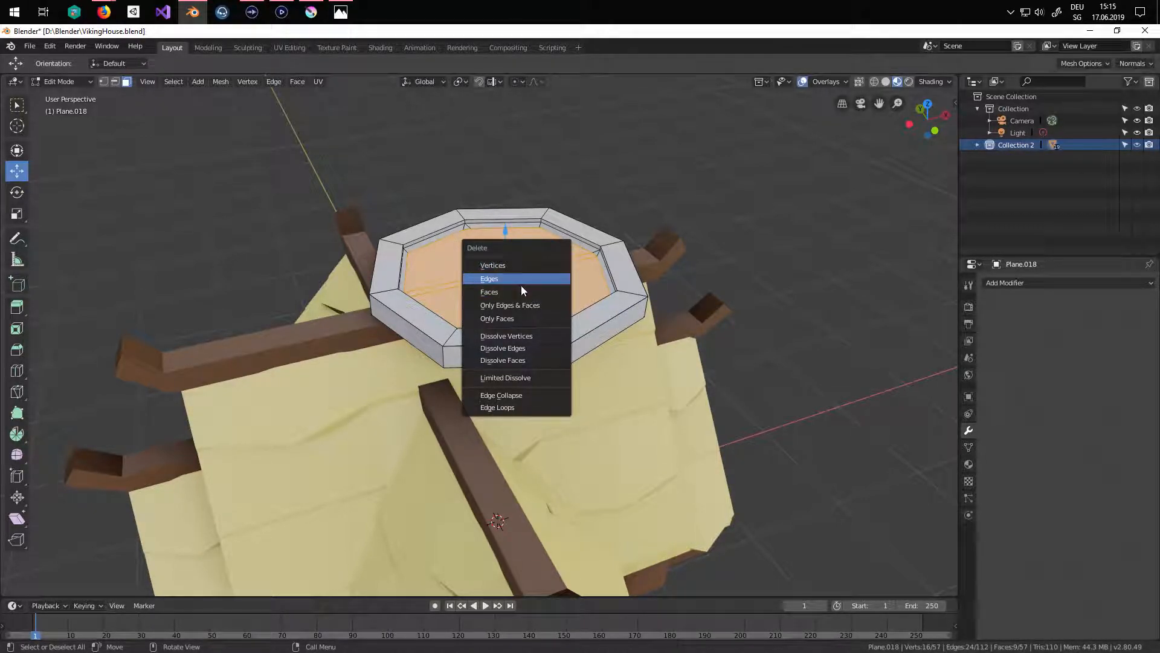
{"action": "left_click", "coordinate": [524, 349]}
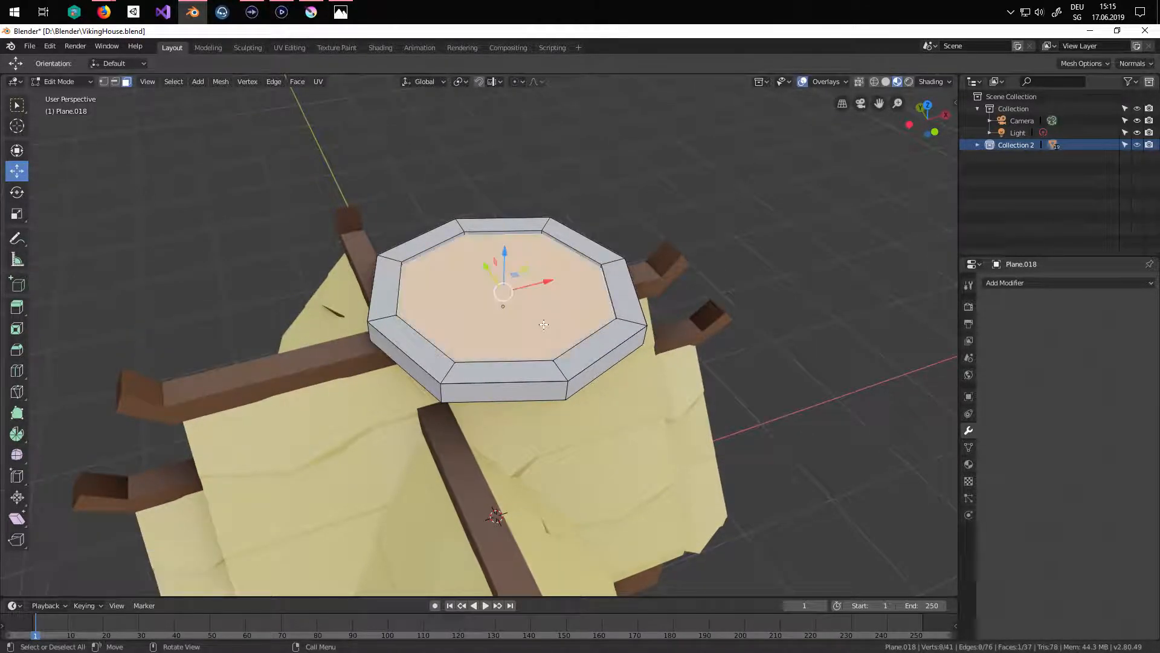
- Inset the recessed face with an in-place extrusion scaled to 0.276 to form a small central octagon
{"action": "key", "text": "e"}
{"action": "left_click", "coordinate": [585, 328]}
{"action": "key", "text": "s"}
{"action": "left_click", "coordinate": [526, 299]}
- Extrude the small central octagon 0.06 m upward as a boss and bevel its edges
{"action": "key", "text": "e"}
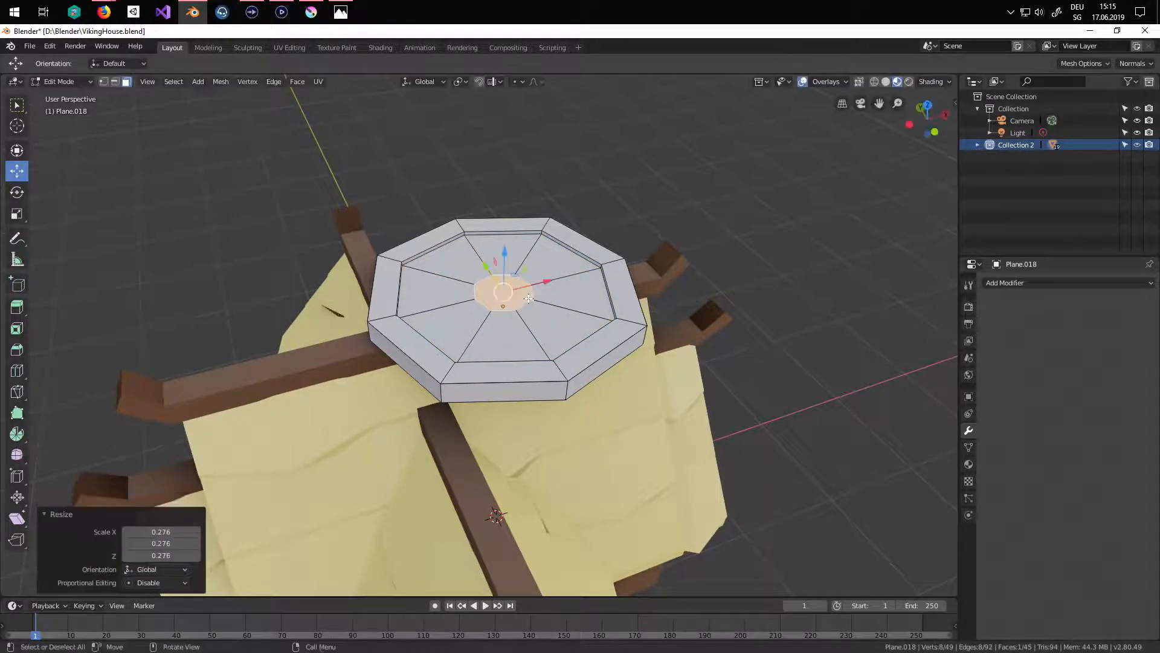
{"action": "left_click", "coordinate": [549, 308]}
{"action": "key", "text": "ctrl+b"}
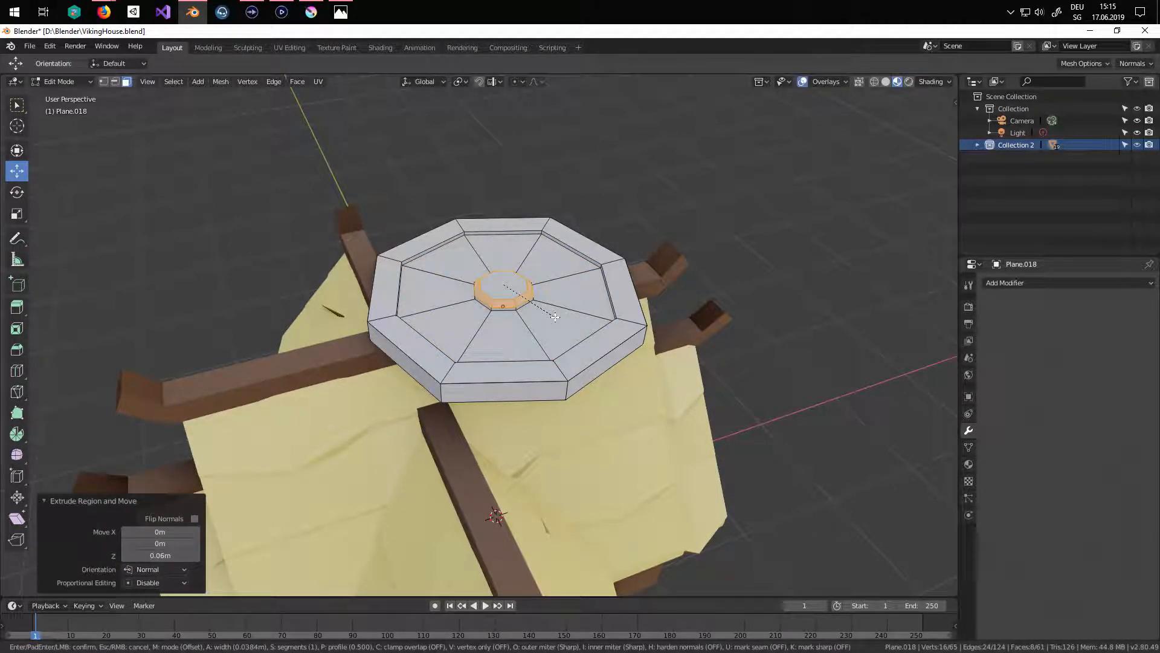
{"action": "left_click", "coordinate": [580, 305]}
- Select the disc's outer upper rim edges and bevel them with a narrow single-segment bevel
{"action": "middle_click_drag", "start_coordinate": [579, 306], "coordinate": [454, 276]}
{"action": "scroll", "coordinate": [454, 277], "scroll_direction": "up", "scroll_amount": 1}
{"action": "key", "text": "alt+a"}
{"action": "left_click", "coordinate": [117, 83]}
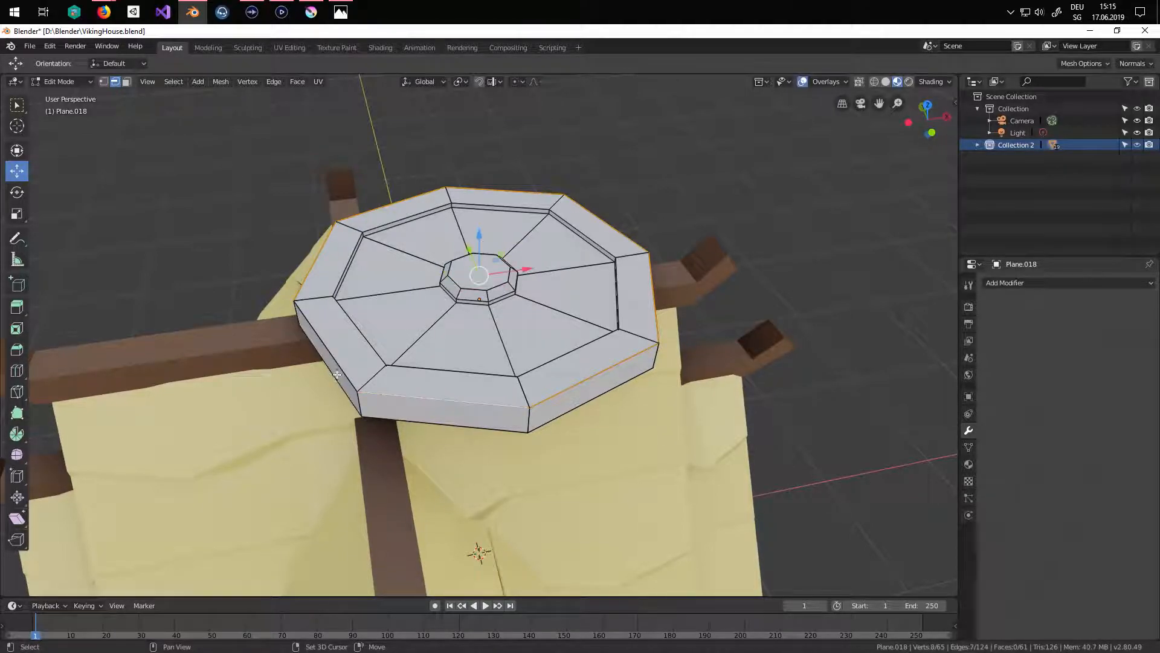
{"action": "key", "text": "ctrl+b"}
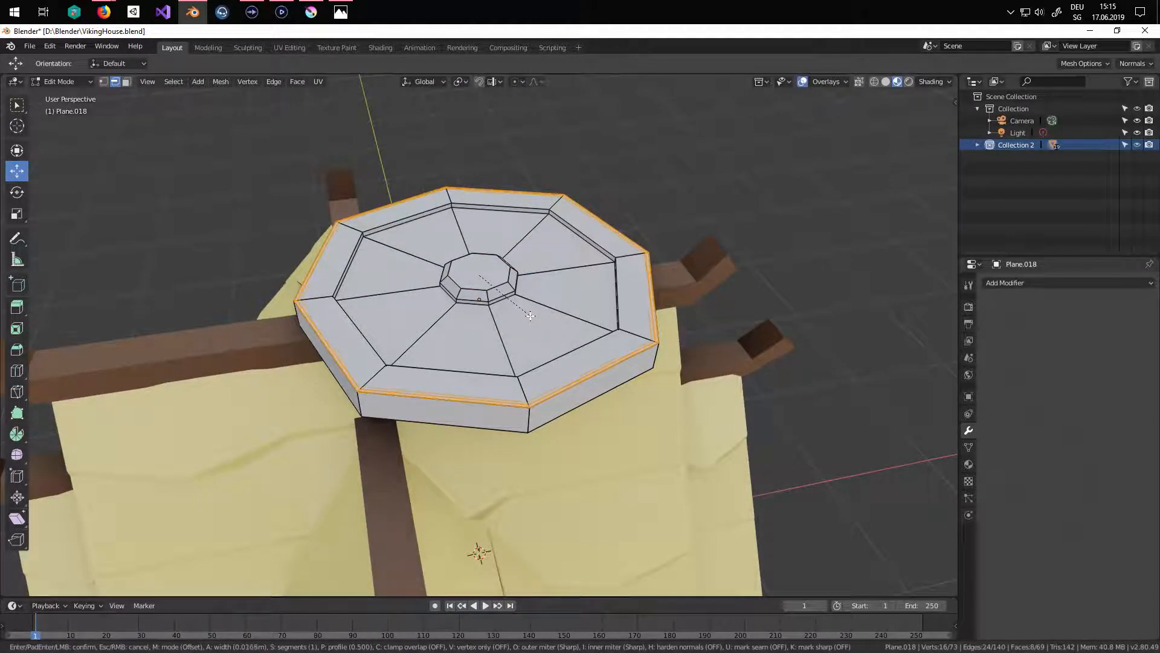
{"action": "left_click", "coordinate": [525, 347]}
{"action": "middle_click_drag", "start_coordinate": [525, 347], "coordinate": [576, 347]}
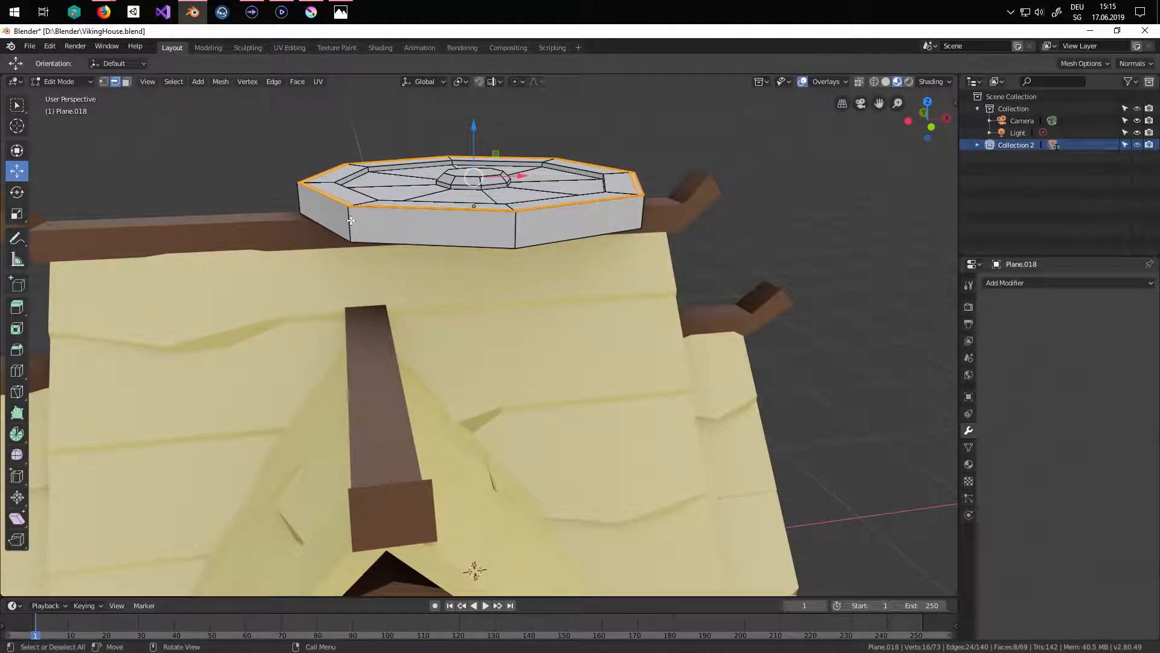
- Select the whole shield mesh and rotate it 90° about the X axis so it stands upright
{"action": "scroll", "coordinate": [558, 286], "scroll_direction": "down", "scroll_amount": 4}
{"action": "key", "text": "a"}
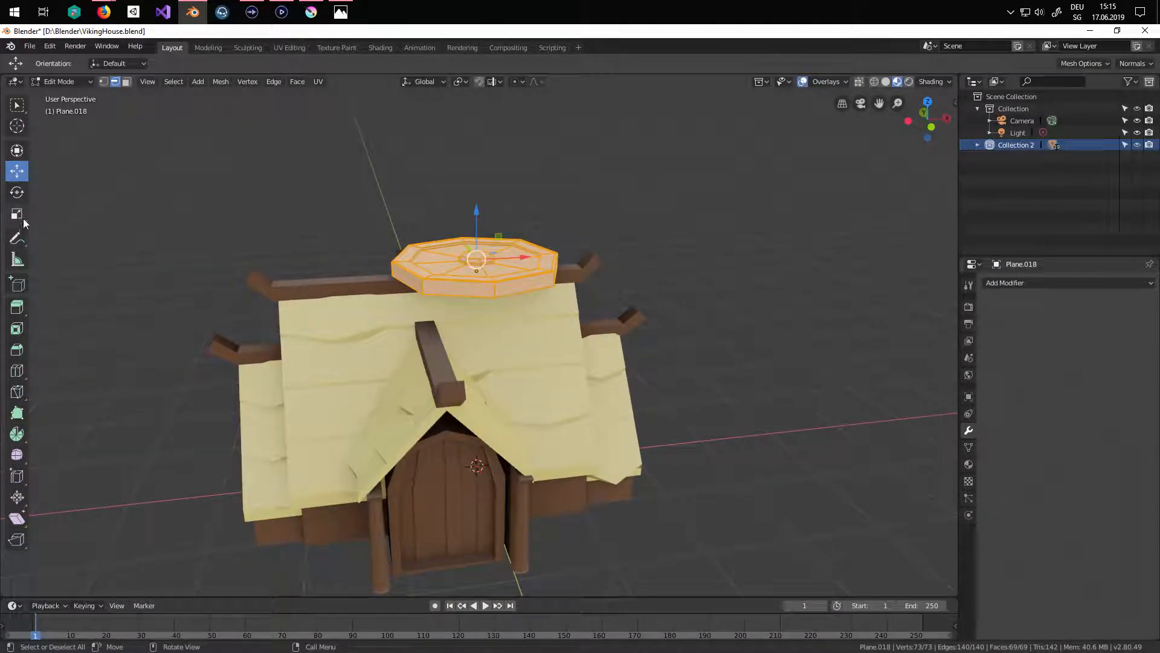
{"action": "left_click", "coordinate": [17, 192]}
{"action": "left_click", "coordinate": [485, 244]}
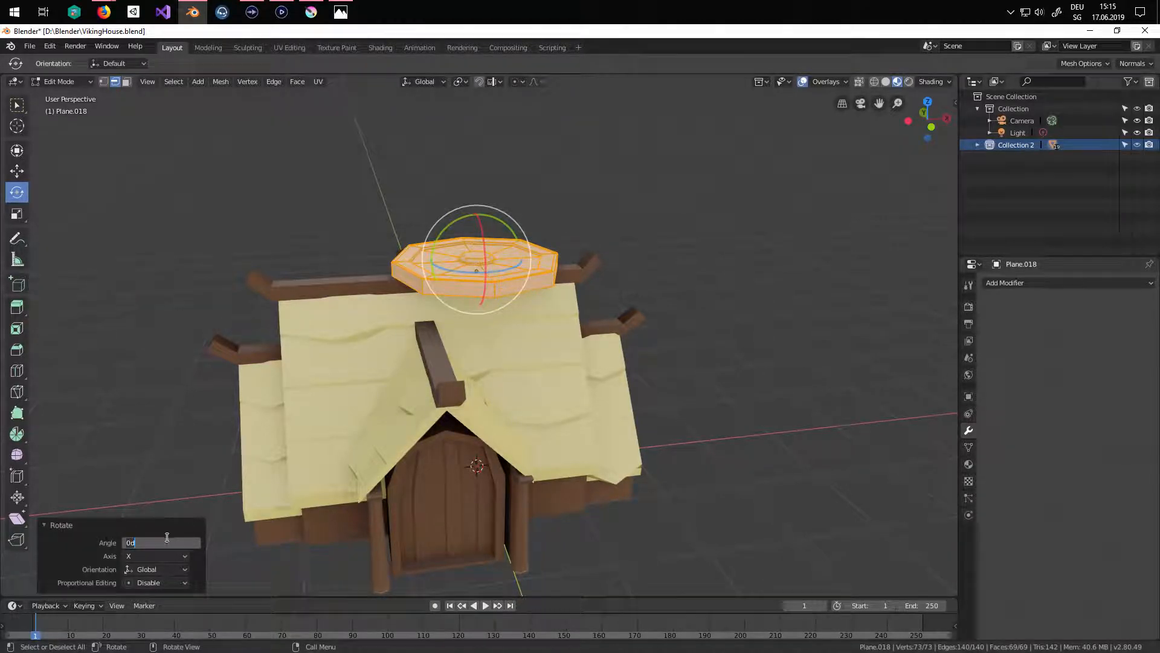
{"action": "type", "text": "90"}
{"action": "key", "text": "Return"}
- Scale the shield down and move it in front of the porch gable, just under the ridge beam
{"action": "key", "text": "s"}
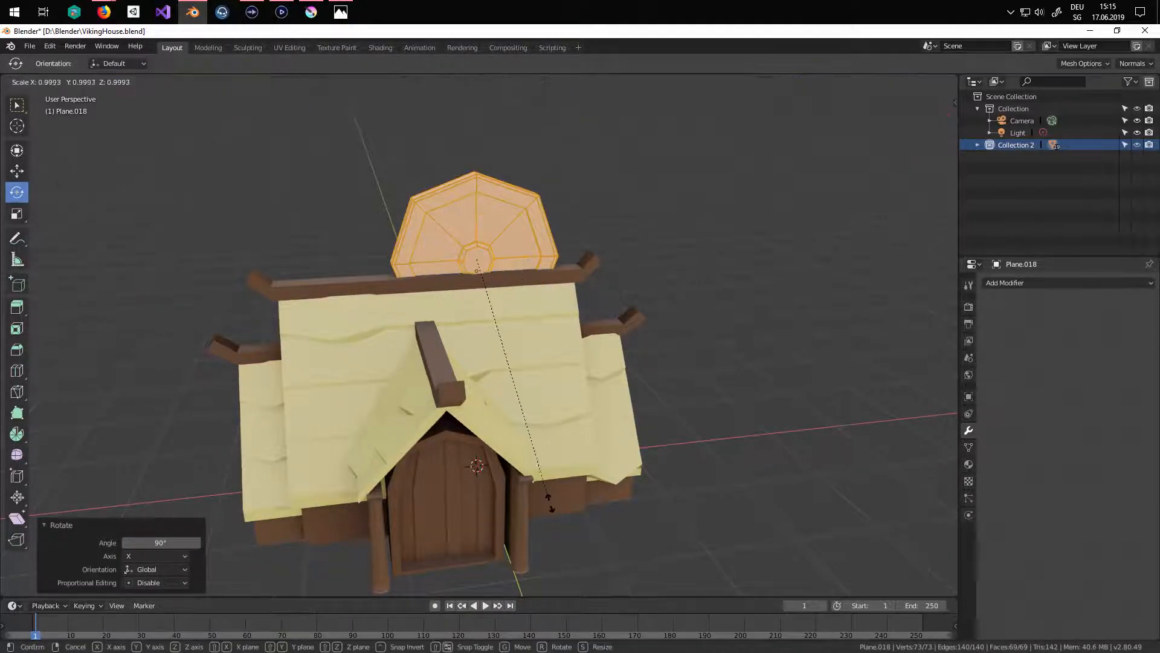
{"action": "left_click", "coordinate": [372, 338]}
{"action": "left_click", "coordinate": [17, 171]}
{"action": "middle_click_drag", "start_coordinate": [591, 321], "coordinate": [662, 340]}
{"action": "left_click_drag", "start_coordinate": [495, 275], "coordinate": [678, 361]}
{"action": "middle_click_drag", "start_coordinate": [723, 370], "coordinate": [649, 344]}
{"action": "left_click_drag", "start_coordinate": [490, 214], "coordinate": [447, 370]}
- Lower the shield slightly and shift it along Y so it sits against the porch gable above the door
{"action": "middle_click_drag", "start_coordinate": [448, 369], "coordinate": [580, 367]}
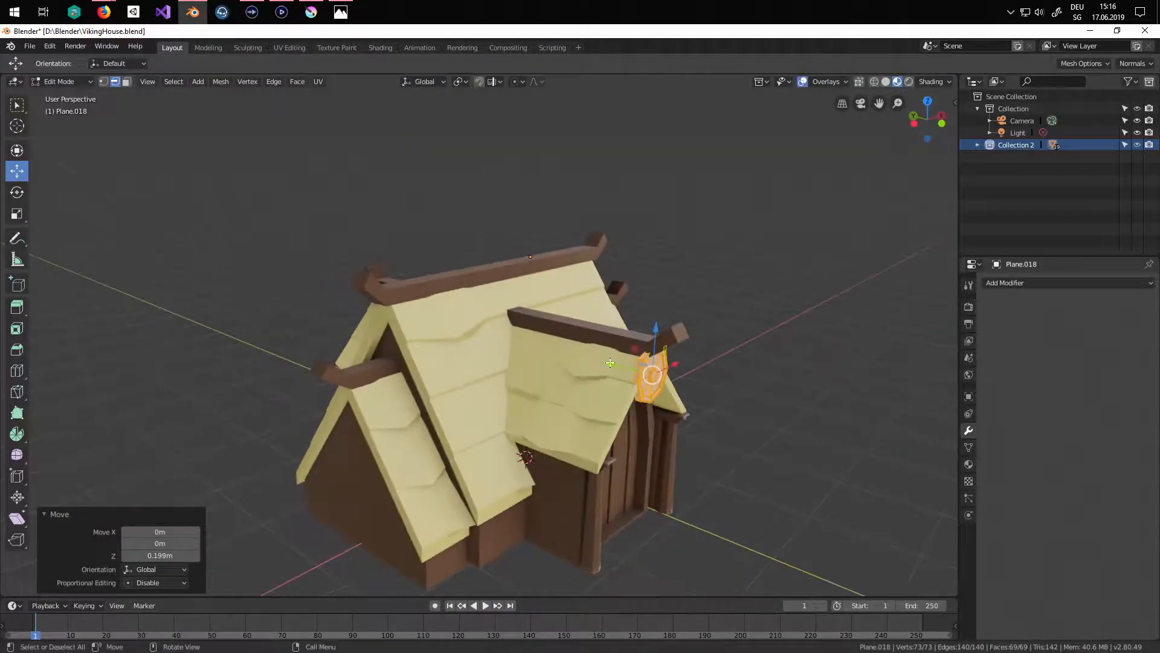
{"action": "left_click_drag", "start_coordinate": [655, 329], "coordinate": [654, 338]}
{"action": "left_click_drag", "start_coordinate": [613, 376], "coordinate": [617, 378]}
{"action": "scroll", "coordinate": [733, 461], "scroll_direction": "up", "scroll_amount": 4}
{"action": "middle_click_drag", "start_coordinate": [733, 461], "coordinate": [671, 401], "text": "shift"}
{"action": "middle_click_drag", "start_coordinate": [671, 402], "coordinate": [642, 397]}
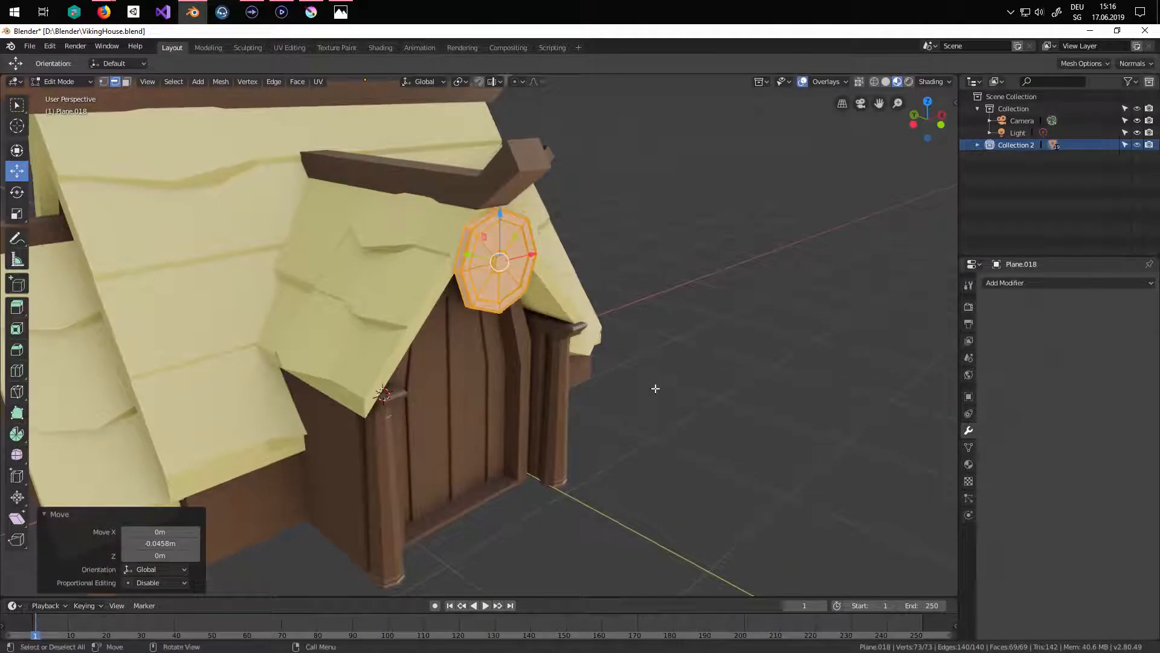
- Leave mesh editing and set the shield's origin to its geometry
{"action": "key", "text": "Tab"}
{"action": "middle_click_drag", "start_coordinate": [715, 361], "coordinate": [638, 345]}
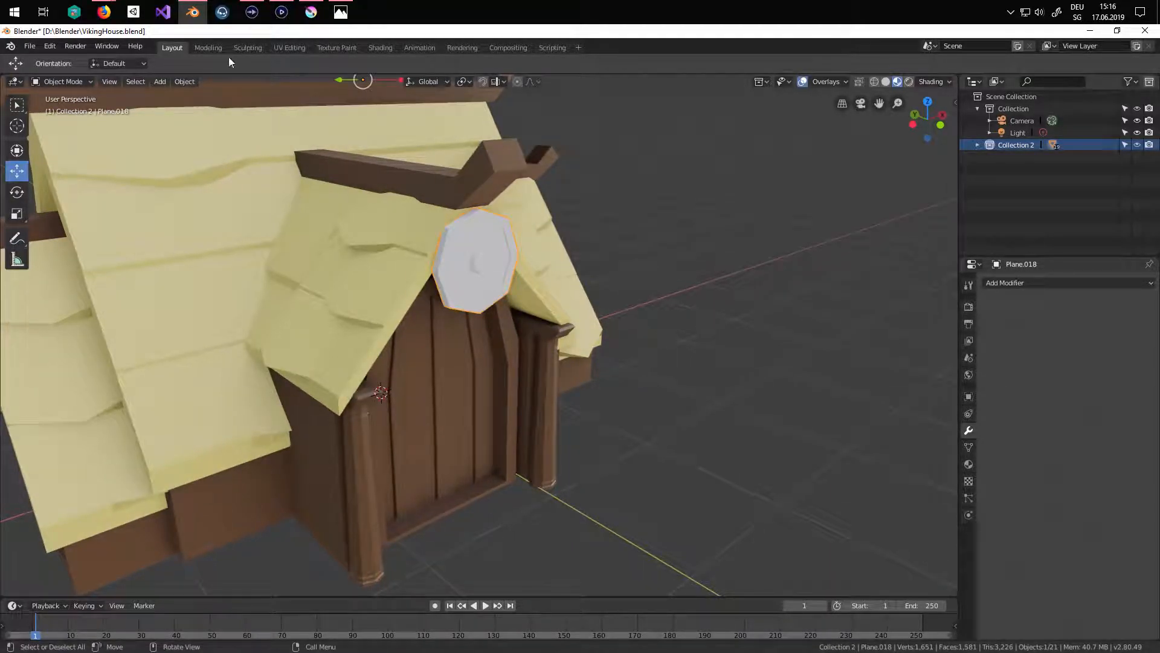
{"action": "left_click", "coordinate": [185, 81]}
{"action": "mouse_move", "coordinate": [200, 114]}
{"action": "left_click", "coordinate": [329, 117]}
{"action": "middle_click_drag", "start_coordinate": [532, 302], "coordinate": [570, 333]}
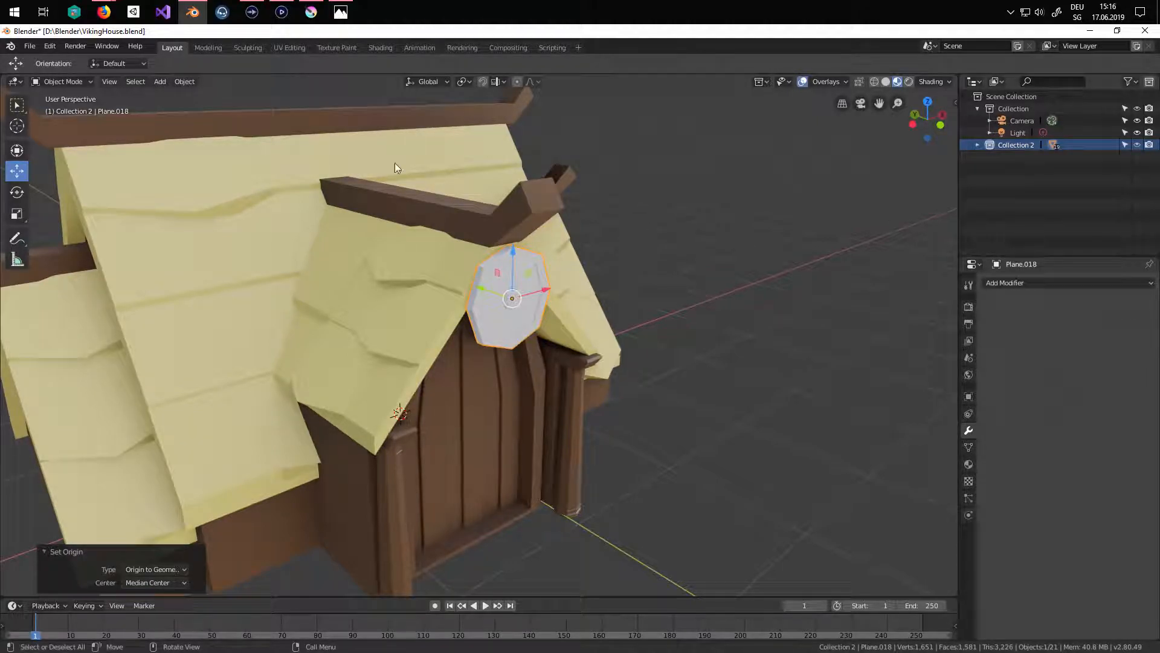
{"action": "left_click", "coordinate": [183, 81]}
{"action": "mouse_move", "coordinate": [212, 110]}
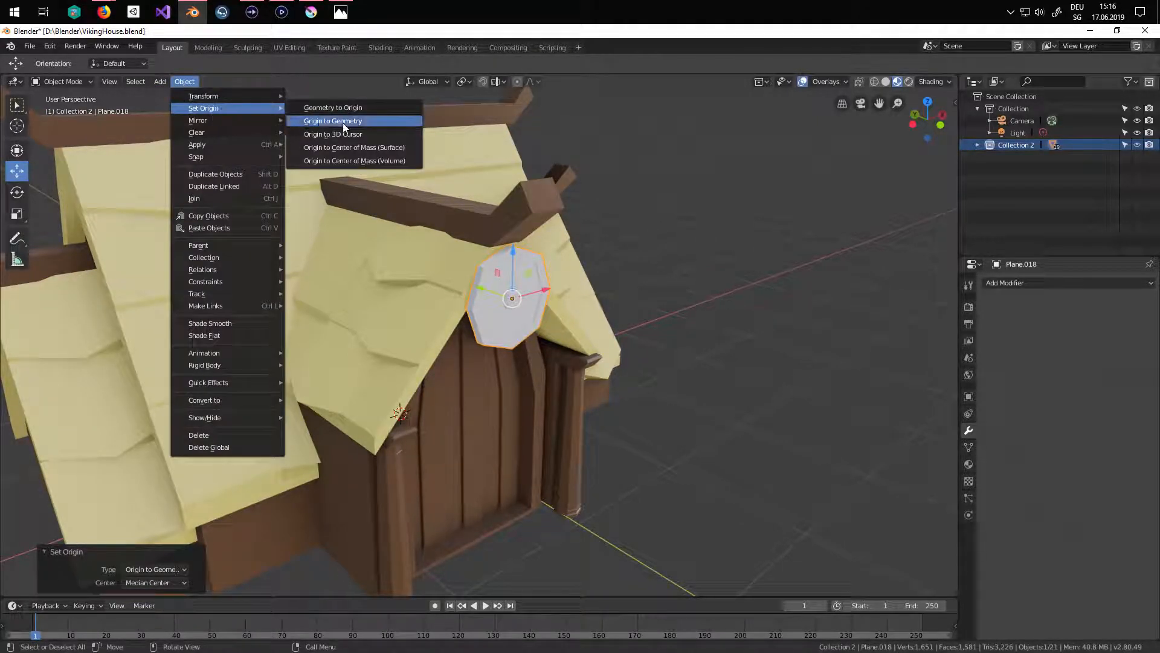
{"action": "left_click", "coordinate": [381, 121]}
{"action": "scroll", "coordinate": [712, 388], "scroll_direction": "up", "scroll_amount": 3}
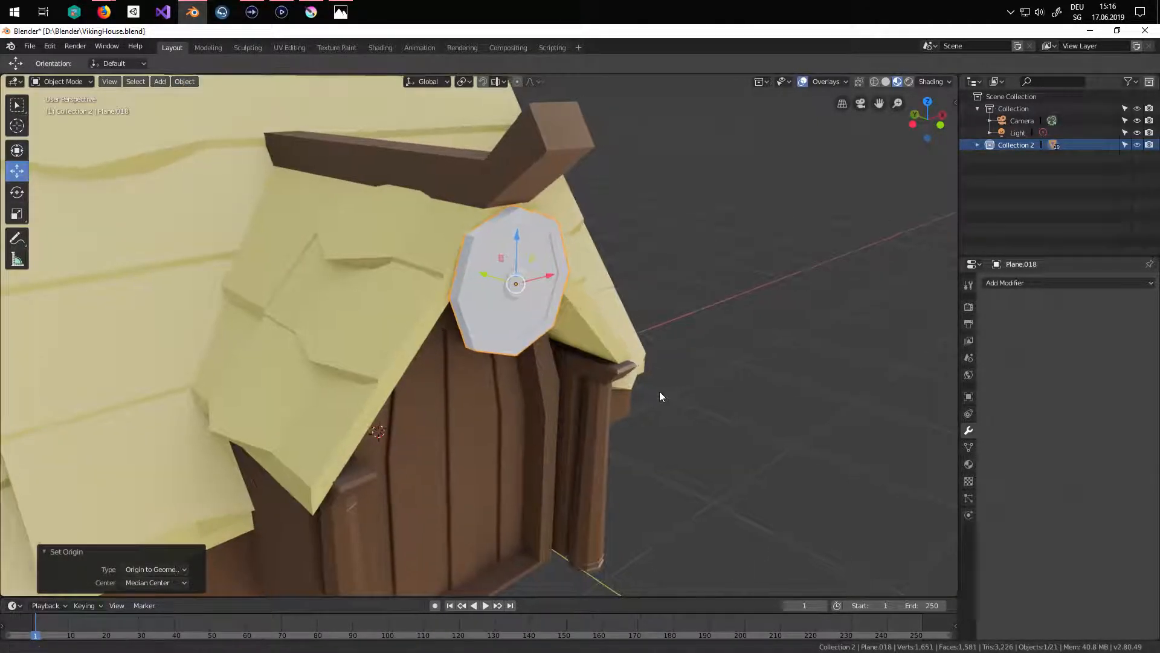
- Give the shield the existing Wood material
{"action": "left_click", "coordinate": [969, 464]}
{"action": "key", "text": "Tab"}
{"action": "left_click", "coordinate": [996, 336]}
{"action": "left_click", "coordinate": [1023, 375]}
{"action": "mouse_move", "coordinate": [704, 353]}
{"action": "middle_mouse_down"}
{"action": "mouse_move", "coordinate": [671, 352]}
{"action": "mouse_move", "coordinate": [685, 352]}
{"action": "middle_mouse_up"}
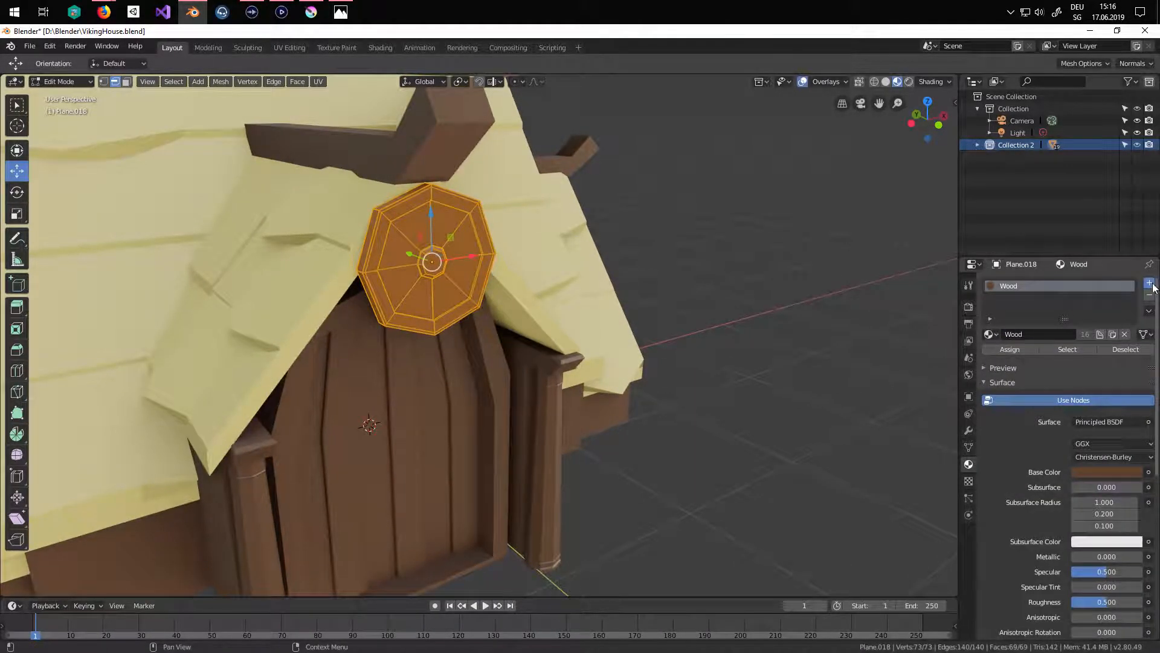
- Add a second material slot to the shield with a new material named Shield
{"action": "left_click", "coordinate": [1150, 284]}
{"action": "left_click", "coordinate": [1055, 357]}
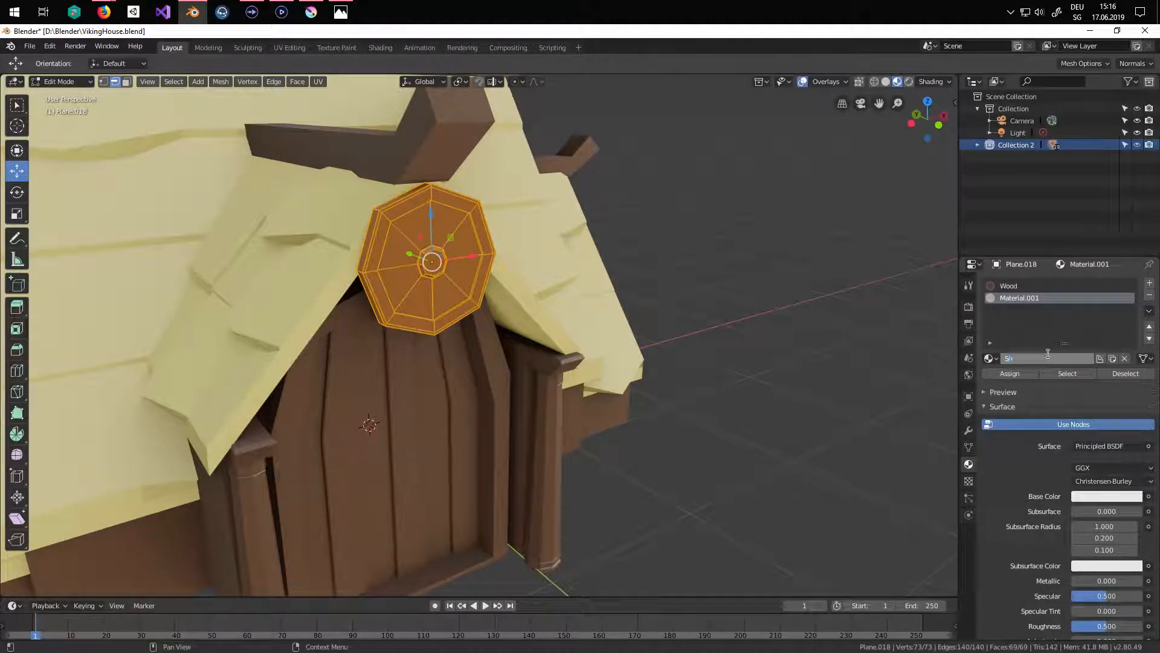
{"action": "left_click", "coordinate": [1048, 354]}
{"action": "type", "text": "Shield"}
{"action": "key", "text": "Return"}
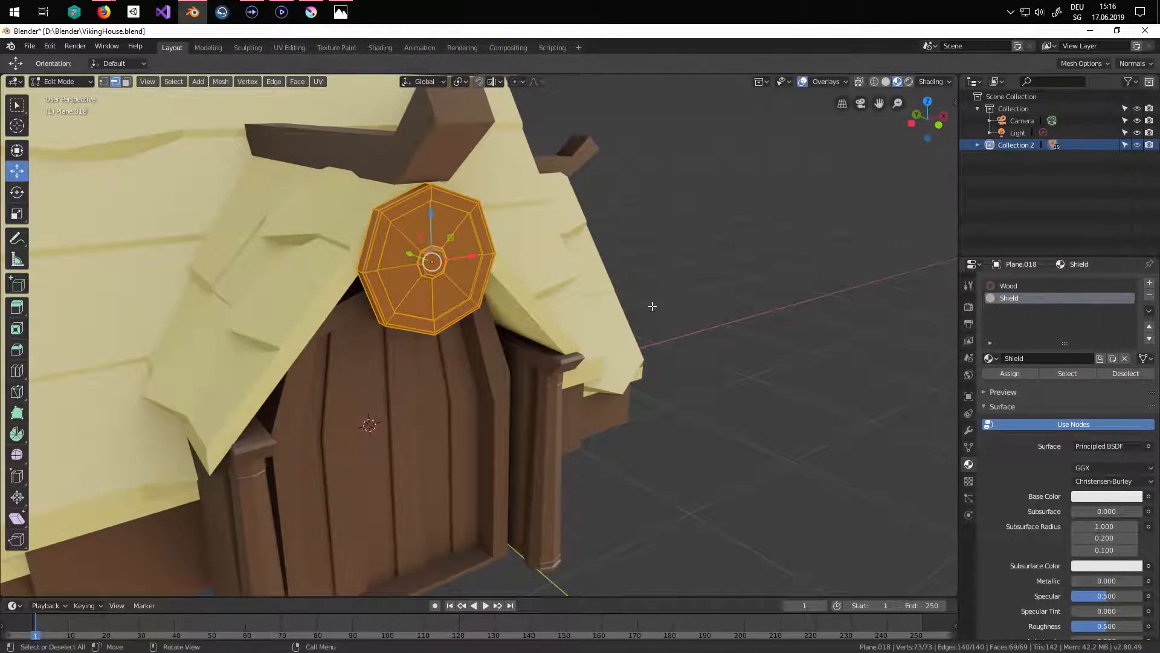
- Deselect the mesh and add a third material slot with a new material named Metal
{"action": "scroll", "coordinate": [741, 293], "scroll_direction": "up", "scroll_amount": 3}
{"action": "scroll", "coordinate": [741, 294], "scroll_direction": "up", "scroll_amount": 2}
{"action": "left_click", "coordinate": [793, 282]}
{"action": "scroll", "coordinate": [793, 282], "scroll_direction": "down", "scroll_amount": 4}
{"action": "middle_click_drag", "start_coordinate": [670, 302], "coordinate": [671, 326], "text": "shift"}
{"action": "left_click", "coordinate": [1149, 284]}
{"action": "left_click", "coordinate": [1045, 359]}
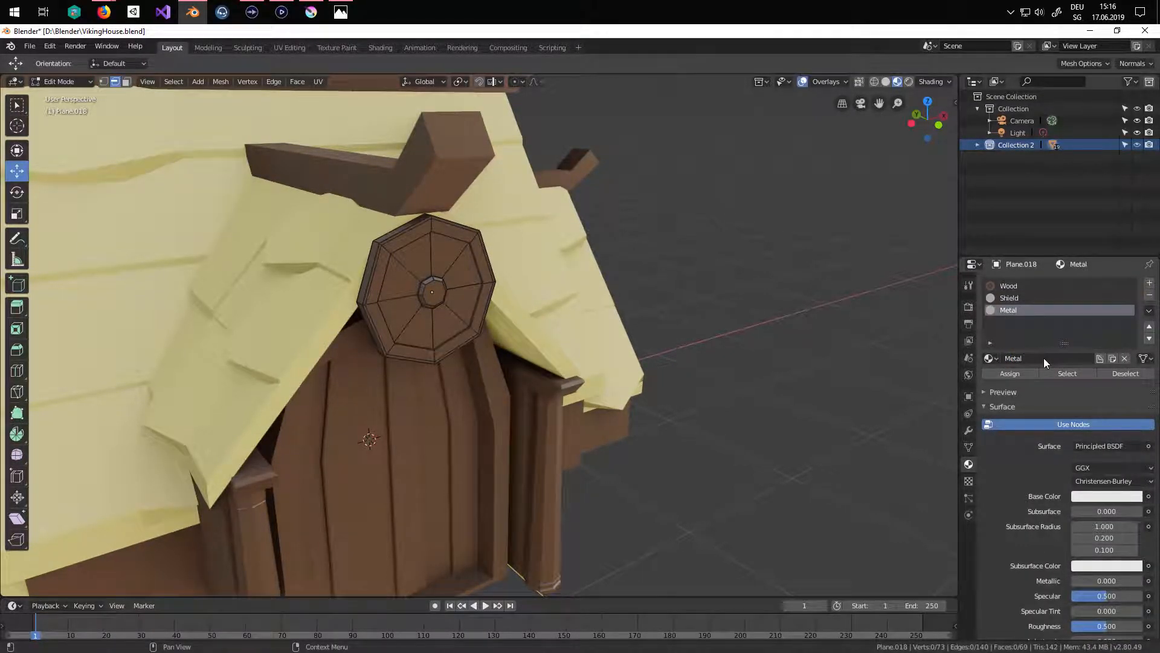
- Switch to face selection and select only the faces of the shield's central boss with Circle Select
{"action": "key", "text": "c"}
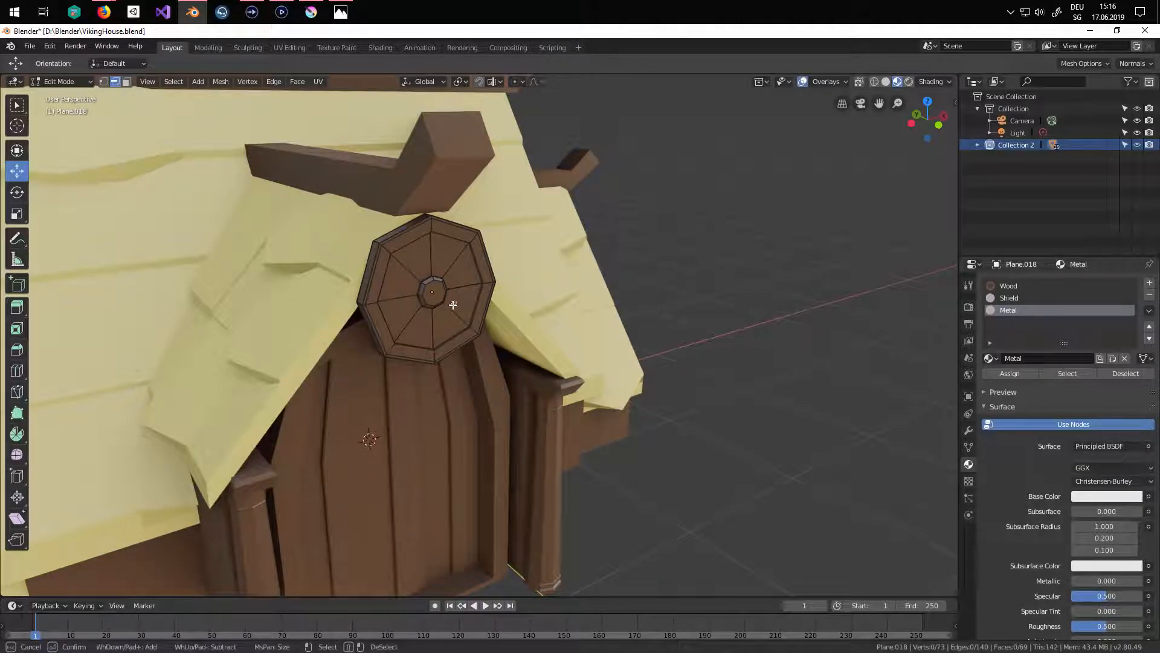
{"action": "key", "text": "Escape"}
{"action": "scroll", "coordinate": [438, 290], "scroll_direction": "up", "scroll_amount": 6}
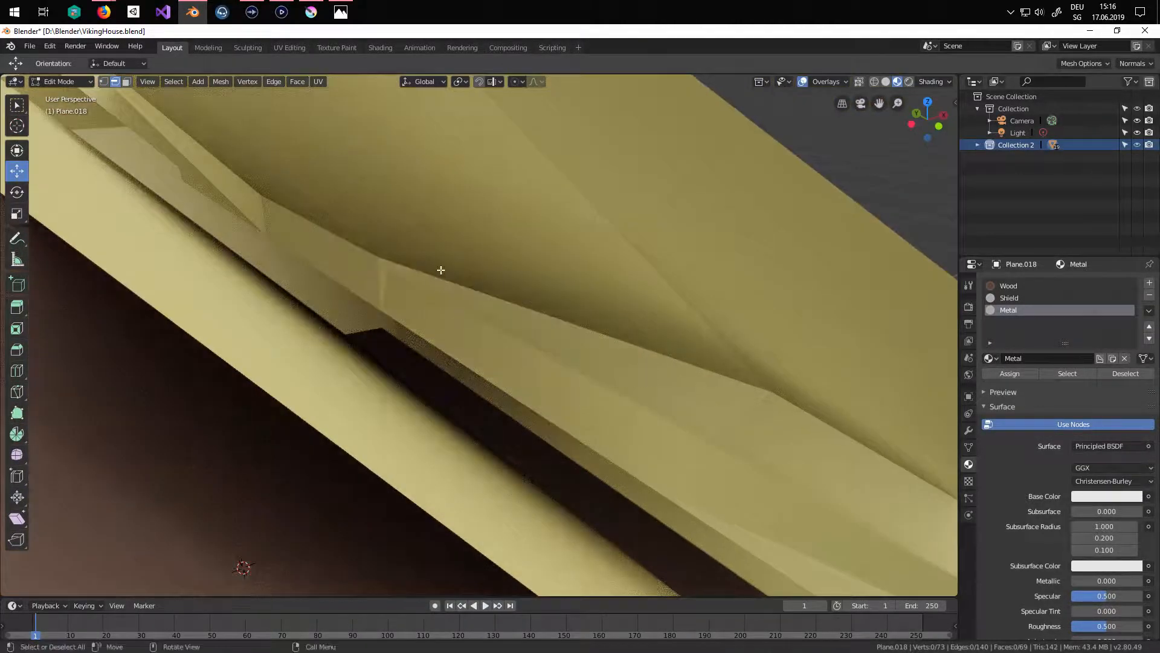
{"action": "left_click", "coordinate": [125, 84]}
{"action": "scroll", "coordinate": [484, 296], "scroll_direction": "down", "scroll_amount": 6}
{"action": "middle_click_drag", "start_coordinate": [492, 300], "coordinate": [548, 336]}
{"action": "key", "text": "c"}
{"action": "mouse_move", "coordinate": [440, 348]}
{"action": "left_mouse_down"}
{"action": "mouse_move", "coordinate": [443, 331]}
{"action": "mouse_move", "coordinate": [448, 394]}
{"action": "left_mouse_up"}
{"action": "key", "text": "Escape"}
{"action": "mouse_move", "coordinate": [450, 390]}
{"action": "middle_mouse_down"}
{"action": "mouse_move", "coordinate": [317, 308]}
{"action": "mouse_move", "coordinate": [441, 327]}
{"action": "mouse_move", "coordinate": [503, 379]}
{"action": "middle_mouse_up"}
{"action": "key", "text": "c"}
{"action": "left_click_drag", "start_coordinate": [518, 355], "coordinate": [540, 280], "text": "shift"}
{"action": "middle_click_drag", "start_coordinate": [529, 248], "coordinate": [396, 324]}
{"action": "left_click", "coordinate": [793, 402], "text": "shift"}
{"action": "key", "text": "c"}
{"action": "left_click_drag", "start_coordinate": [145, 176], "coordinate": [147, 172]}
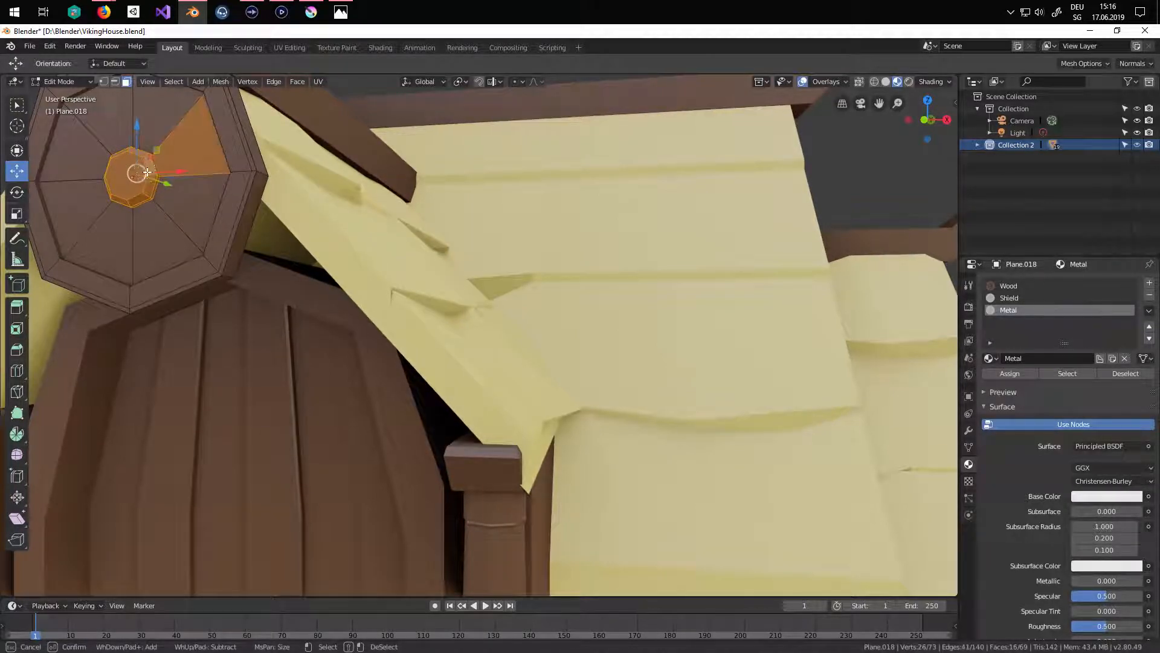
{"action": "middle_click_drag", "start_coordinate": [166, 172], "coordinate": [230, 277]}
{"action": "key", "text": "c"}
{"action": "middle_click", "coordinate": [357, 480]}
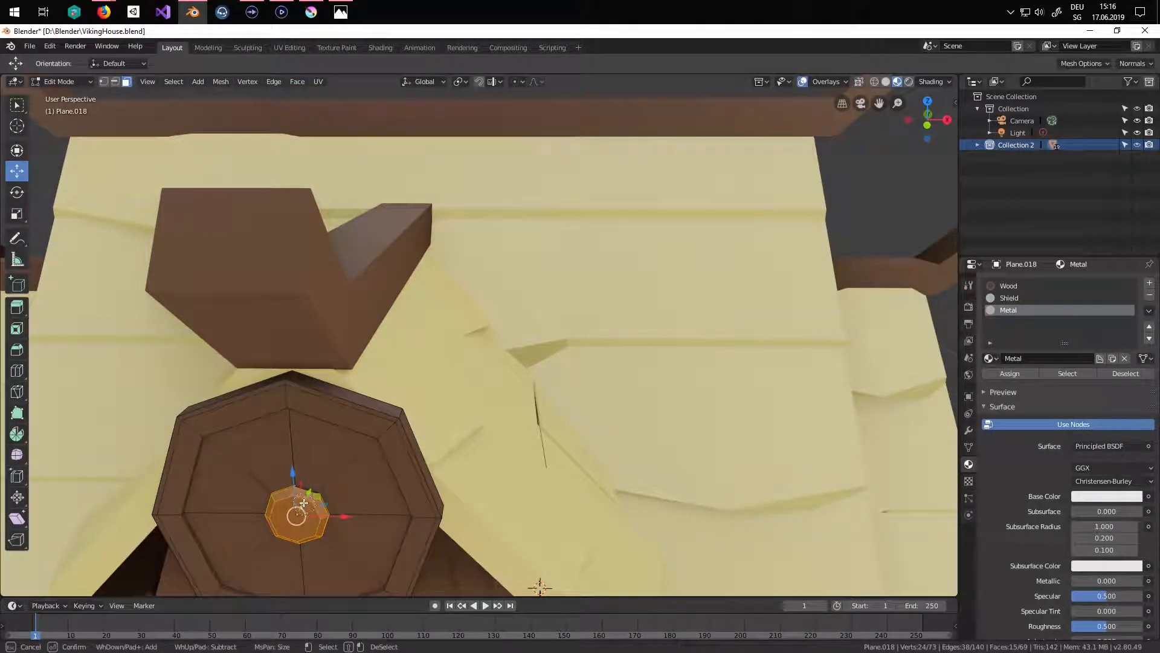
- Add the shield's upper rim faces to the boss selection, leaving out the inner wedge faces
{"action": "left_click_drag", "start_coordinate": [348, 417], "coordinate": [414, 456]}
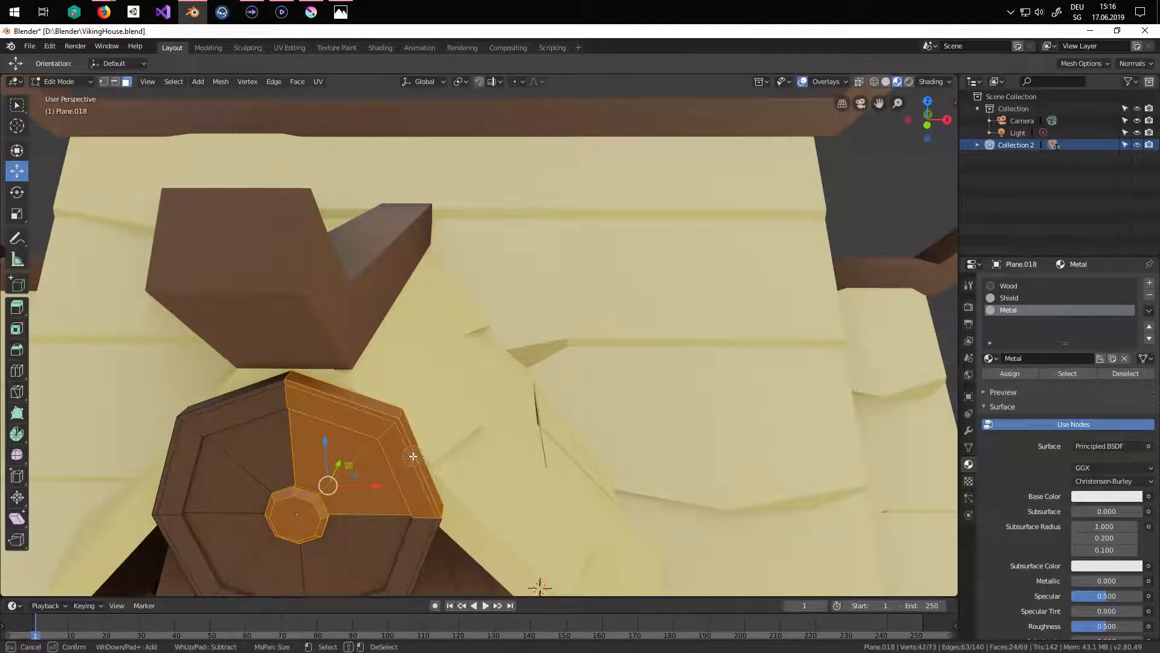
{"action": "middle_click_drag", "start_coordinate": [372, 507], "coordinate": [339, 450]}
{"action": "left_click", "coordinate": [259, 399]}
{"action": "key", "text": "Escape"}
{"action": "middle_click_drag", "start_coordinate": [484, 457], "coordinate": [523, 453]}
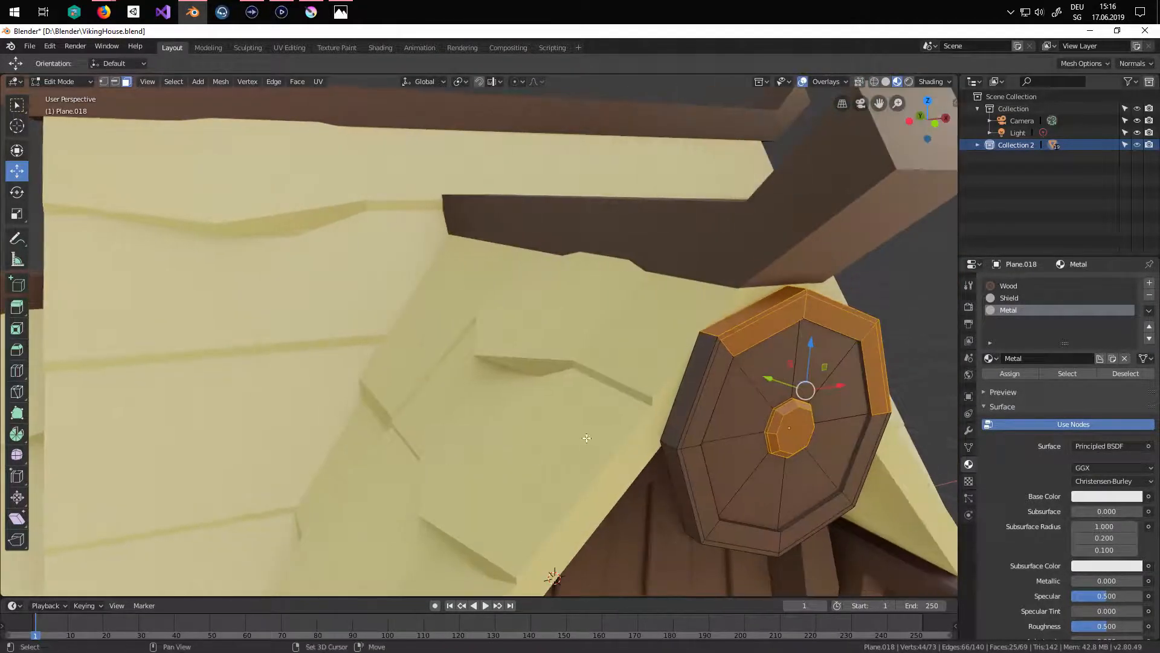
- Add the remaining rim and outer side faces all around the shield to the selection
{"action": "mouse_move", "coordinate": [672, 415]}
{"action": "left_mouse_down"}
{"action": "mouse_move", "coordinate": [691, 423]}
{"action": "mouse_move", "coordinate": [689, 477]}
{"action": "left_mouse_up"}
{"action": "middle_click_drag", "start_coordinate": [689, 476], "coordinate": [551, 482]}
{"action": "left_click", "coordinate": [516, 529]}
{"action": "key", "text": "Escape"}
{"action": "middle_click_drag", "start_coordinate": [516, 528], "coordinate": [534, 490]}
{"action": "key", "text": "c"}
{"action": "left_click", "coordinate": [471, 108]}
{"action": "key", "text": "Escape"}
{"action": "middle_click_drag", "start_coordinate": [497, 260], "coordinate": [470, 325]}
{"action": "key", "text": "c"}
{"action": "left_click", "coordinate": [327, 301]}
{"action": "left_click", "coordinate": [327, 300]}
{"action": "key", "text": "Escape"}
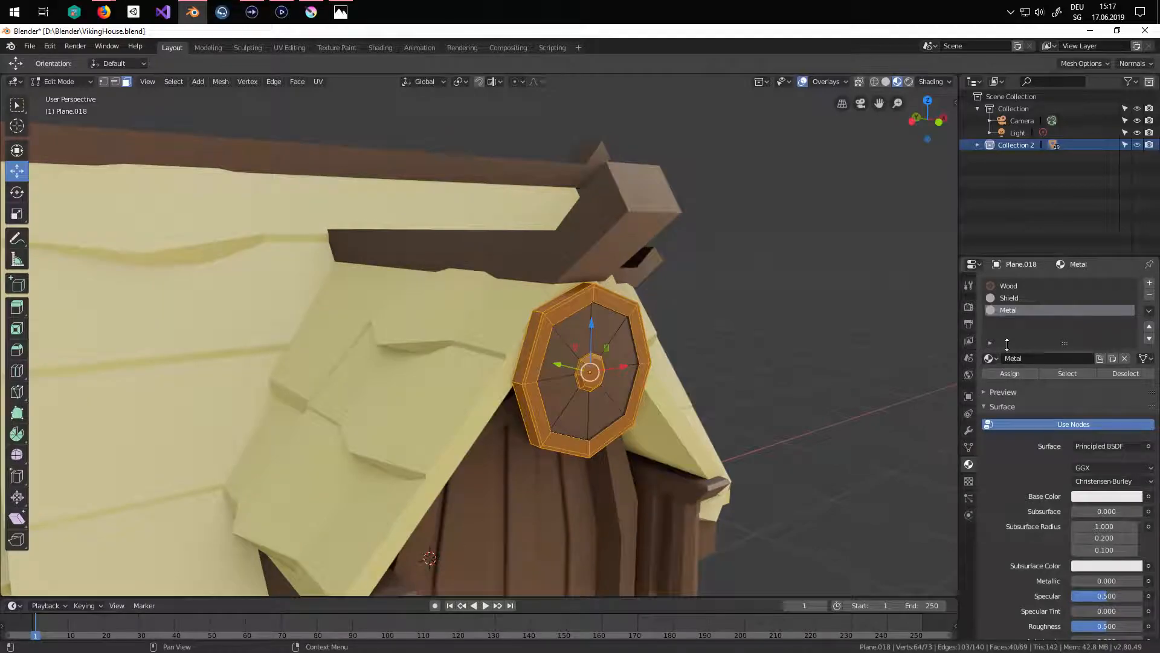
- Assign the Metal material to the selected rim and boss faces and set its Metallic value to 1.000
{"action": "left_click", "coordinate": [996, 372]}
{"action": "scroll", "coordinate": [719, 387], "scroll_direction": "up", "scroll_amount": 2}
{"action": "middle_click_drag", "start_coordinate": [719, 387], "coordinate": [677, 404]}
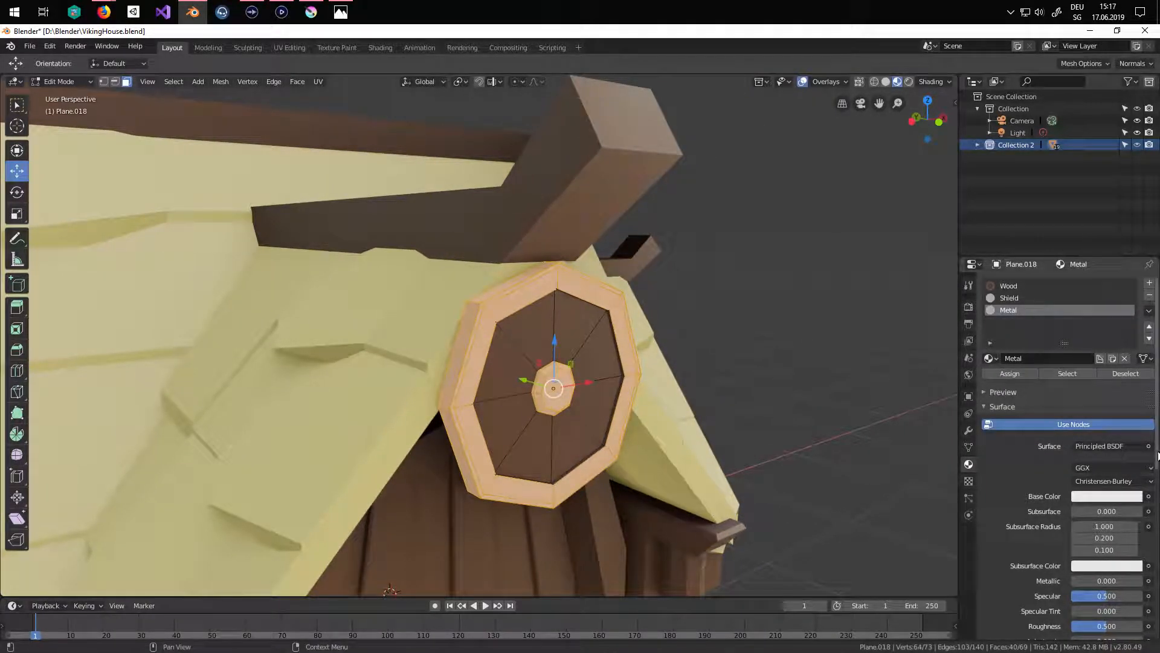
{"action": "scroll", "coordinate": [1082, 516], "scroll_direction": "down", "scroll_amount": 3}
{"action": "left_click_drag", "start_coordinate": [1080, 508], "coordinate": [1142, 508]}
{"action": "key", "text": "Tab"}
{"action": "middle_click_drag", "start_coordinate": [931, 461], "coordinate": [580, 452]}
- Darken the Metal base color to a grey with value 0.713 and set its Roughness to 0.264
{"action": "left_click", "coordinate": [1106, 408]}
{"action": "mouse_move", "coordinate": [1135, 257]}
{"action": "left_mouse_down"}
{"action": "mouse_move", "coordinate": [1134, 287]}
{"action": "mouse_move", "coordinate": [1133, 259]}
{"action": "left_mouse_up"}
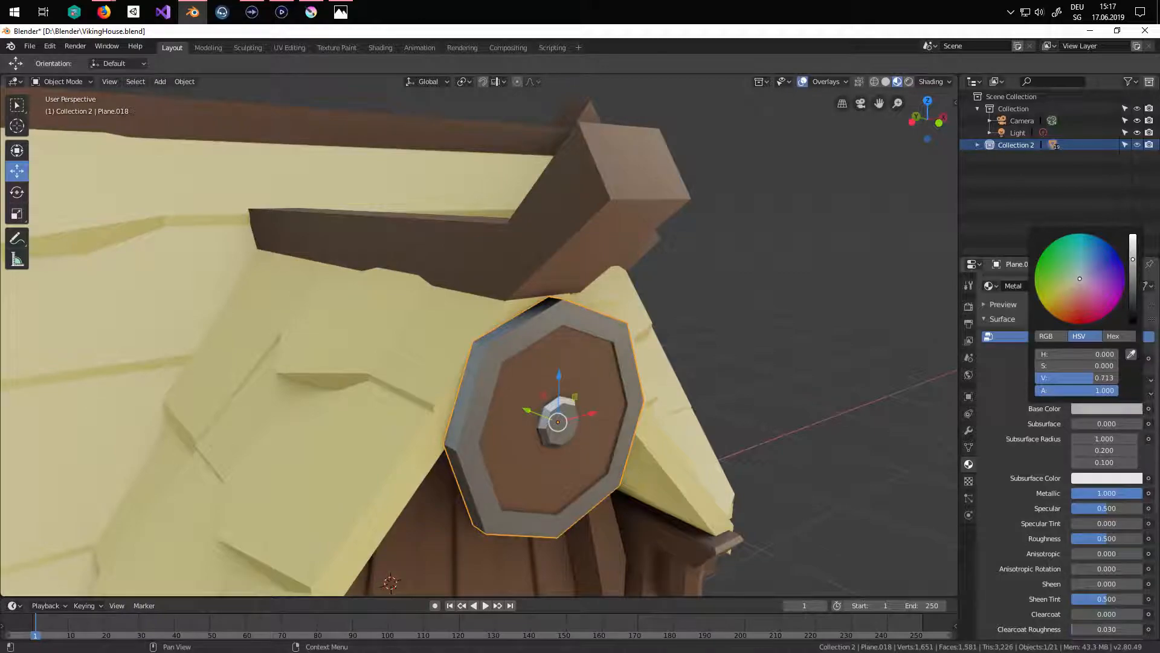
{"action": "left_click_drag", "start_coordinate": [1102, 541], "coordinate": [1087, 541]}
{"action": "middle_click_drag", "start_coordinate": [647, 501], "coordinate": [570, 473]}
{"action": "scroll", "coordinate": [673, 509], "scroll_direction": "down", "scroll_amount": 8}
{"action": "scroll", "coordinate": [503, 422], "scroll_direction": "up", "scroll_amount": 6}
{"action": "scroll", "coordinate": [503, 422], "scroll_direction": "up", "scroll_amount": 2}
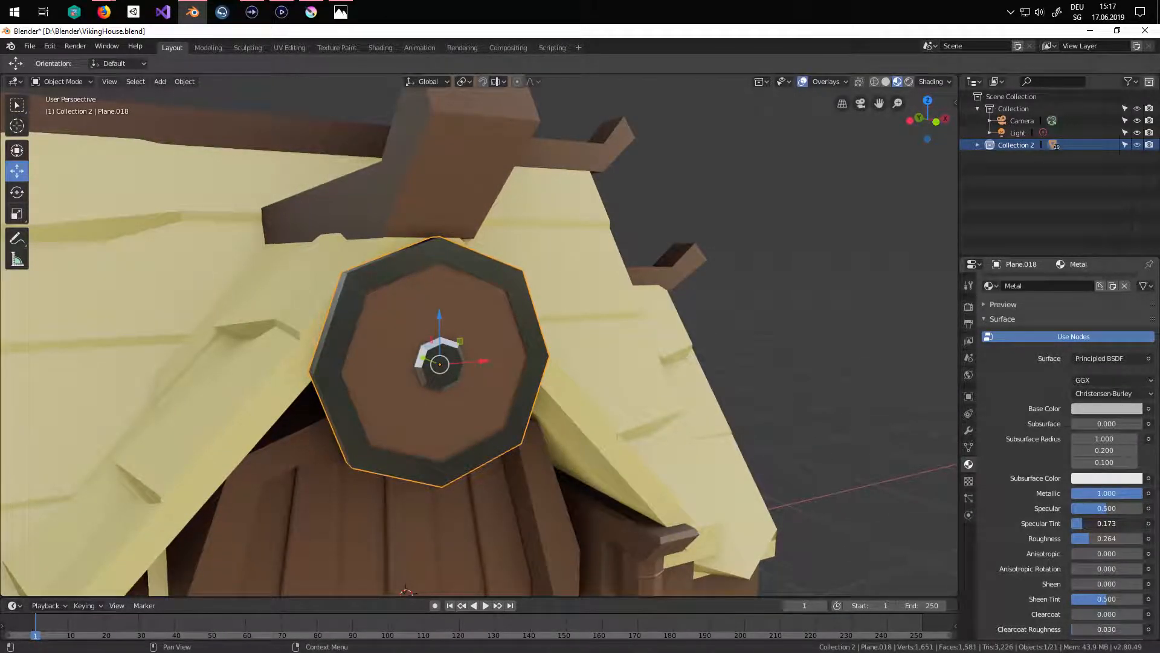
- Set the Metal material's Specular Tint to 0.182
{"action": "left_click_drag", "start_coordinate": [1082, 509], "coordinate": [1115, 508]}
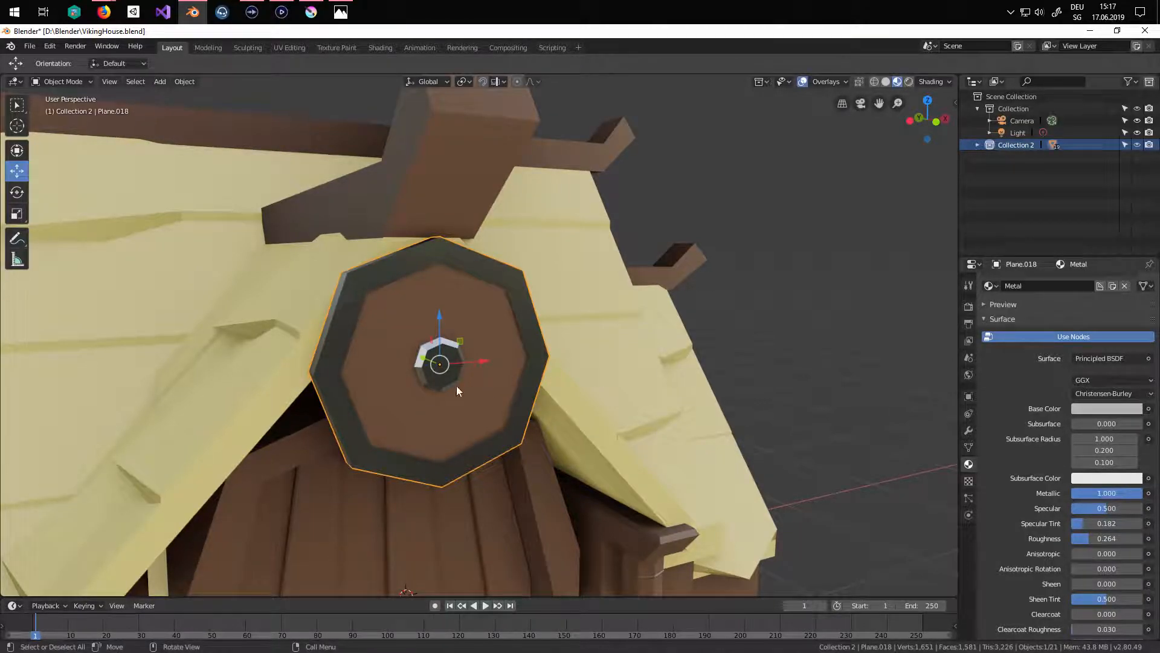
{"action": "scroll", "coordinate": [430, 405], "scroll_direction": "down", "scroll_amount": 3}
{"action": "scroll", "coordinate": [430, 405], "scroll_direction": "up", "scroll_amount": 2}
{"action": "left_click", "coordinate": [1081, 409]}
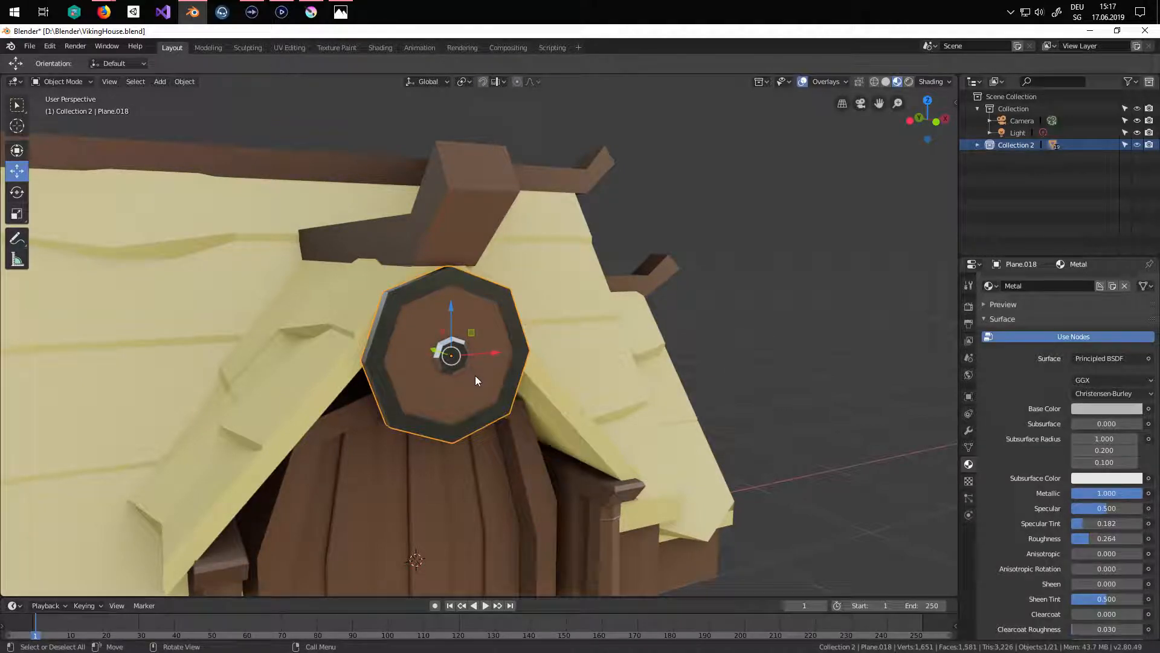
- Select four alternating wedge faces of the shield and assign the Shield material to them
{"action": "key", "text": "Tab"}
{"action": "left_click", "coordinate": [480, 340]}
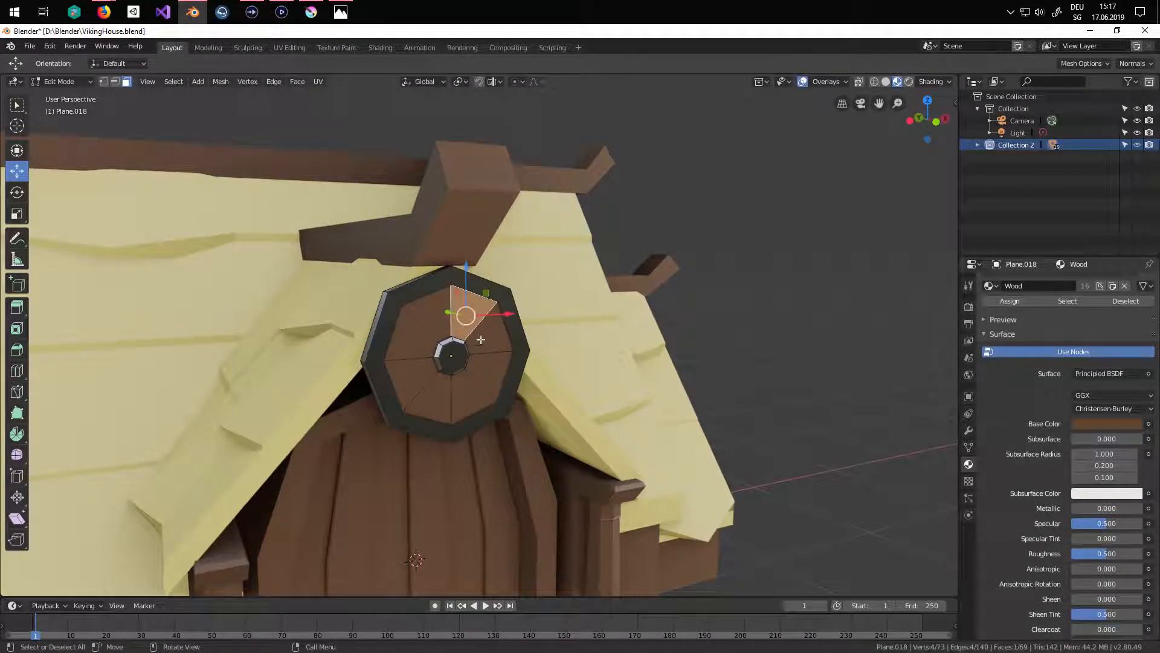
{"action": "left_click", "coordinate": [473, 371], "text": "shift"}
{"action": "left_click", "coordinate": [439, 395], "text": "shift"}
{"action": "left_click", "coordinate": [411, 335], "text": "shift"}
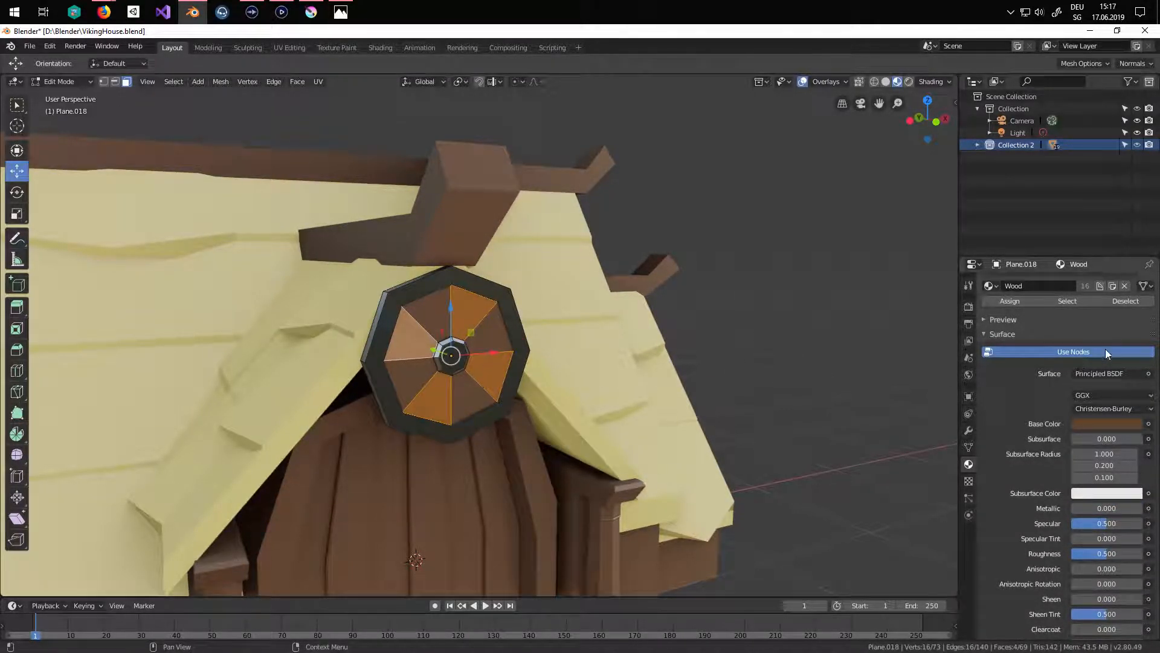
{"action": "scroll", "coordinate": [999, 388], "scroll_direction": "up", "scroll_amount": 3}
{"action": "left_click", "coordinate": [1010, 298]}
{"action": "left_click", "coordinate": [1010, 373]}
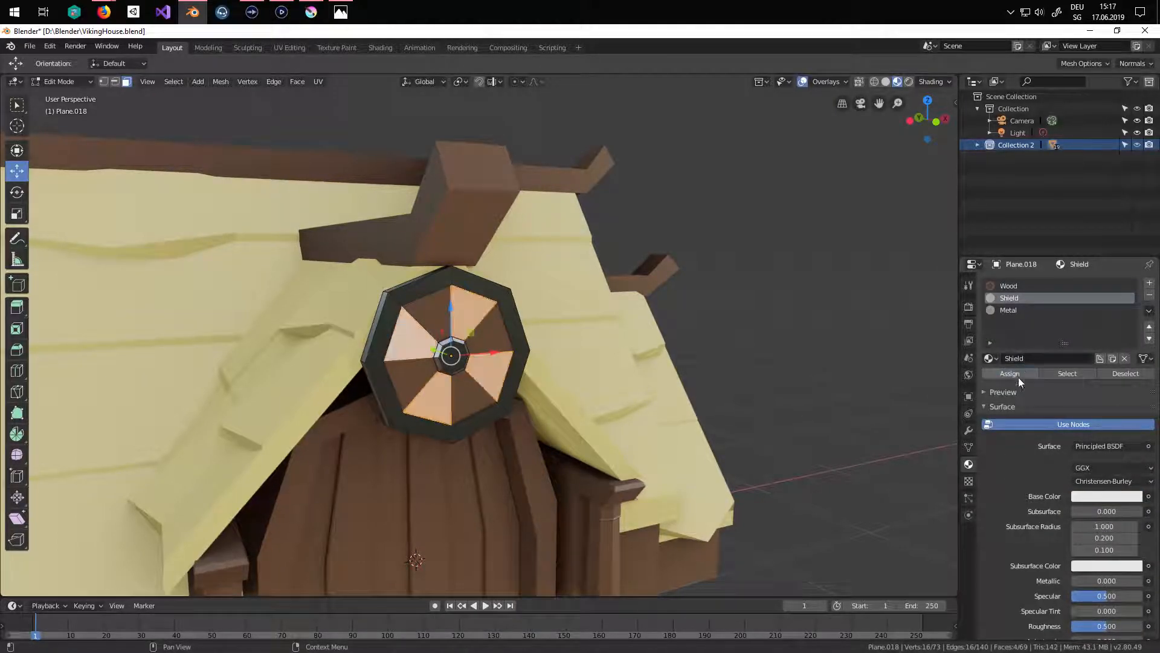
- Change the Shield material's base color to a saturated red
{"action": "left_click", "coordinate": [1094, 496]}
{"action": "mouse_move", "coordinate": [1061, 374]}
{"action": "left_mouse_down"}
{"action": "mouse_move", "coordinate": [1047, 385]}
{"action": "mouse_move", "coordinate": [1084, 406]}
{"action": "left_mouse_up"}
{"action": "key", "text": "Tab"}
{"action": "left_click", "coordinate": [790, 380]}
{"action": "scroll", "coordinate": [629, 386], "scroll_direction": "down", "scroll_amount": 7}
{"action": "middle_click_drag", "start_coordinate": [627, 386], "coordinate": [634, 385]}
{"action": "scroll", "coordinate": [635, 385], "scroll_direction": "up", "scroll_amount": 5}
- Add a fourth material slot with a new material named Shield_2
{"action": "left_click", "coordinate": [1150, 283]}
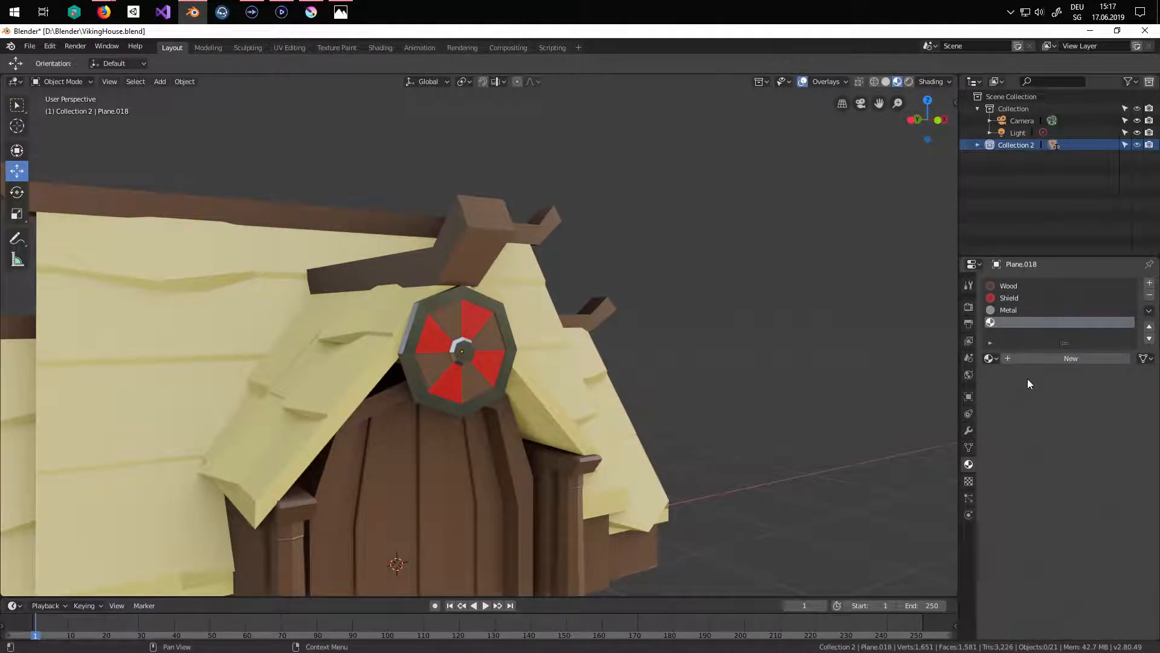
{"action": "left_click", "coordinate": [1035, 360]}
{"action": "left_click", "coordinate": [1035, 359]}
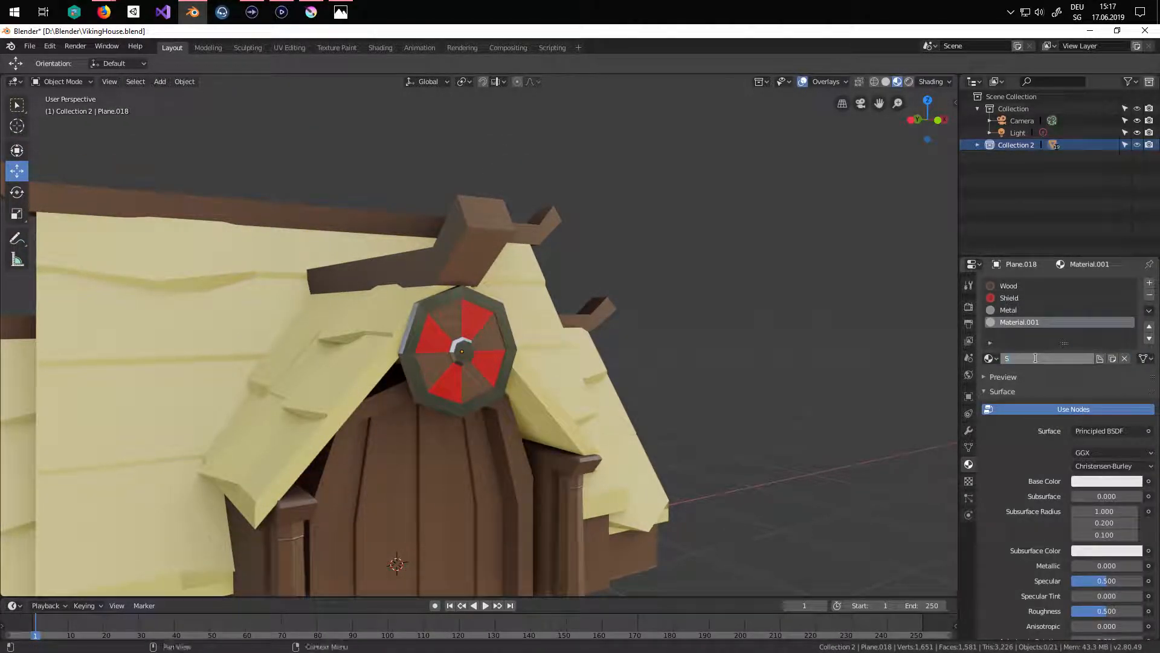
{"action": "type", "text": "Sheild_2"}
{"action": "key", "text": "Return"}
- Select the four remaining brown wedge faces of the shield and assign the Shield_2 material to them
{"action": "key", "text": "Tab"}
{"action": "left_click", "coordinate": [483, 337]}
{"action": "left_click", "coordinate": [484, 337], "text": "shift"}
{"action": "left_click", "coordinate": [470, 374], "text": "shift"}
{"action": "left_click", "coordinate": [436, 365], "text": "shift"}
{"action": "left_click", "coordinate": [1029, 325]}
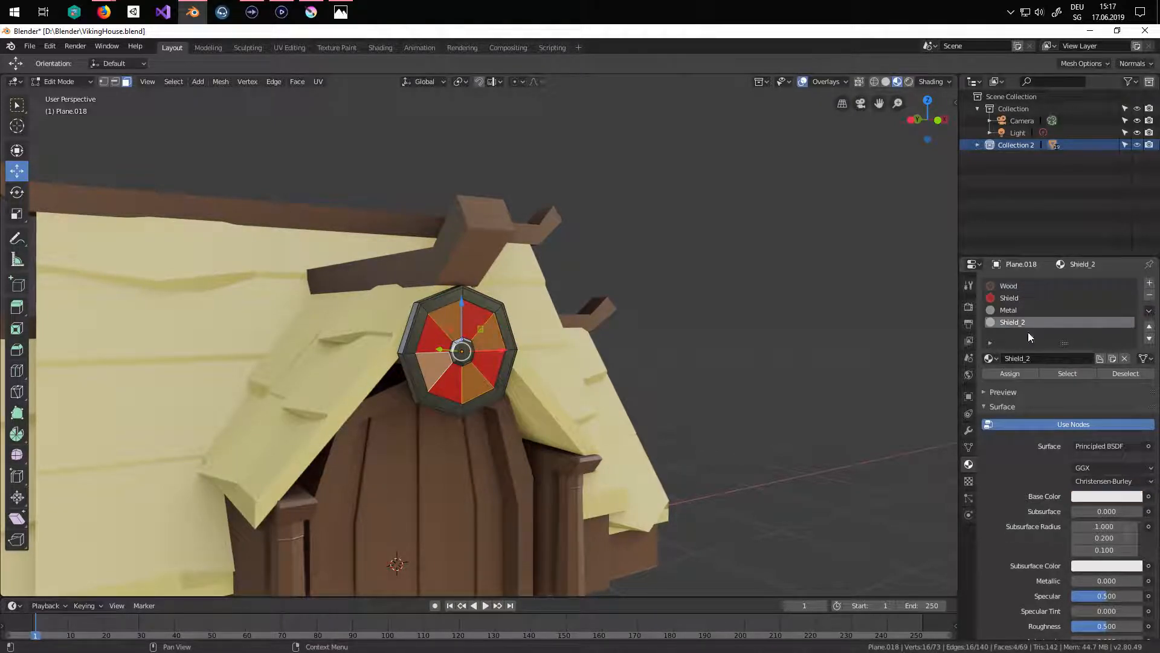
{"action": "left_click", "coordinate": [1022, 370]}
{"action": "key", "text": "Tab"}
- Add a mesh plane beneath the house and scale it up well beyond the walls as ground
{"action": "scroll", "coordinate": [704, 432], "scroll_direction": "down", "scroll_amount": 4}
{"action": "middle_click_drag", "start_coordinate": [670, 434], "coordinate": [677, 387]}
{"action": "scroll", "coordinate": [640, 402], "scroll_direction": "down", "scroll_amount": 3}
{"action": "left_click", "coordinate": [162, 81]}
{"action": "mouse_move", "coordinate": [175, 96]}
{"action": "left_click", "coordinate": [266, 96]}
{"action": "key", "text": "s"}
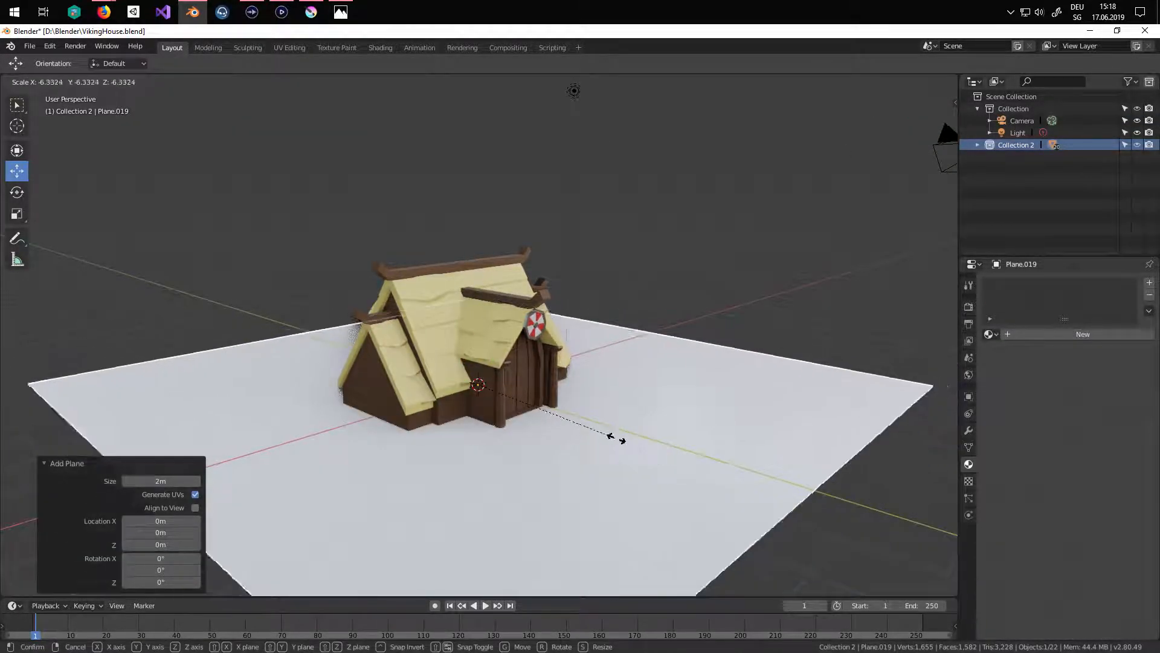
{"action": "left_click", "coordinate": [550, 419]}
- Shrink the ground plane to slightly beyond the house footprint, adjust its height under the walls and shift it -0.424 m along X
{"action": "mouse_move", "coordinate": [478, 335]}
{"action": "left_mouse_down"}
{"action": "mouse_move", "coordinate": [478, 355]}
{"action": "mouse_move", "coordinate": [478, 342]}
{"action": "left_mouse_up"}
{"action": "key", "text": "s"}
{"action": "left_click", "coordinate": [562, 434]}
{"action": "key", "text": "s"}
{"action": "left_click", "coordinate": [562, 434]}
{"action": "key", "text": "s"}
{"action": "left_click", "coordinate": [587, 482]}
{"action": "left_click_drag", "start_coordinate": [476, 342], "coordinate": [475, 337]}
{"action": "middle_click_drag", "start_coordinate": [475, 337], "coordinate": [462, 387]}
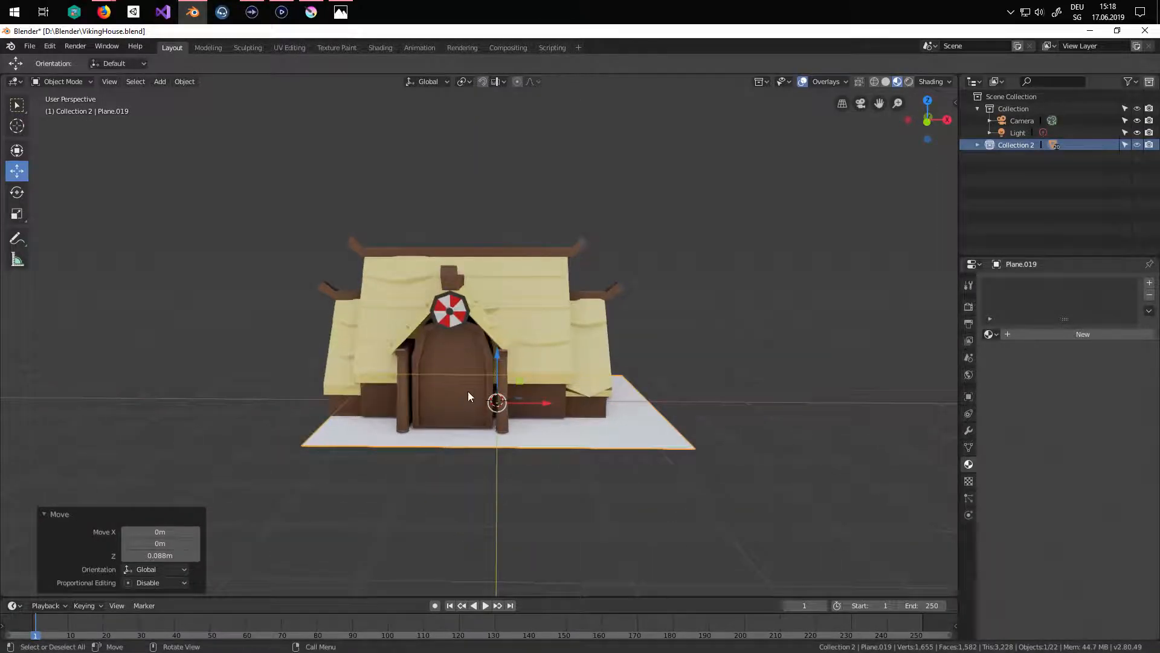
{"action": "left_click_drag", "start_coordinate": [551, 402], "coordinate": [519, 402]}
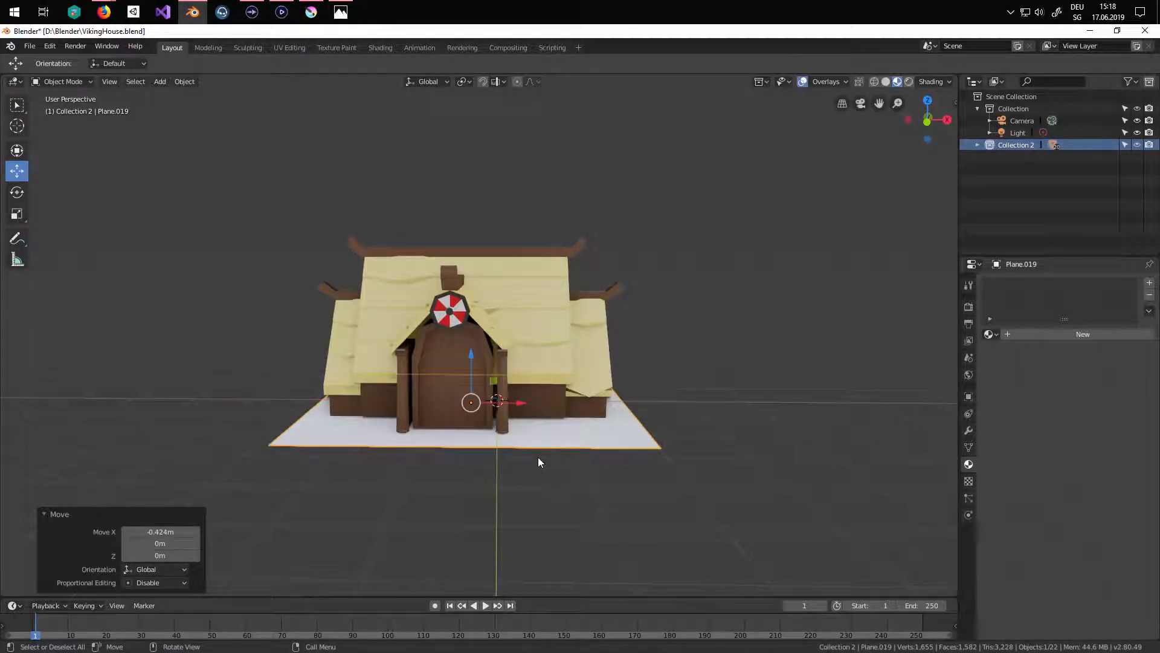
- Extrude the ground plane into a thin slab about 0.07 m thick
{"action": "middle_click_drag", "start_coordinate": [538, 455], "coordinate": [551, 457]}
{"action": "key", "text": "Tab"}
{"action": "key", "text": "e"}
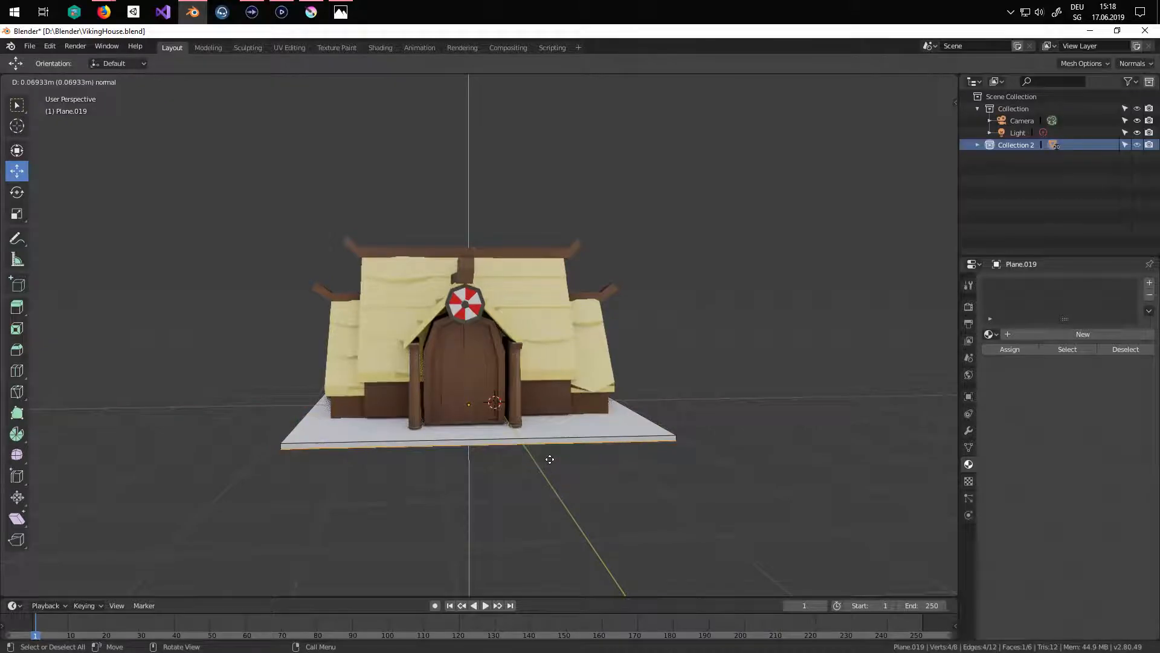
{"action": "left_click", "coordinate": [547, 461]}
- Select the four top outer edges of the ground slab and bevel them with a width of 0.00869 m and one segment
{"action": "scroll", "coordinate": [547, 460], "scroll_direction": "up", "scroll_amount": 2}
{"action": "middle_click_drag", "start_coordinate": [523, 466], "coordinate": [356, 393]}
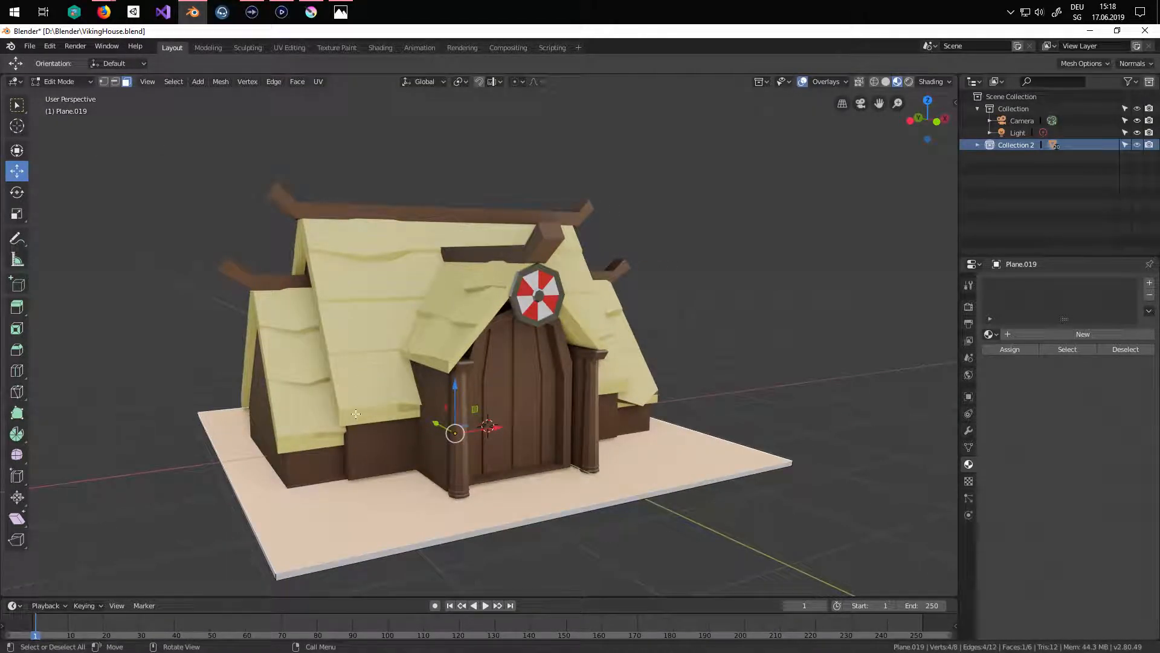
{"action": "left_click", "coordinate": [115, 83]}
{"action": "left_click", "coordinate": [344, 563]}
{"action": "middle_click_drag", "start_coordinate": [343, 563], "coordinate": [640, 507]}
{"action": "left_click", "coordinate": [402, 567], "text": "shift"}
{"action": "left_click", "coordinate": [565, 511], "text": "shift"}
{"action": "left_click", "coordinate": [501, 504], "text": "shift"}
{"action": "key", "text": "ctrl+b"}
{"action": "left_click", "coordinate": [547, 500]}
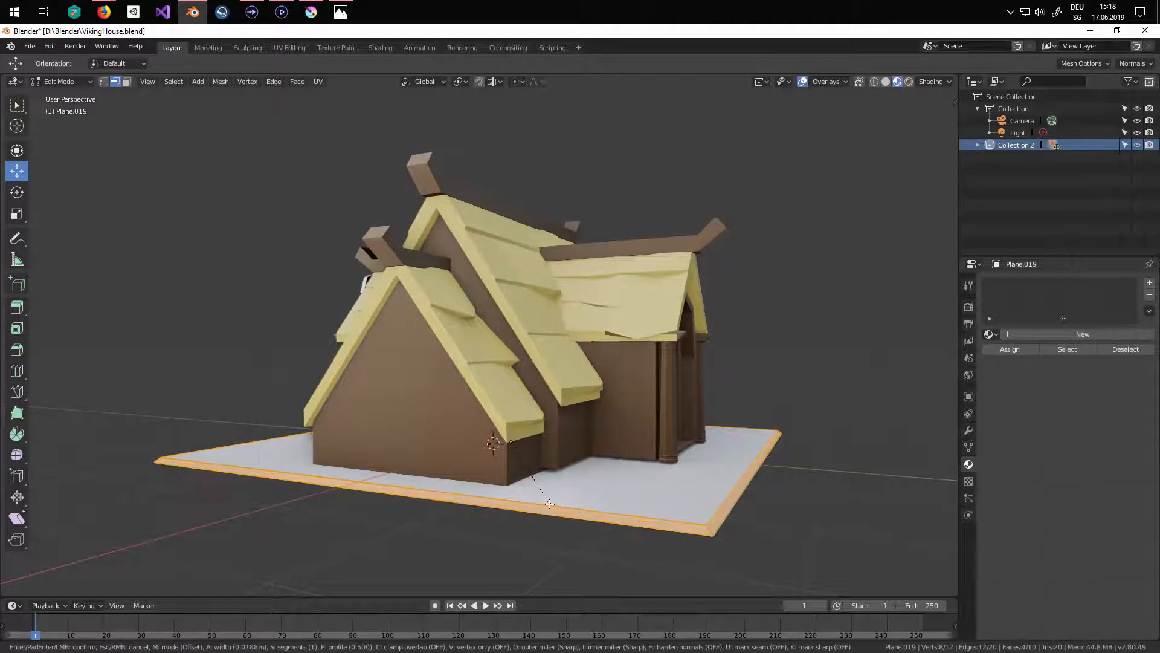
{"action": "key", "text": "ctrl+b"}
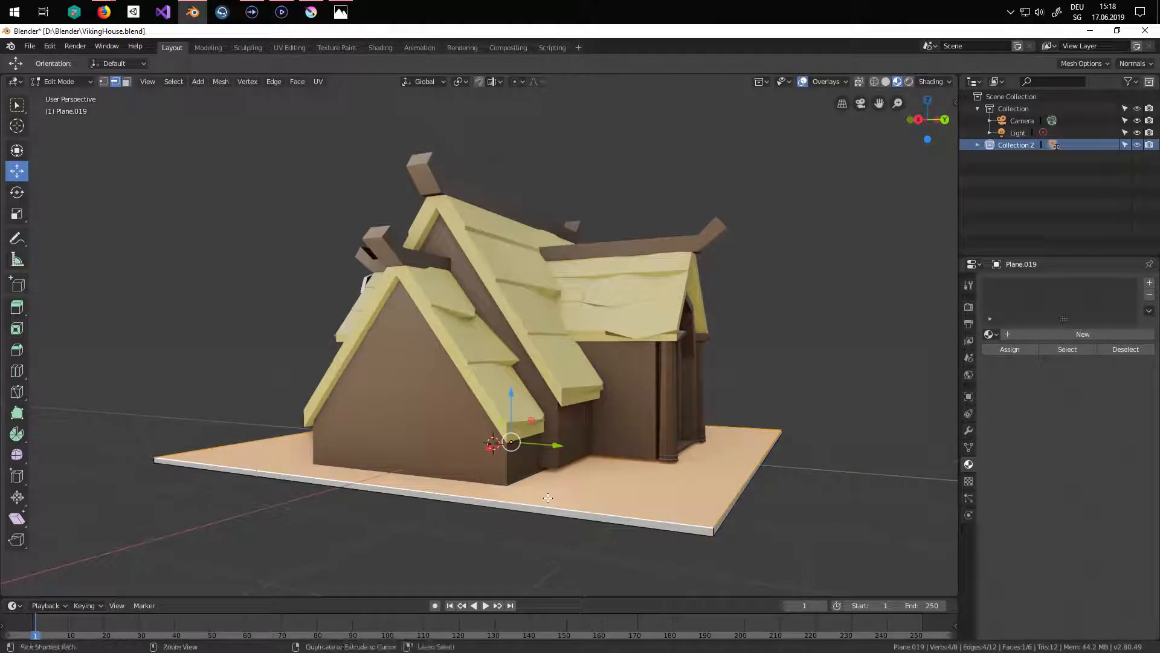
{"action": "left_click", "coordinate": [551, 501]}
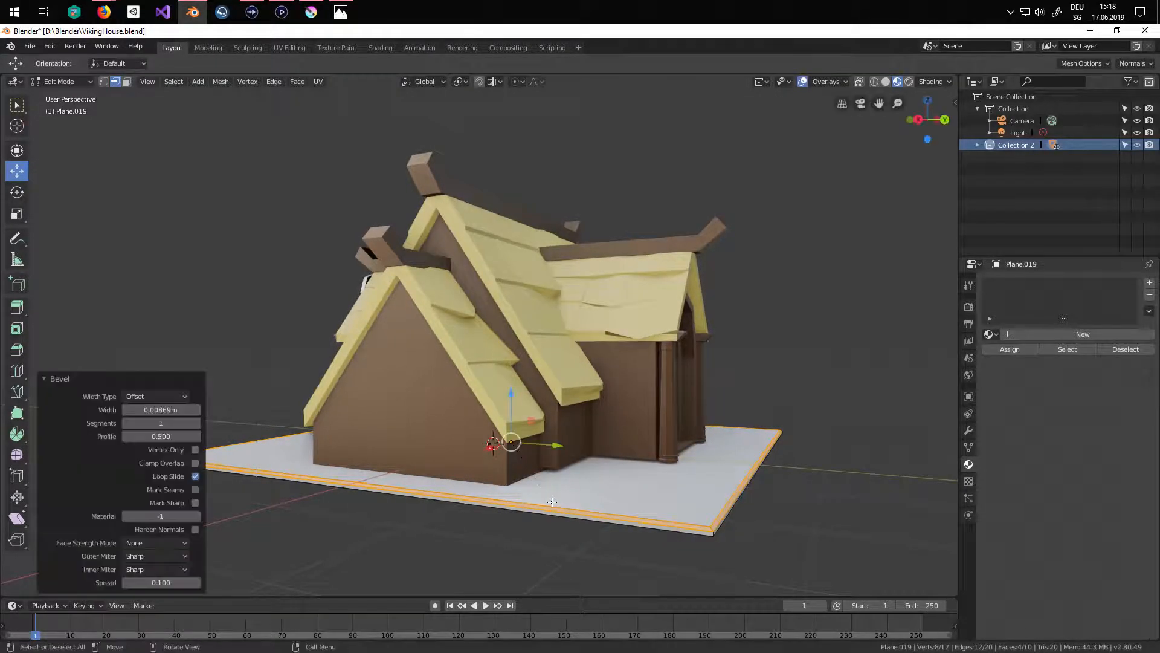
- Leave mesh editing and assign the existing brown Wood material to the ground slab
{"action": "key", "text": "Tab"}
{"action": "scroll", "coordinate": [771, 476], "scroll_direction": "down", "scroll_amount": 3}
{"action": "middle_click_drag", "start_coordinate": [771, 477], "coordinate": [545, 436]}
{"action": "scroll", "coordinate": [619, 492], "scroll_direction": "up", "scroll_amount": 2}
{"action": "left_click", "coordinate": [550, 434]}
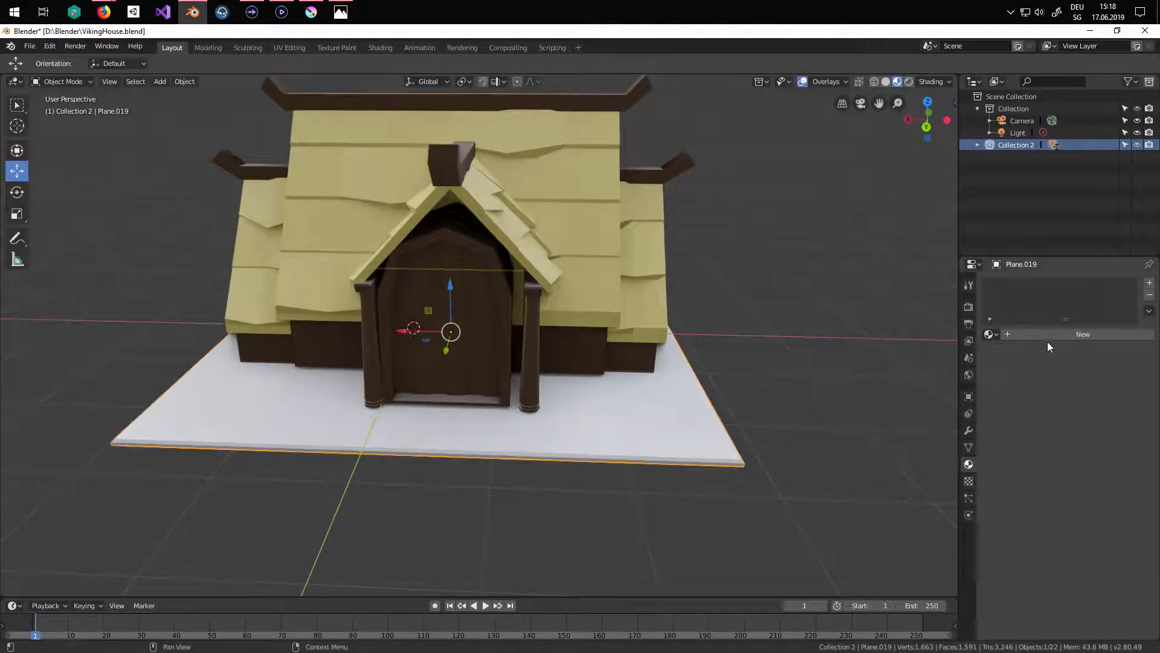
{"action": "left_click", "coordinate": [991, 335]}
{"action": "left_click", "coordinate": [1018, 409]}
- Save the Viking house project file
{"action": "middle_click_drag", "start_coordinate": [935, 418], "coordinate": [637, 425]}
{"action": "scroll", "coordinate": [646, 447], "scroll_direction": "down", "scroll_amount": 3}
{"action": "scroll", "coordinate": [637, 426], "scroll_direction": "up", "scroll_amount": 2}
{"action": "middle_click_drag", "start_coordinate": [529, 336], "coordinate": [545, 379], "text": "shift"}
{"action": "left_click", "coordinate": [30, 46]}
{"action": "left_click", "coordinate": [83, 138]}
- Lower the front porch body around the door by 0.0422 m so it meets the ground slab, and deselect it
{"action": "middle_click_drag", "start_coordinate": [620, 377], "coordinate": [706, 353]}
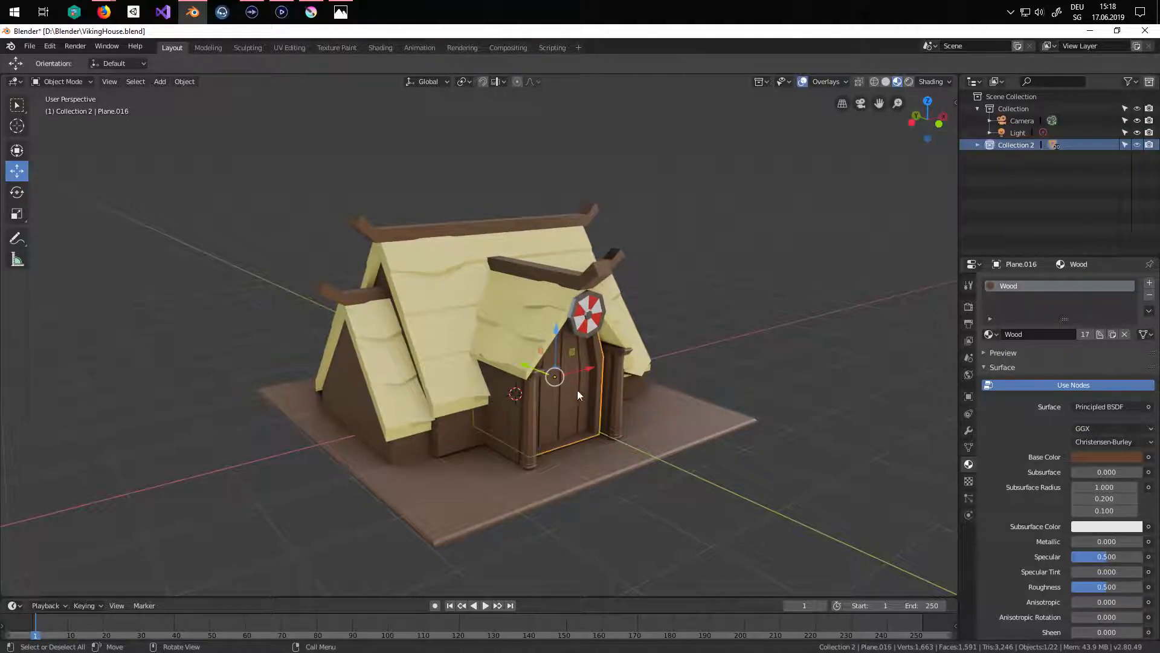
{"action": "middle_click_drag", "start_coordinate": [582, 340], "coordinate": [560, 381]}
{"action": "left_click", "coordinate": [537, 345]}
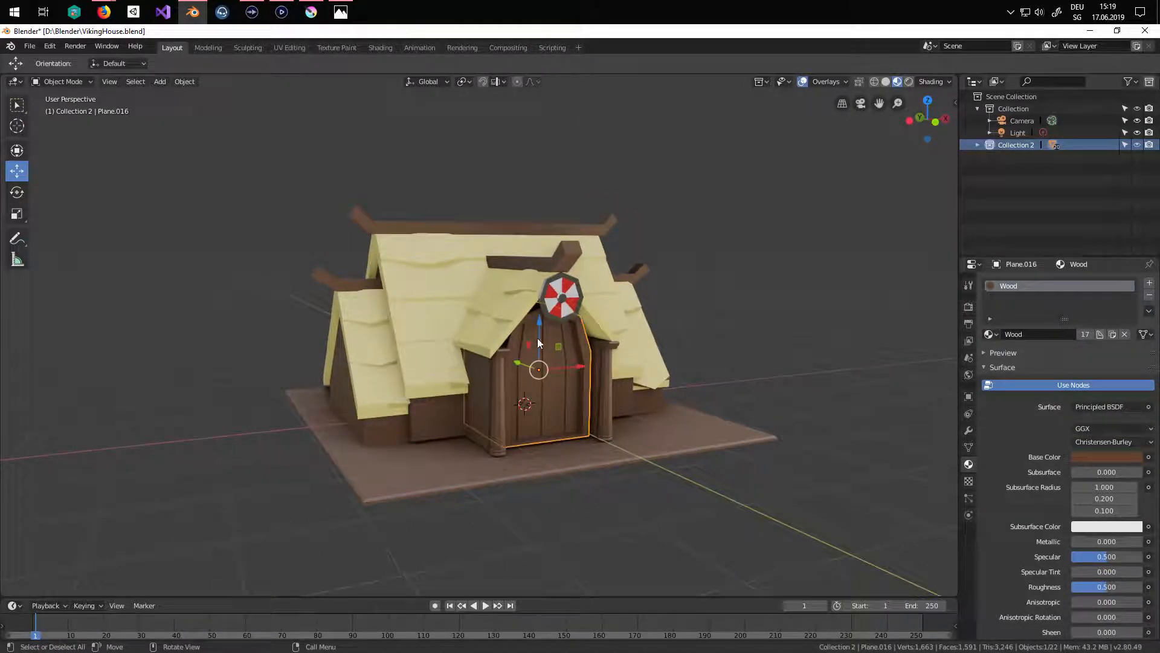
{"action": "left_click_drag", "start_coordinate": [539, 321], "coordinate": [540, 330]}
{"action": "middle_click_drag", "start_coordinate": [587, 332], "coordinate": [746, 346]}
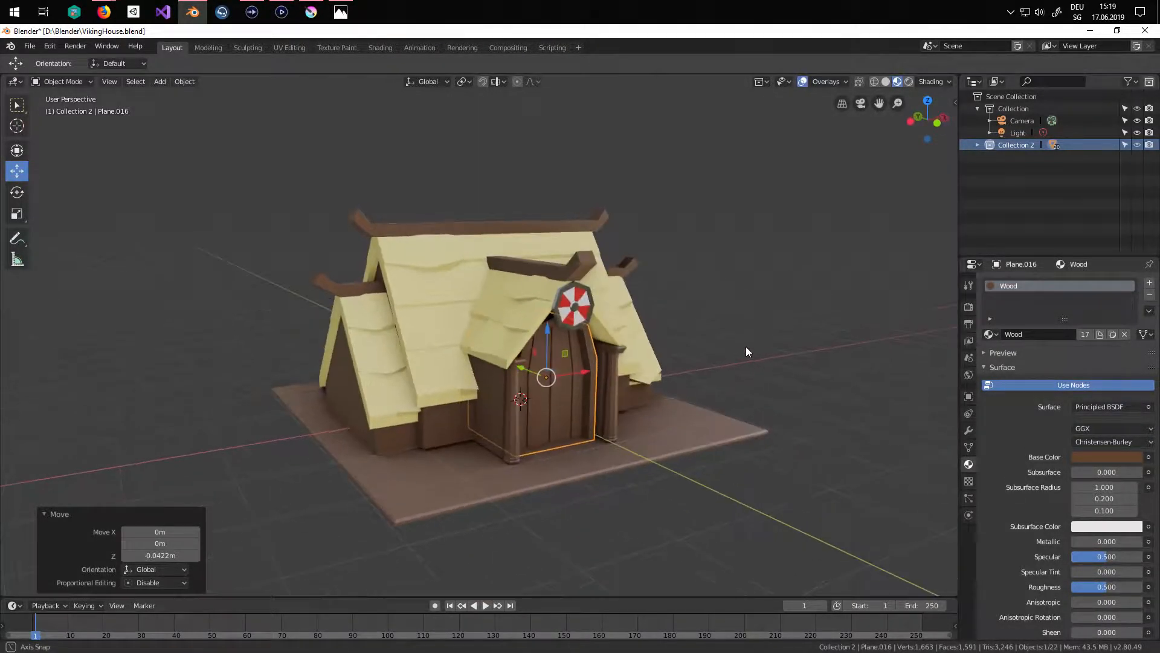
{"action": "left_click", "coordinate": [755, 330]}
- Switch the viewport to rendered shading with the whole house in view
{"action": "middle_click_drag", "start_coordinate": [625, 341], "coordinate": [285, 520]}
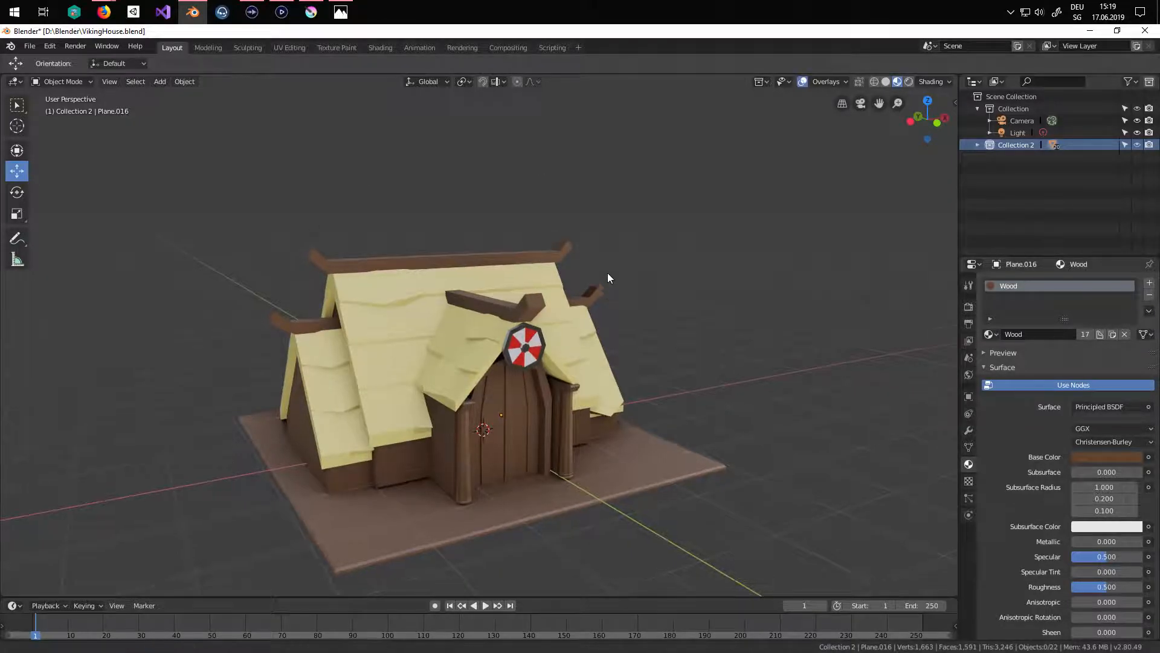
{"action": "middle_click_drag", "start_coordinate": [608, 285], "coordinate": [611, 252], "text": "shift"}
{"action": "key", "text": "z"}
{"action": "left_click", "coordinate": [539, 229]}
{"action": "middle_click_drag", "start_coordinate": [555, 279], "coordinate": [569, 269], "text": "shift"}
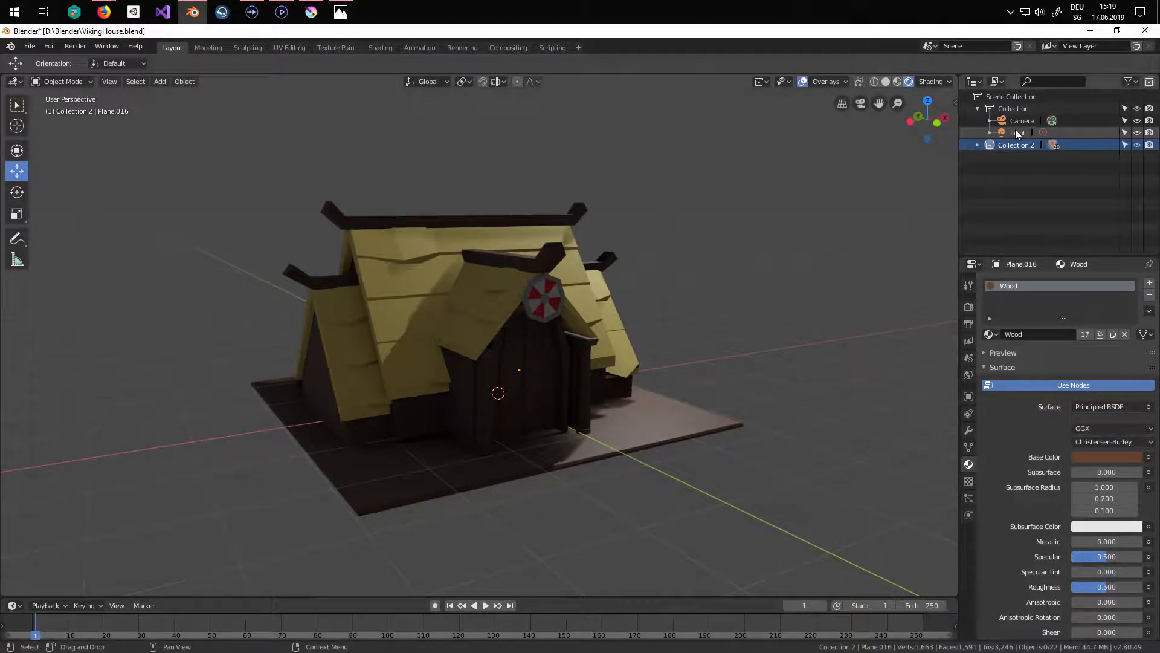
- Delete the scene's existing light
{"action": "left_click", "coordinate": [1017, 133]}
{"action": "scroll", "coordinate": [536, 291], "scroll_direction": "down", "scroll_amount": 2}
{"action": "scroll", "coordinate": [490, 178], "scroll_direction": "down", "scroll_amount": 1}
{"action": "left_click_drag", "start_coordinate": [612, 87], "coordinate": [700, 270]}
{"action": "key", "text": "Delete"}
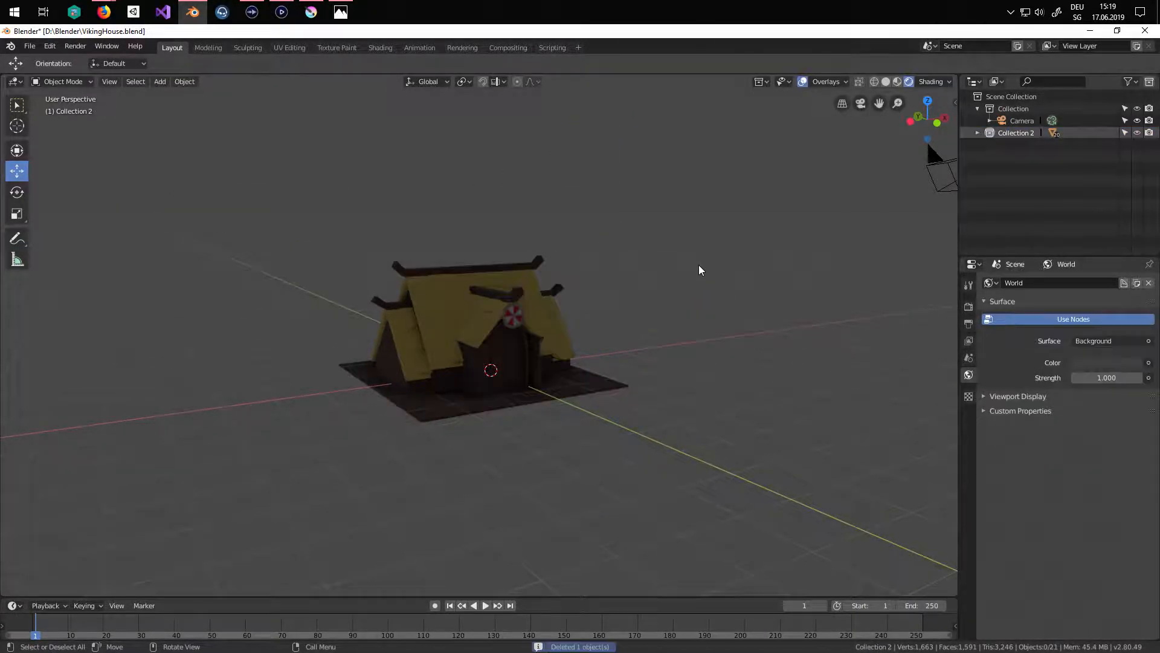
- Add a Sun light, raise it about 5.4 m above the house and move it 5.99 m along X
{"action": "left_click", "coordinate": [160, 82]}
{"action": "mouse_move", "coordinate": [188, 233]}
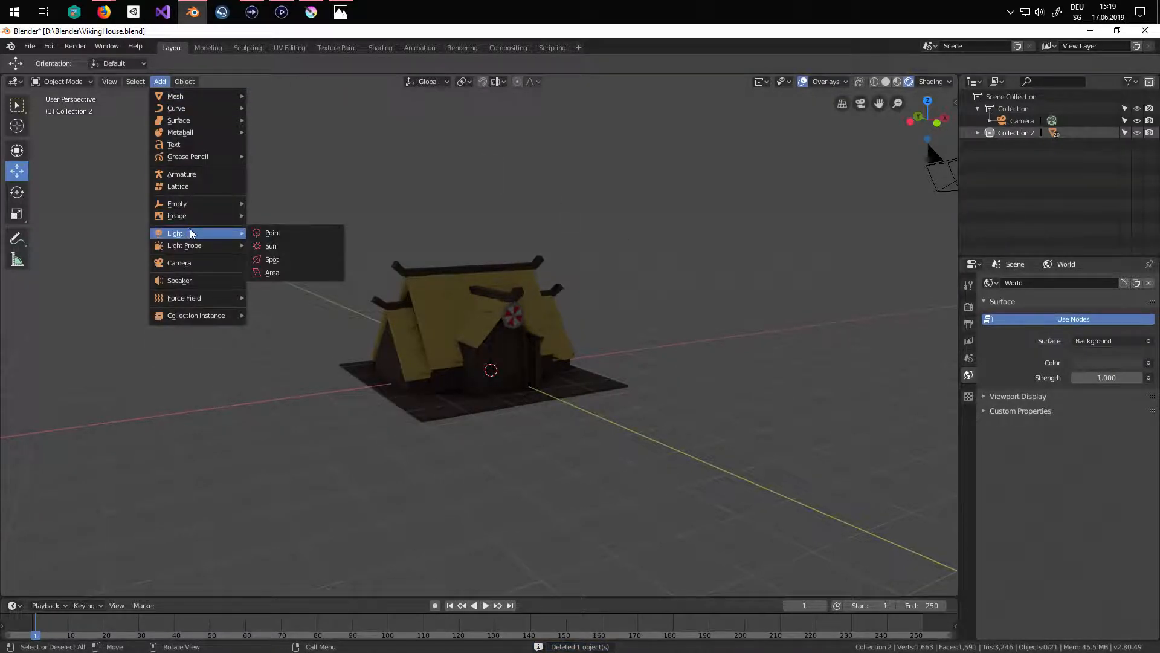
{"action": "left_click", "coordinate": [271, 246]}
{"action": "key", "text": "g"}
{"action": "key", "text": "z"}
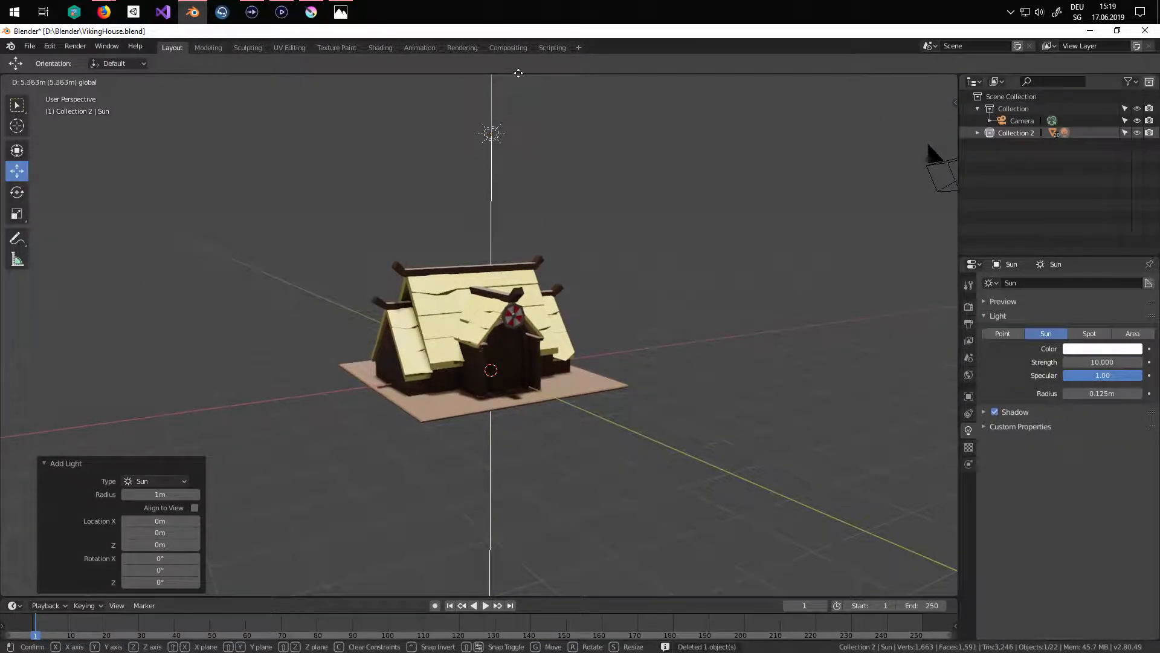
{"action": "left_click", "coordinate": [517, 74]}
{"action": "key", "text": "g"}
{"action": "key", "text": "x"}
{"action": "left_click", "coordinate": [731, 200]}
- Rotate the sun 48.1° in the view so its beam slants down toward the house
{"action": "middle_click_drag", "start_coordinate": [729, 199], "coordinate": [679, 290]}
{"action": "key", "text": "r"}
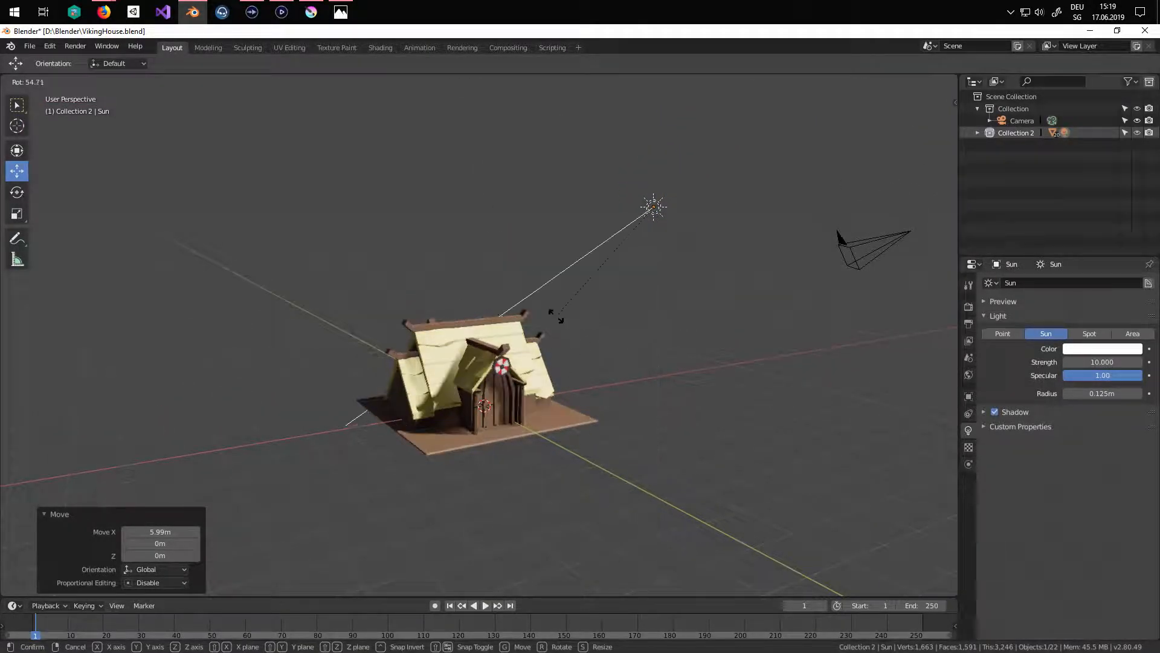
{"action": "left_click", "coordinate": [571, 324]}
{"action": "mouse_move", "coordinate": [647, 343]}
{"action": "middle_mouse_down"}
{"action": "mouse_move", "coordinate": [571, 309]}
{"action": "mouse_move", "coordinate": [640, 354]}
{"action": "middle_mouse_up"}
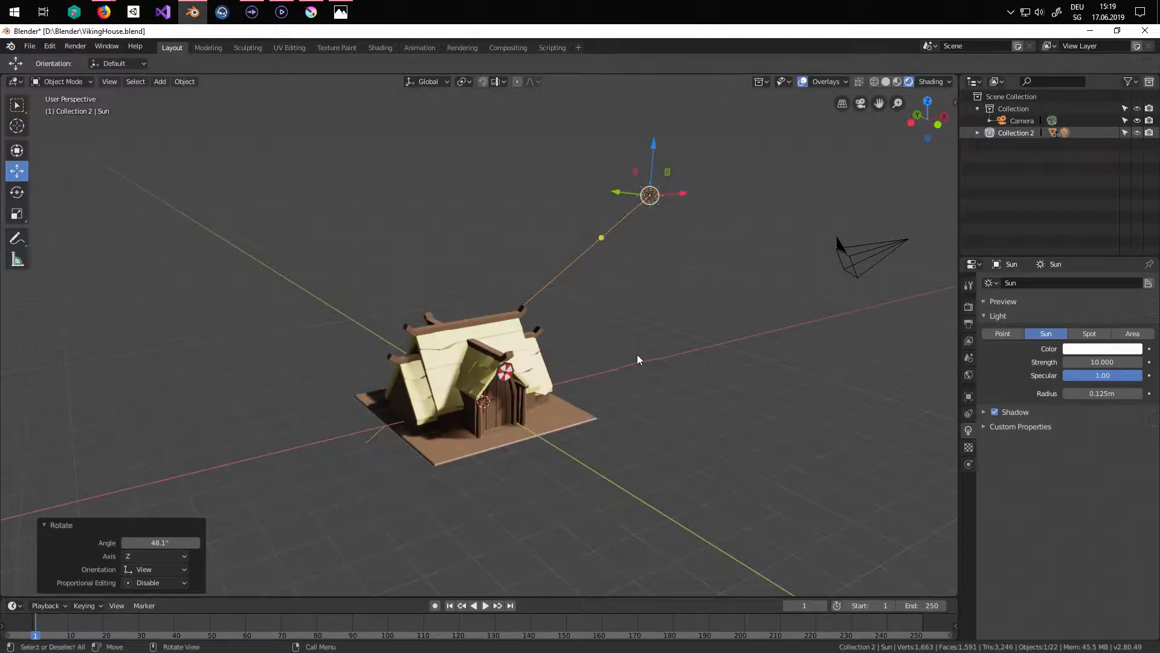
- Adjust the sun's direction freehand with the Rotate tool and deselect the light
{"action": "scroll", "coordinate": [640, 354], "scroll_direction": "up", "scroll_amount": 2}
{"action": "left_click", "coordinate": [17, 193]}
{"action": "left_click_drag", "start_coordinate": [723, 146], "coordinate": [673, 244]}
{"action": "middle_click_drag", "start_coordinate": [674, 244], "coordinate": [693, 385]}
{"action": "left_click", "coordinate": [693, 386]}
{"action": "middle_click_drag", "start_coordinate": [624, 359], "coordinate": [648, 347], "text": "shift"}
{"action": "middle_click_drag", "start_coordinate": [700, 315], "coordinate": [741, 272], "text": "shift"}
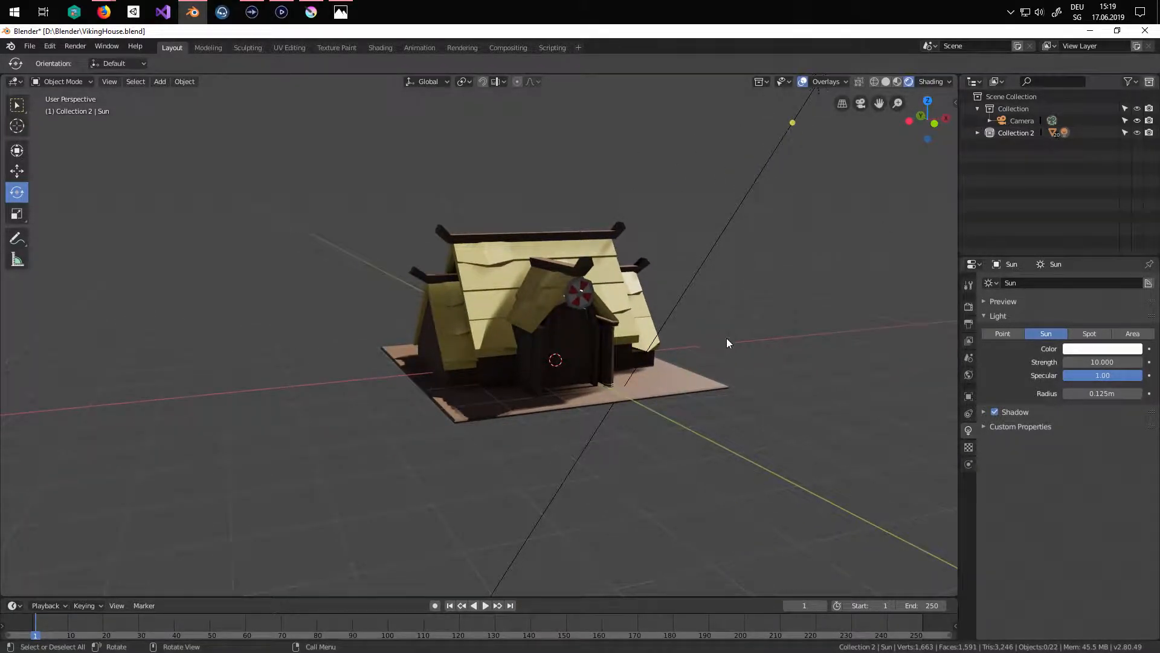
- Select the camera, frame the house from its front corner and align the active camera to that view
{"action": "left_click", "coordinate": [1035, 119]}
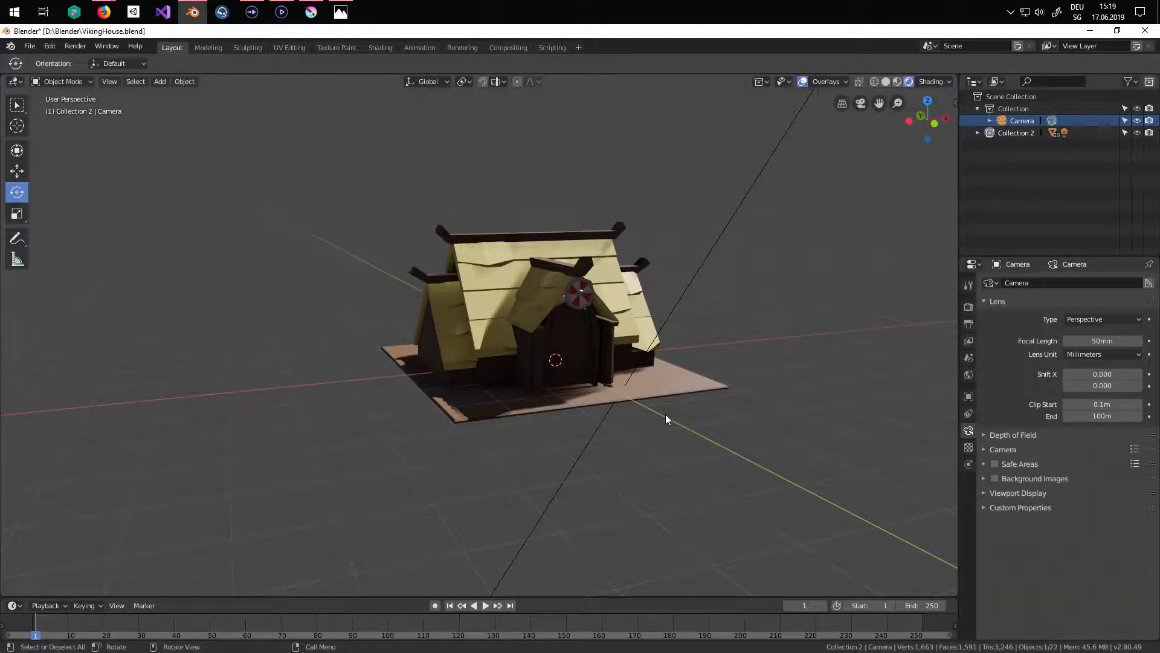
{"action": "key", "text": "KP_0"}
{"action": "middle_click_drag", "start_coordinate": [449, 386], "coordinate": [589, 374]}
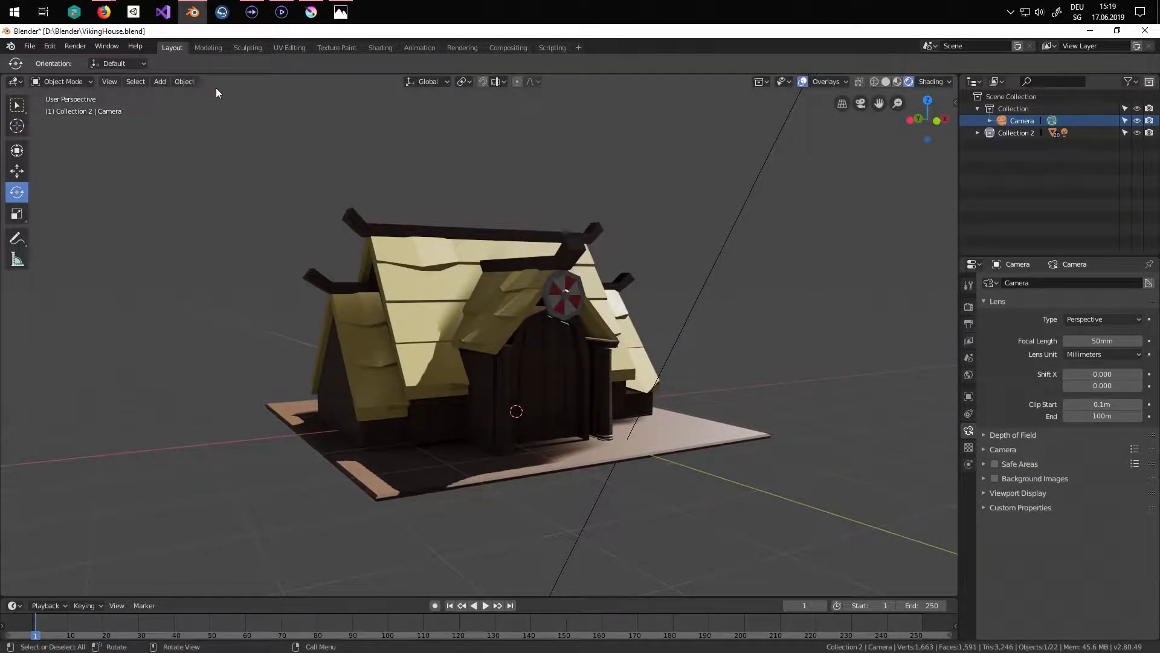
{"action": "left_click", "coordinate": [112, 86]}
{"action": "mouse_move", "coordinate": [138, 222]}
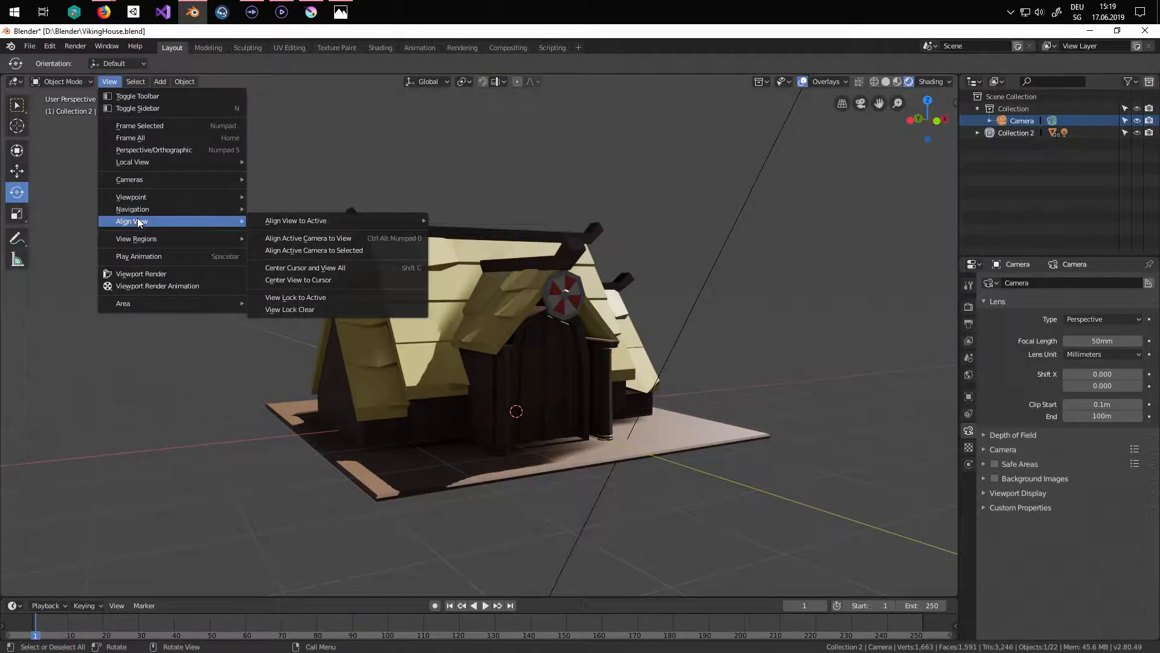
{"action": "left_click", "coordinate": [322, 240]}
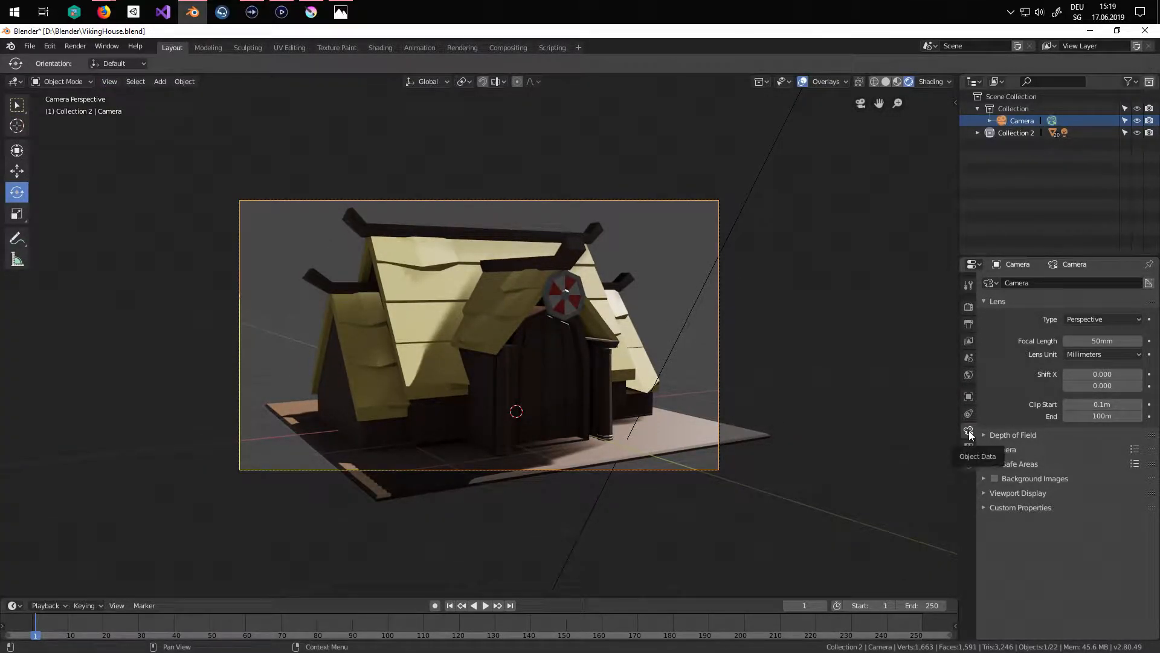
- Set the camera's focal length to 40 mm with shift X 0.020 and Y -0.020, and render the image
{"action": "left_click_drag", "start_coordinate": [1103, 341], "coordinate": [1069, 387]}
{"action": "left_click", "coordinate": [64, 49]}
{"action": "left_click", "coordinate": [85, 58]}
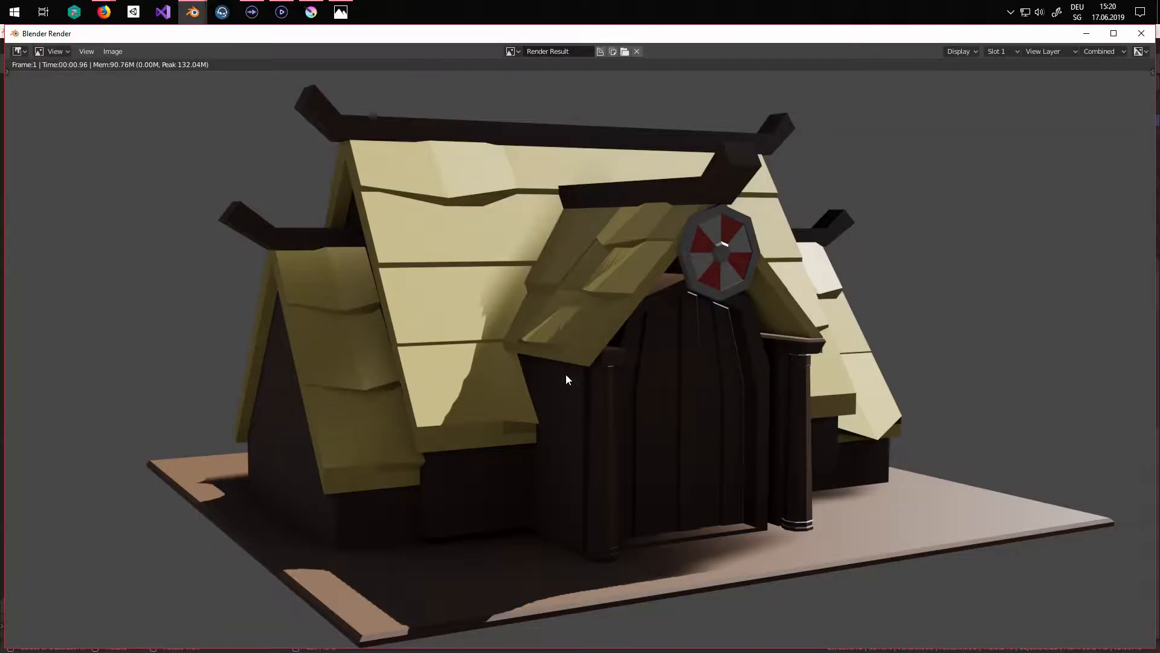
- Examine the rendered image of the house, close the render window and look over the lit model in the viewport
{"action": "scroll", "coordinate": [564, 374], "scroll_direction": "down", "scroll_amount": 3}
{"action": "scroll", "coordinate": [563, 375], "scroll_direction": "up", "scroll_amount": 3}
{"action": "left_click", "coordinate": [87, 50]}
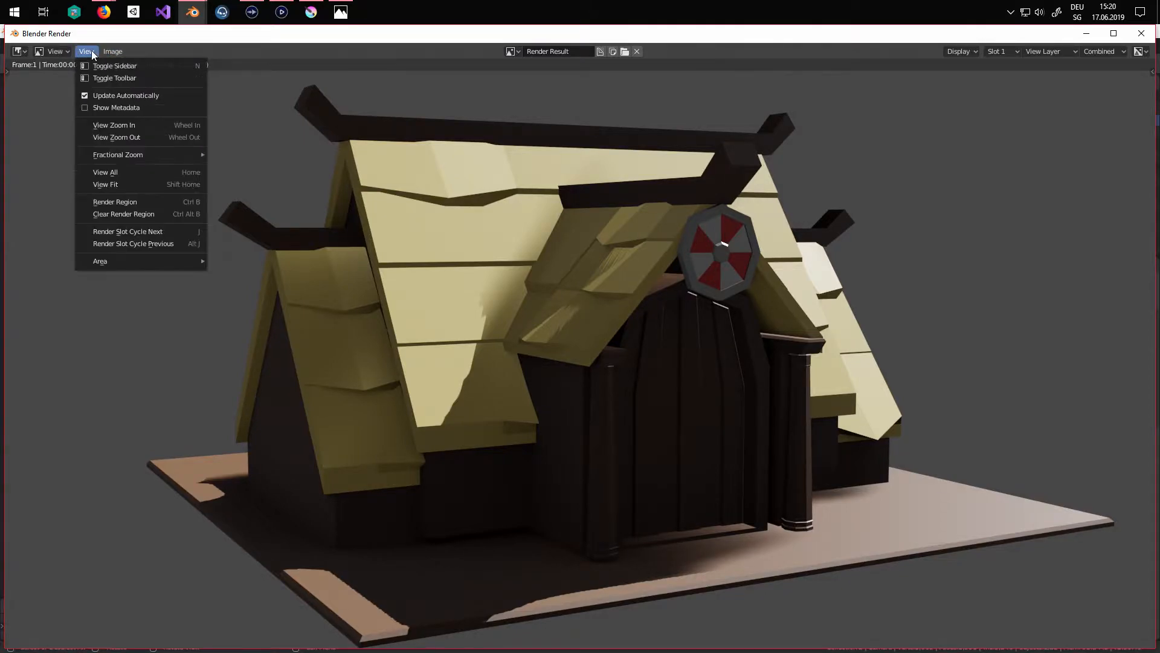
{"action": "mouse_move", "coordinate": [112, 51]}
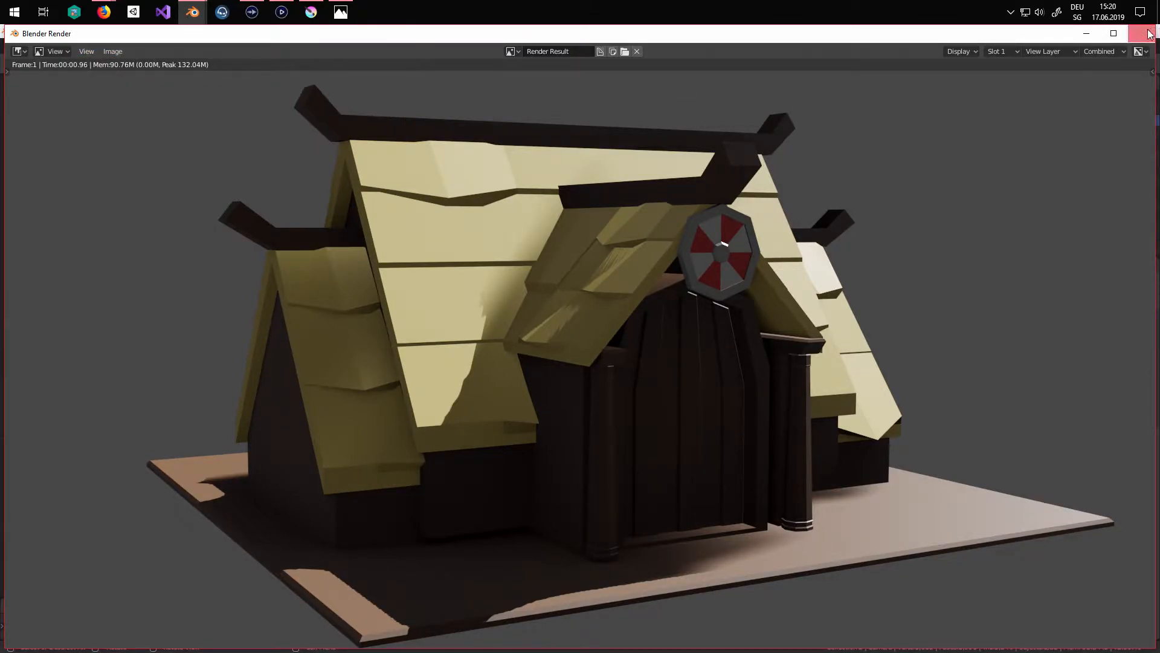
{"action": "left_click", "coordinate": [1152, 34]}
{"action": "scroll", "coordinate": [638, 340], "scroll_direction": "down", "scroll_amount": 2}
{"action": "scroll", "coordinate": [636, 334], "scroll_direction": "up", "scroll_amount": 1}
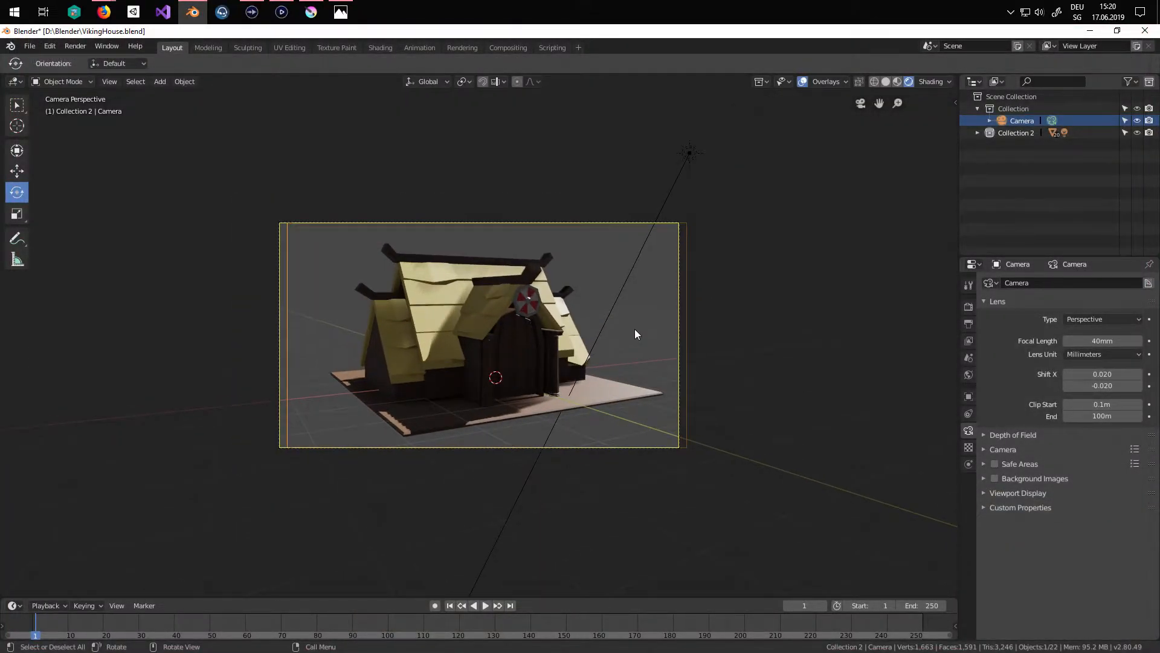
{"action": "middle_click_drag", "start_coordinate": [557, 292], "coordinate": [556, 374]}
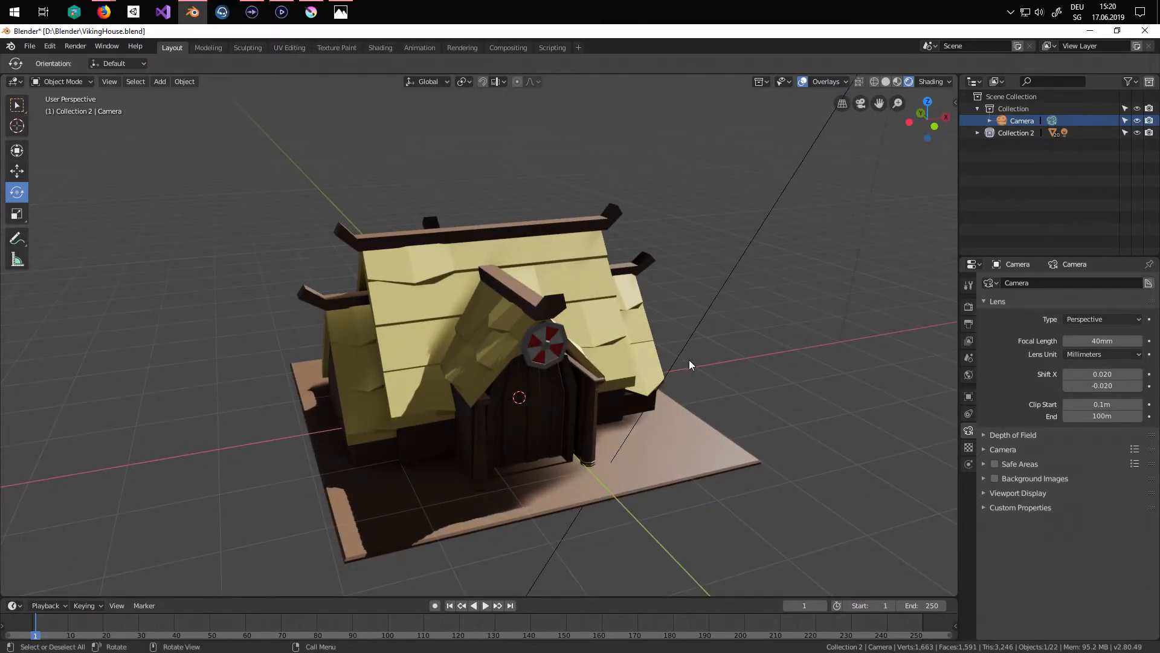